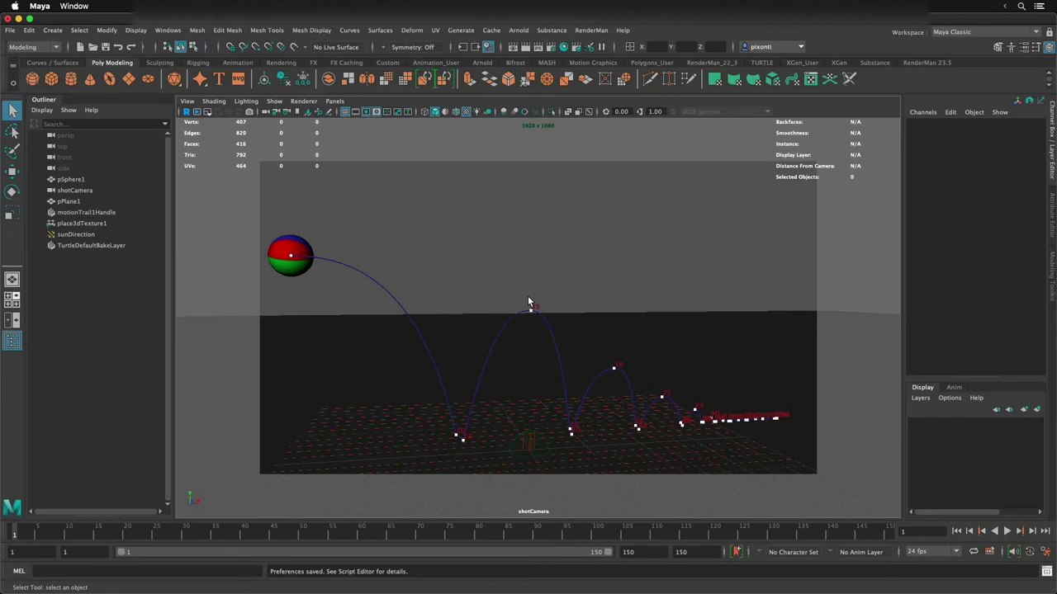
Open the preferences and choose Non-weighted Tangents as the default tangent weight in the Animation settings.
left_click(177, 30)
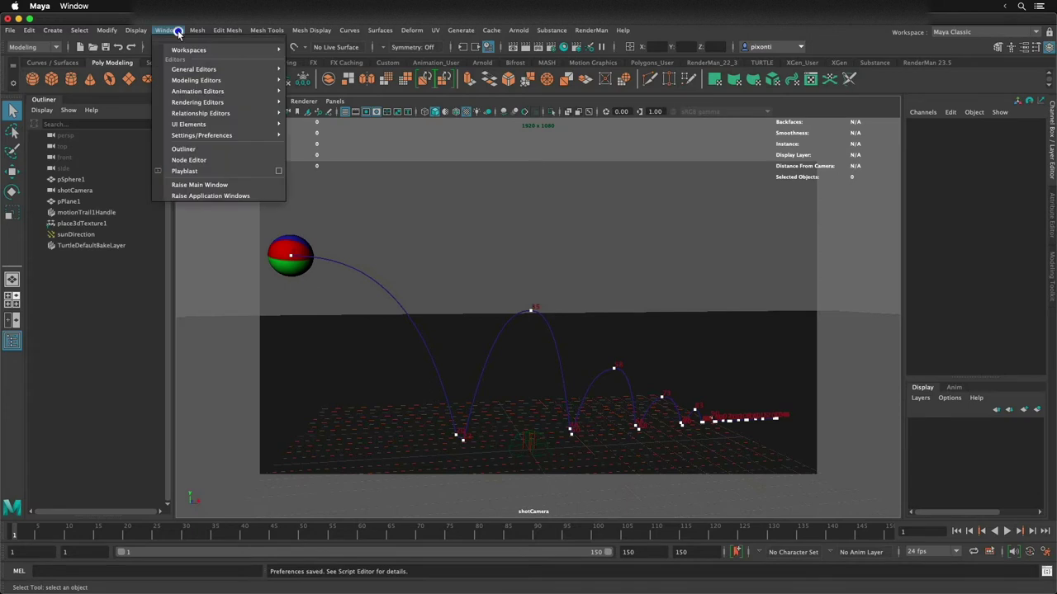
mouse_move(216, 135)
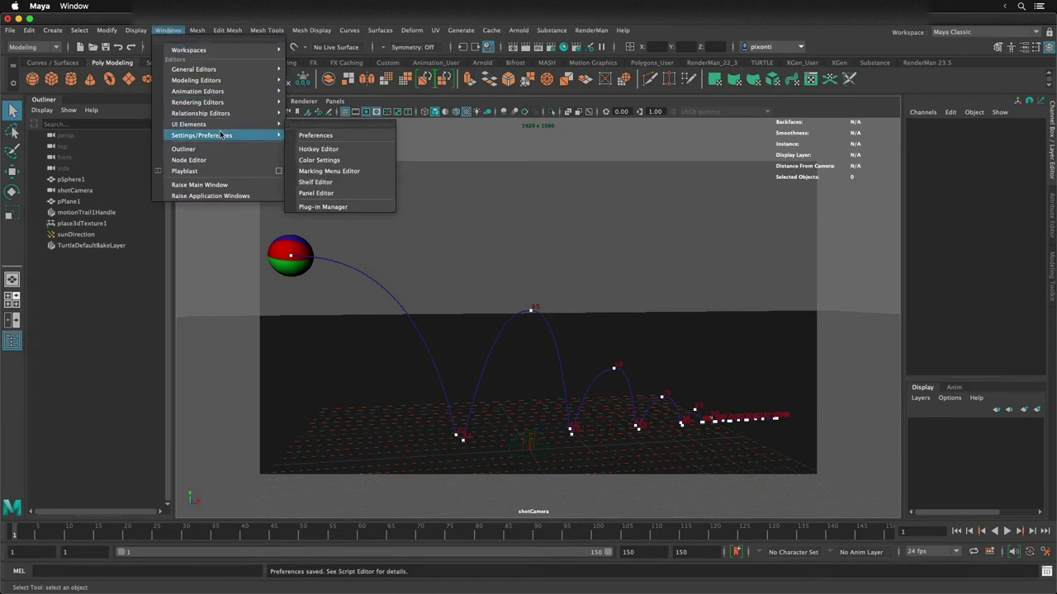
left_click(321, 136)
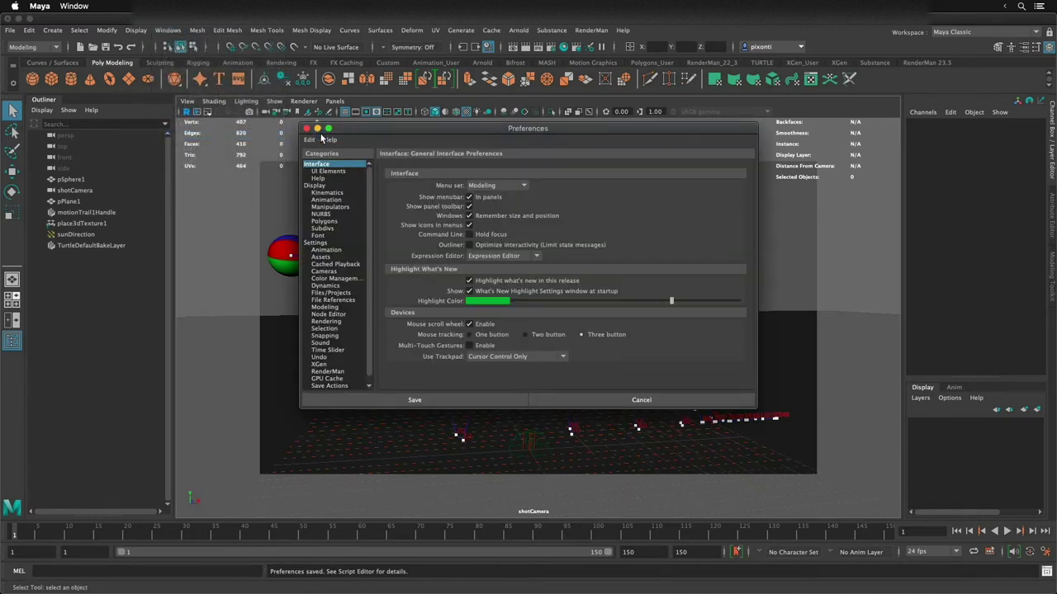
left_click(336, 199)
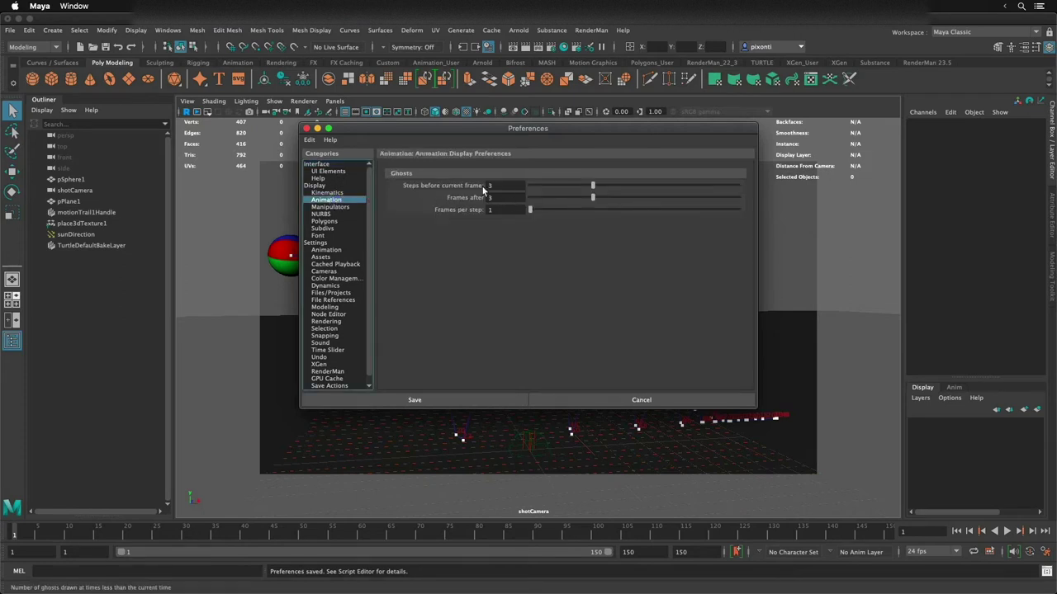
left_click(326, 250)
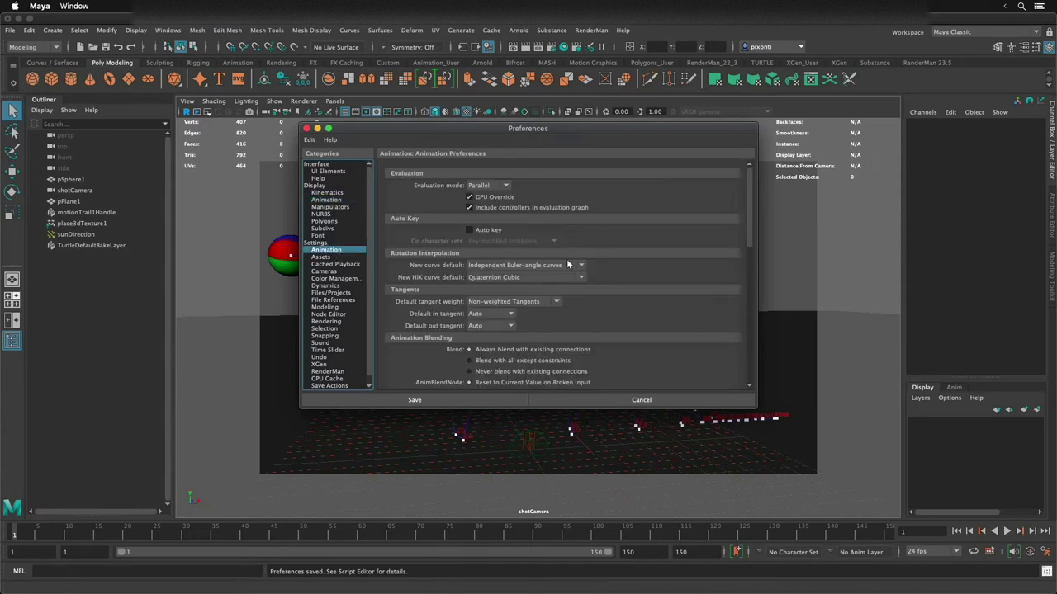
left_click(546, 302)
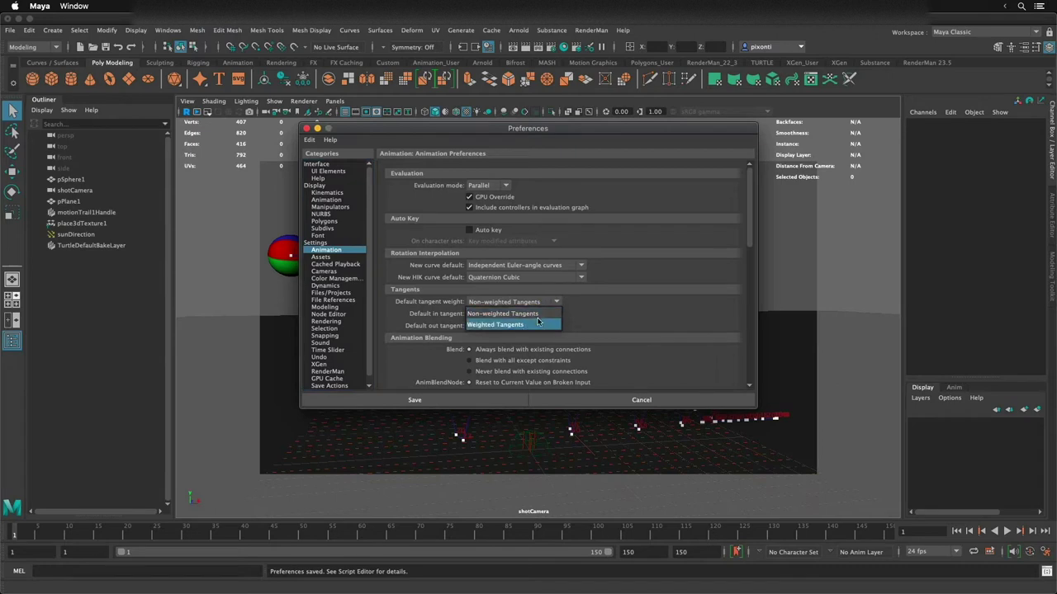
left_click(541, 314)
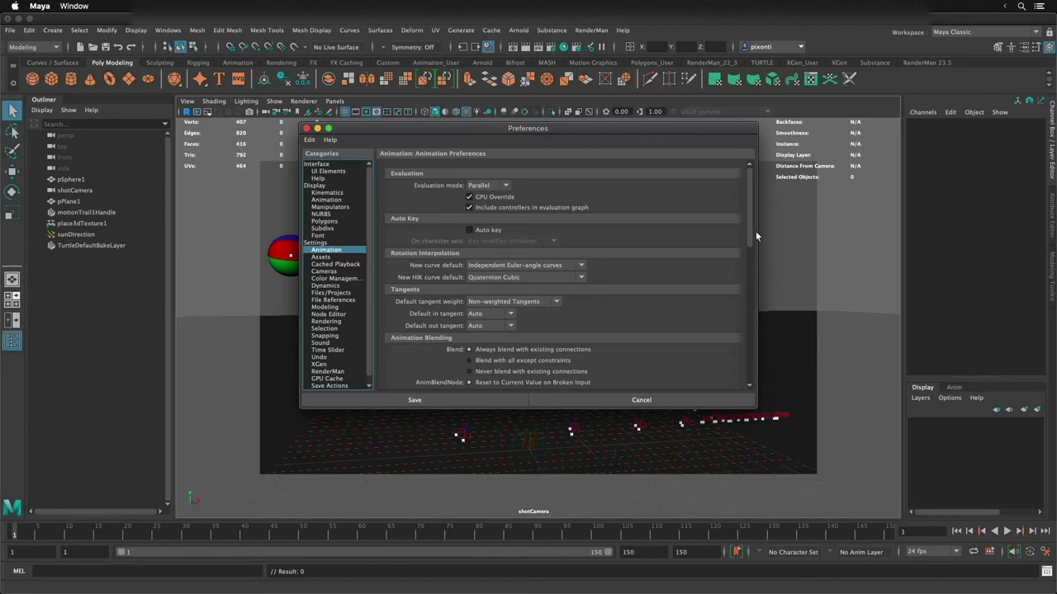
left_click_drag(750, 232, 747, 364)
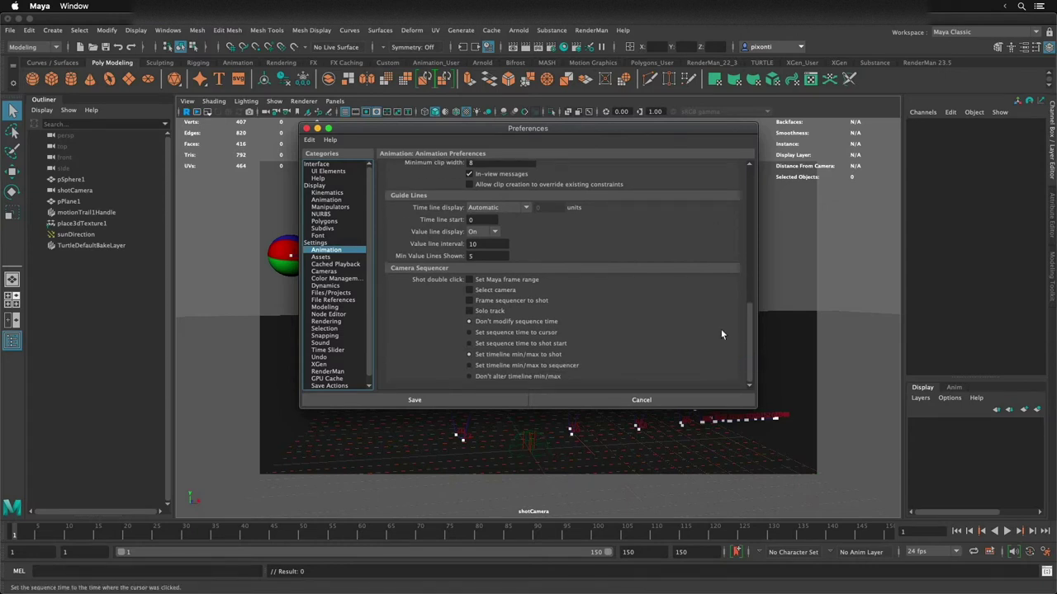
In the Time Slider preferences, set key ticks to Smart and keep Sync Timeline Display and Auto snap keys enabled.
left_click(330, 351)
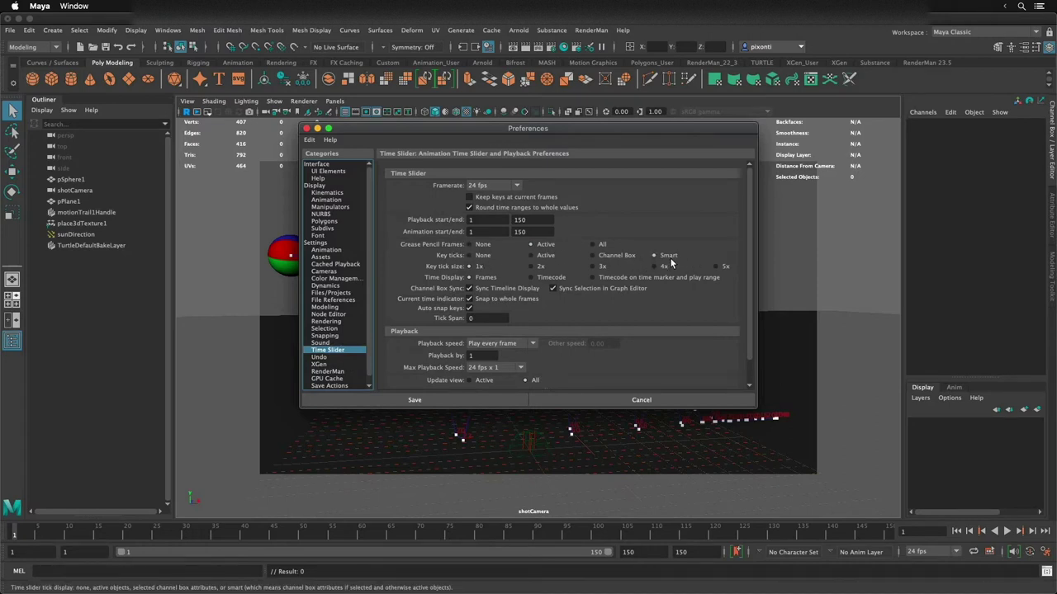
left_click(530, 256)
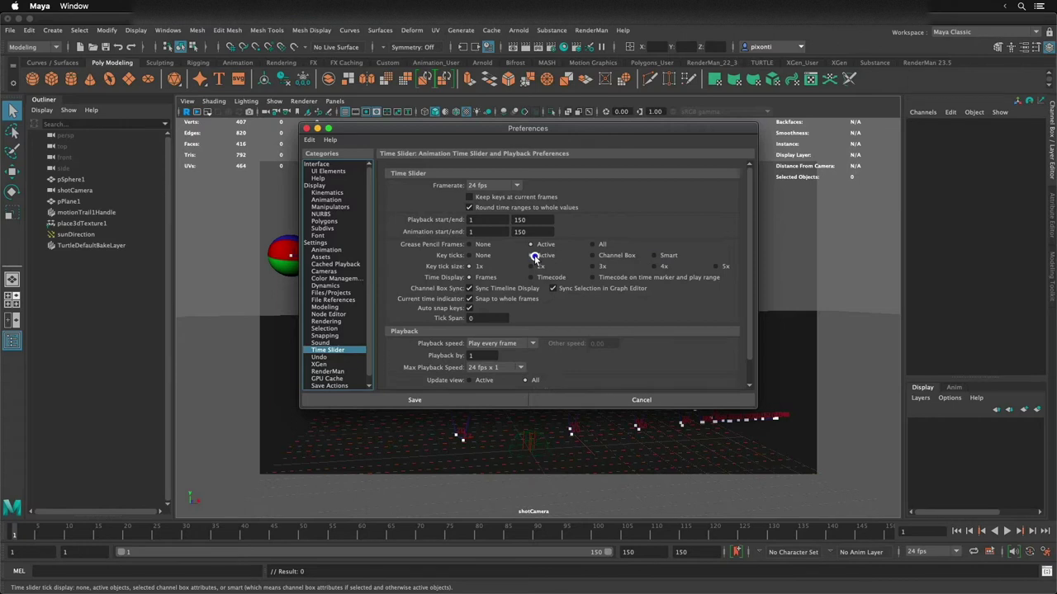
left_click(670, 256)
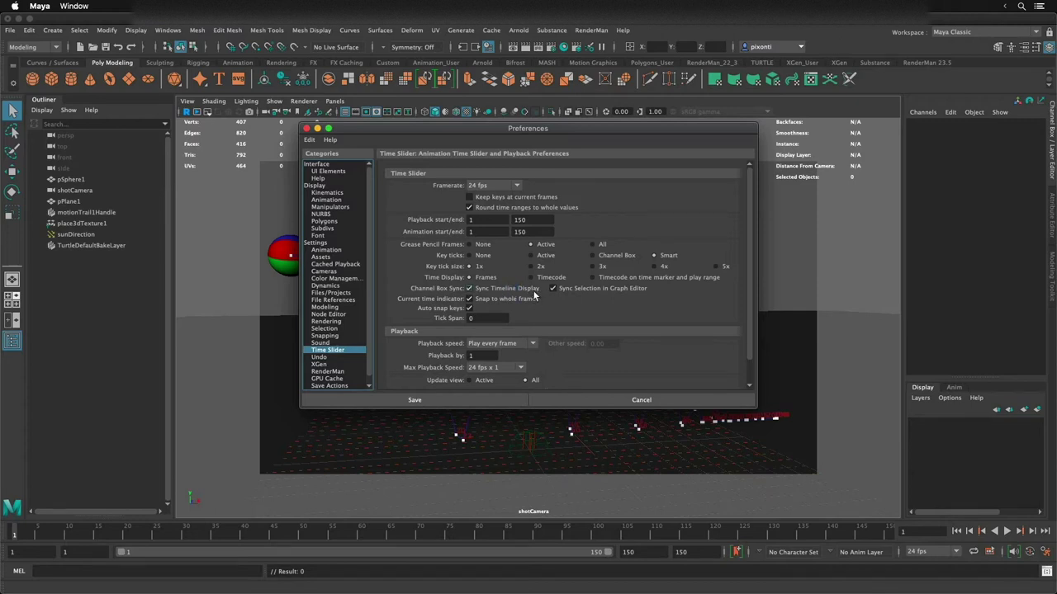
left_click(505, 288)
left_click(511, 289)
left_click(469, 308)
Check the time slider's frame rate and playback options, and save the preferences.
left_click_drag(747, 305, 749, 333)
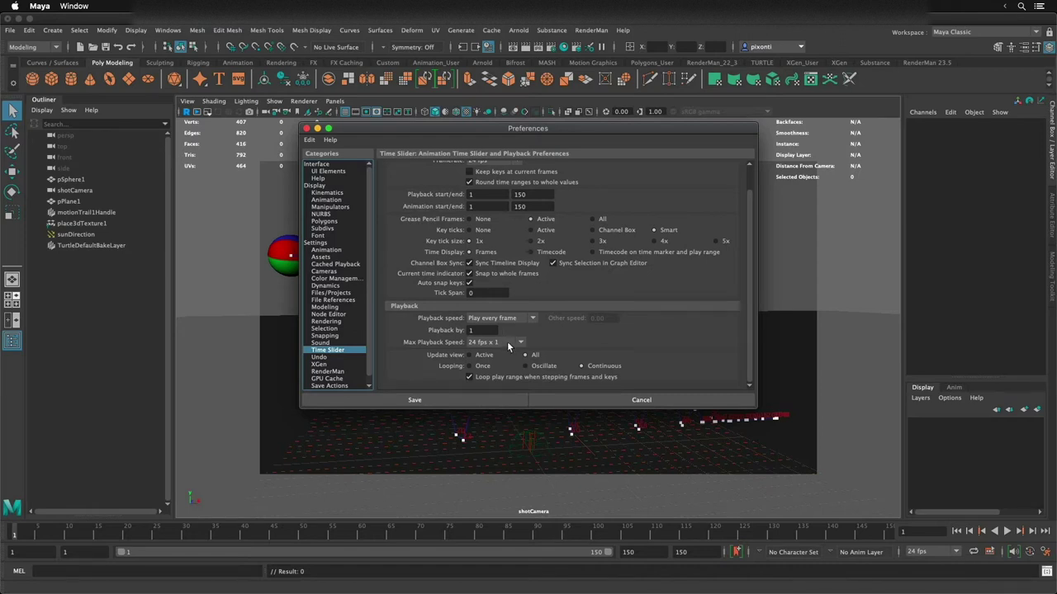
left_click_drag(747, 240, 750, 203)
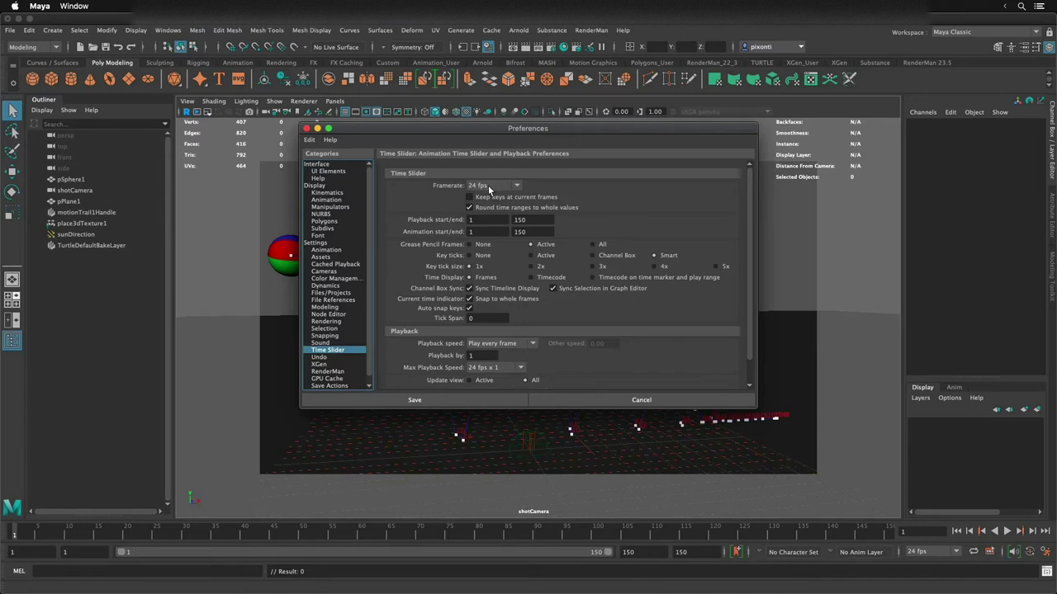
left_click_drag(752, 306, 750, 336)
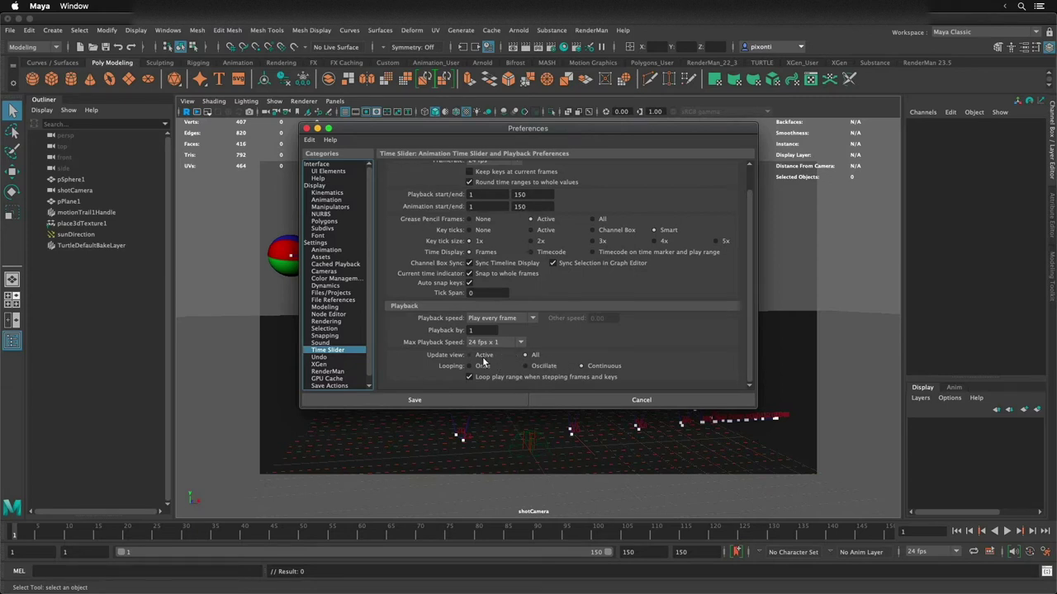
left_click(450, 400)
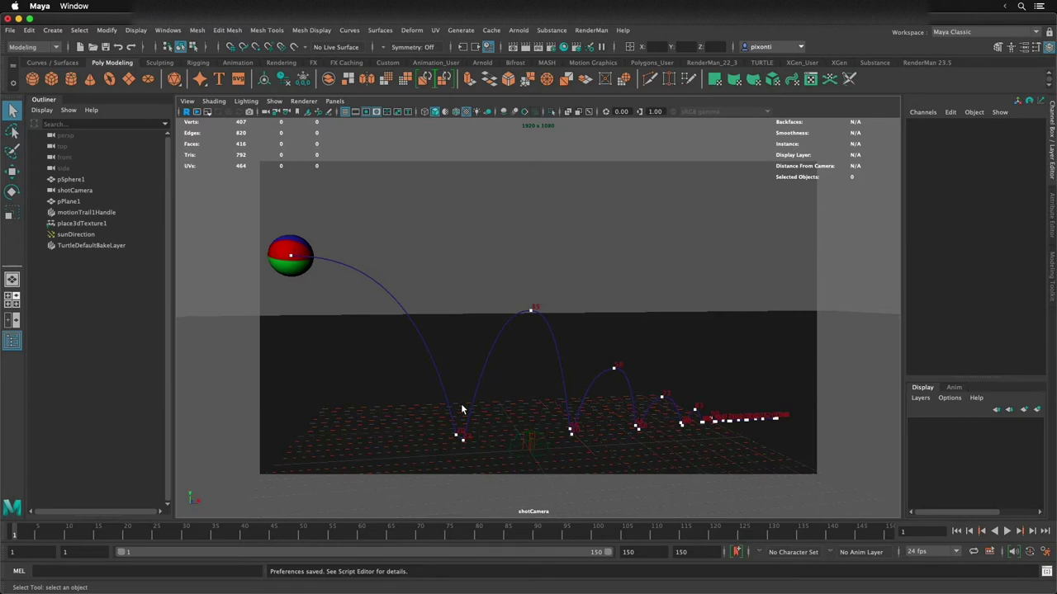
Reopen the Time Slider preferences, look over the time slider and playback settings, and save them.
left_click(1046, 553)
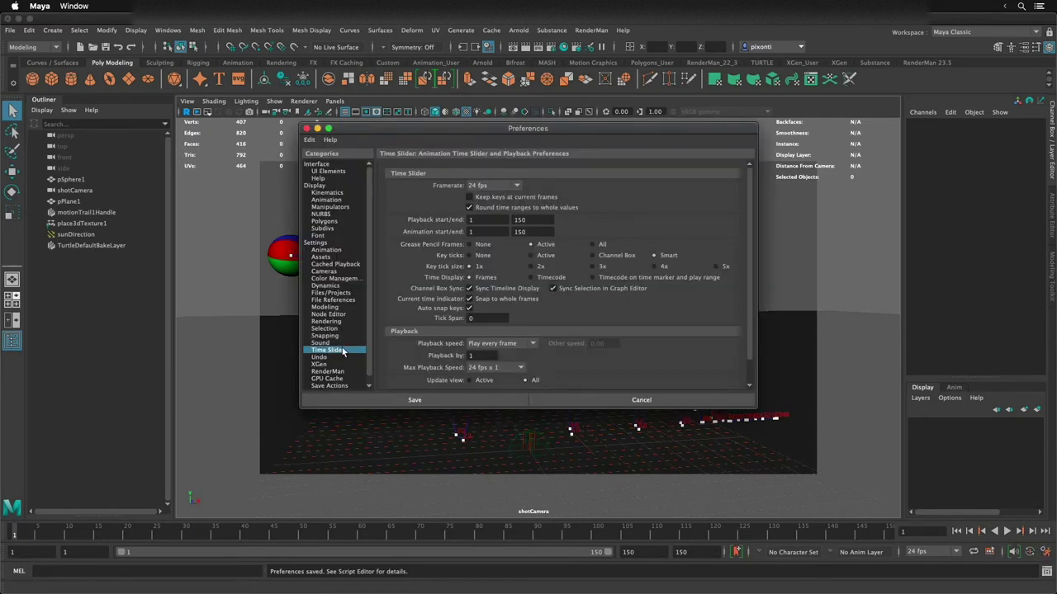
scroll(750, 300, "down", 2)
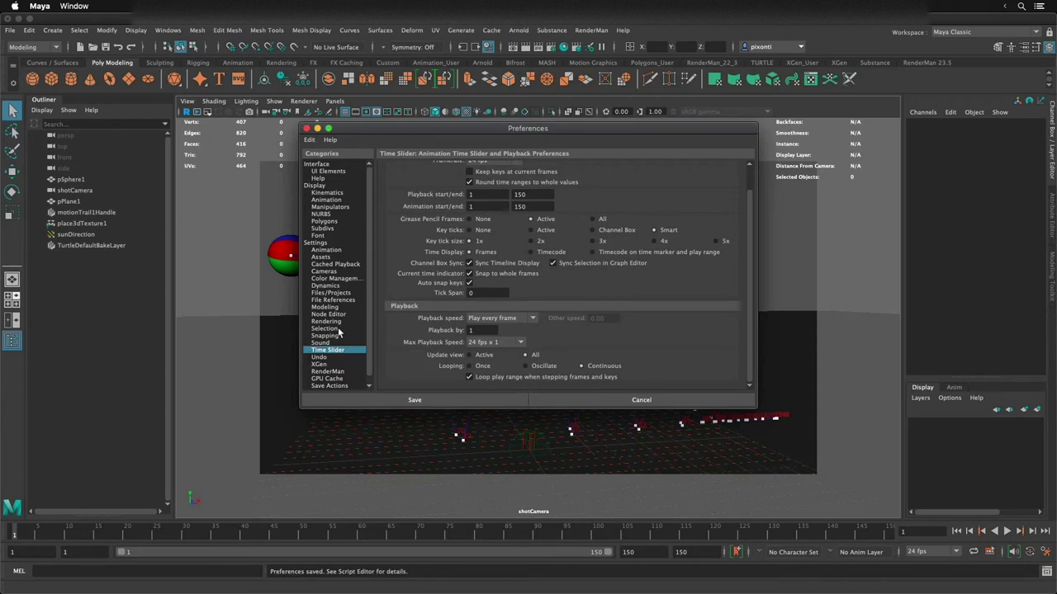
scroll(752, 232, "up", 2)
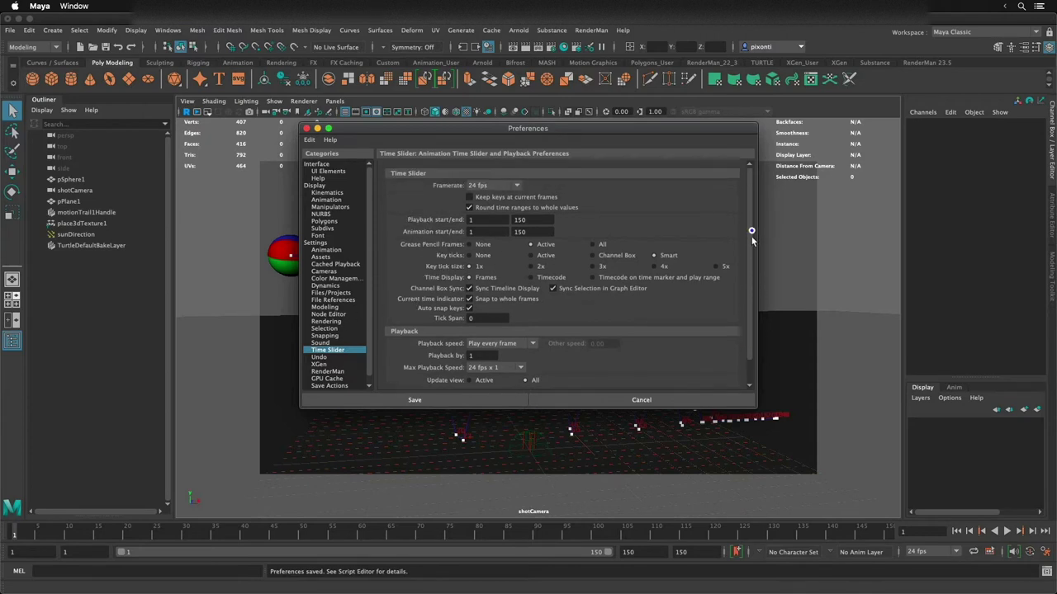
scroll(753, 231, "down", 2)
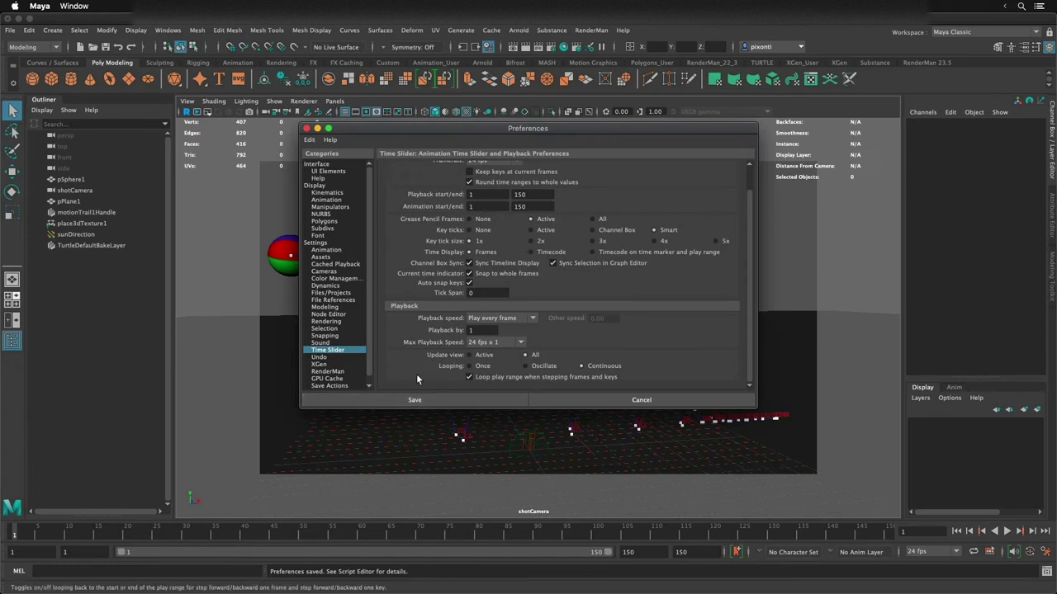
left_click(414, 400)
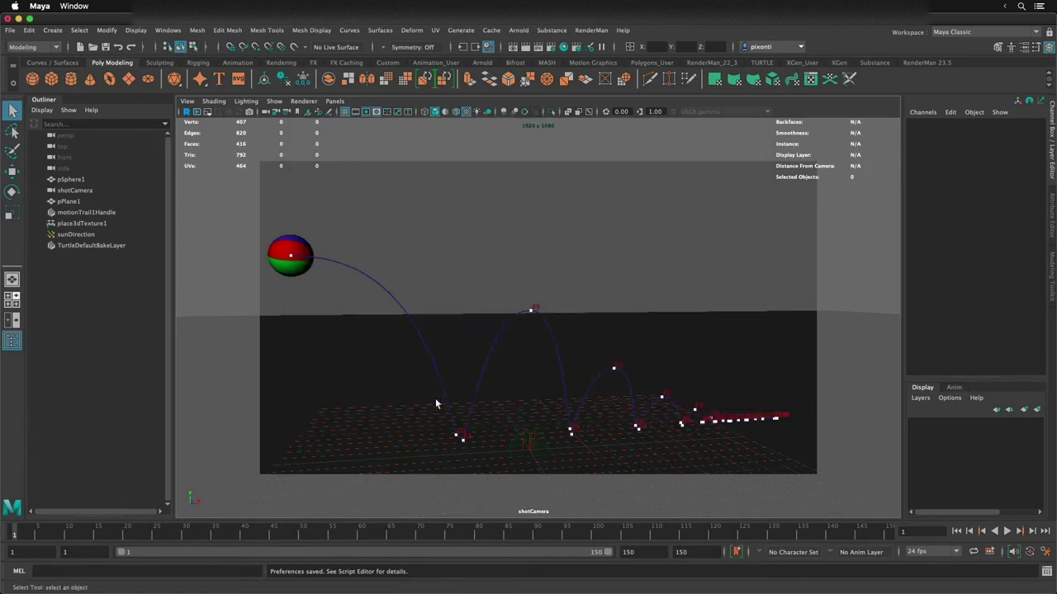
Examine the playback speed options available directly on the time slider.
right_click(613, 529)
mouse_move(693, 421)
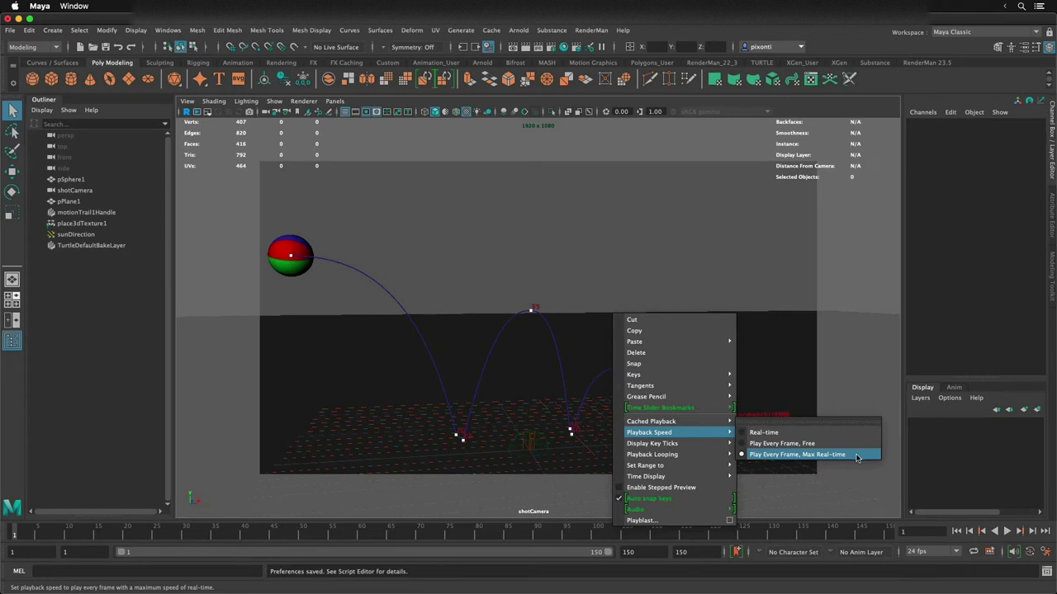
left_click(778, 517)
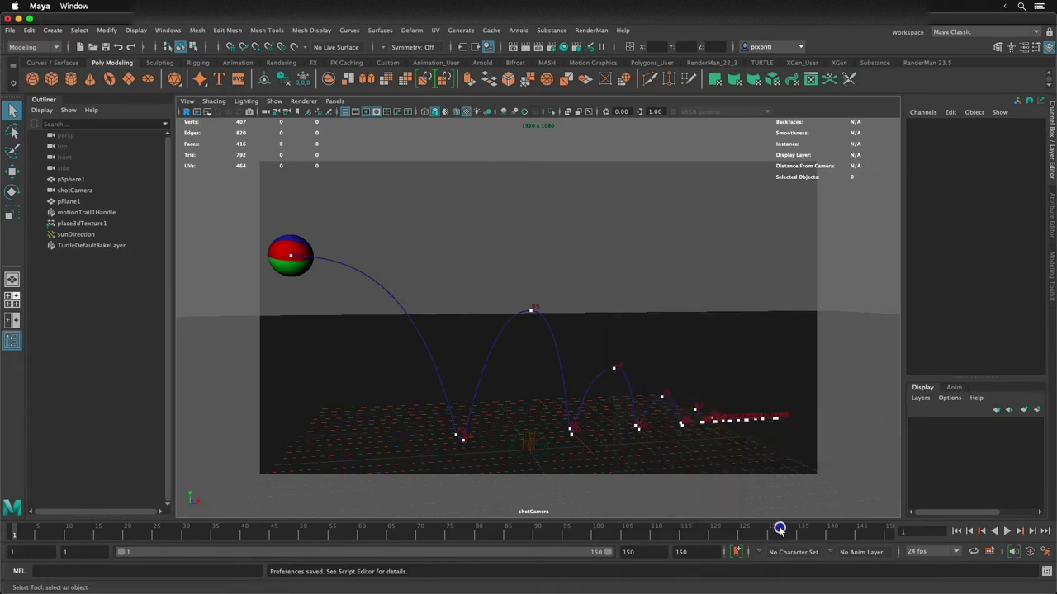
Select the ball's motion trail in the viewport and play back the bouncing animation briefly.
left_click(376, 302)
left_click(283, 269)
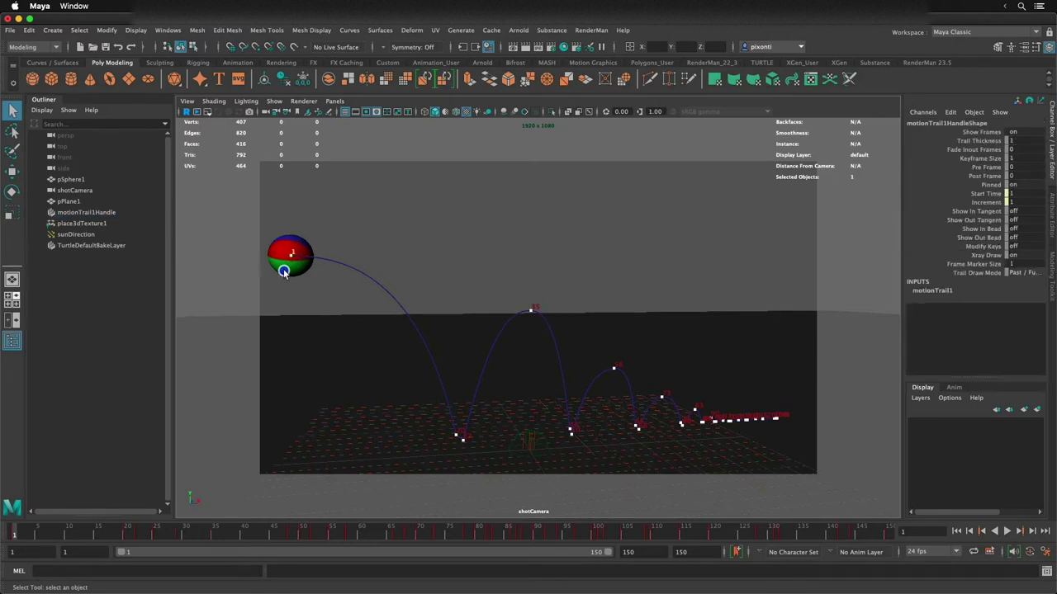
left_click_drag(514, 290, 544, 325)
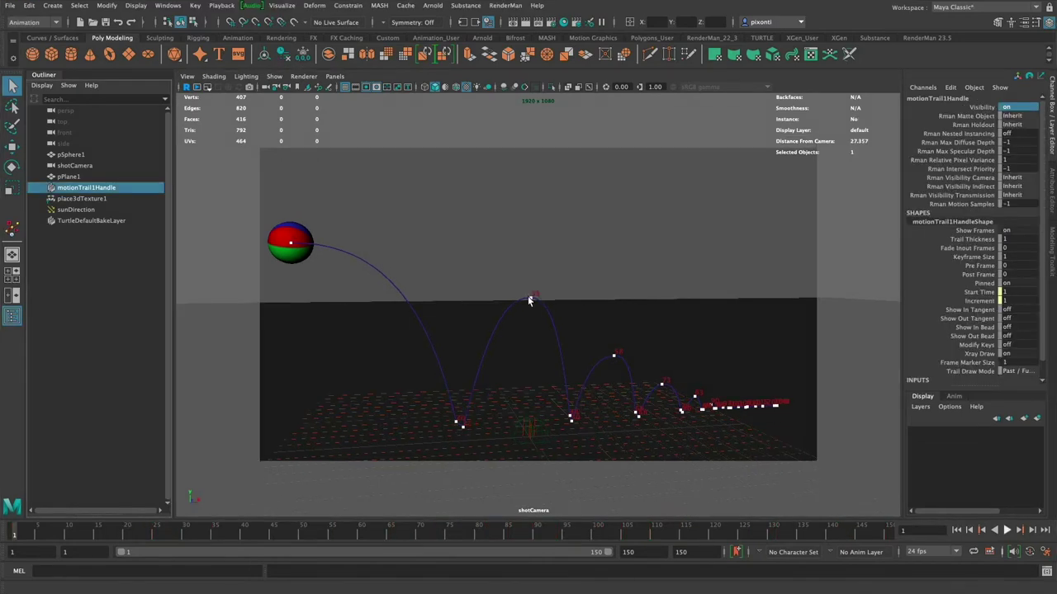
left_click(1006, 530)
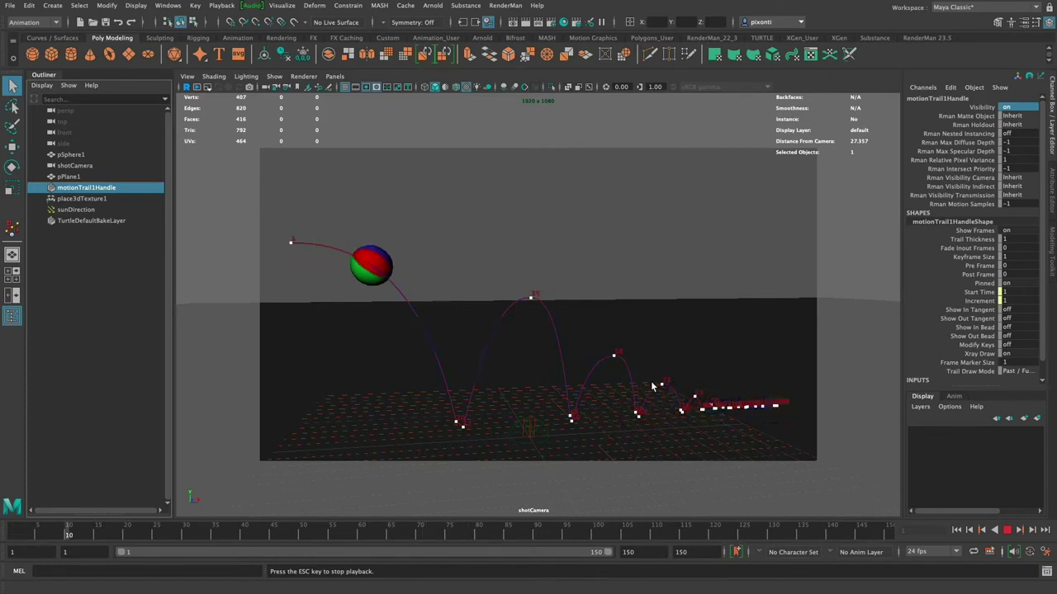
left_click(1006, 530)
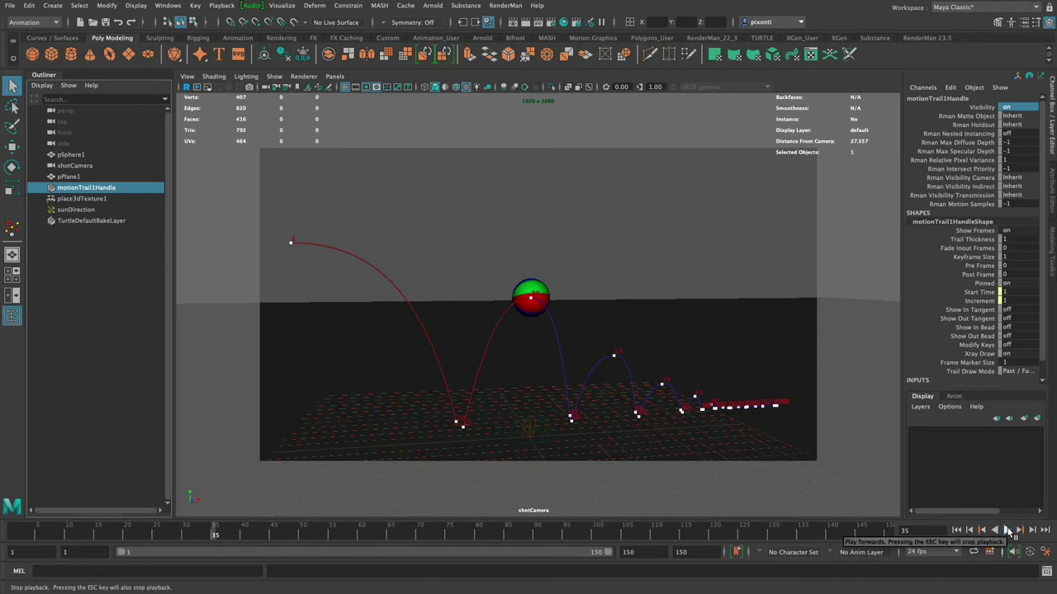
Turn off the motion trail's visibility and play back the ball animation without it.
left_click(1014, 108)
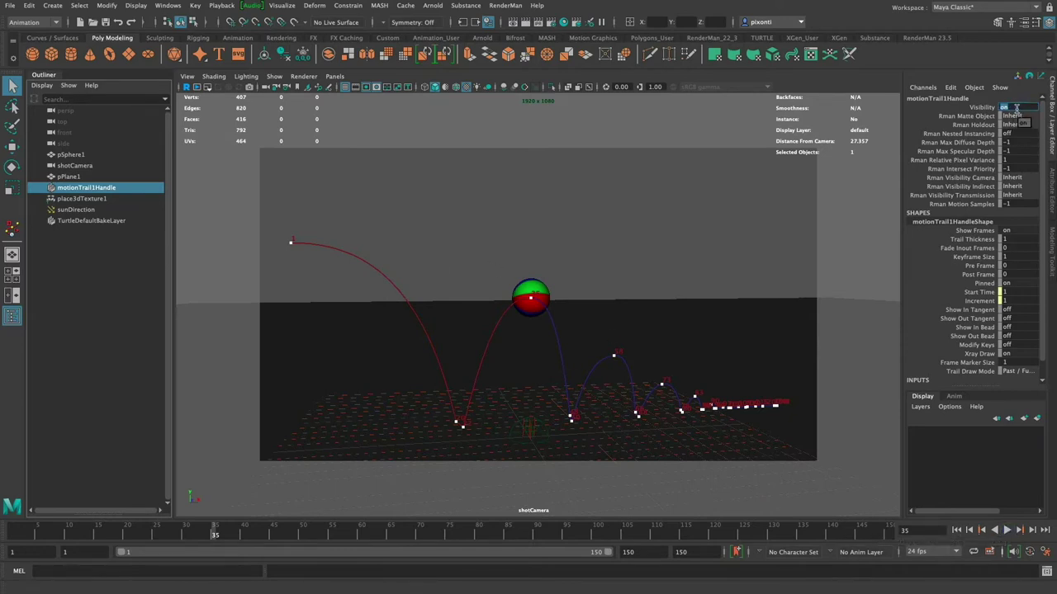
type("0")
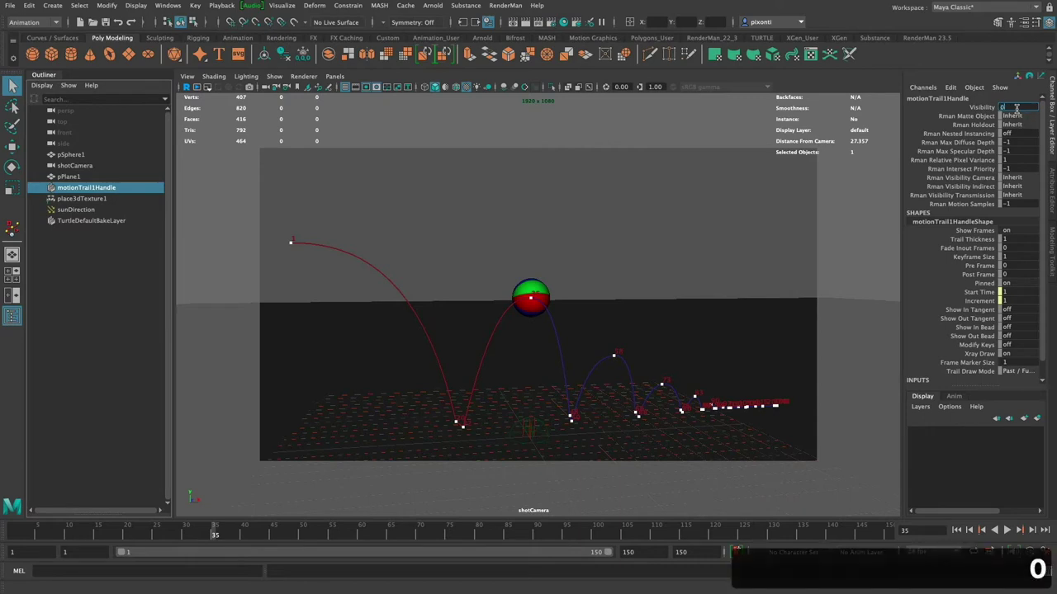
key("Return")
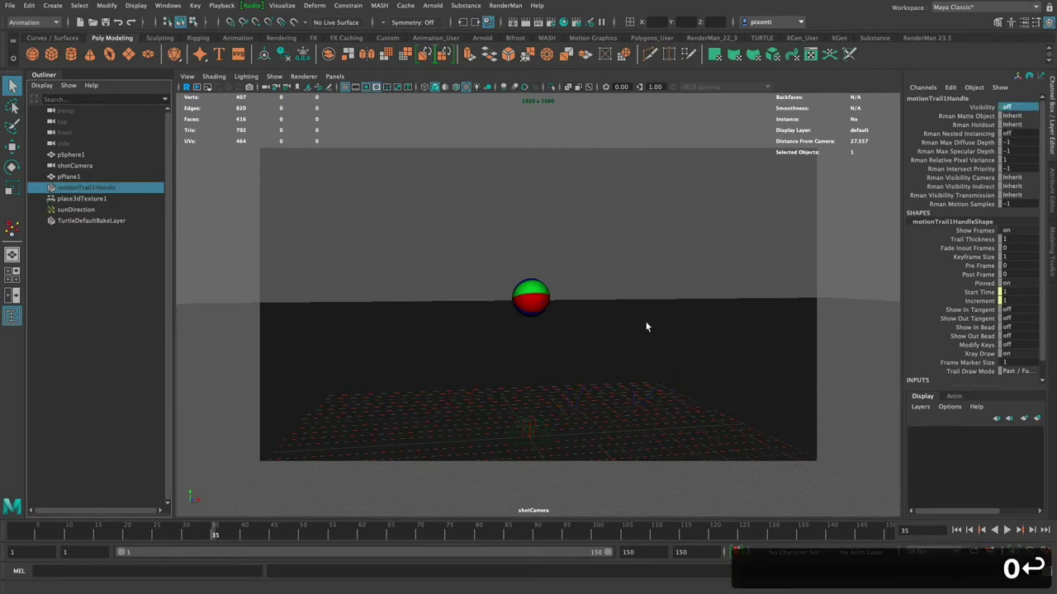
left_click(1006, 531)
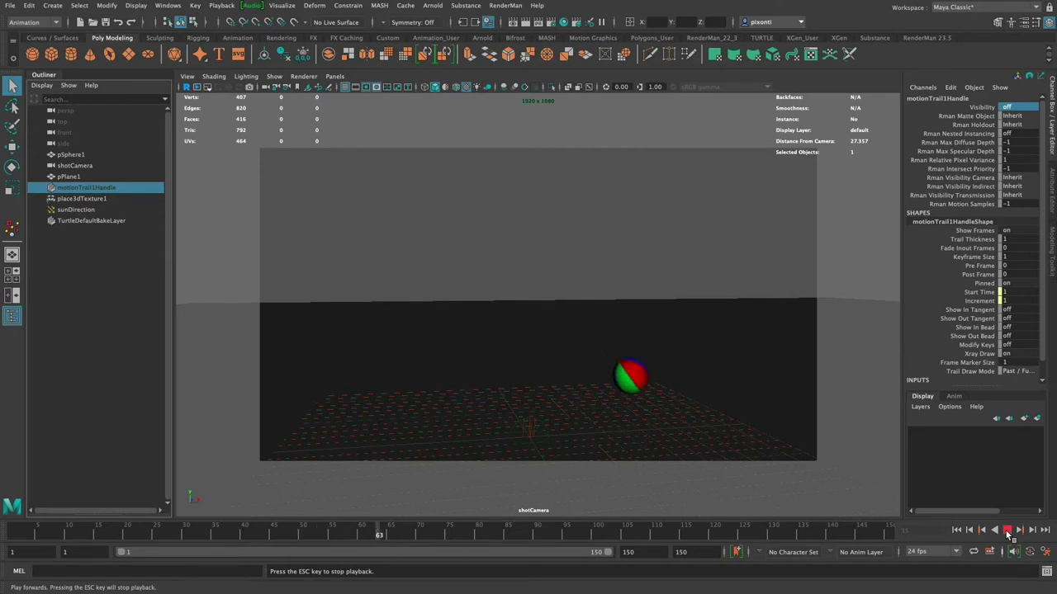
left_click(1008, 530)
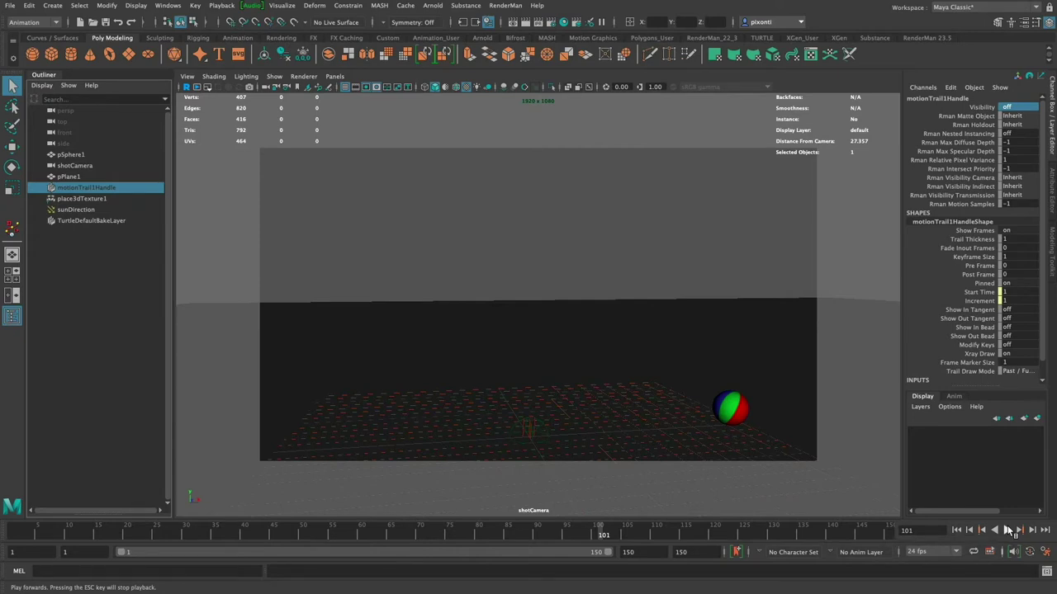
Start opening a scene and set the current project to the Animation_Bouncing_Ball_Demo folder in Maya_Projects.
left_click(12, 6)
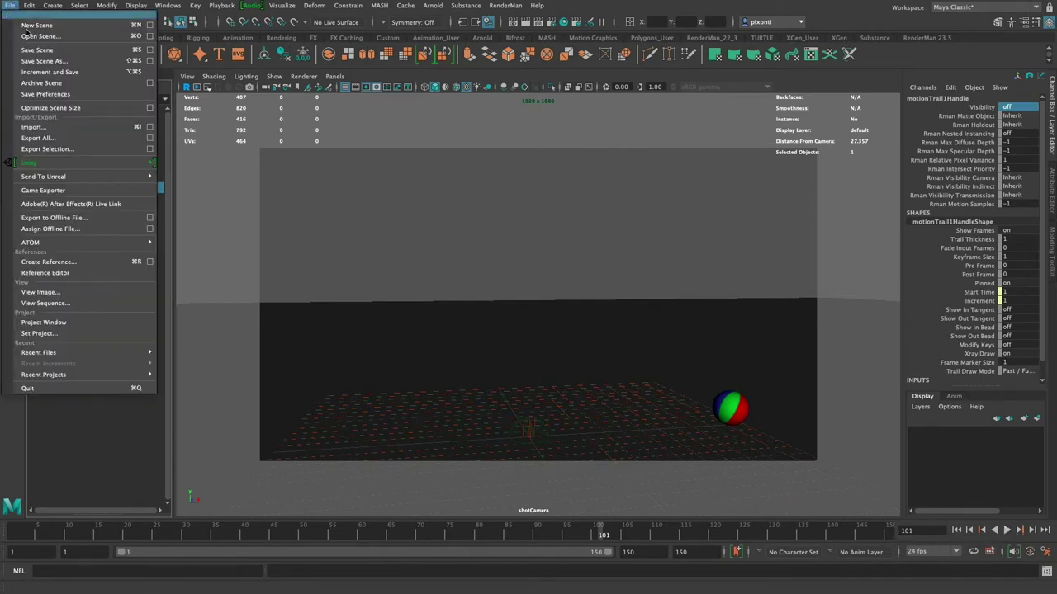
left_click(34, 37)
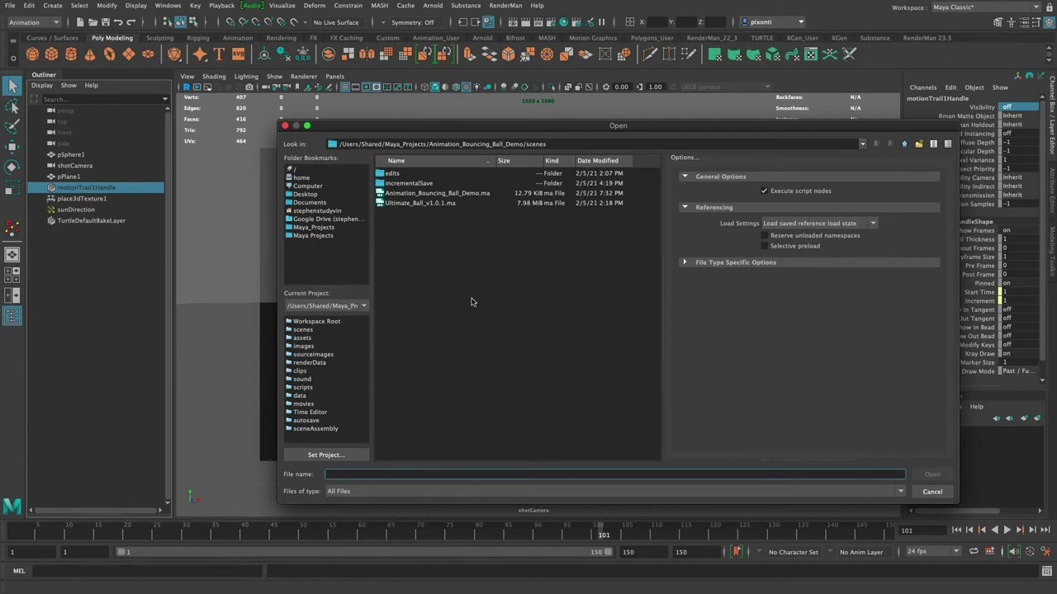
left_click(335, 455)
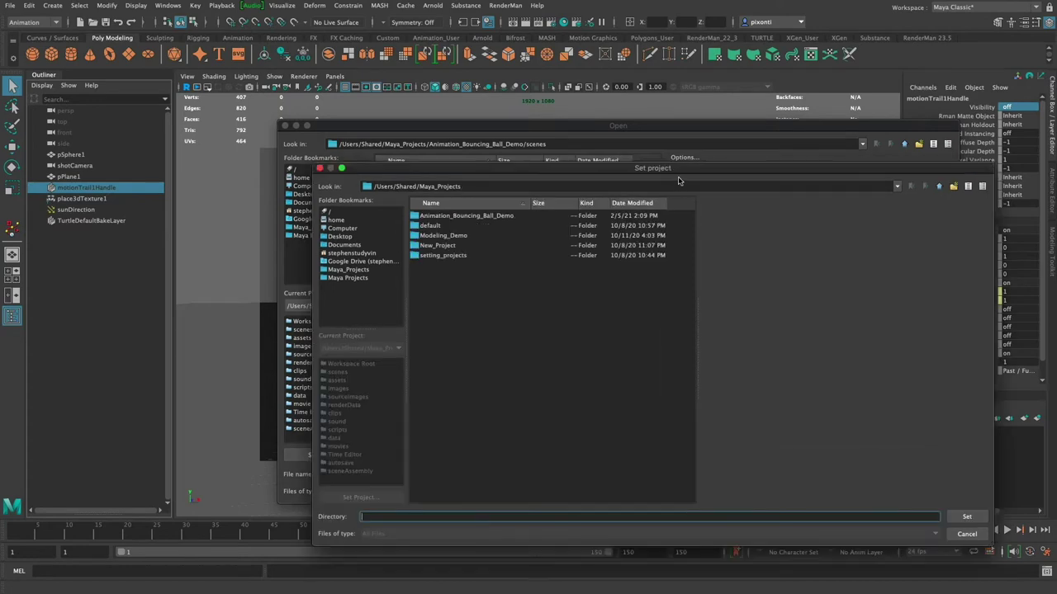
left_click(451, 220)
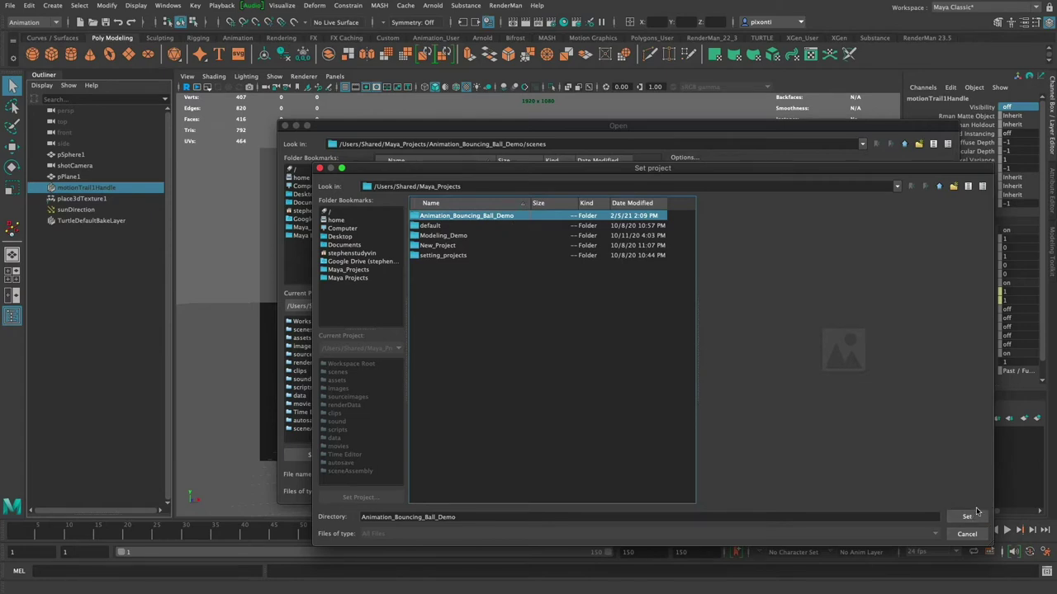
left_click(967, 517)
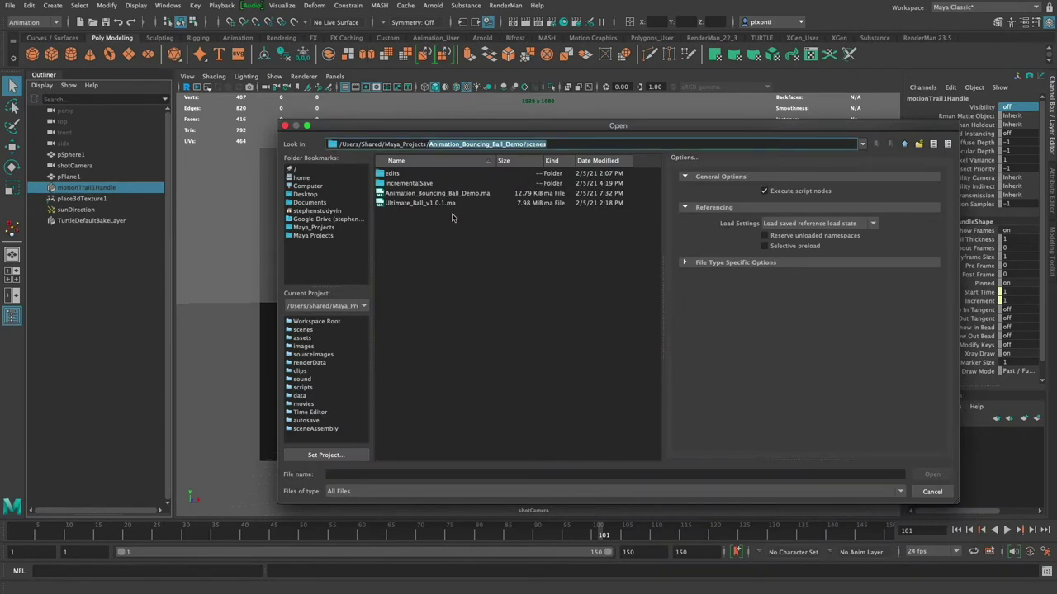
Open Animation_Bouncing_Ball_Demo.ma from the project's scenes folder, discarding the changes to the current scene.
left_click(306, 330)
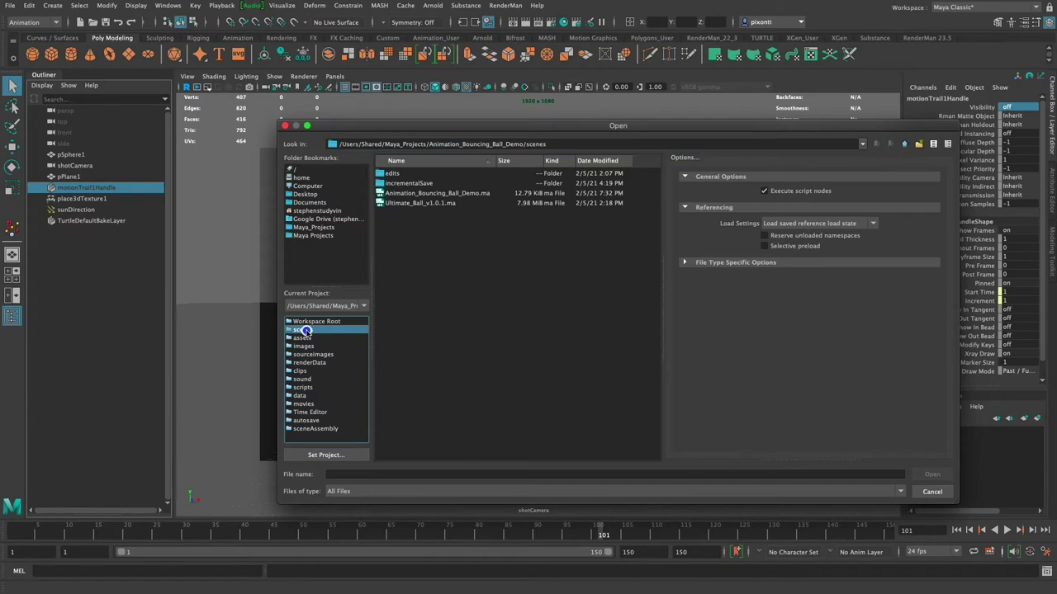
left_click(464, 194)
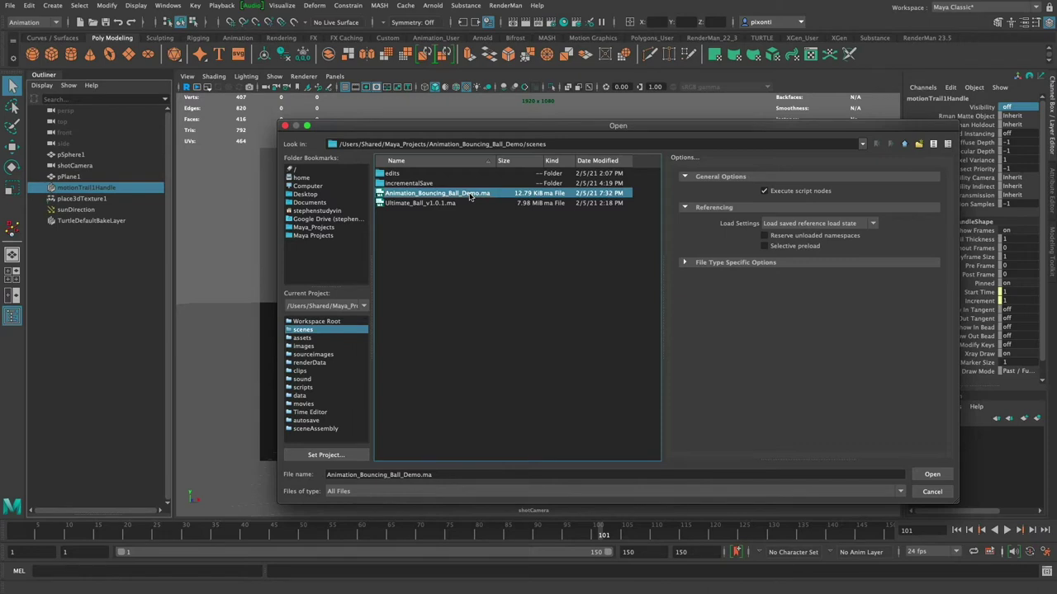
left_click(436, 204)
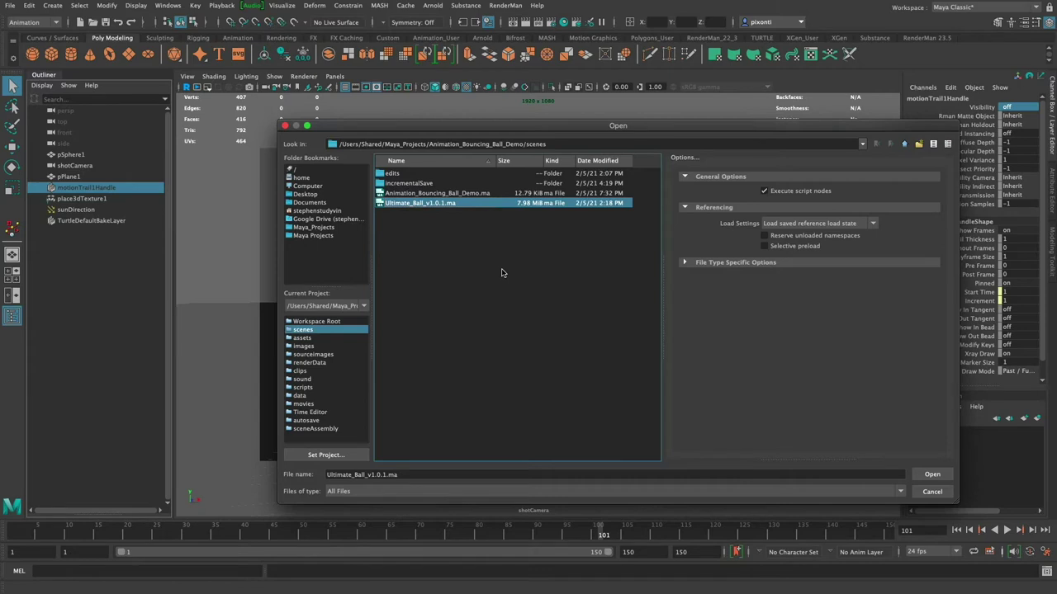
left_click(475, 195)
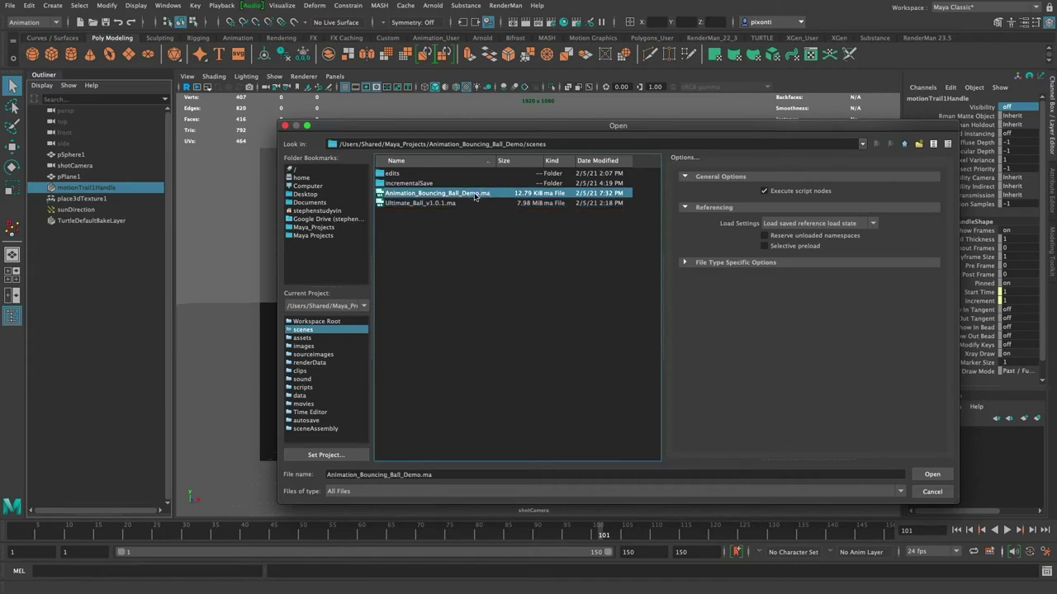
left_click(424, 204)
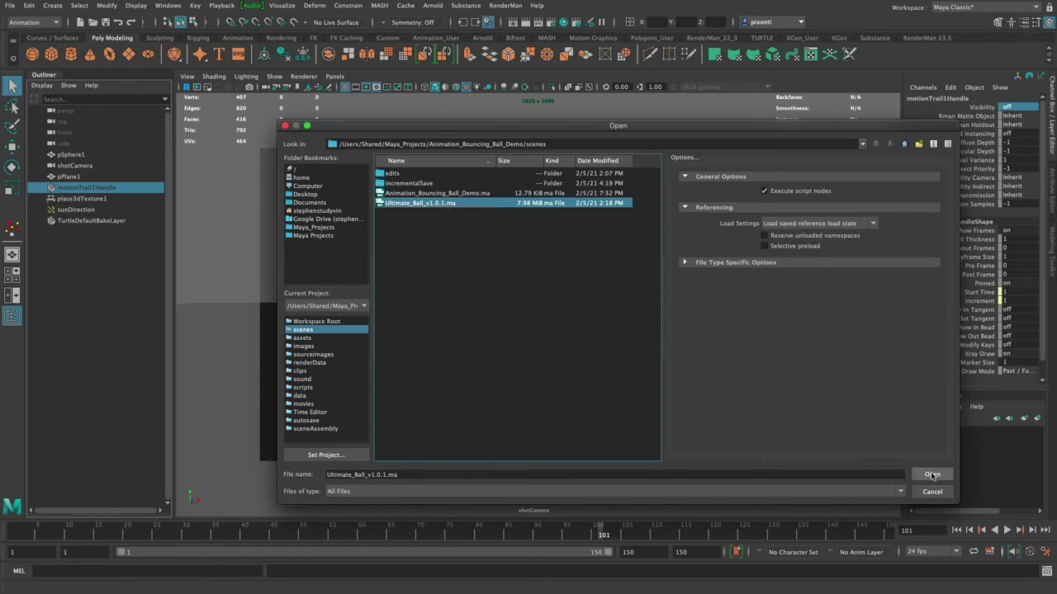
left_click(472, 192)
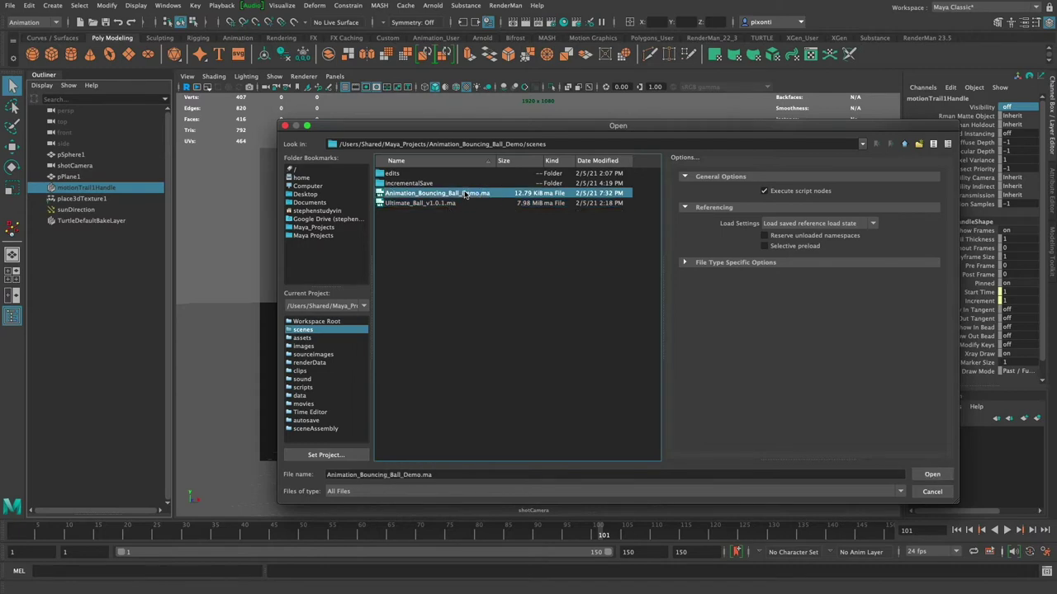
left_click(932, 475)
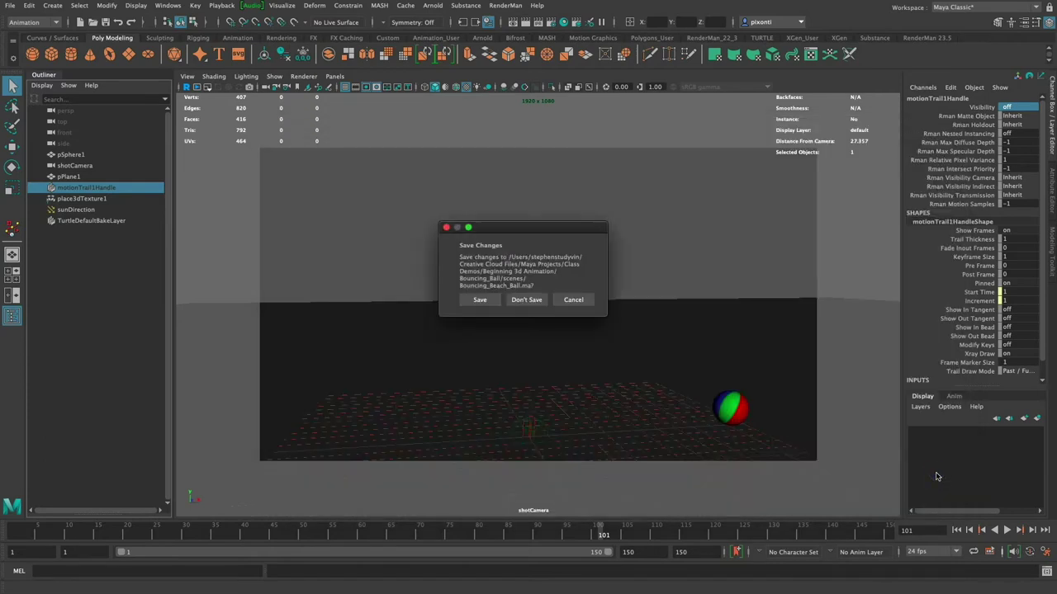
left_click(526, 300)
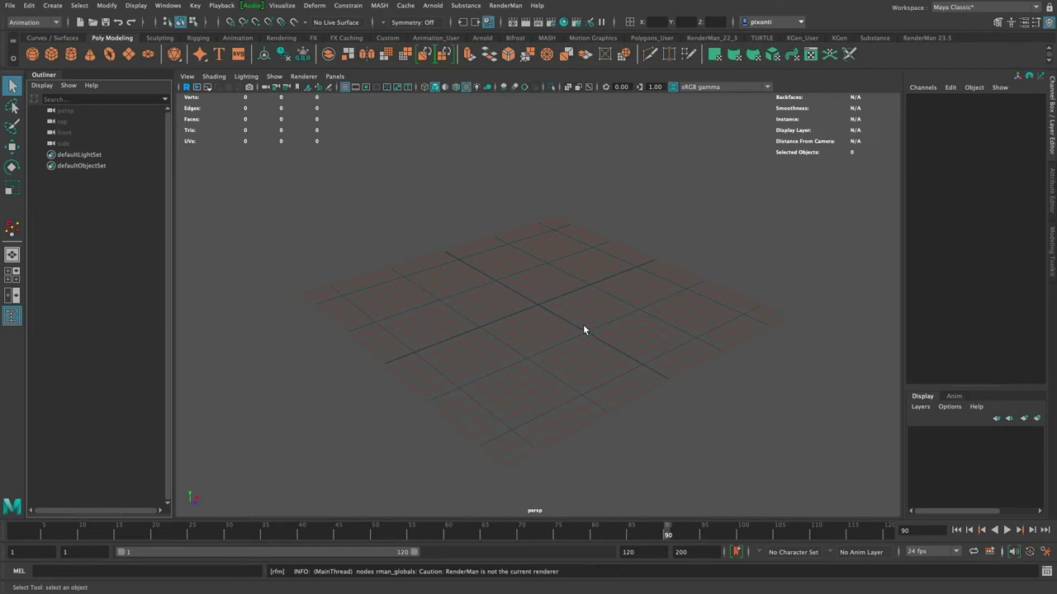
Draw a polygon ground plane across the middle of the grid, about 18.8 wide by 18.9 high.
left_click_drag(541, 383, 663, 354, "alt")
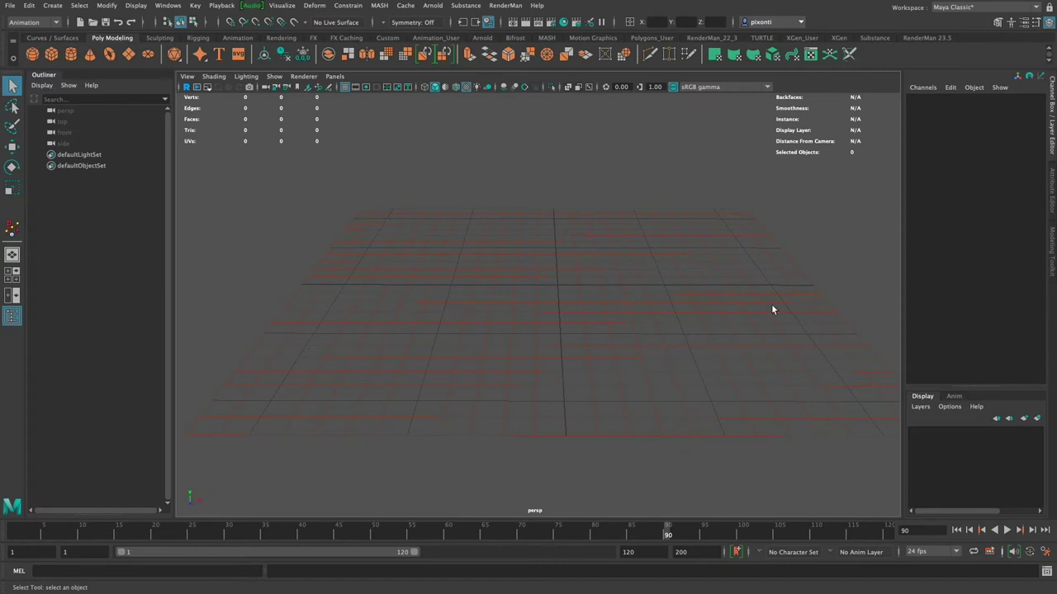
left_click_drag(438, 360, 565, 345, "alt")
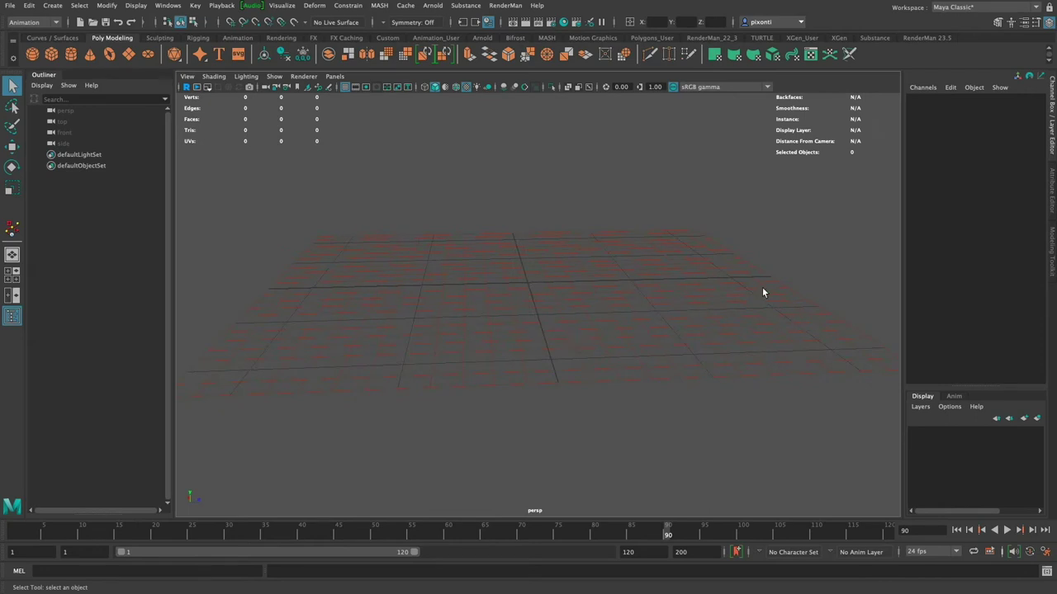
left_click_drag(763, 290, 644, 360, "alt")
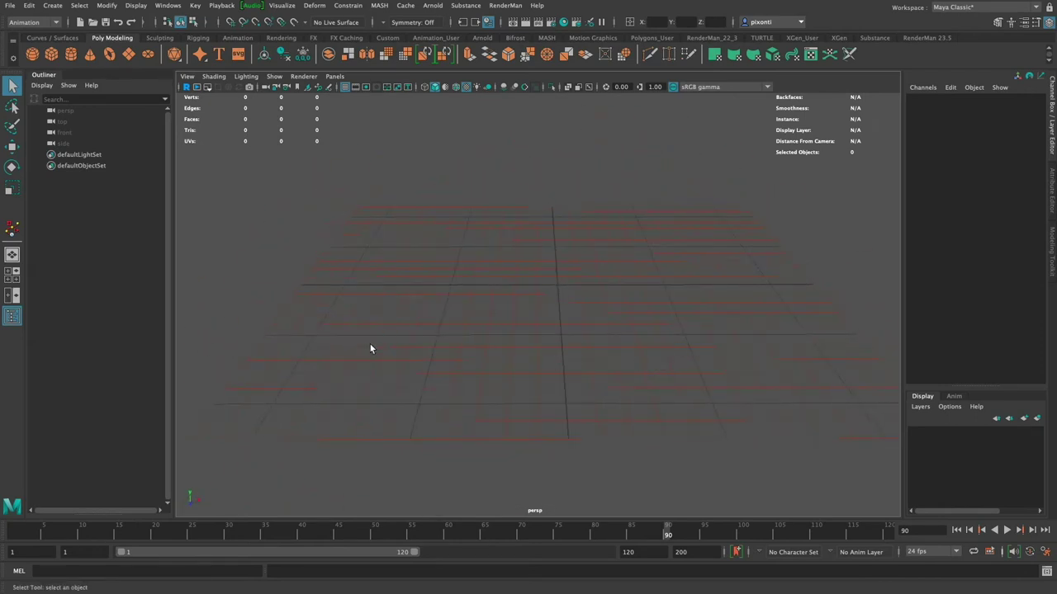
left_click_drag(749, 288, 612, 372, "alt")
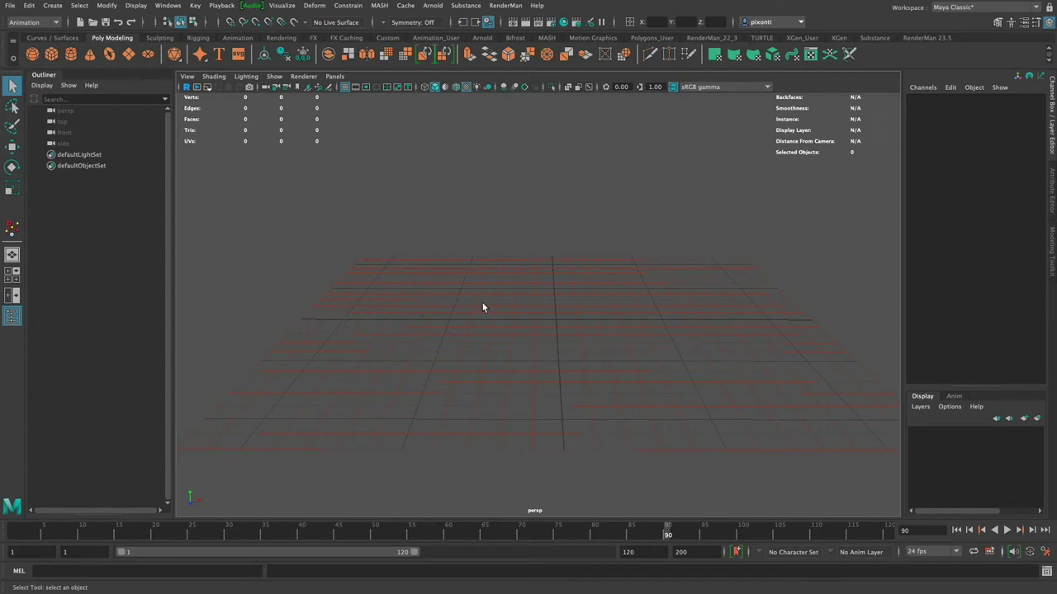
left_click(129, 54)
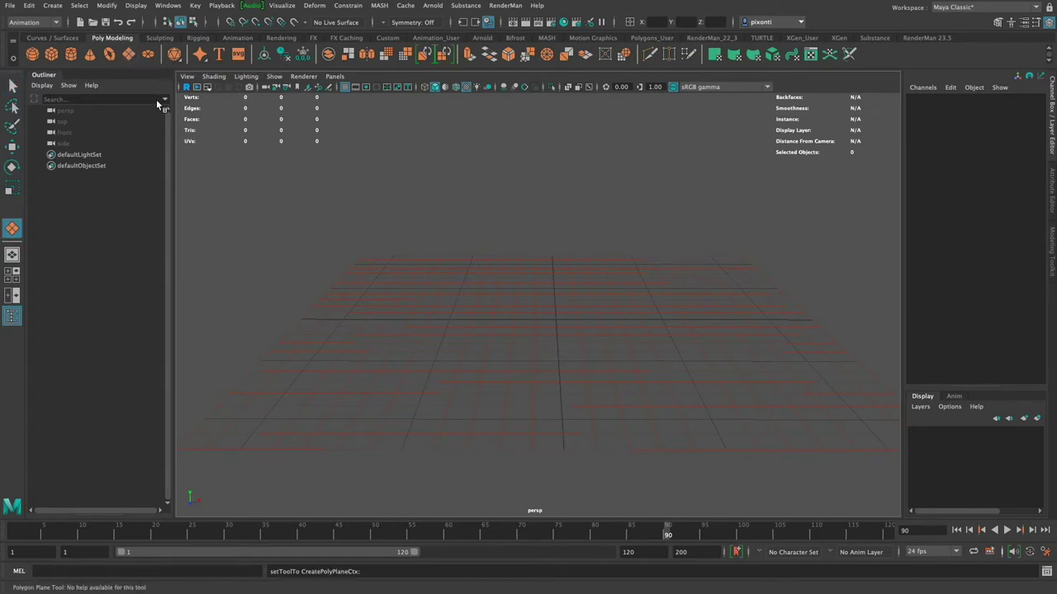
left_click_drag(373, 273, 818, 426)
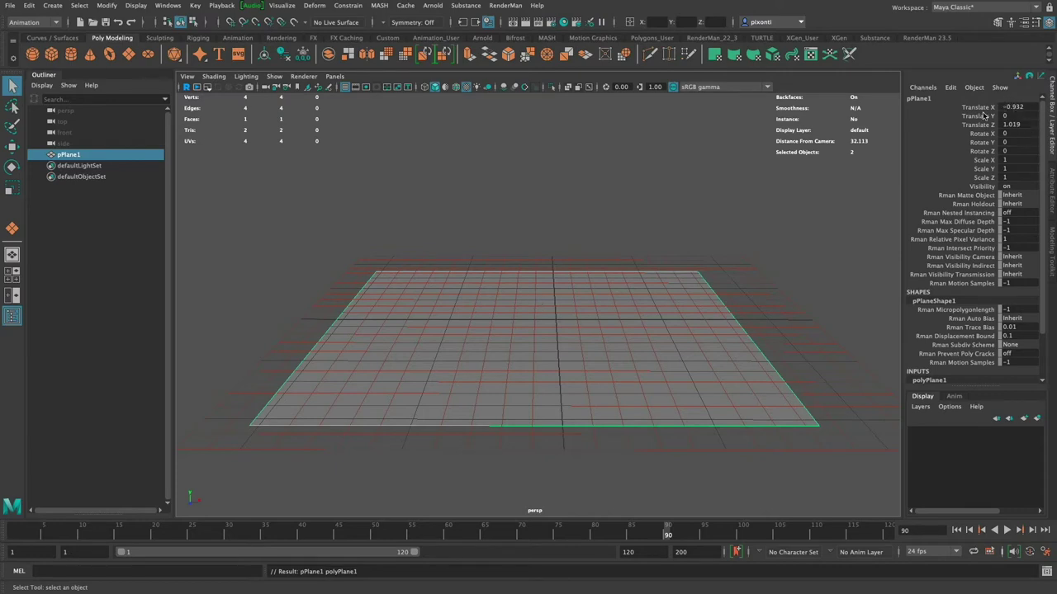
Set the plane's Translate X, Y and Z to 0 so it is centred on the origin.
left_click_drag(983, 107, 982, 126)
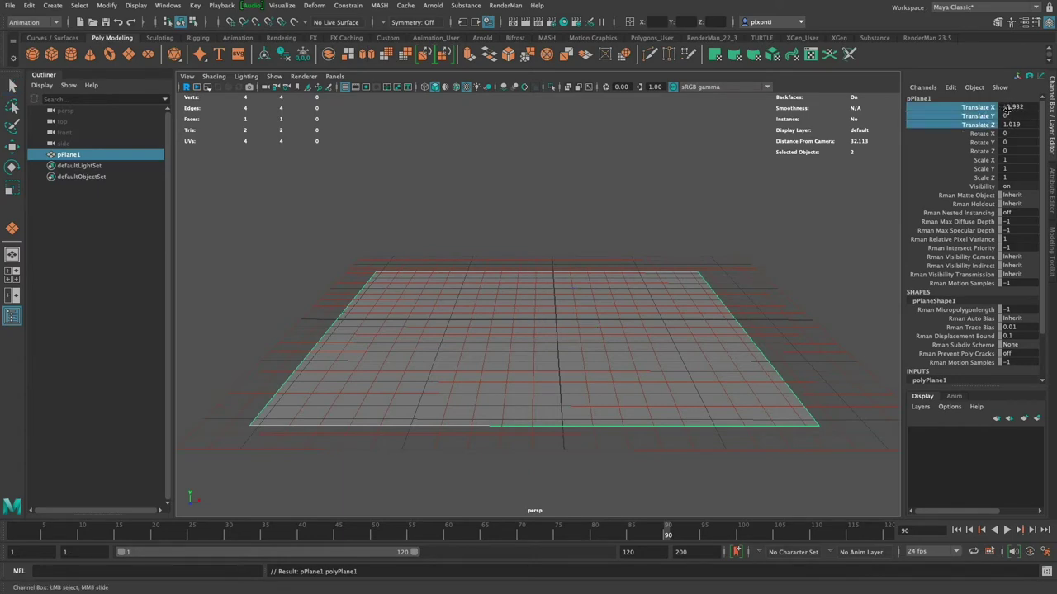
left_click_drag(1013, 108, 1016, 126)
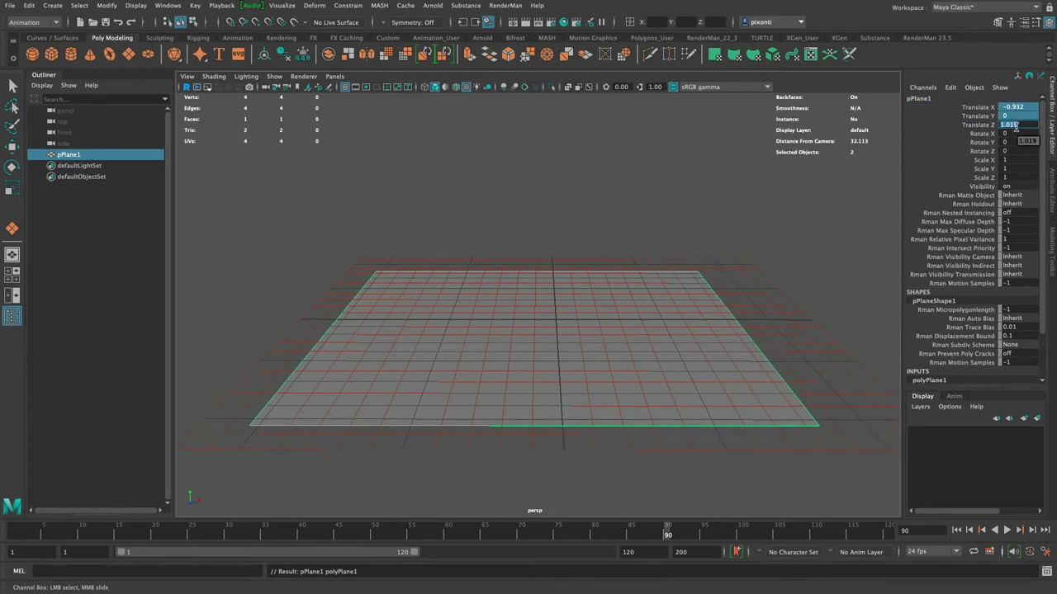
type("0")
key("Return")
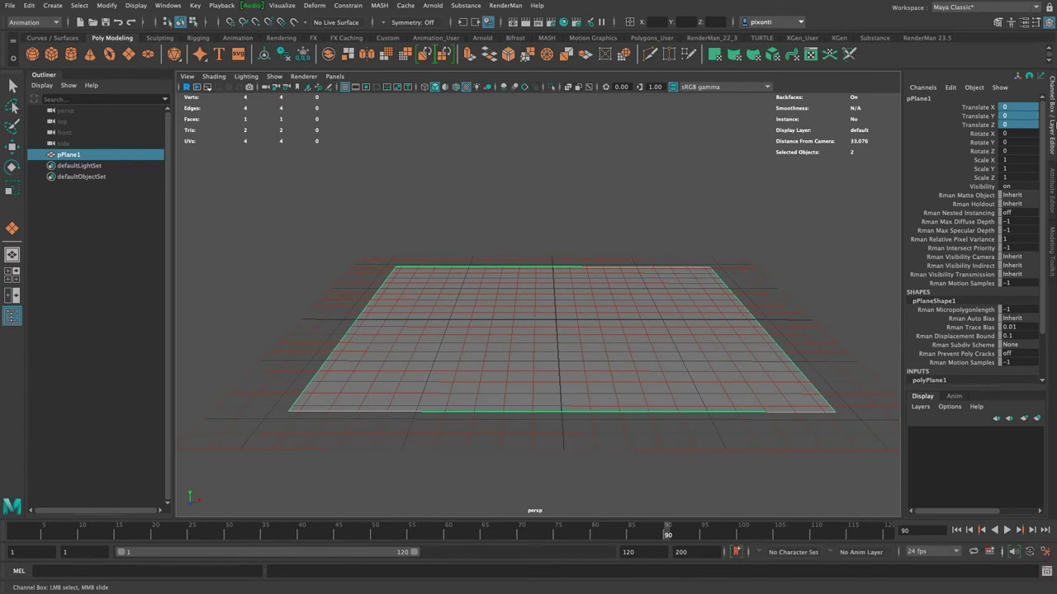
Examine the plane's transform, shape and polyPlane creation attributes, comparing what each node controls.
left_click(1052, 198)
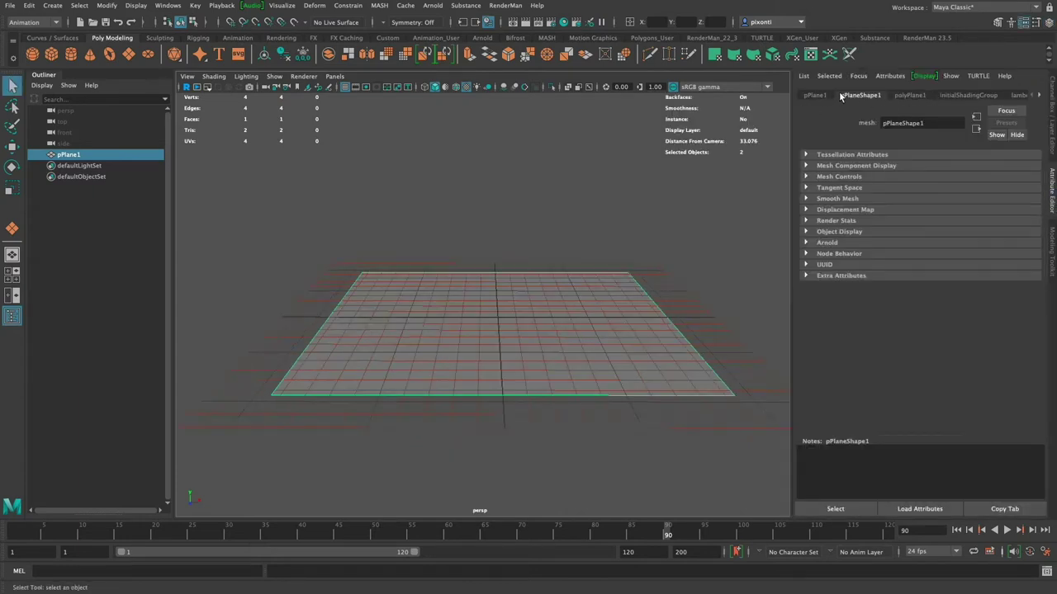
left_click(816, 95)
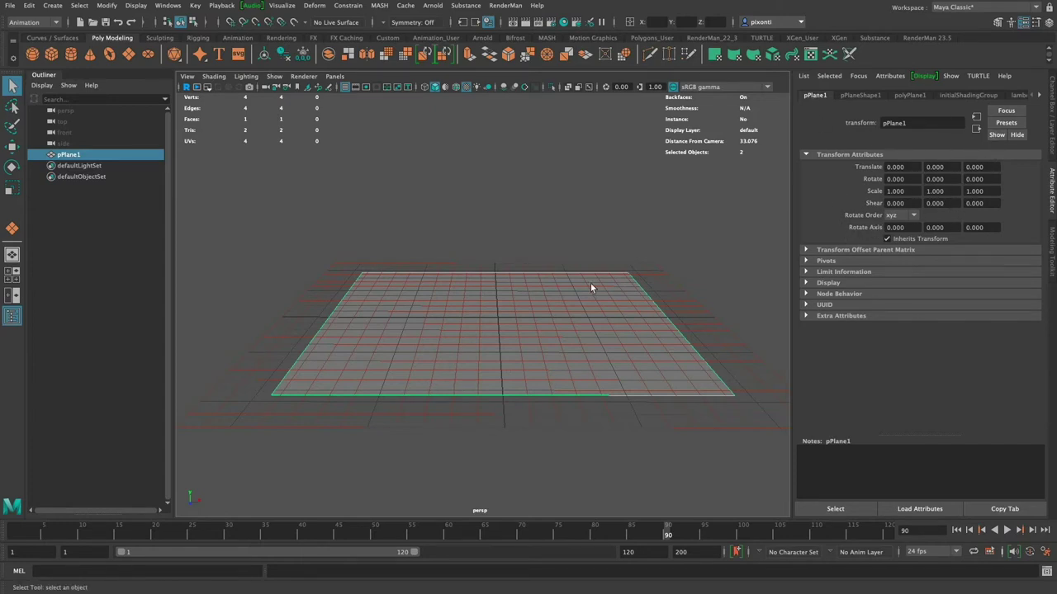
left_click(863, 95)
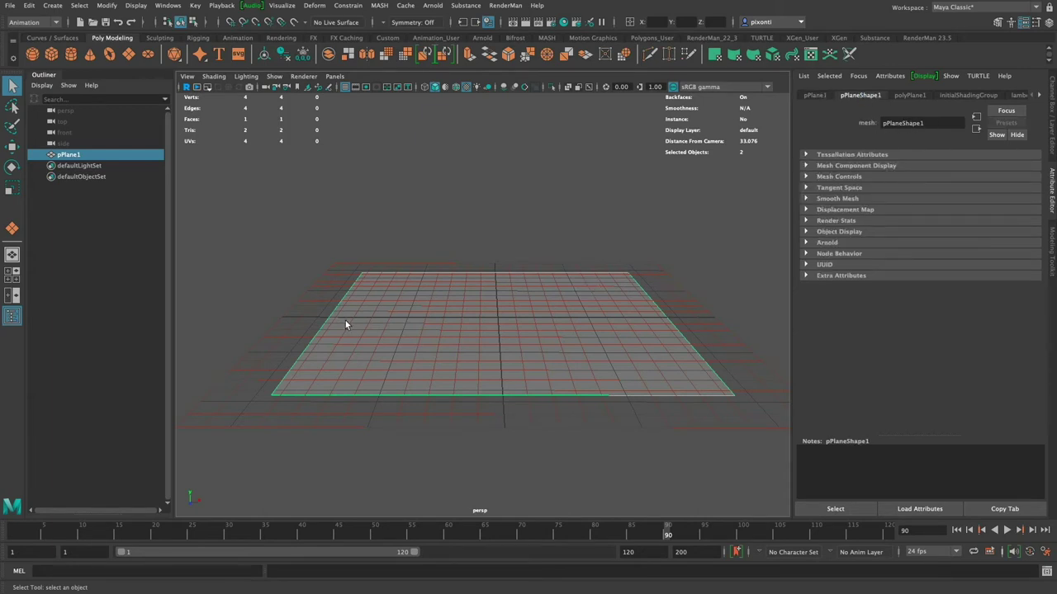
left_click(817, 96)
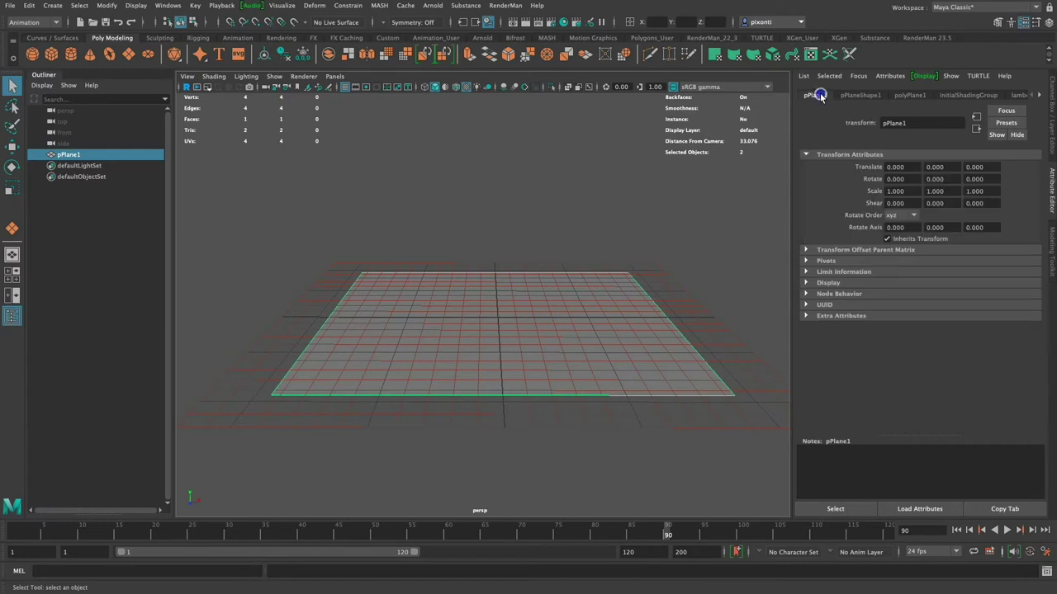
left_click(863, 95)
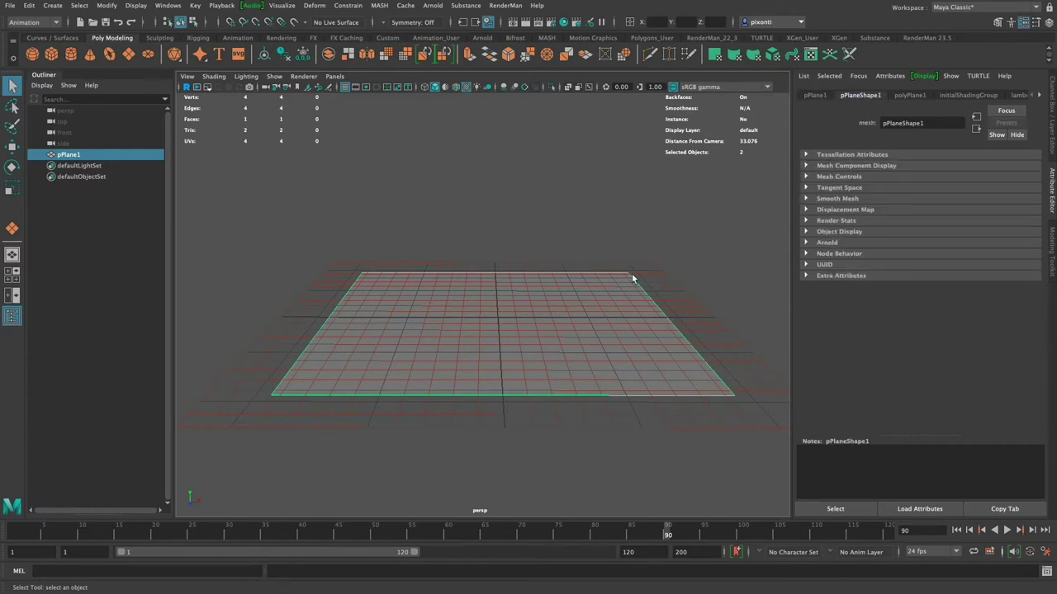
left_click(909, 95)
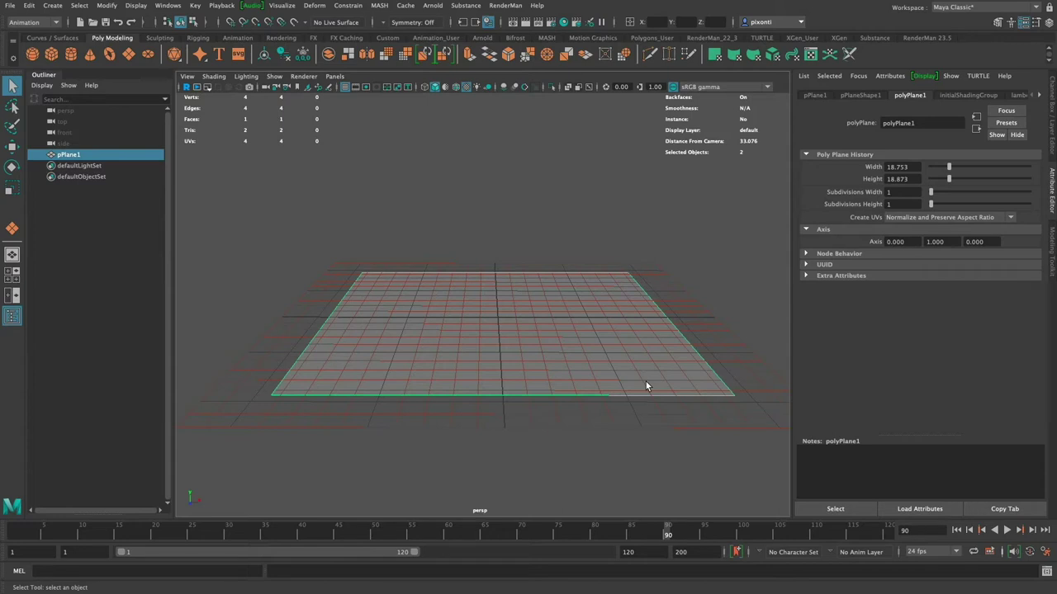
left_click(863, 95)
left_click(910, 95)
Set the plane's width and height to 20 in its polyPlane history, and return to its transform attributes.
double_click(900, 167)
type("20")
key("Tab")
type("20")
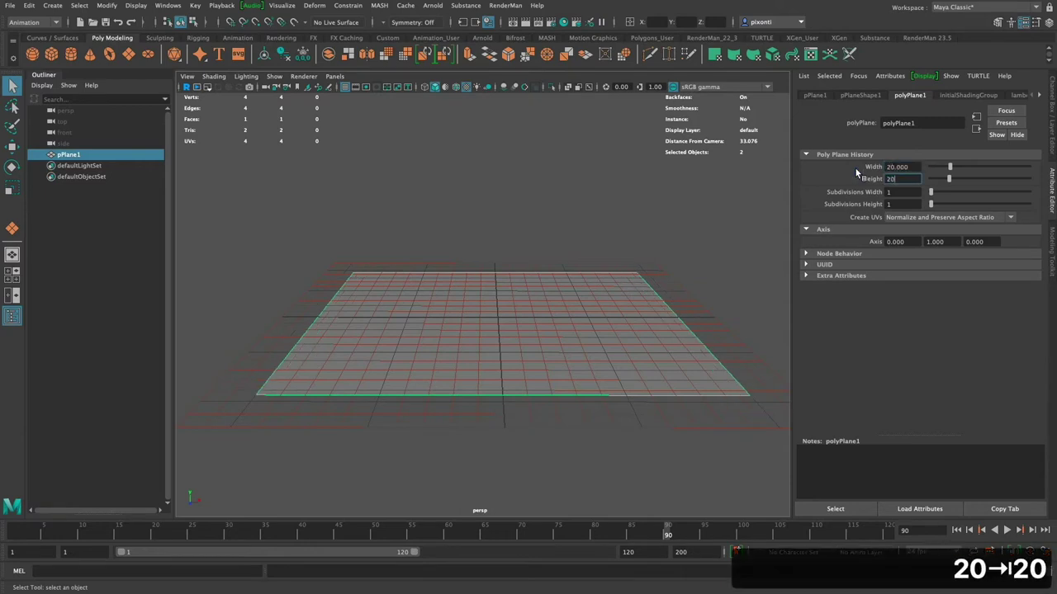
key("Tab")
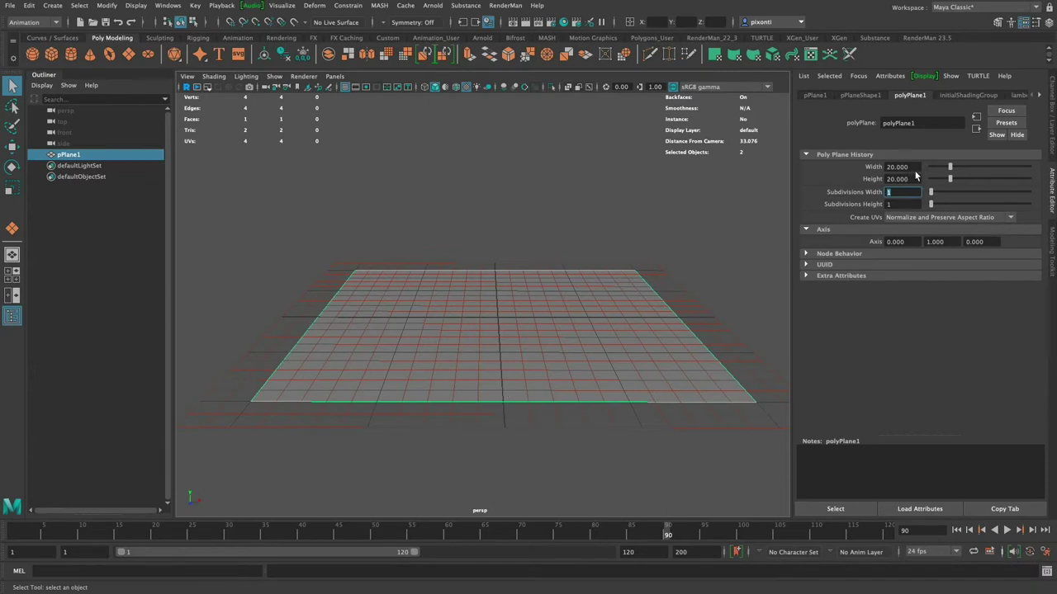
left_click_drag(915, 167, 881, 166)
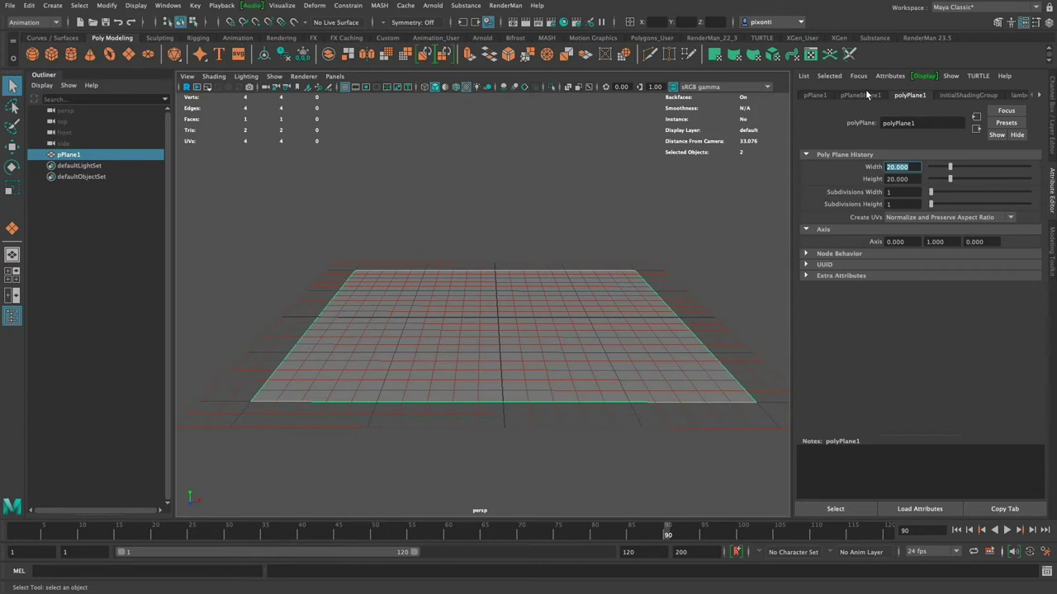
left_click(815, 96)
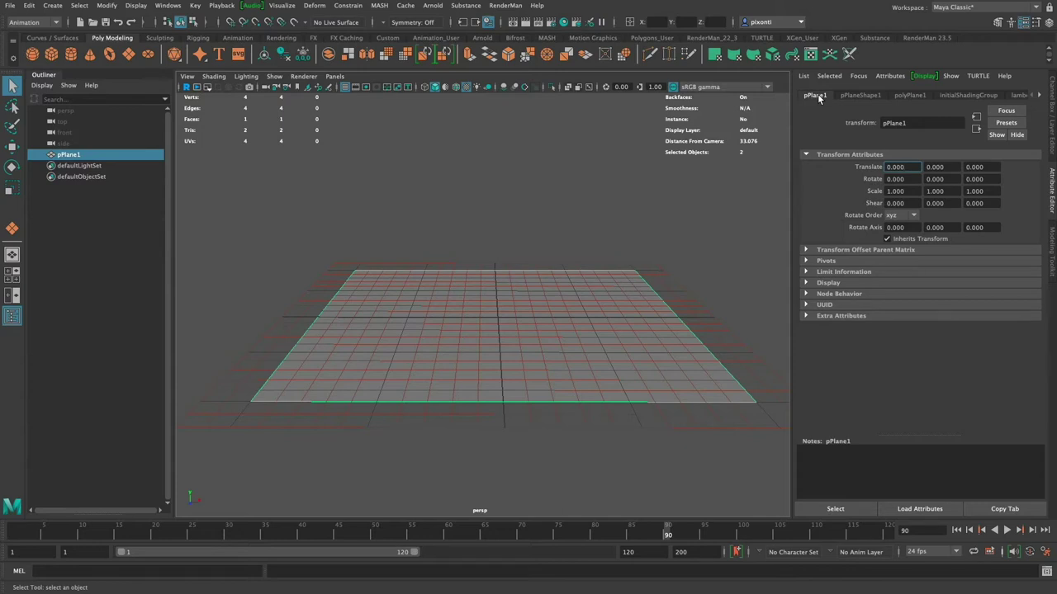
Reference Ultimate_Ball_v1.0.1.ma from the project's scenes folder into the scene, then select its reference node and the rig's root control.
left_click(111, 219)
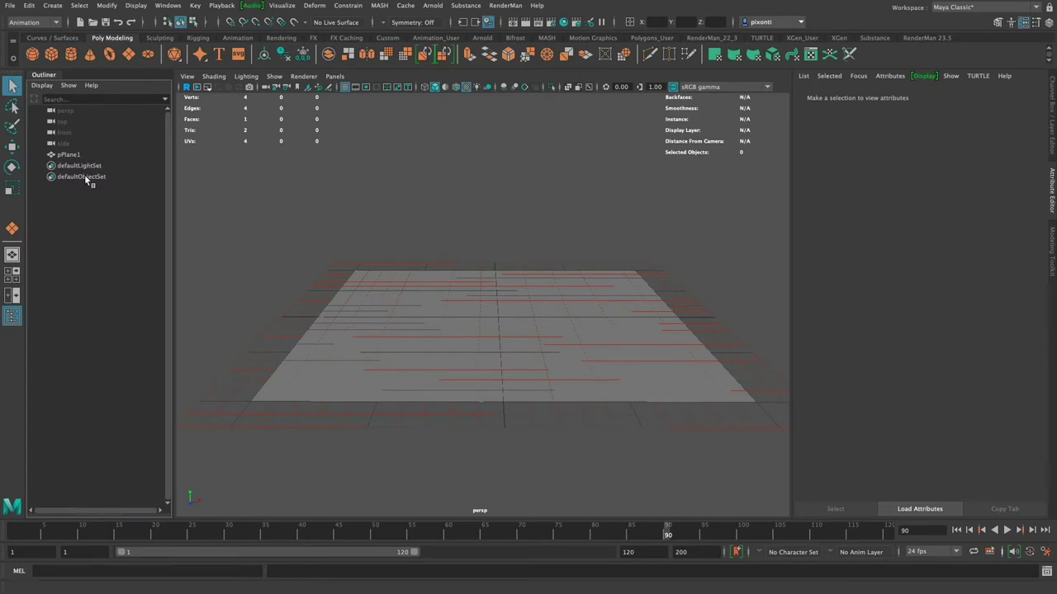
right_click(93, 205)
mouse_move(199, 257)
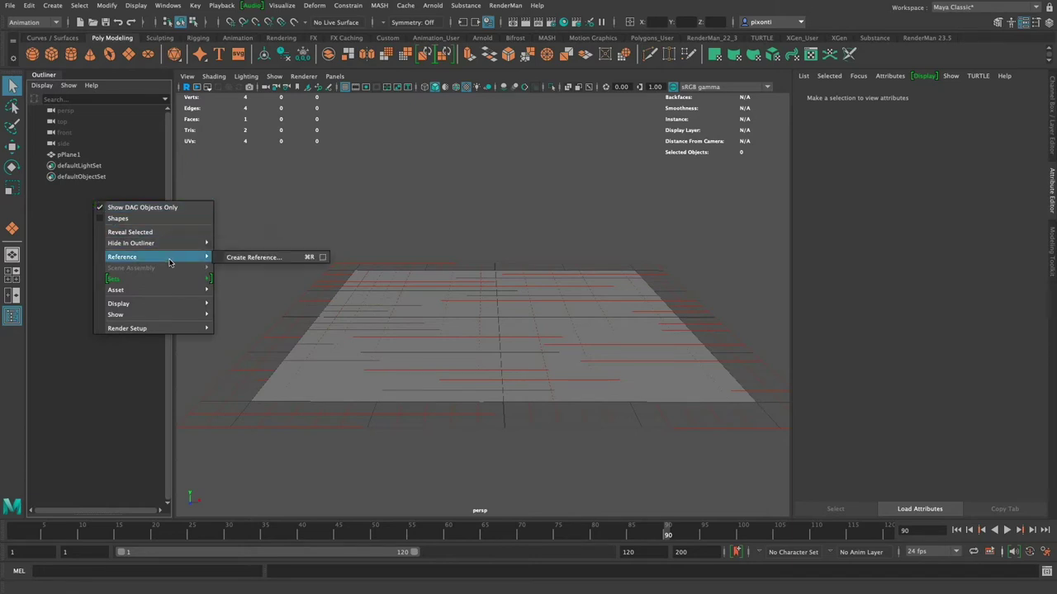
left_click(254, 258)
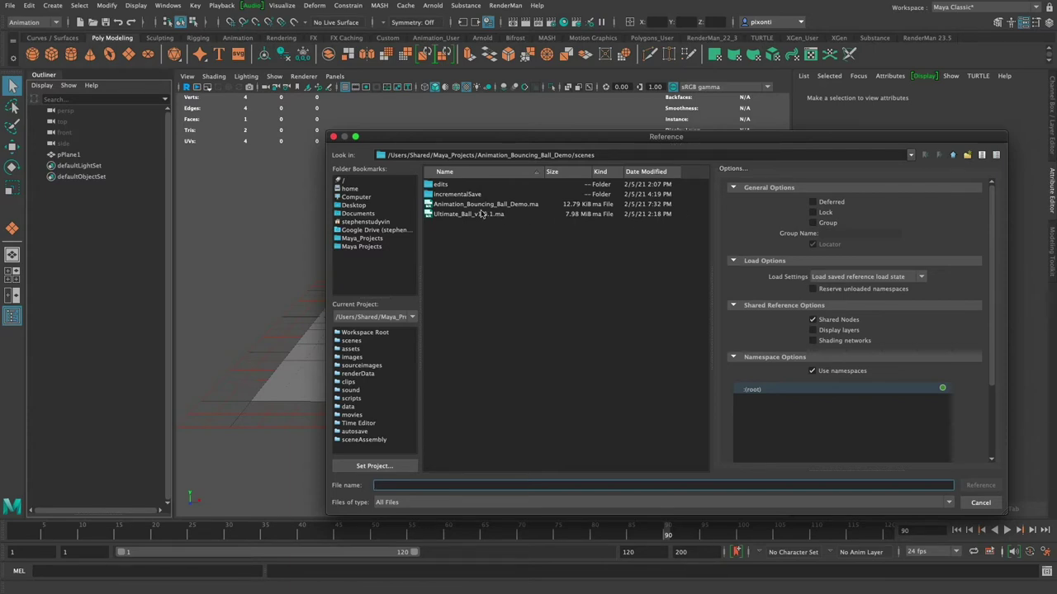
left_click(483, 215)
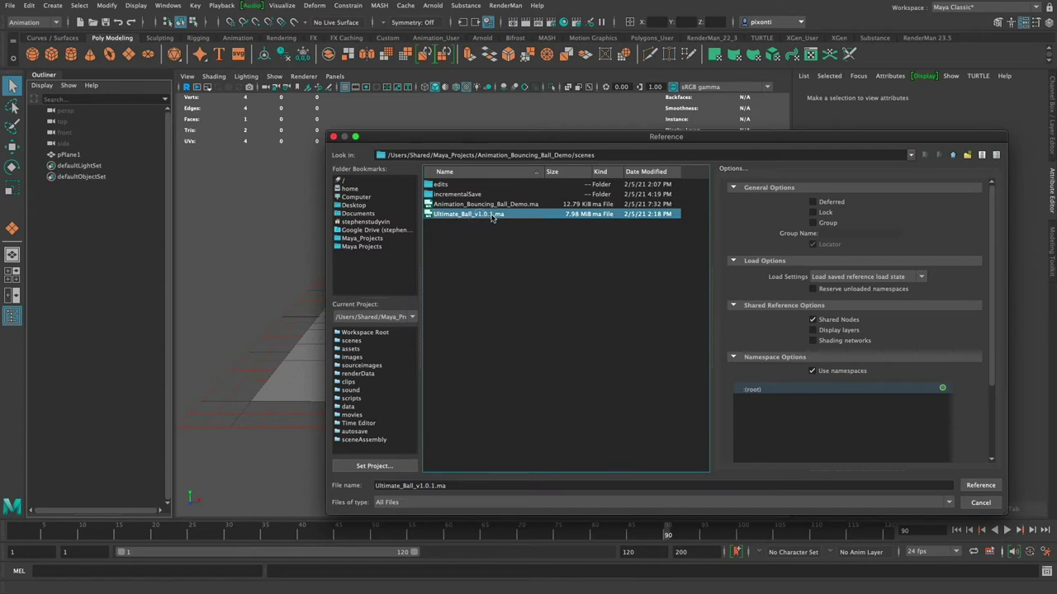
left_click(982, 485)
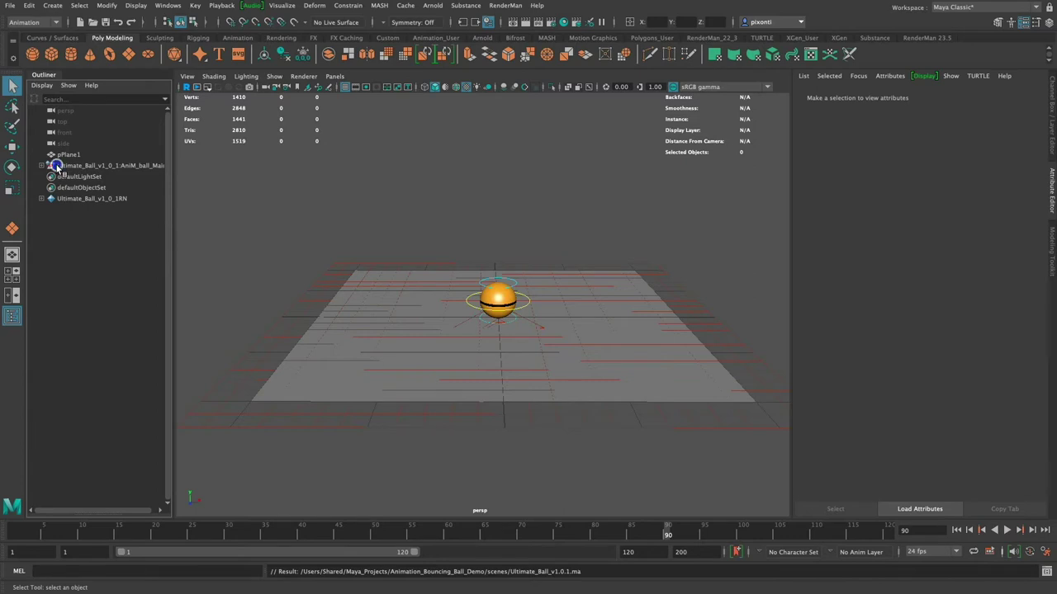
left_click(89, 201)
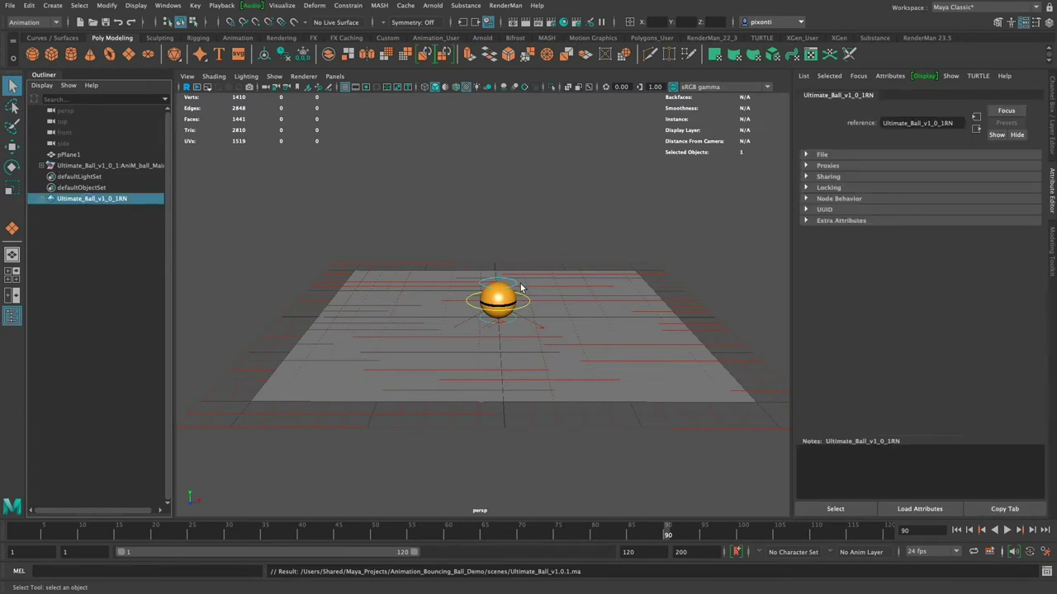
left_click(548, 326)
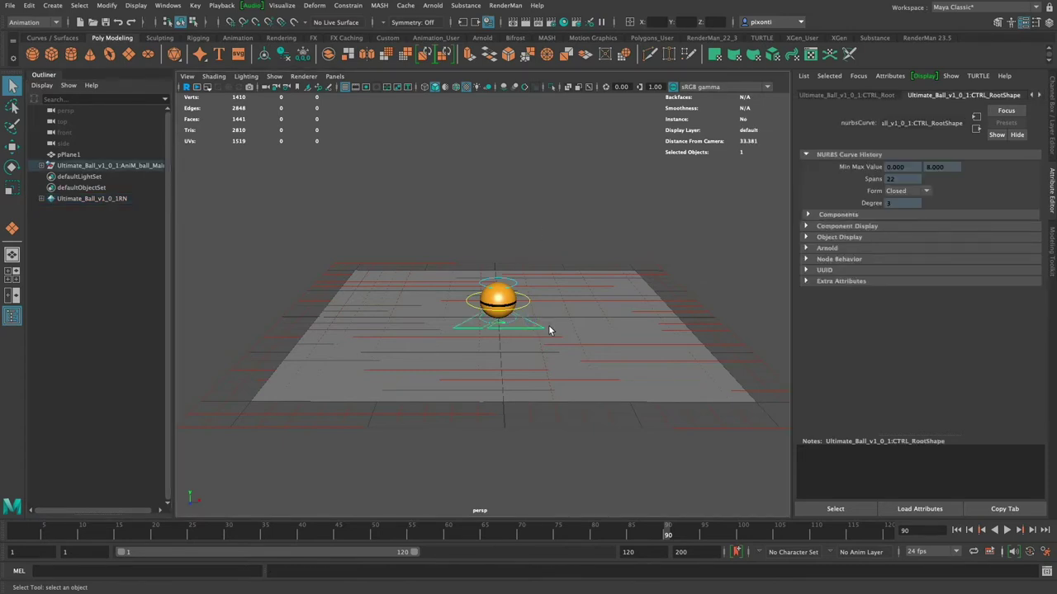
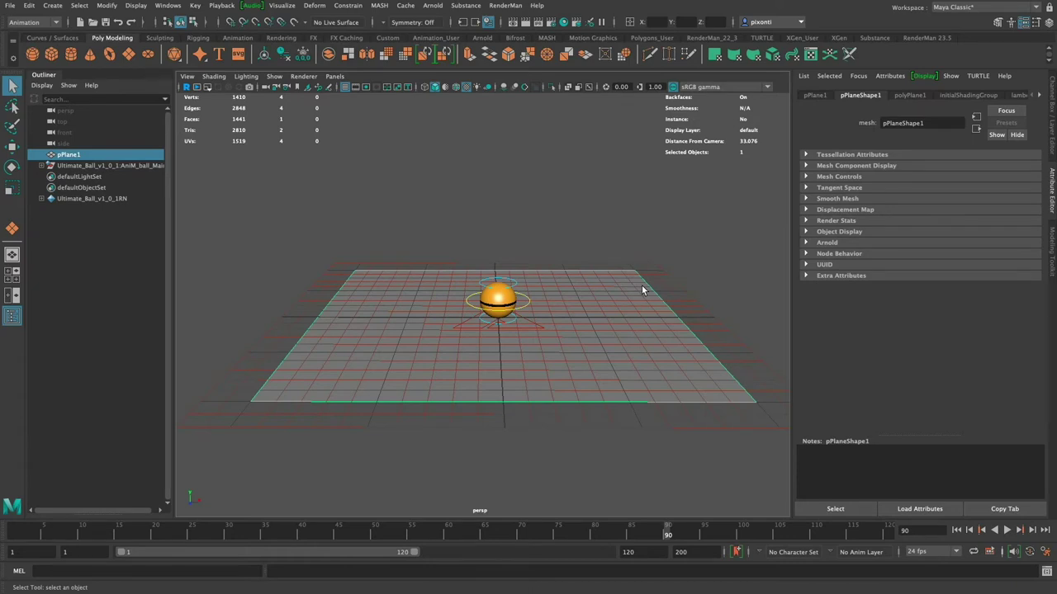
Create a new display layer containing the selected ground plane.
left_click(1050, 131)
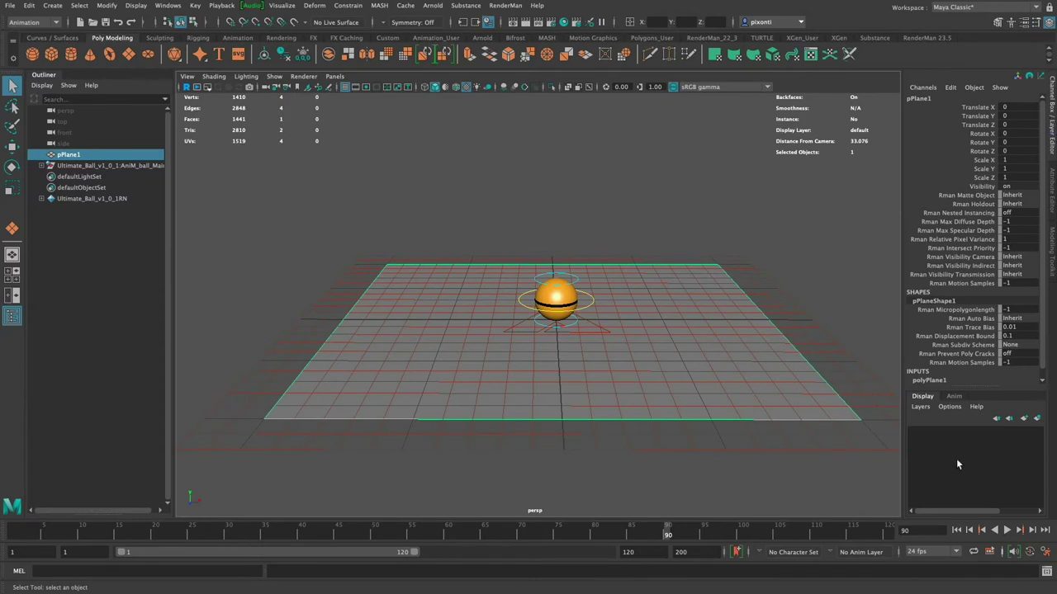
left_click(1037, 420)
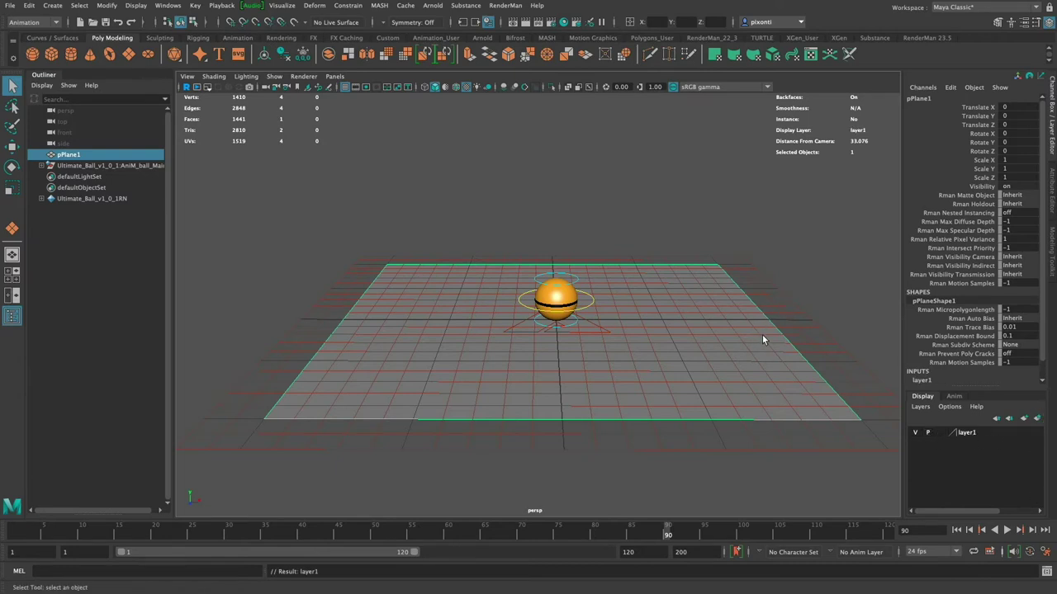
Toggle the visibility of layer1 off and on to test hiding the ground plane.
left_click(916, 435)
left_click(916, 435)
left_click(916, 435)
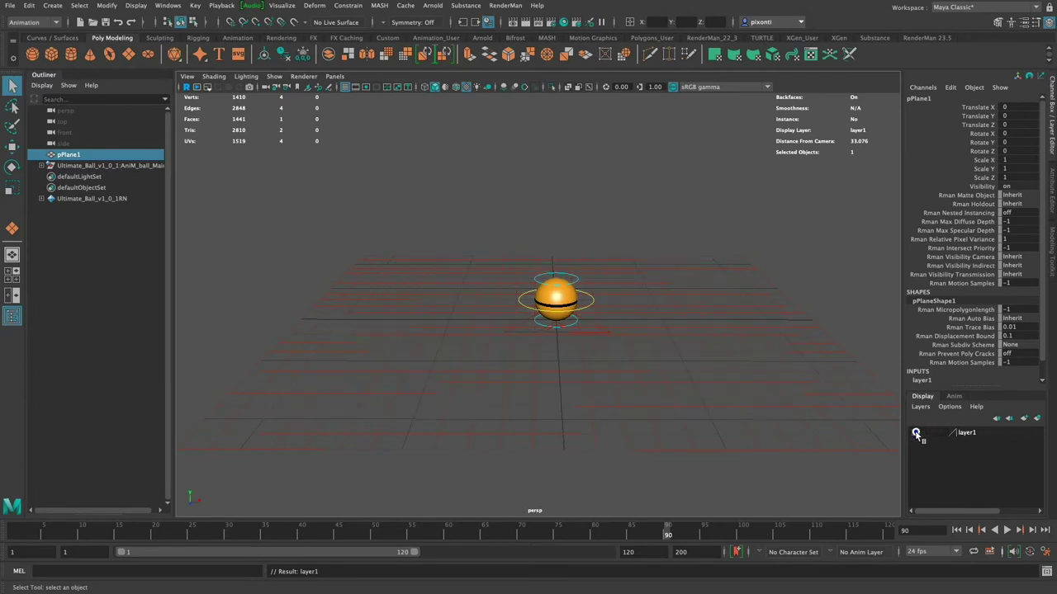
left_click(916, 433)
left_click(915, 432)
left_click(915, 433)
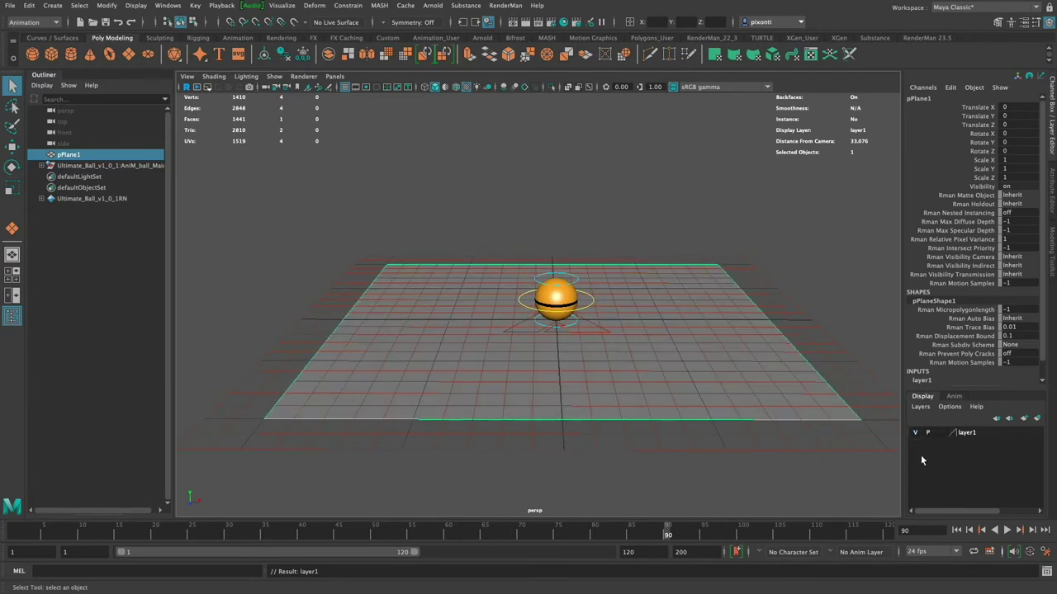
left_click(916, 435)
left_click(916, 435)
Set layer1 to template display, clear the selection in the viewport, and select the layer.
left_click(941, 433)
left_click(940, 433)
left_click(940, 432)
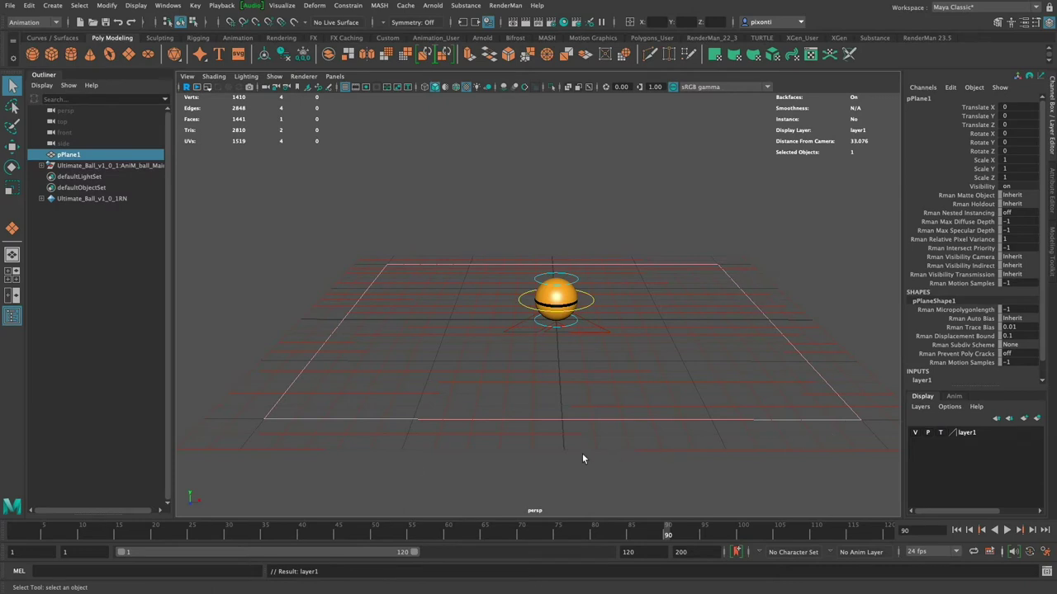
left_click(776, 374)
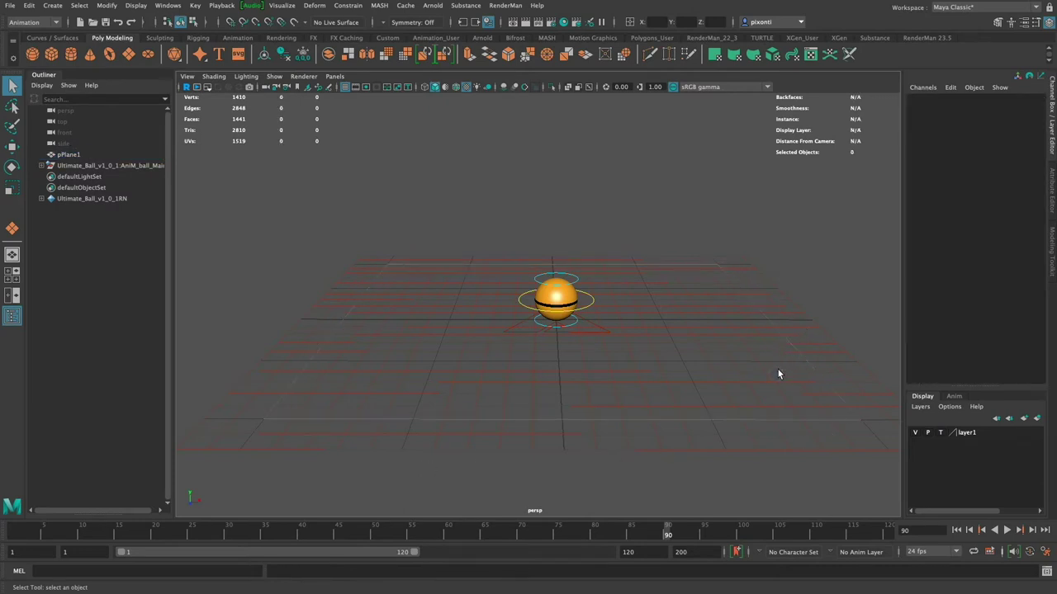
left_click(981, 432)
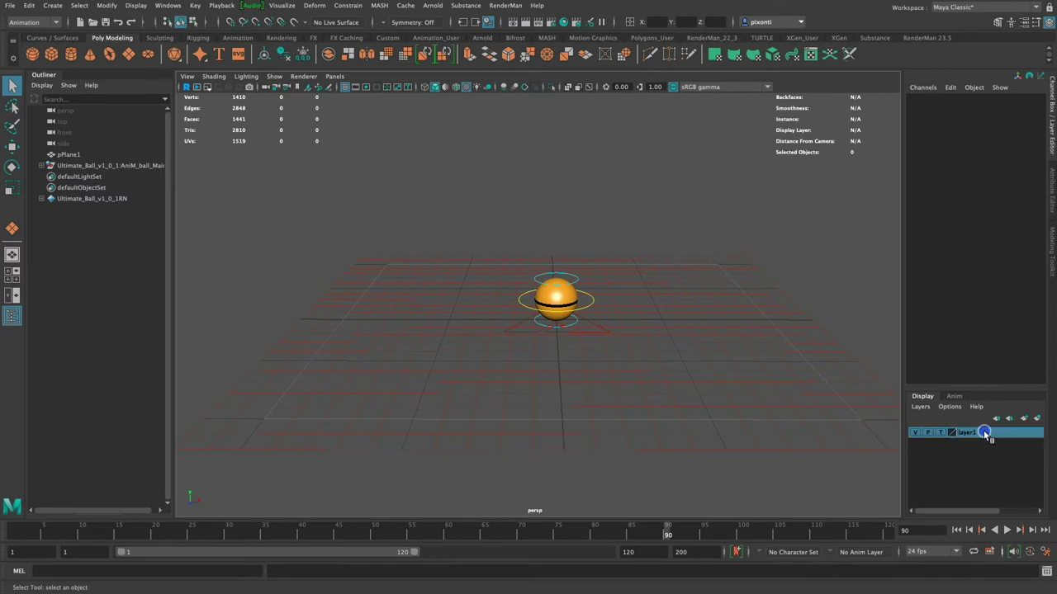
Switch layer1 to reference display and try to select the ground plane in the viewport.
left_click(940, 432)
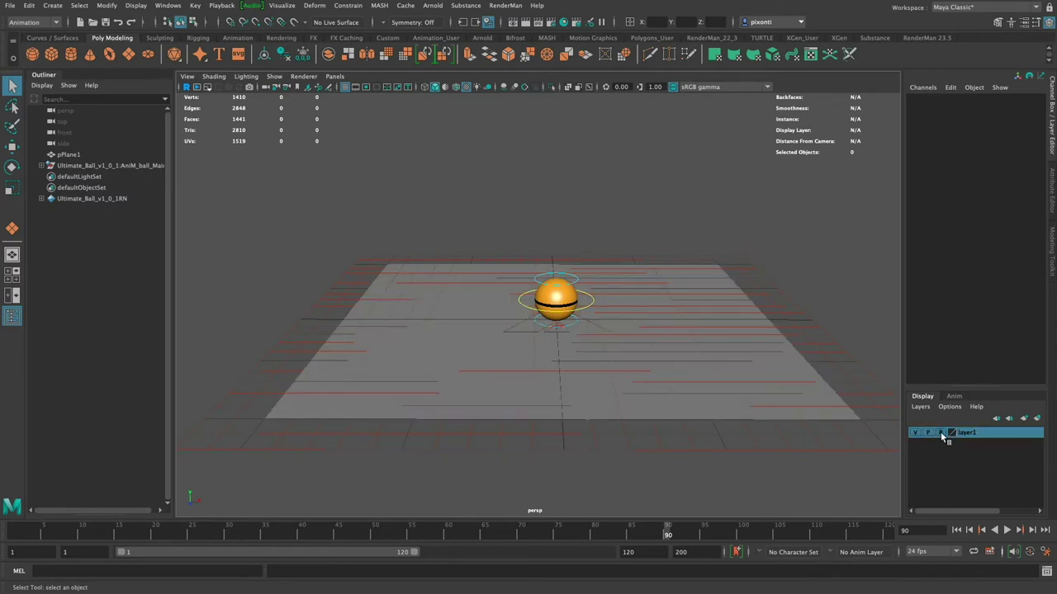
left_click(729, 344)
left_click_drag(785, 297, 722, 391)
left_click_drag(839, 300, 751, 408)
left_click(713, 455)
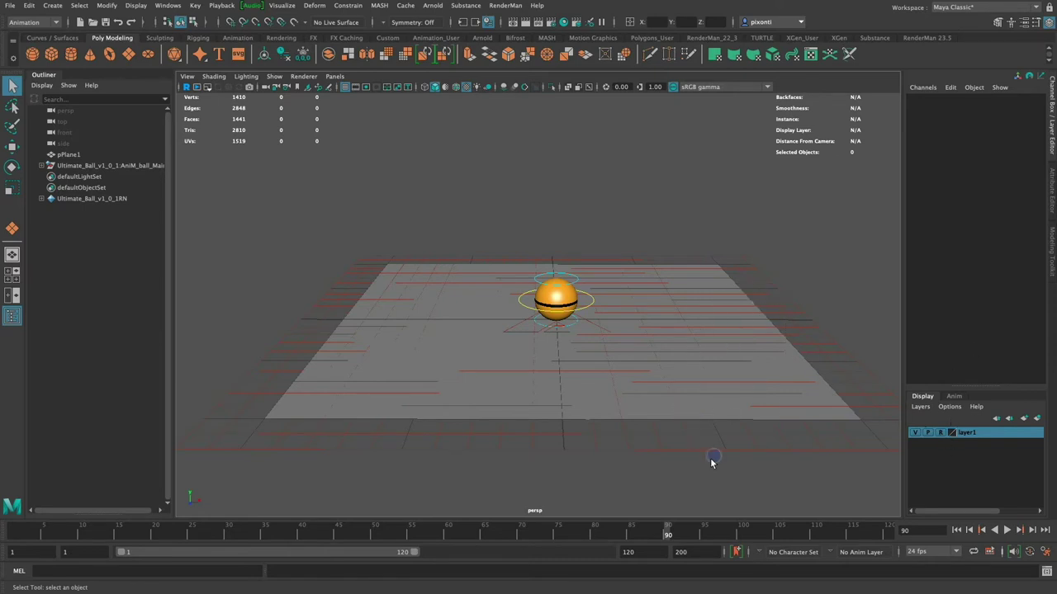
Return layer1 to normal display, select the ground plane, and set the layer back to reference display.
left_click(939, 432)
left_click(766, 428)
left_click(940, 432)
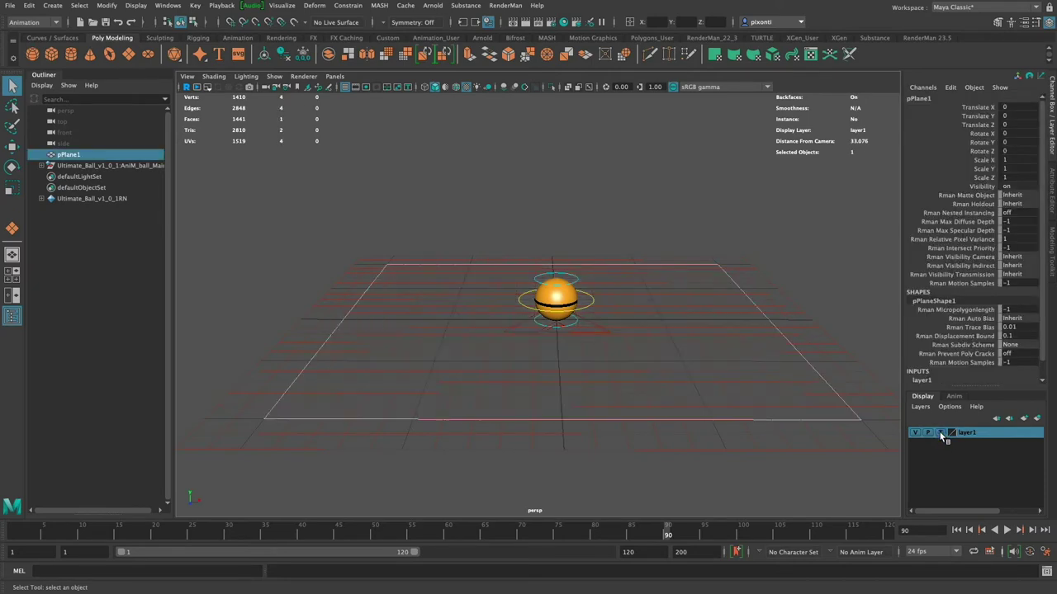
left_click(940, 431)
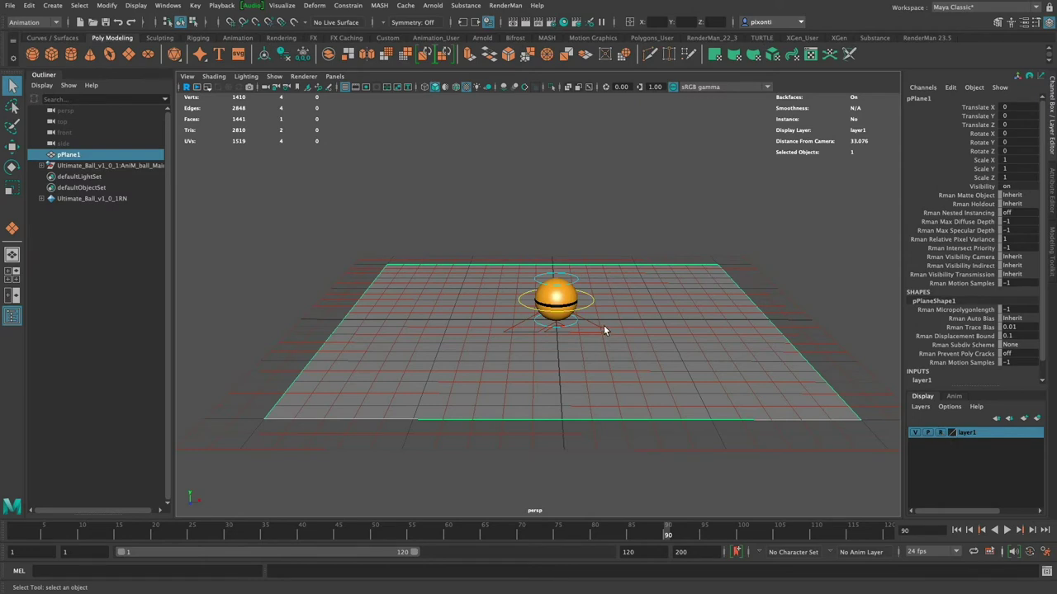
Select the ball's root control and try the Simple and Football1 ball types, returning Ball Type to Basic.
left_click(562, 312)
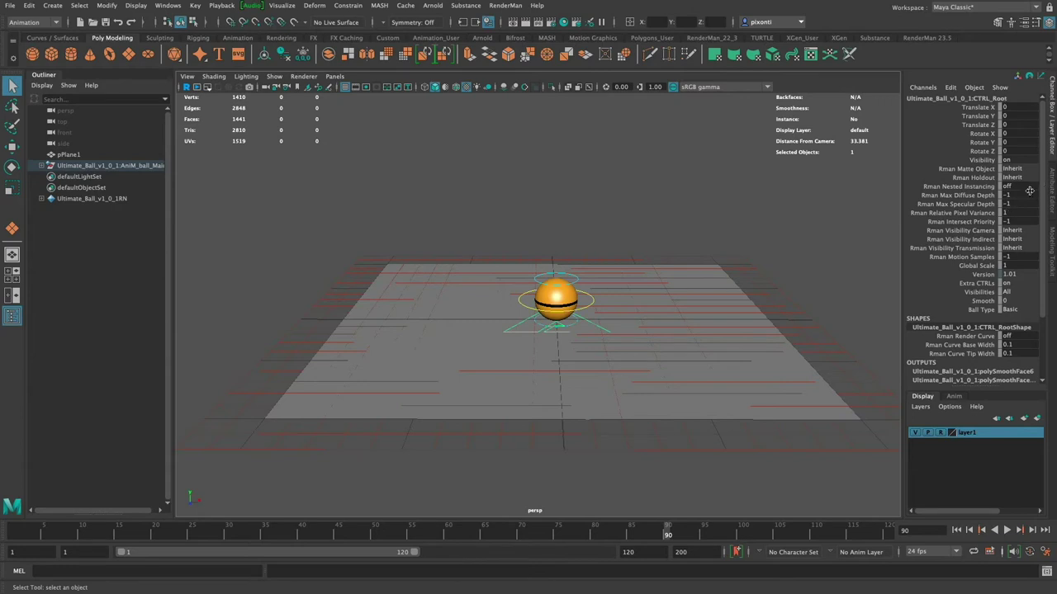
left_click_drag(990, 108, 991, 152)
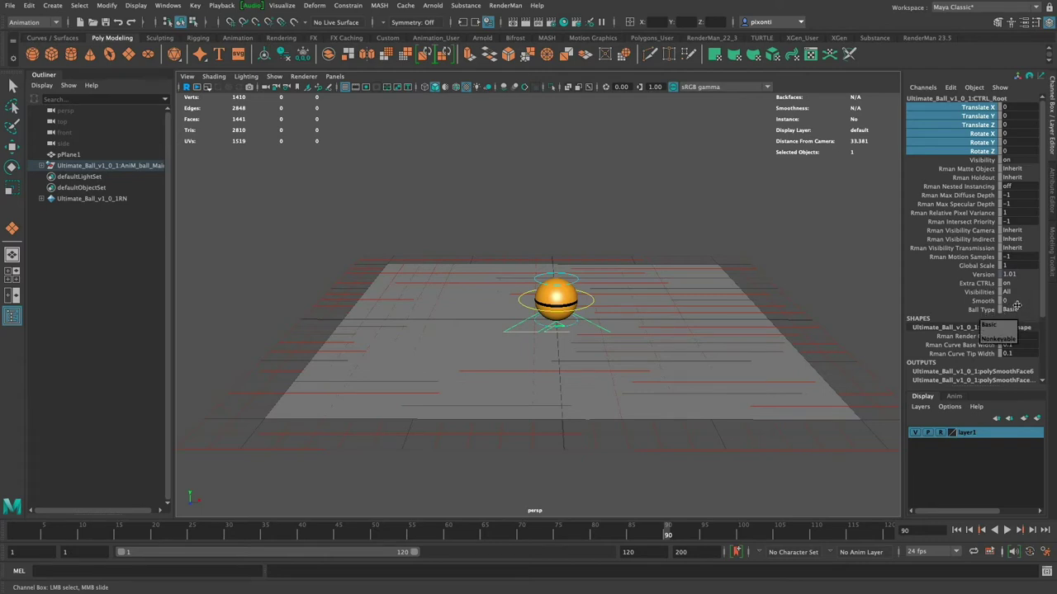
left_click(1008, 310)
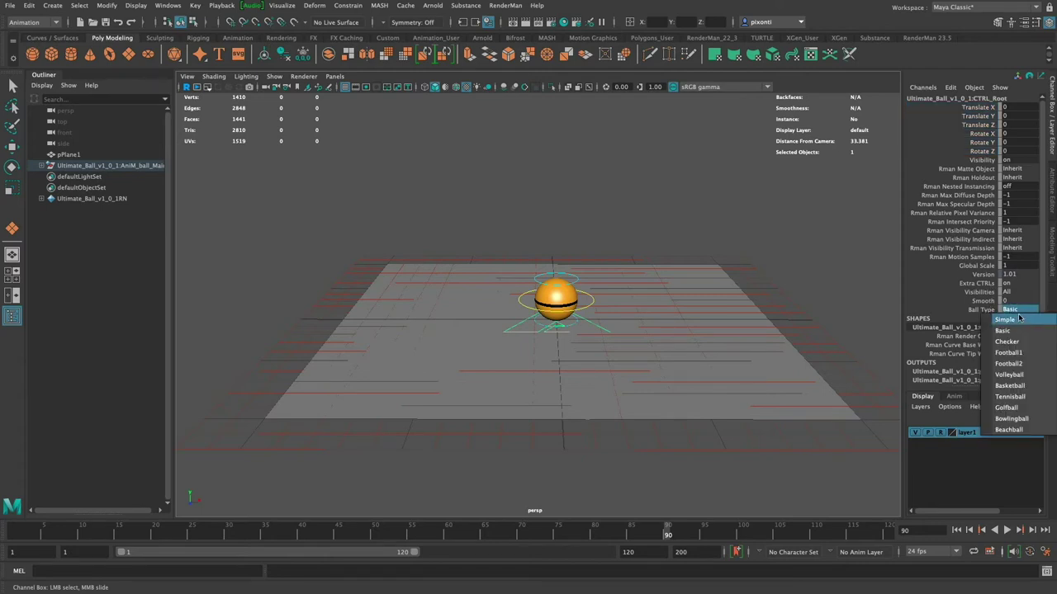
left_click(1018, 321)
left_click(1019, 309)
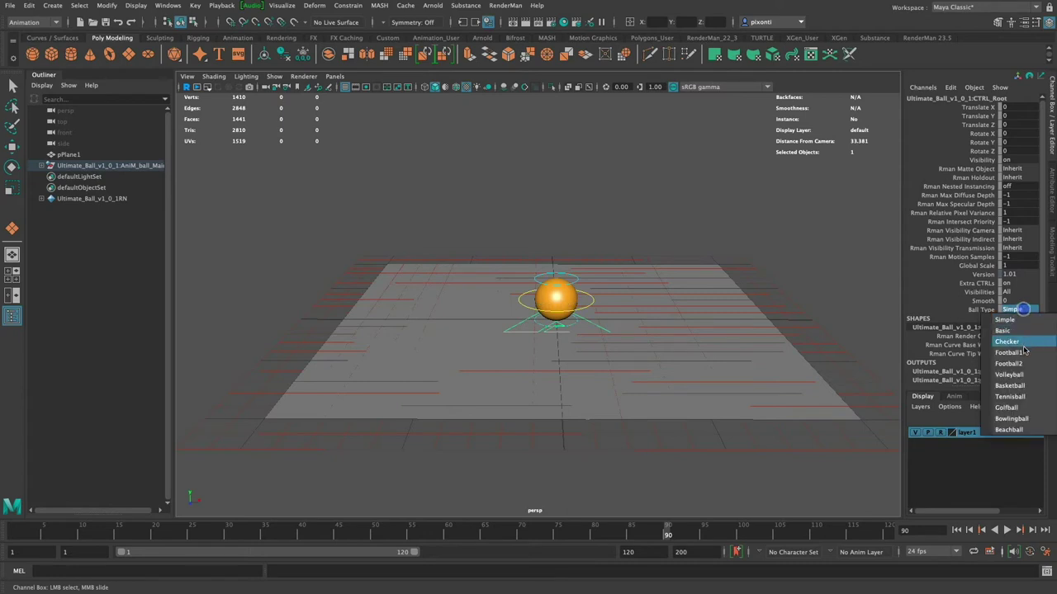
left_click(1023, 353)
left_click(1026, 311)
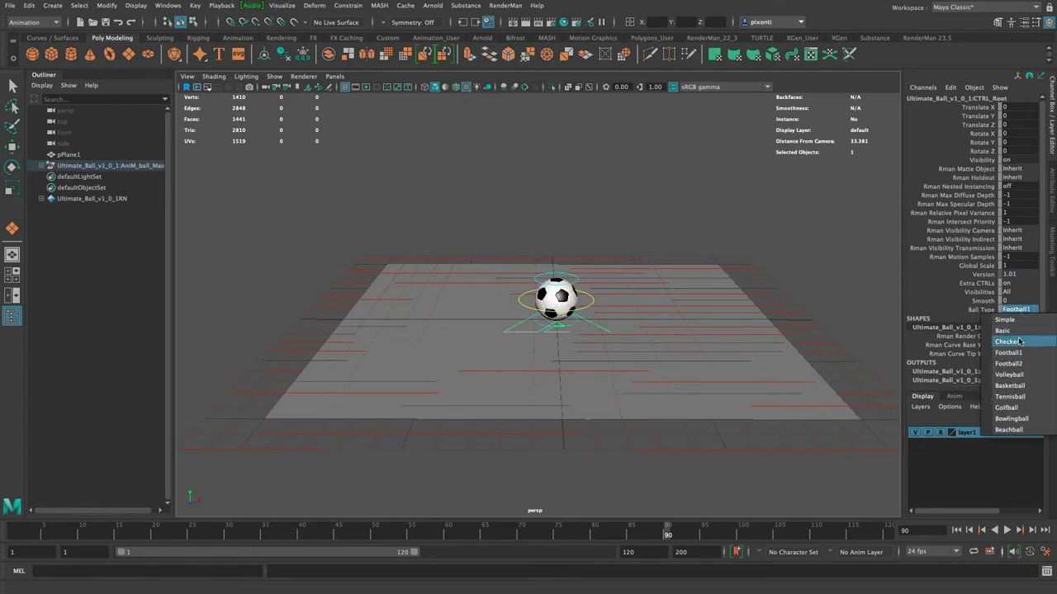
left_click(1021, 331)
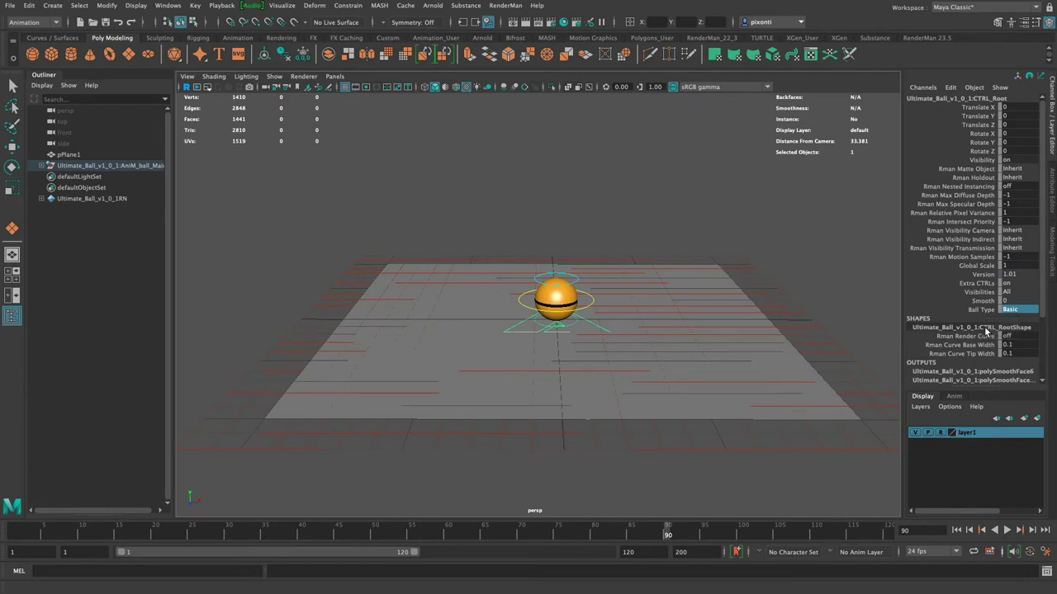
Check the Ball Type and Extra CTRLs settings of the root control, keeping Extra CTRLs on.
left_click(1008, 310)
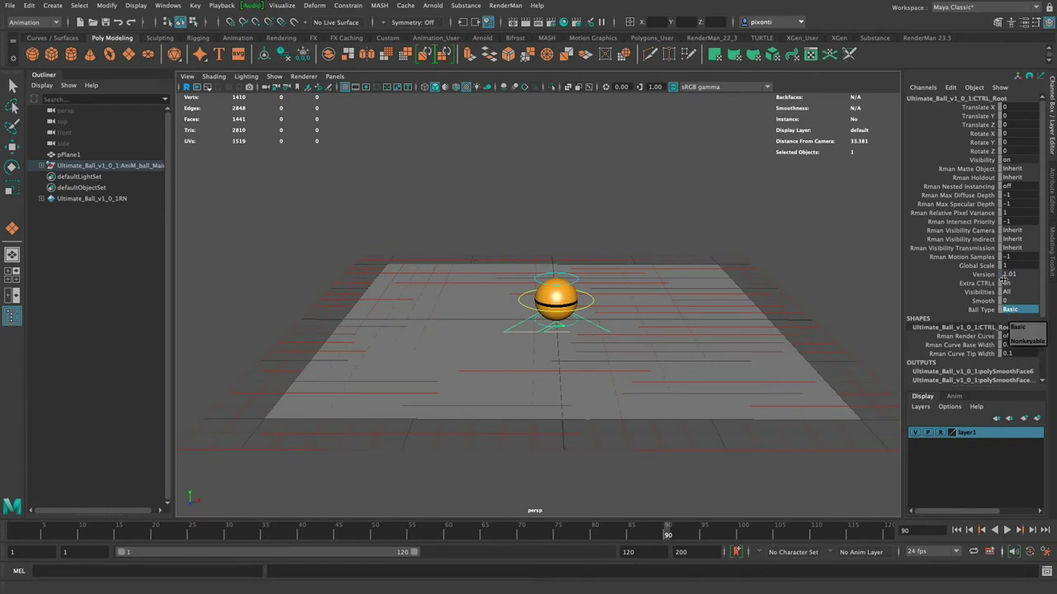
left_click(1010, 283)
left_click(1010, 283)
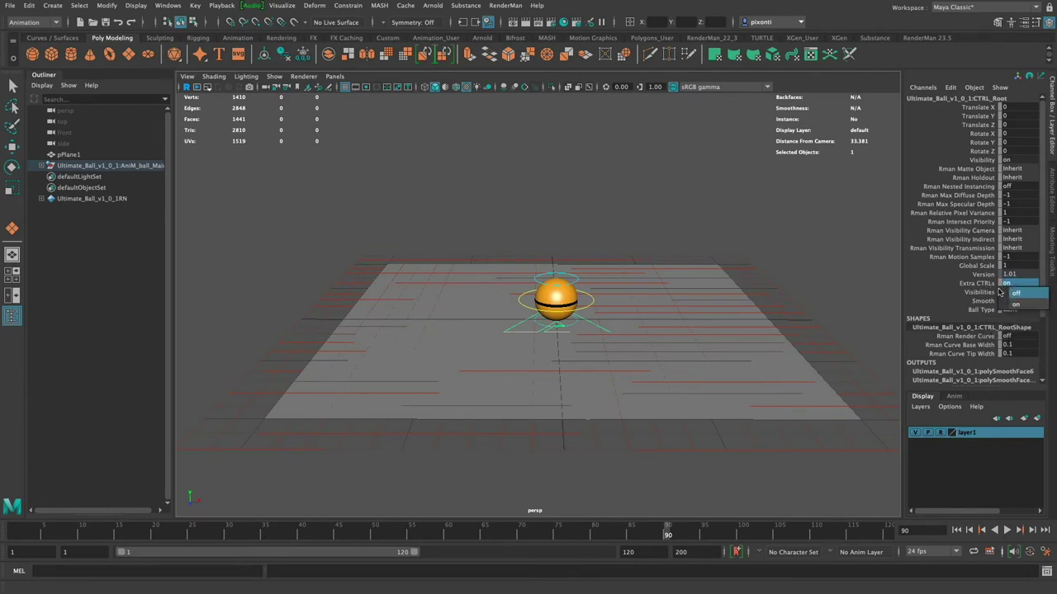
left_click(1022, 304)
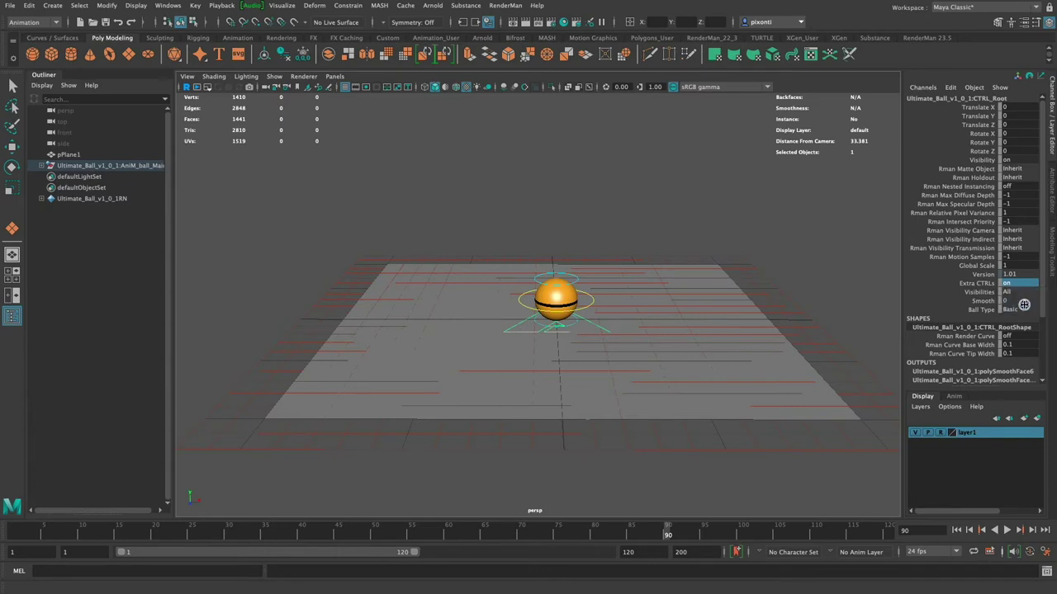
Examine the ball rig's top and bottom controls by selecting each one in the viewport.
key("q")
left_click(580, 281)
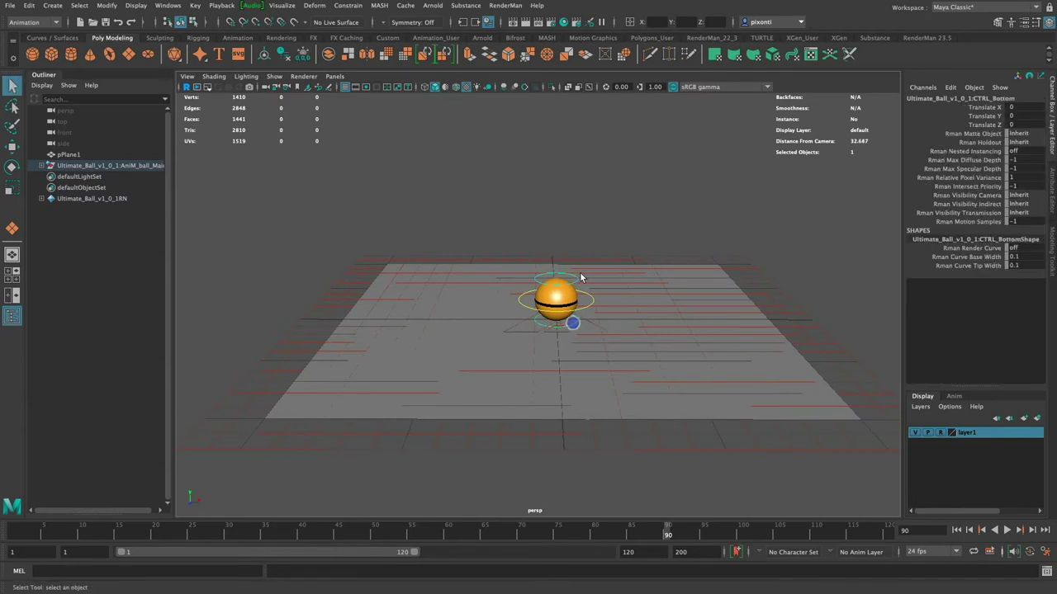
left_click(577, 319)
Move the ball's root control along X to about -9.78, near one side edge of the ground plane.
left_click(602, 330)
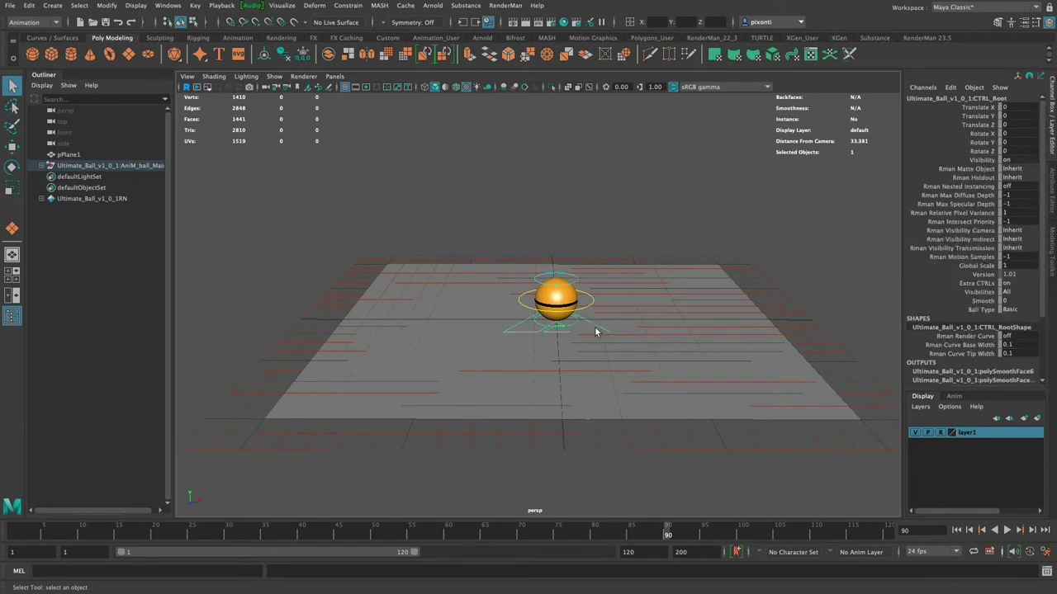
left_click(598, 334)
key("w")
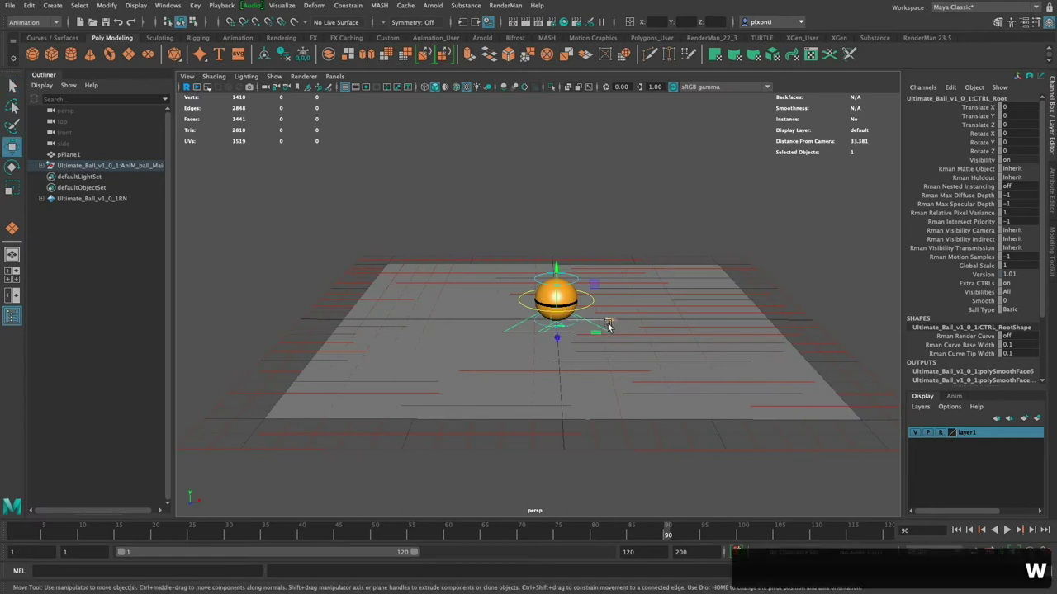
left_click_drag(611, 324, 404, 320)
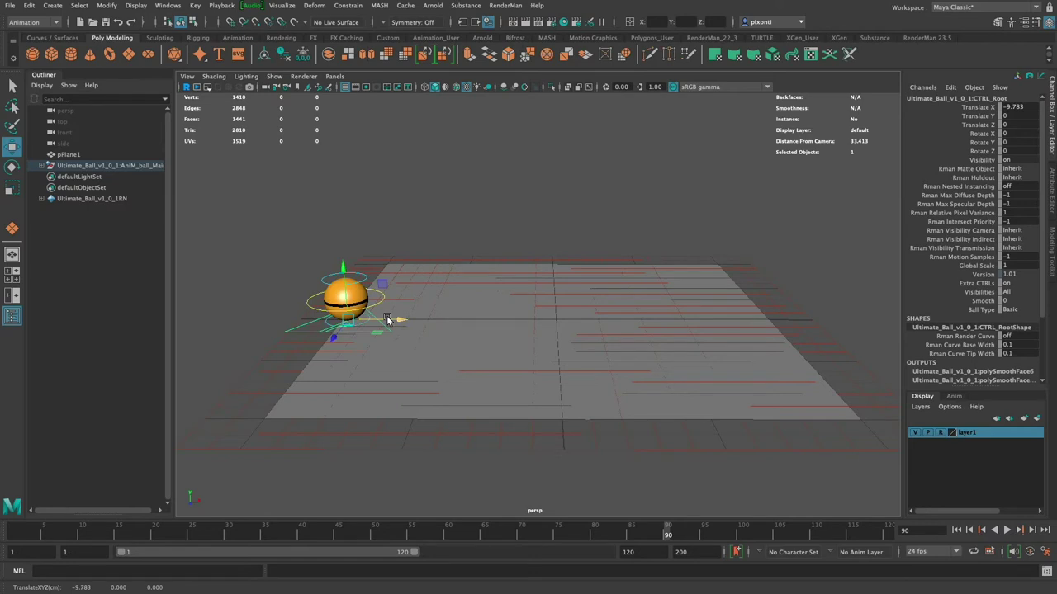
Raise the ball's main control to a Translate Y of about 7.35 and set the current time to frame 1.
left_click(386, 315)
left_click(380, 305)
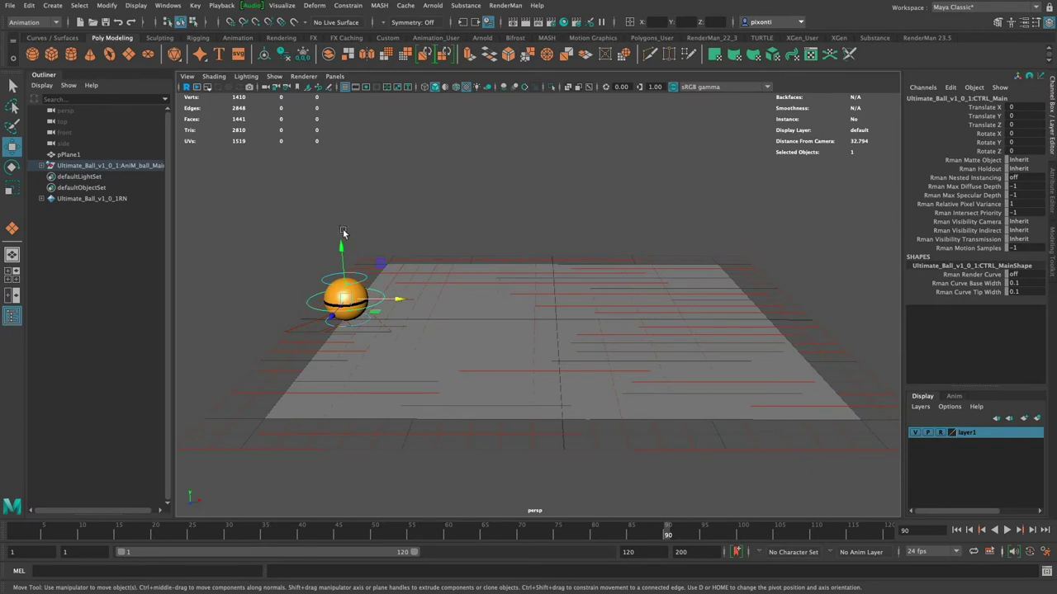
left_click_drag(342, 245, 342, 83)
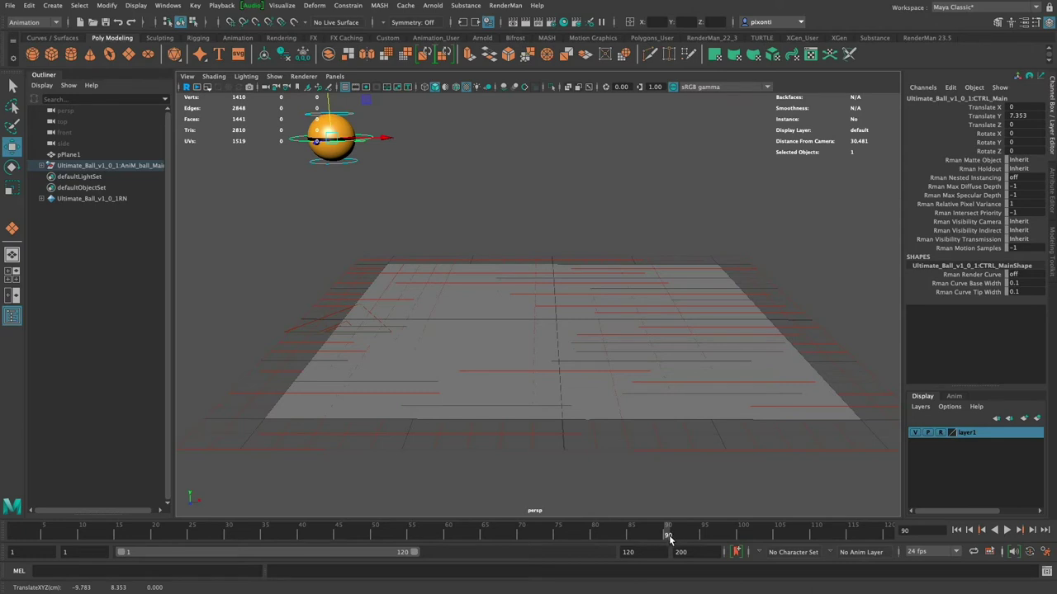
left_click(14, 534)
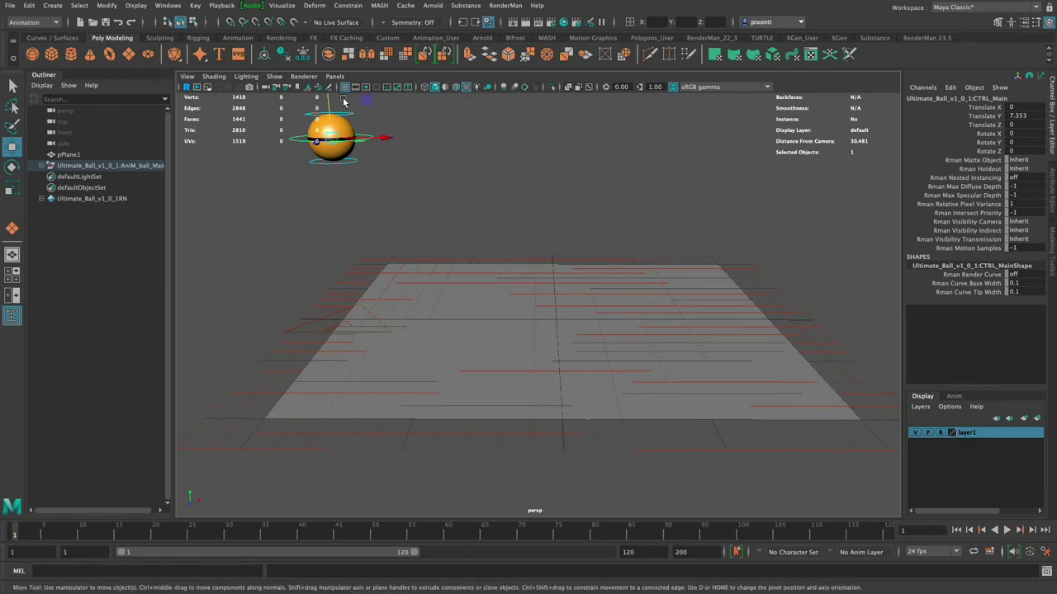
Set a keyframe on the ball's main control at frame 1 in its raised start pose.
key("s")
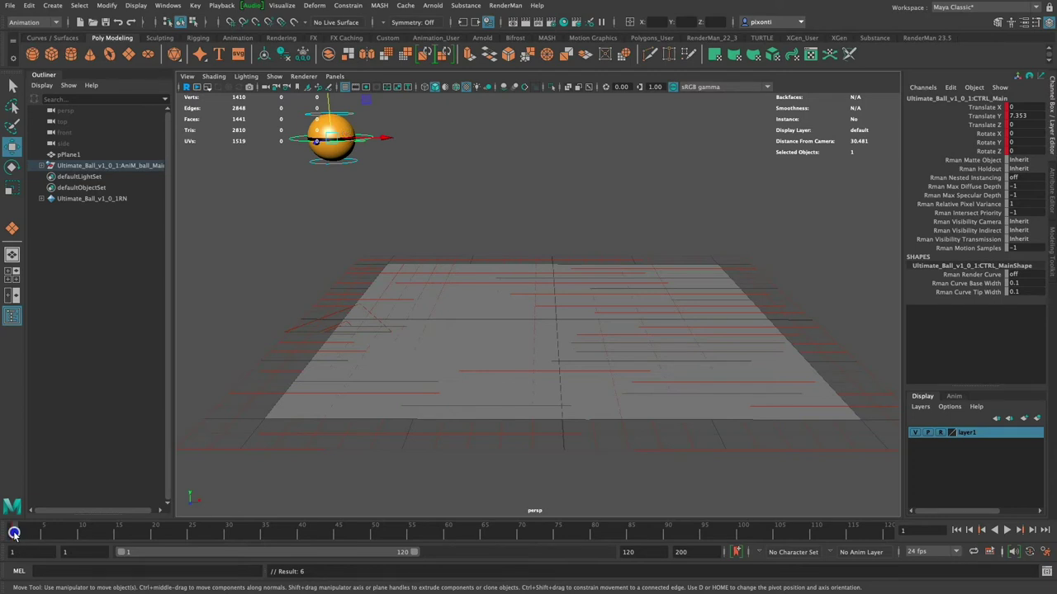
left_click(384, 140)
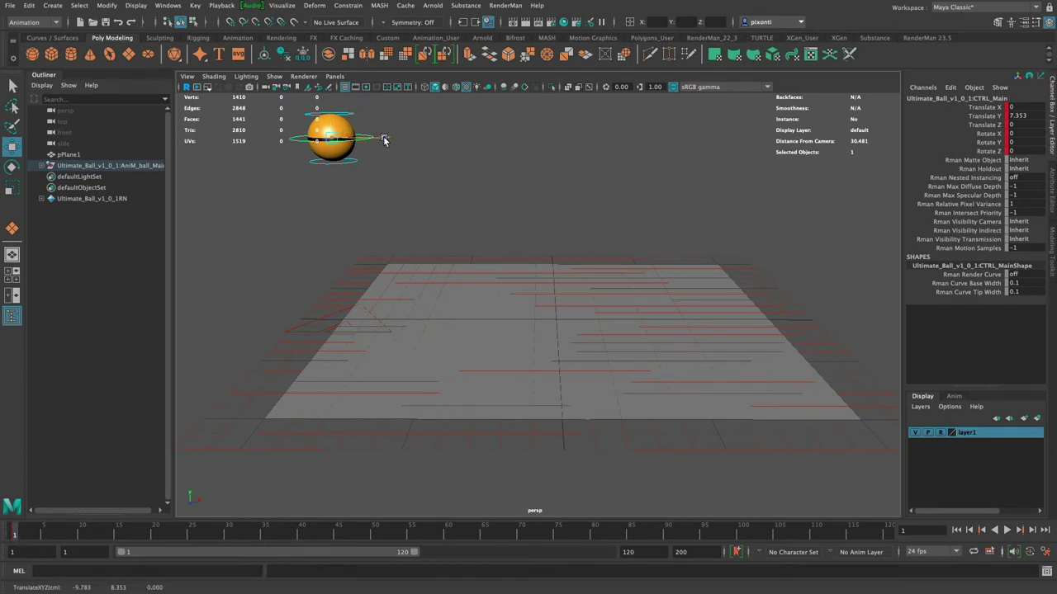
left_click_drag(384, 141, 456, 258)
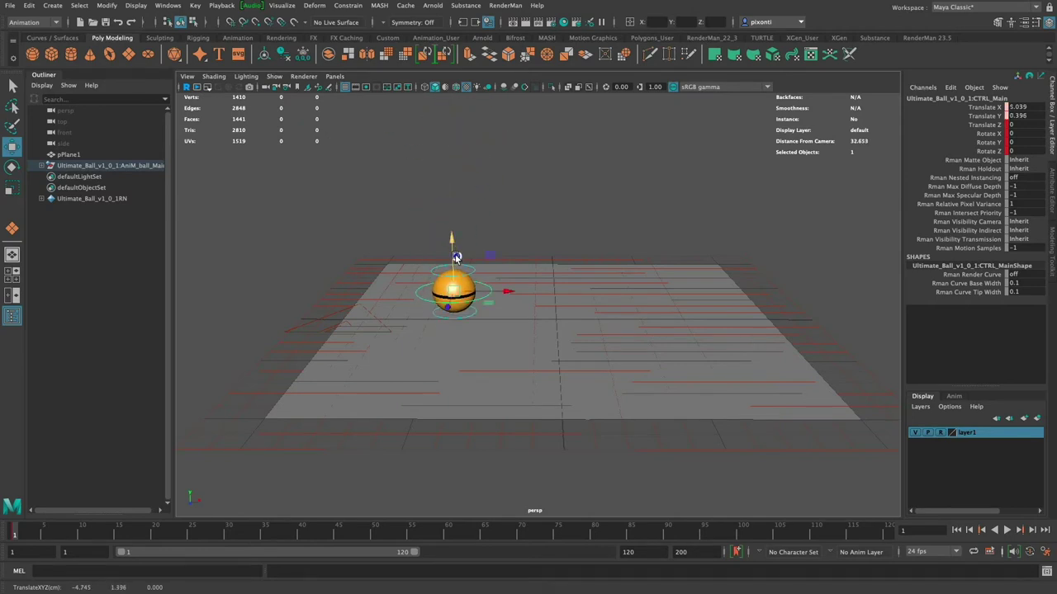
left_click(157, 533)
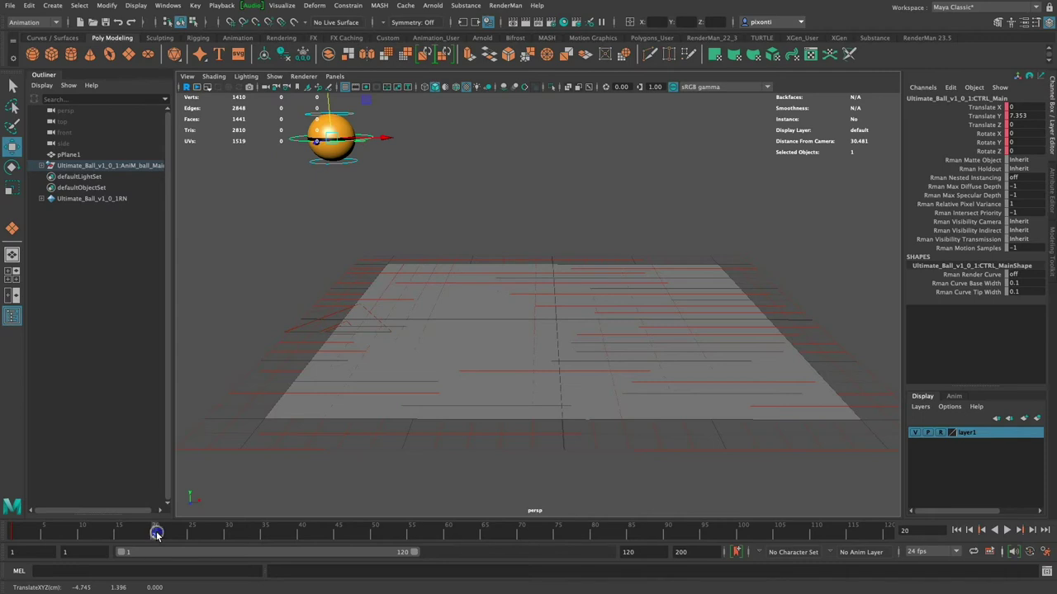
left_click(14, 534)
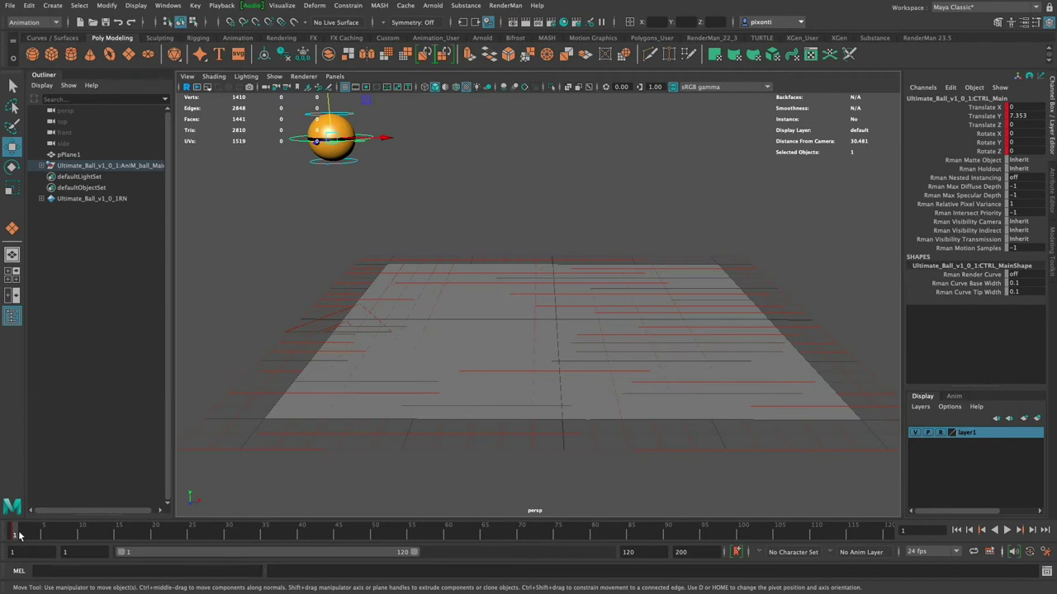
At frame 20, move the ball's main control to Translate X about 5.99, set Translate Y to 0 and key it.
left_click(987, 115)
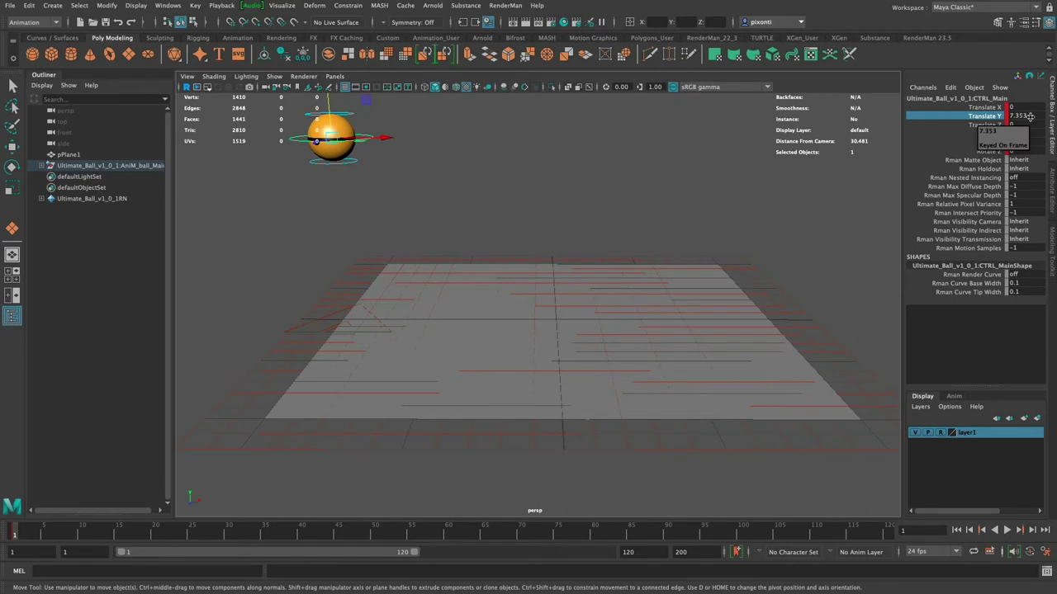
left_click(155, 529)
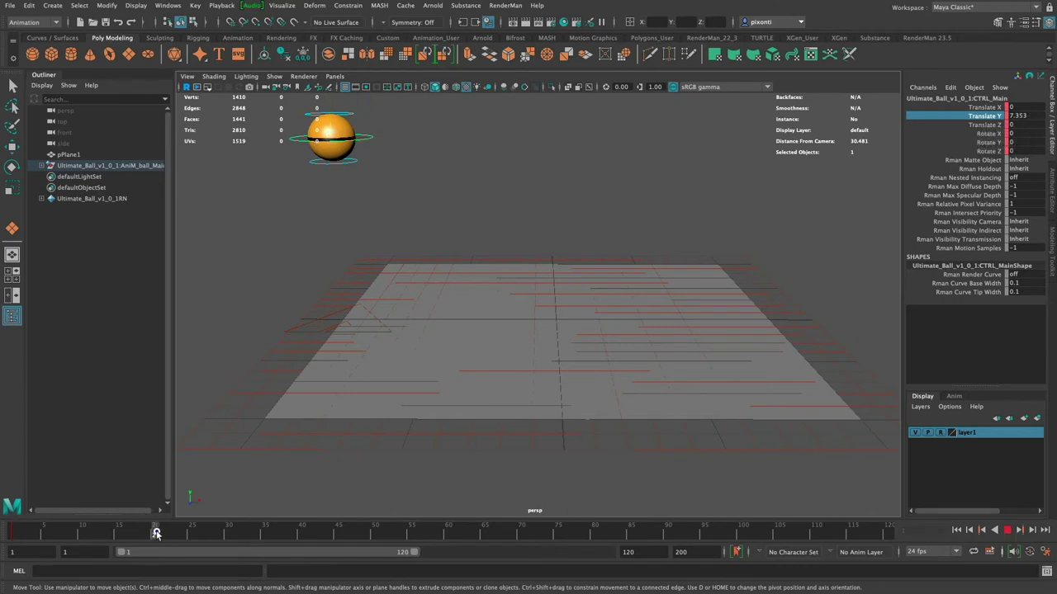
left_click_drag(338, 108, 339, 251)
left_click_drag(401, 291, 529, 287)
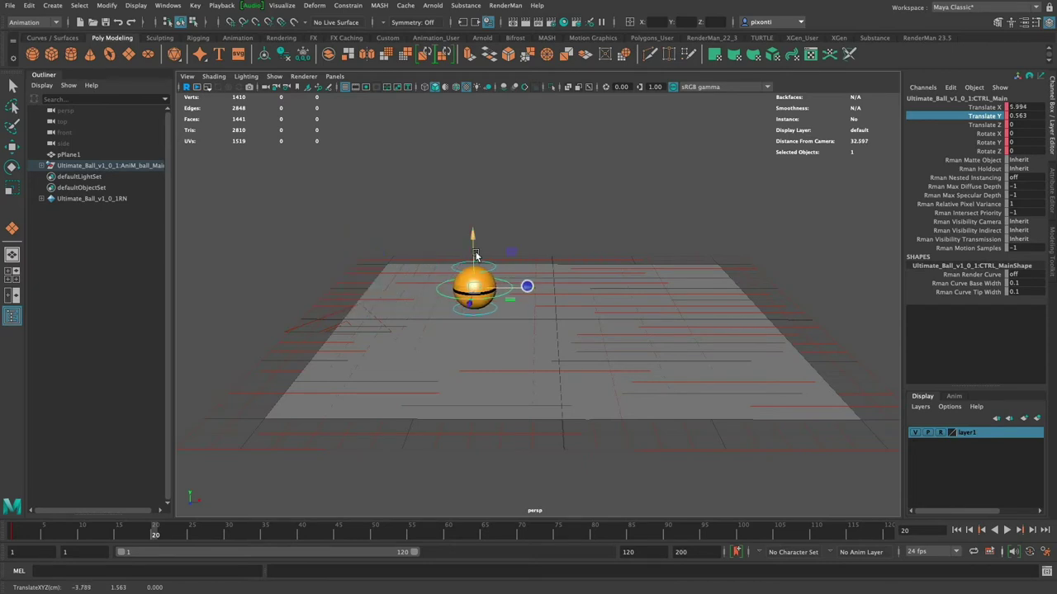
left_click_drag(477, 244, 476, 264)
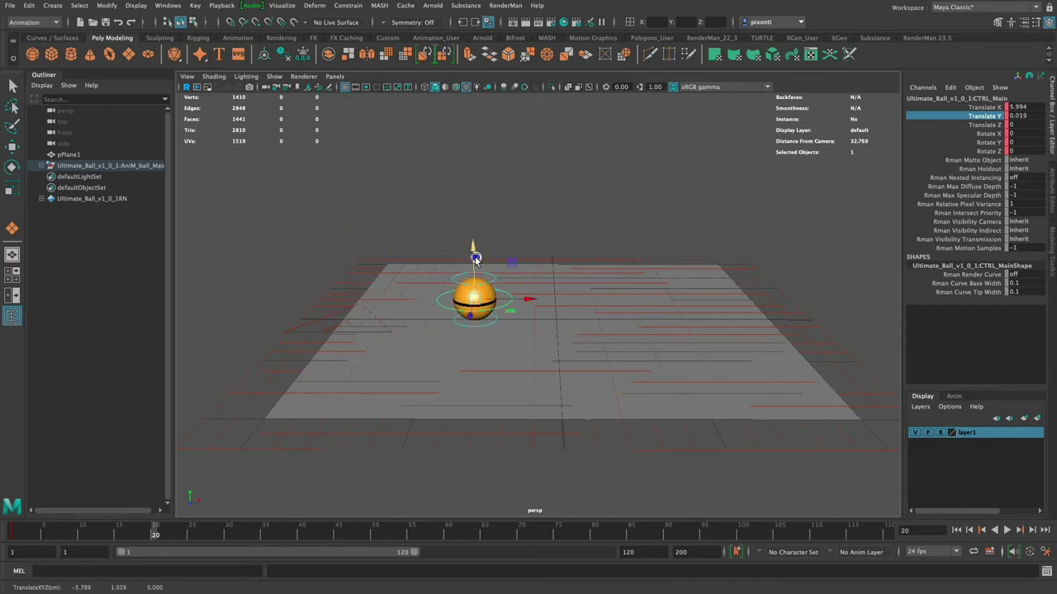
double_click(1026, 116)
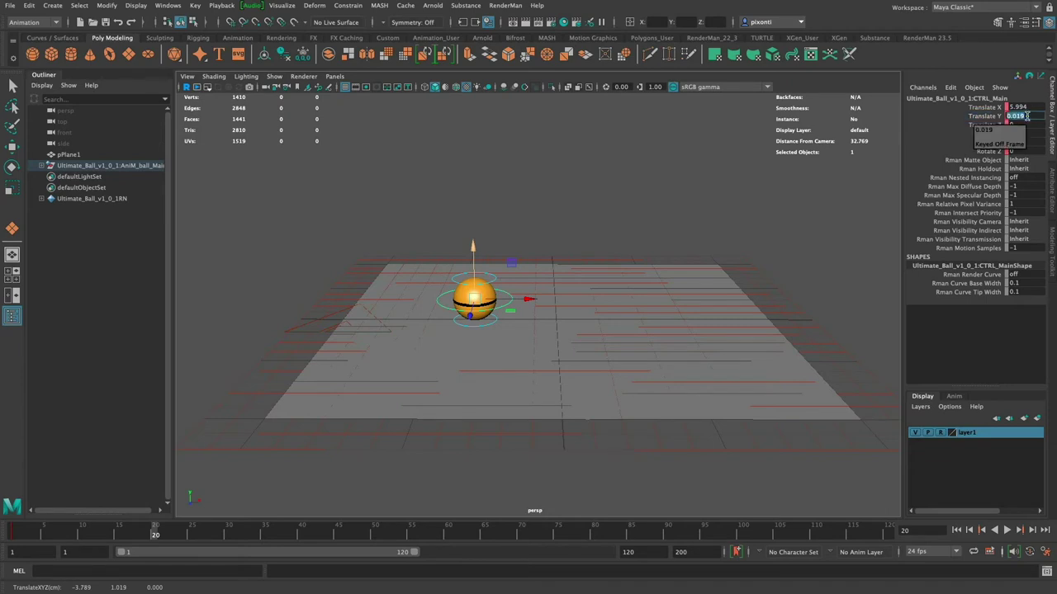
type("0")
key("Return")
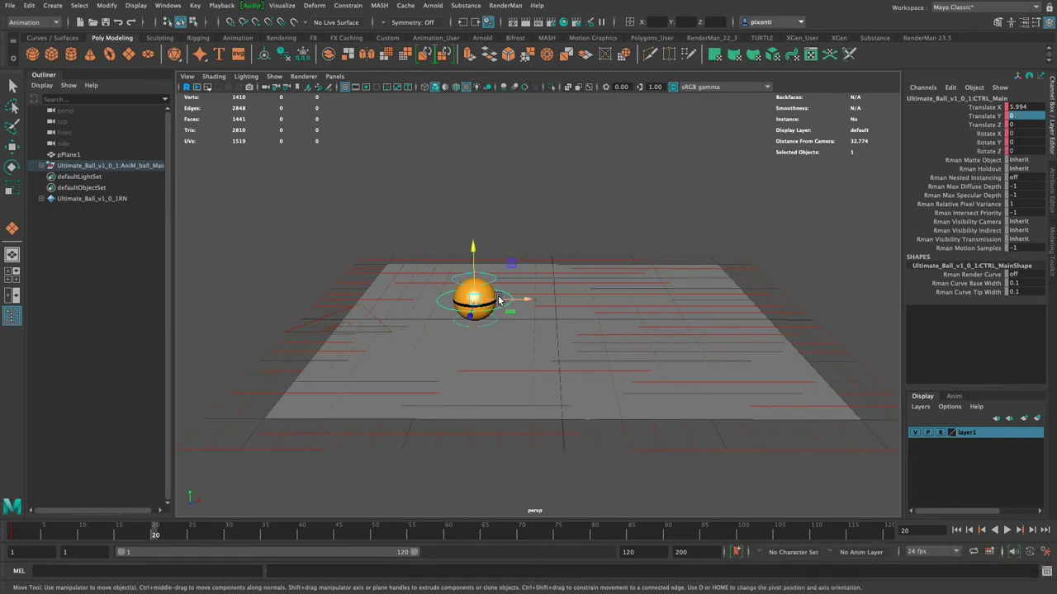
key("s")
left_click(987, 108)
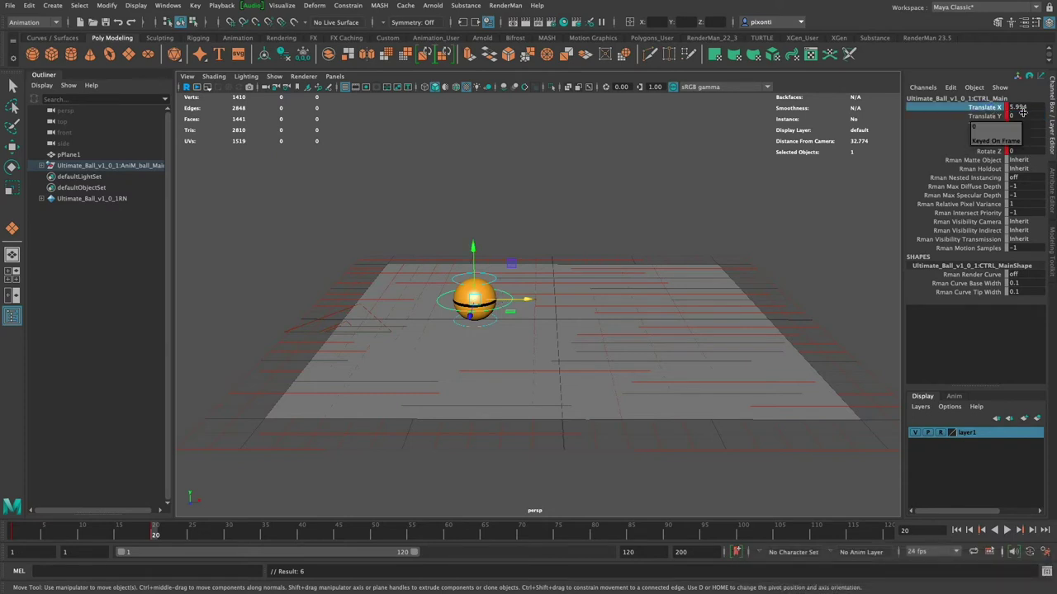
Shift the ball's first ground-contact keyframe from frame 20 to frame 15.
left_click_drag(157, 534, 118, 537)
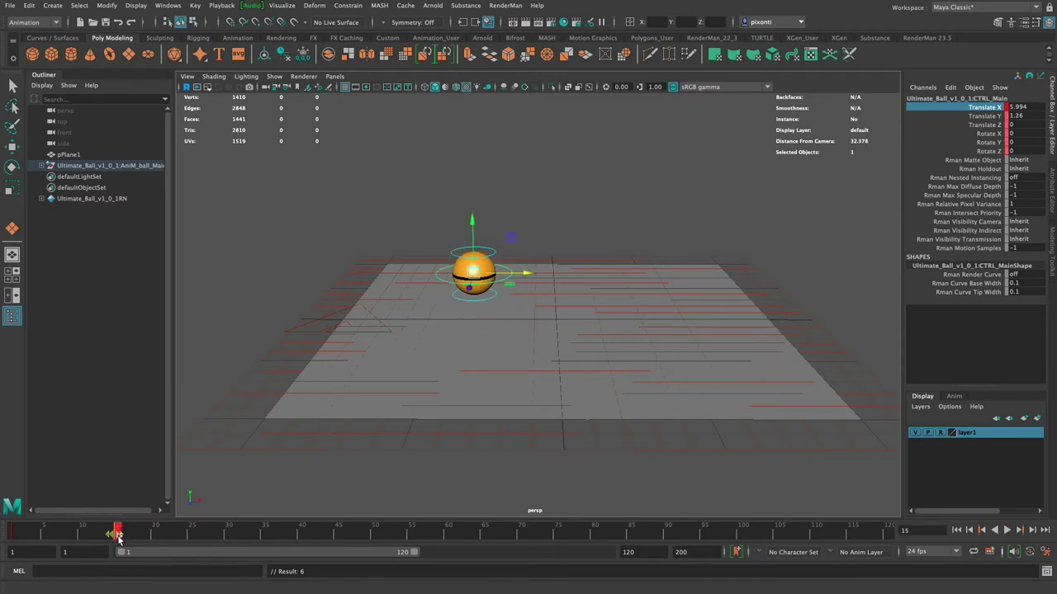
left_click_drag(120, 535, 169, 537)
left_click(118, 537)
Key the ball on the ground at frame 45 with X about 10.81, and in the air at frame 30 with X about 7.9, Y about 2.48.
left_click_drag(137, 531, 337, 538)
left_click_drag(527, 300, 629, 307)
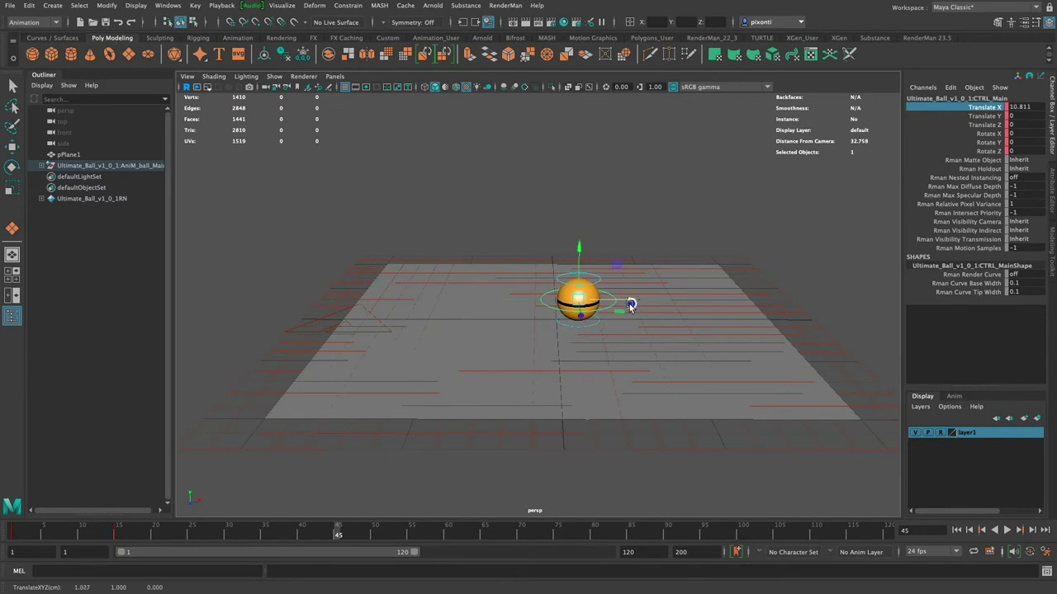
key("s")
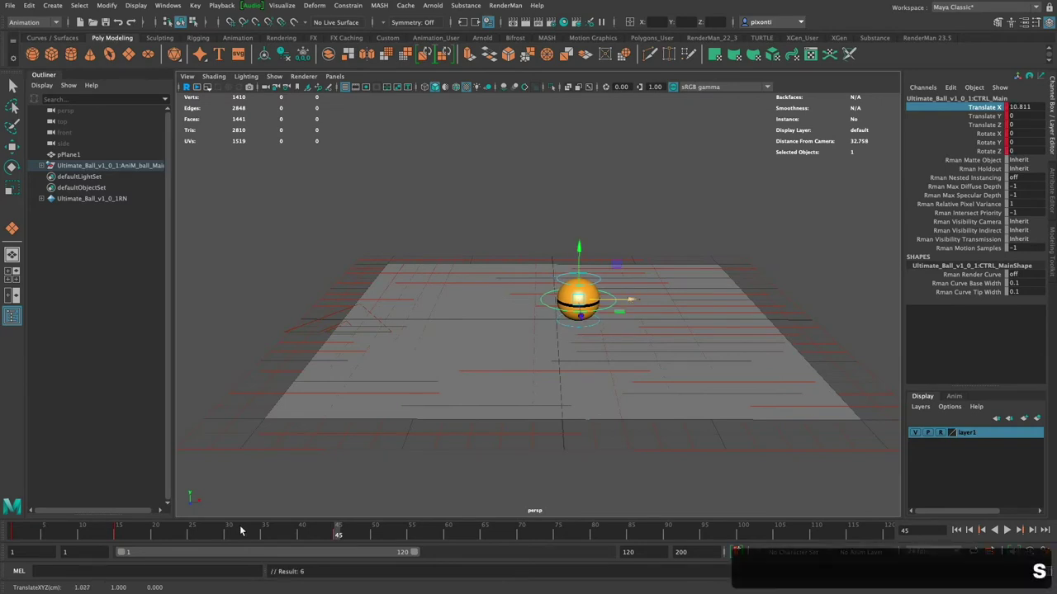
left_click_drag(245, 534, 228, 535)
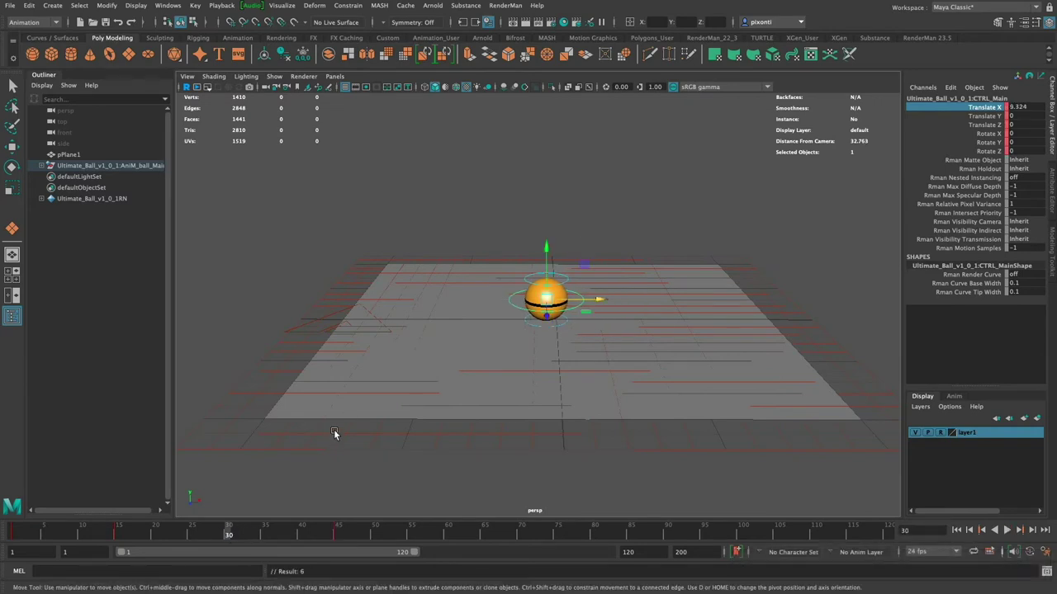
left_click_drag(546, 252, 546, 197)
left_click_drag(600, 247, 569, 245)
key("s")
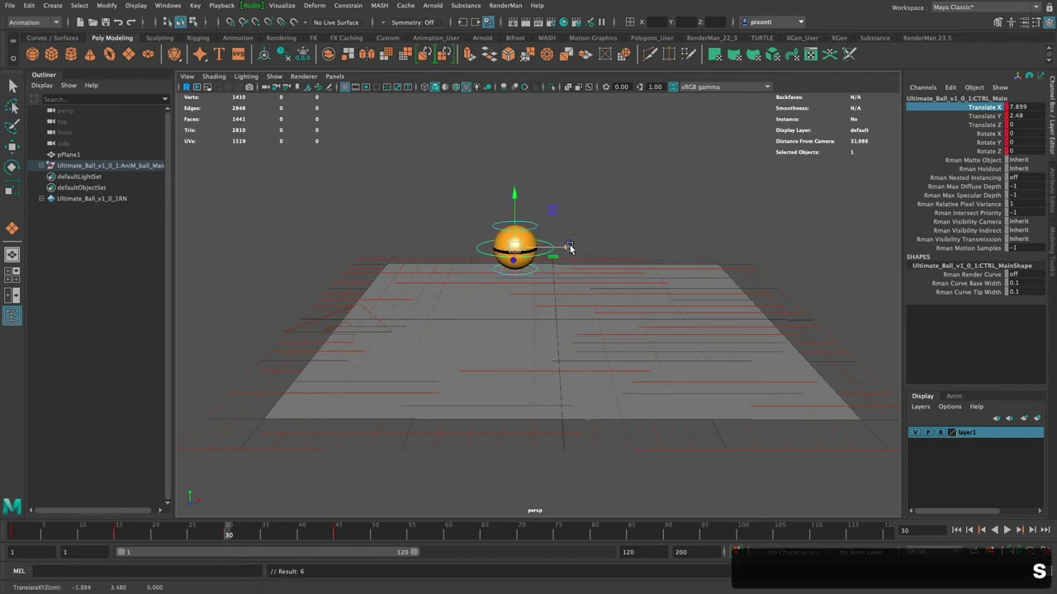
Key the ball on the ground at frame 75 with X about 15.14, and raised at frame 60 with X about 12.89, Y about 2.19.
left_click_drag(224, 537, 338, 534)
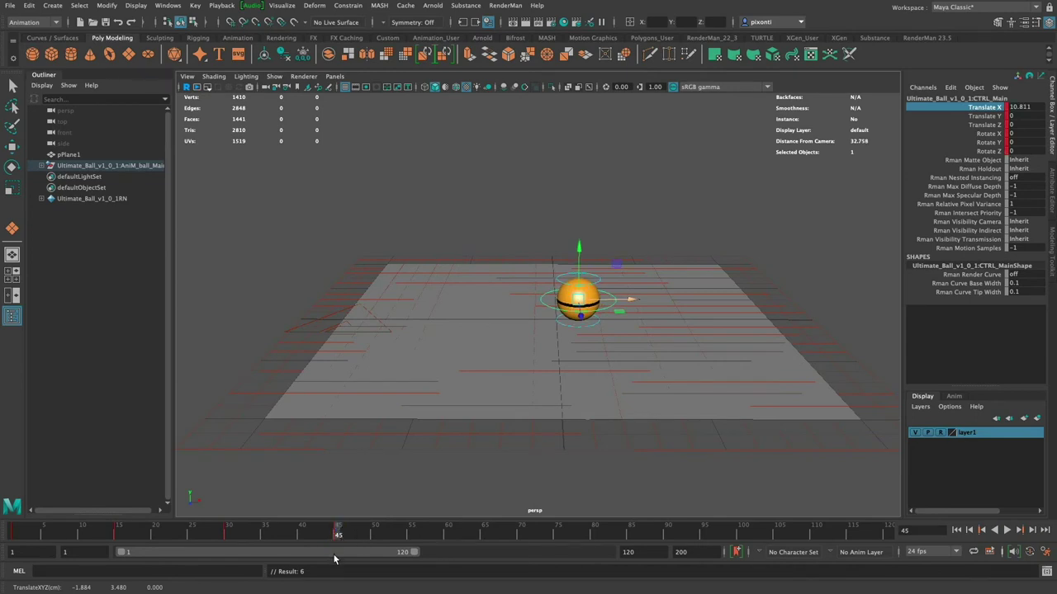
left_click_drag(551, 533, 557, 536)
left_click_drag(631, 300, 722, 304)
key("s")
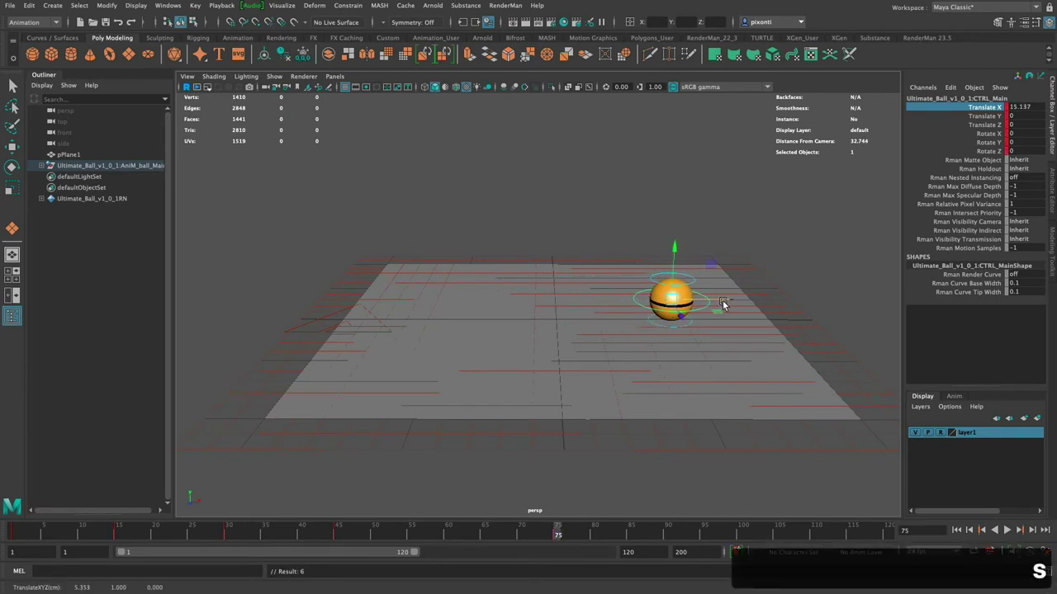
left_click(446, 533)
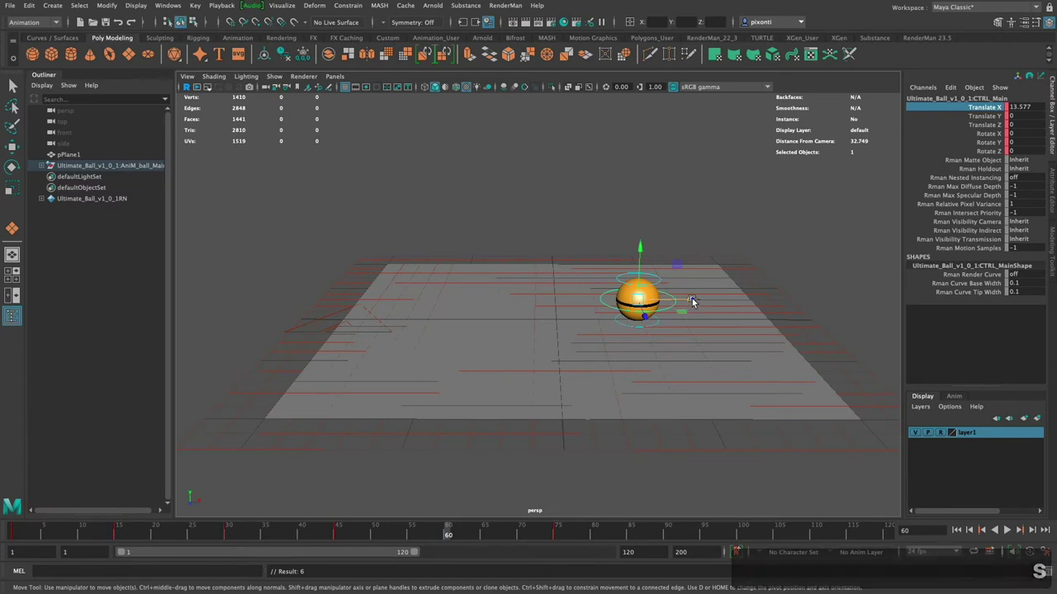
left_click_drag(687, 302, 672, 302)
left_click_drag(628, 252, 627, 206)
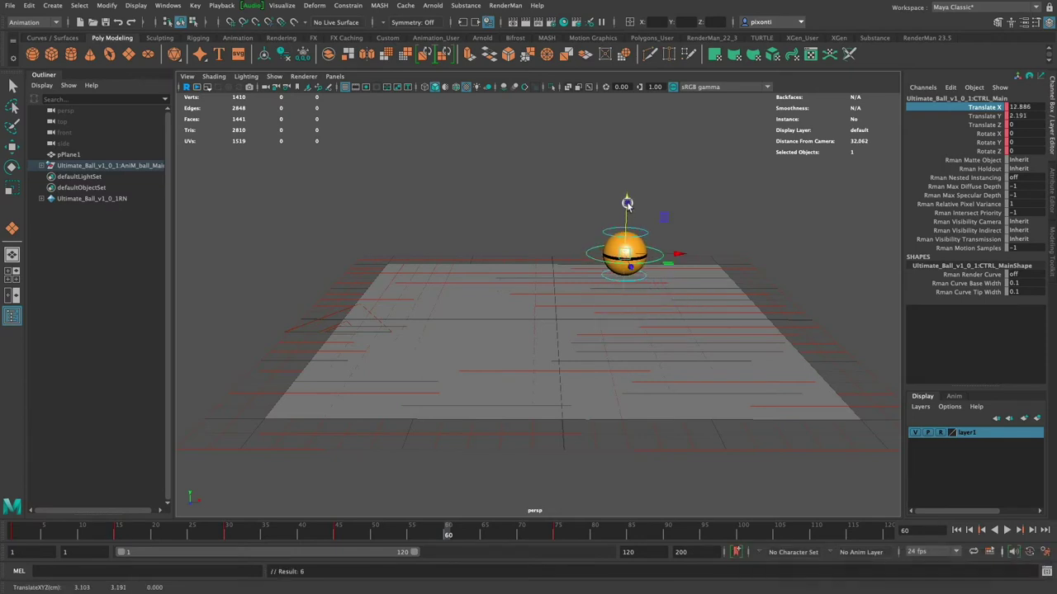
key("s")
Key the ball on the ground at frame 100, and raised to Translate Y about 1.71 at frame 88.
left_click_drag(448, 534, 742, 536)
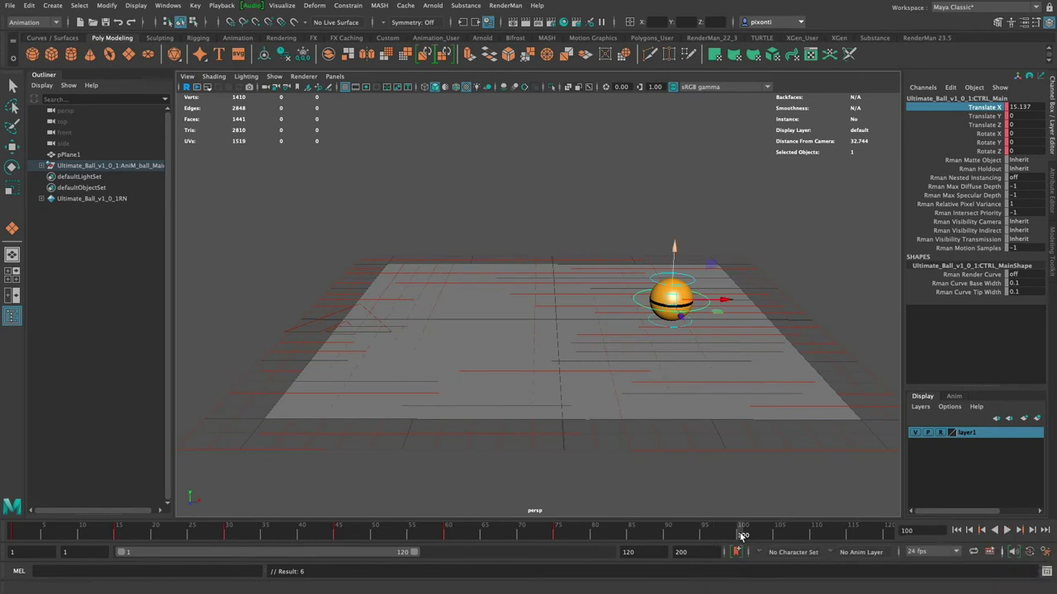
key("s")
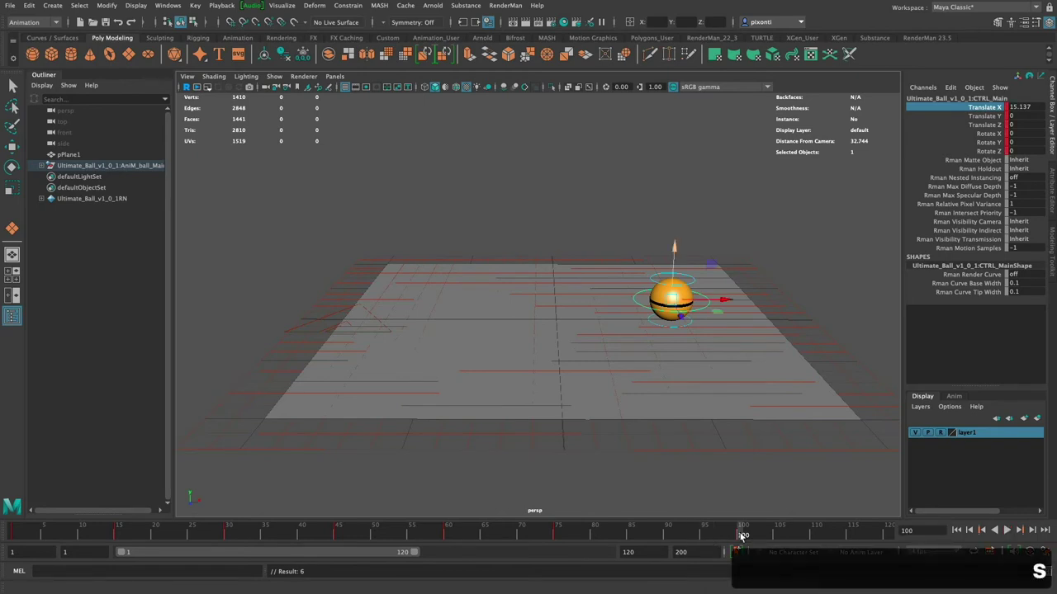
left_click(665, 537)
left_click_drag(665, 538, 651, 536)
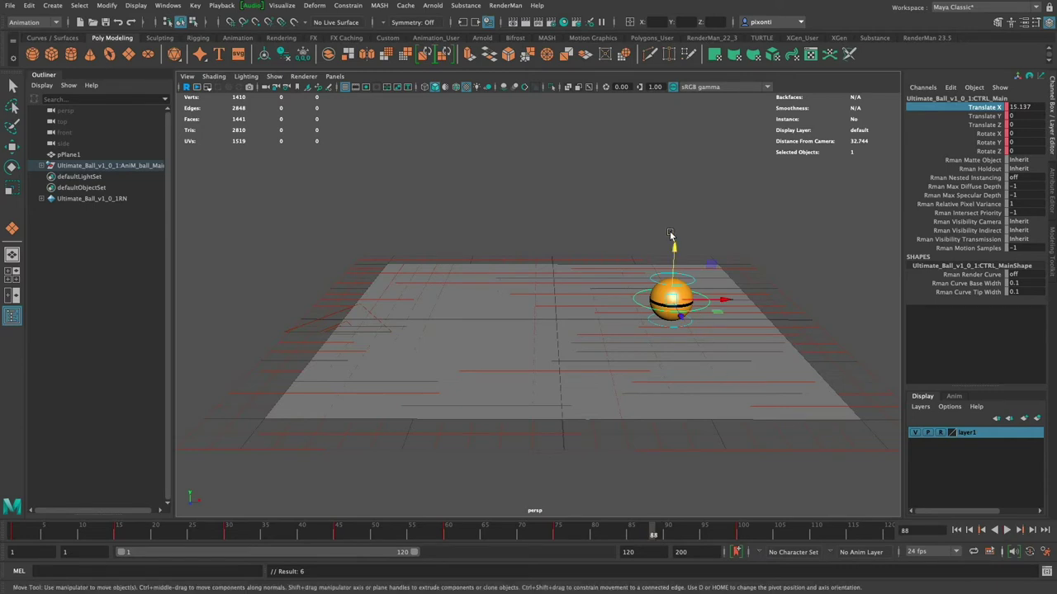
left_click_drag(673, 245, 675, 210)
key("s")
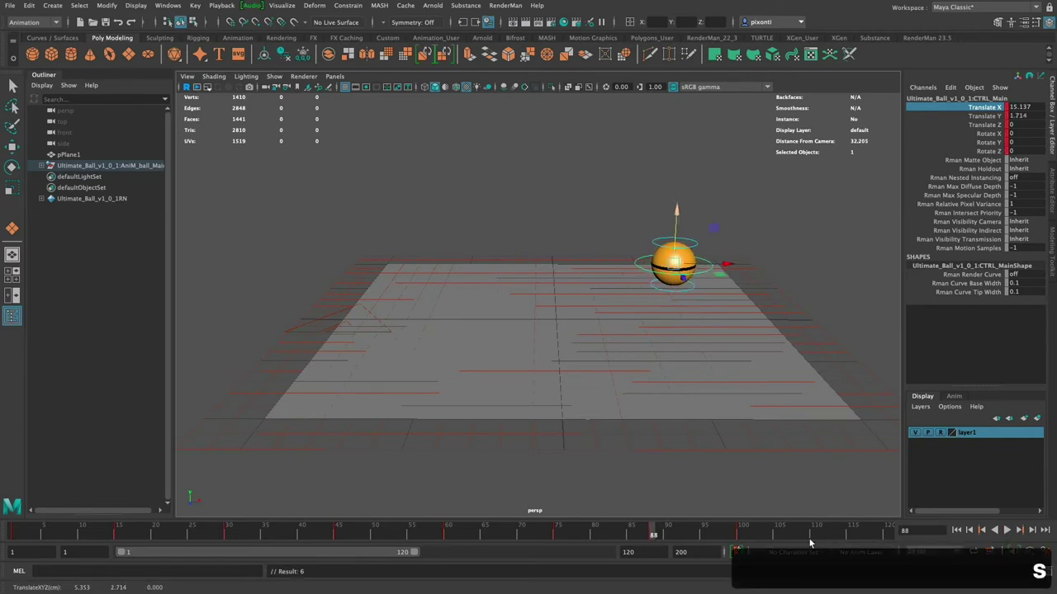
Key the ball on the ground at frame 120 with X about 19.87, and raised to Y about 1.3 at frame 110.
left_click_drag(830, 538, 898, 533)
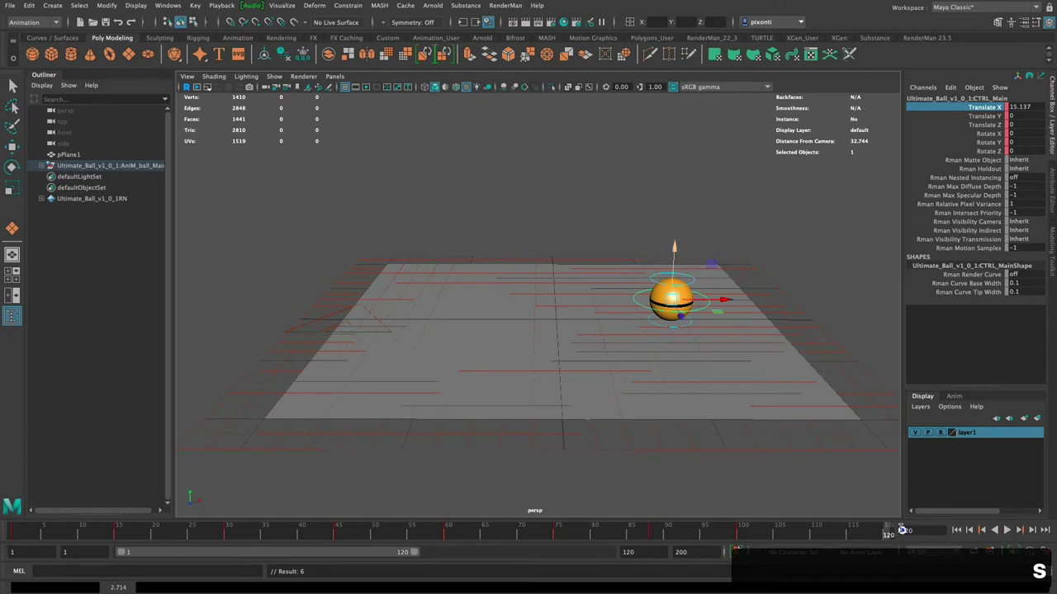
left_click_drag(725, 300, 826, 297)
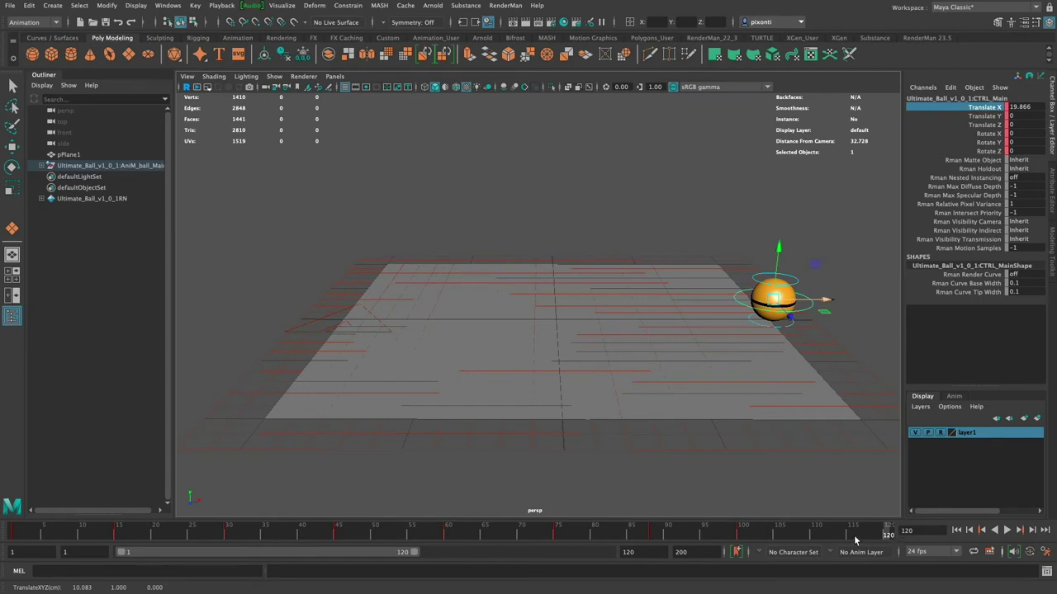
key("s")
left_click(826, 535)
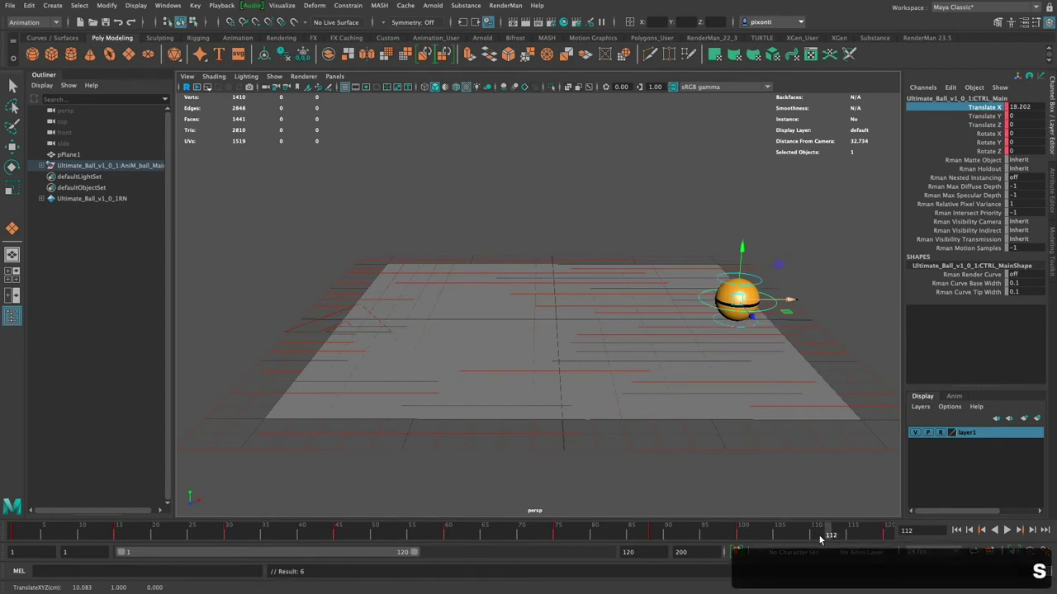
left_click_drag(821, 535, 815, 537)
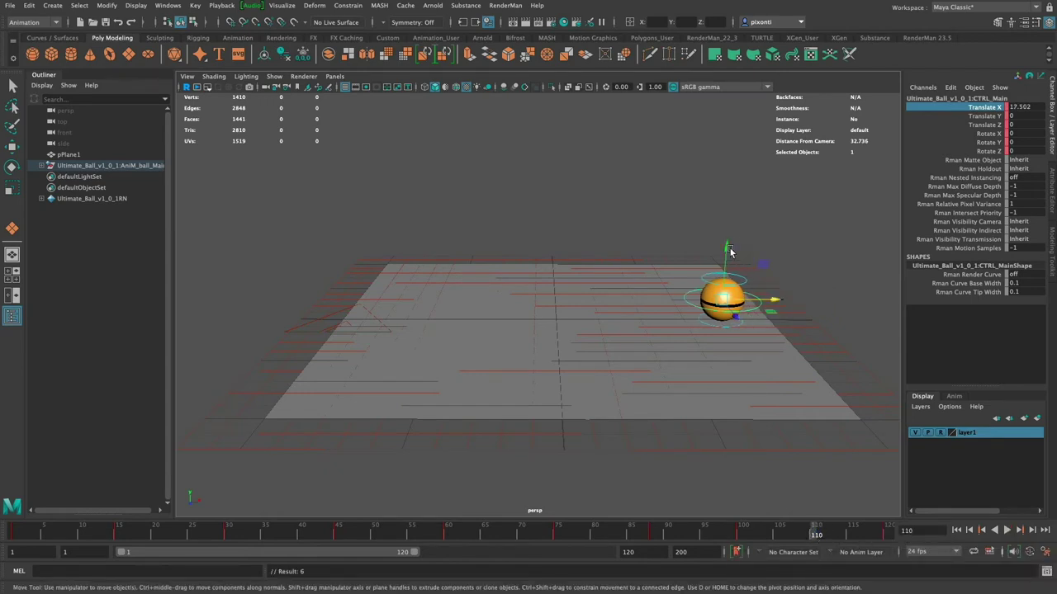
mouse_move(729, 241)
left_mouse_down()
mouse_move(731, 206)
mouse_move(729, 225)
left_mouse_up()
key("s")
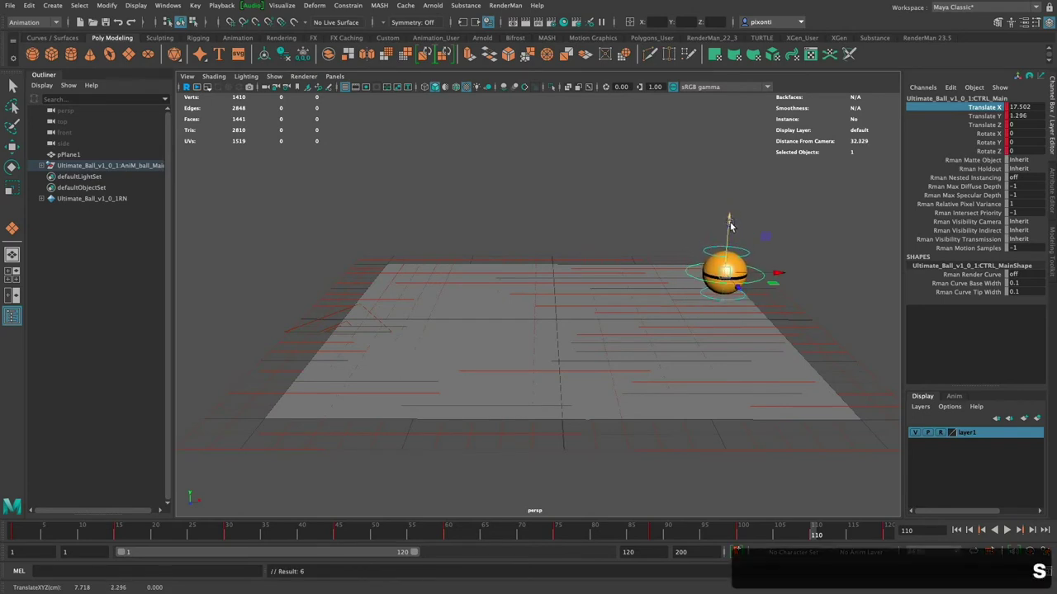
Play back the bouncing animation, scrub through the timeline and return to frame 1.
left_click(1006, 530)
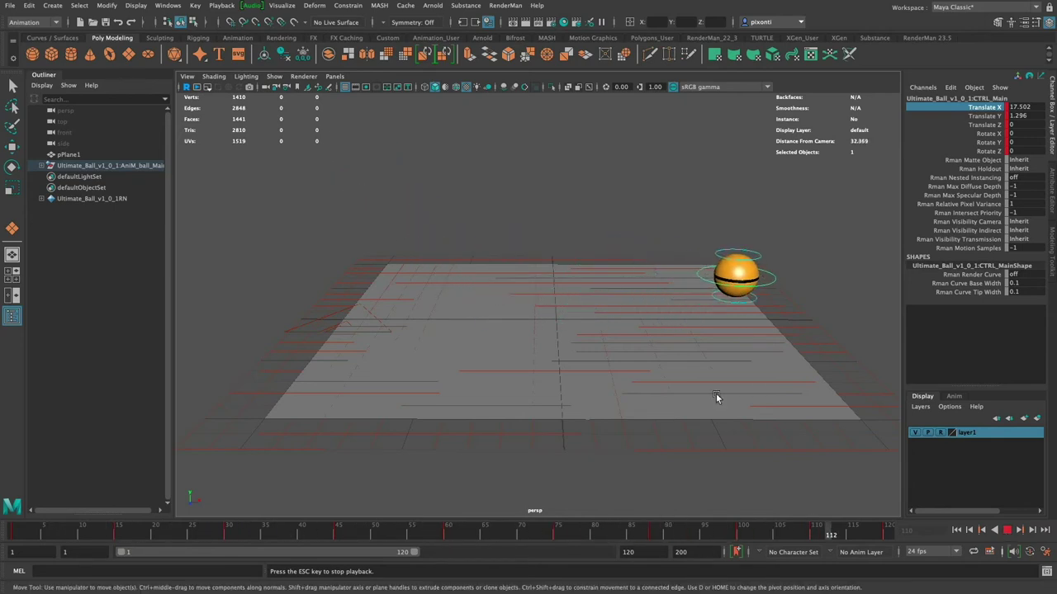
left_click(1006, 530)
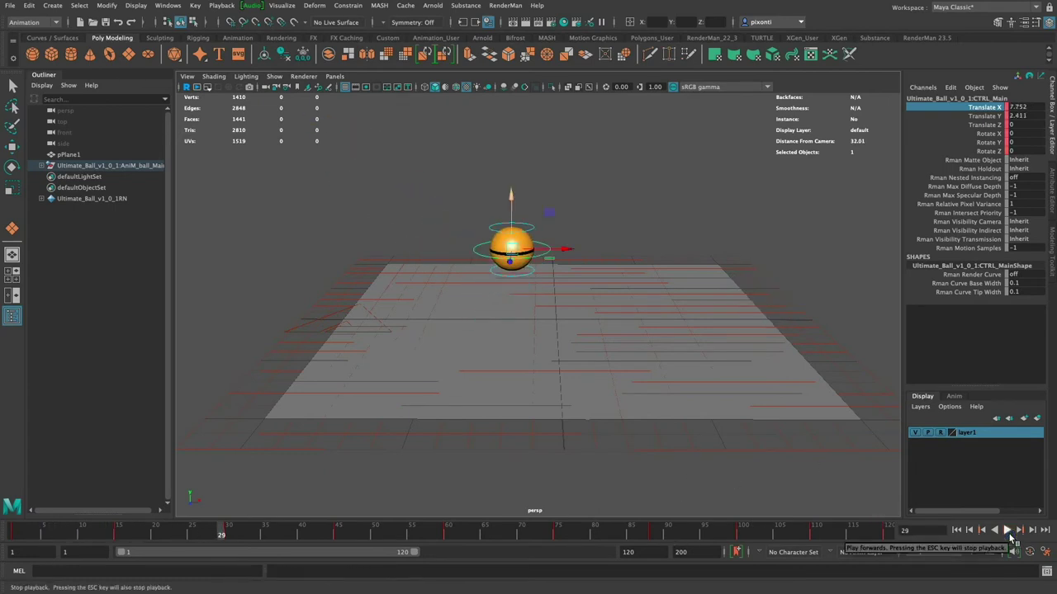
left_click(1006, 531)
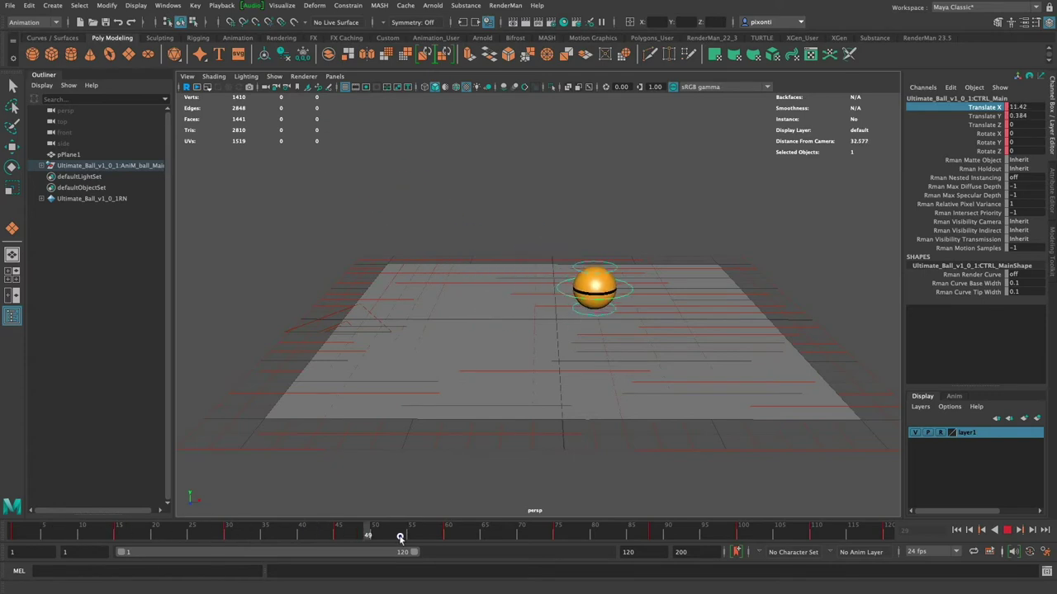
left_click_drag(400, 538, 3, 530)
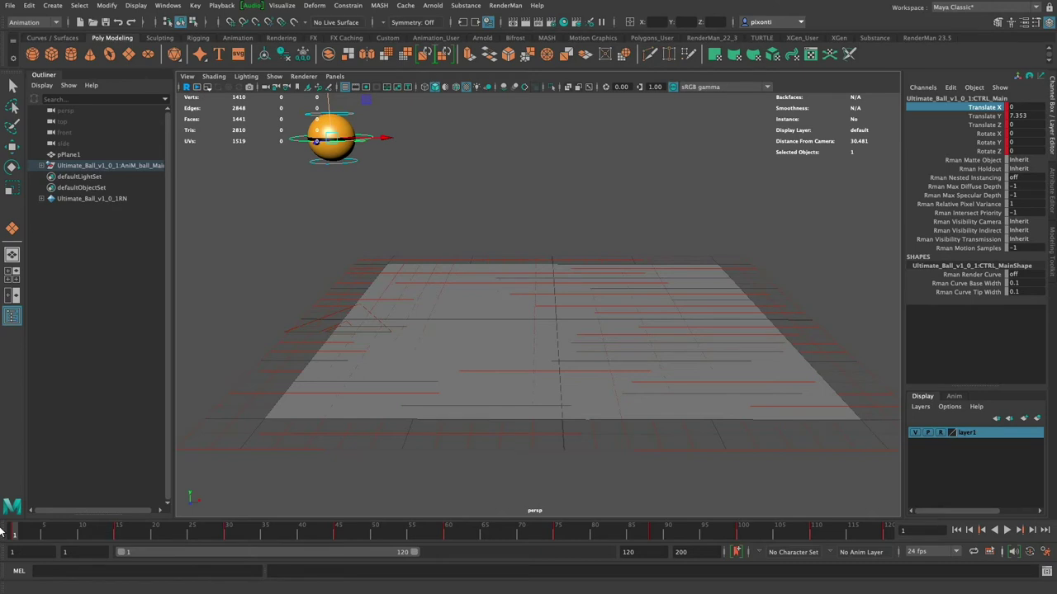
Set the active menu set to Animation.
left_click(282, 5)
left_click(282, 6)
left_click(41, 24)
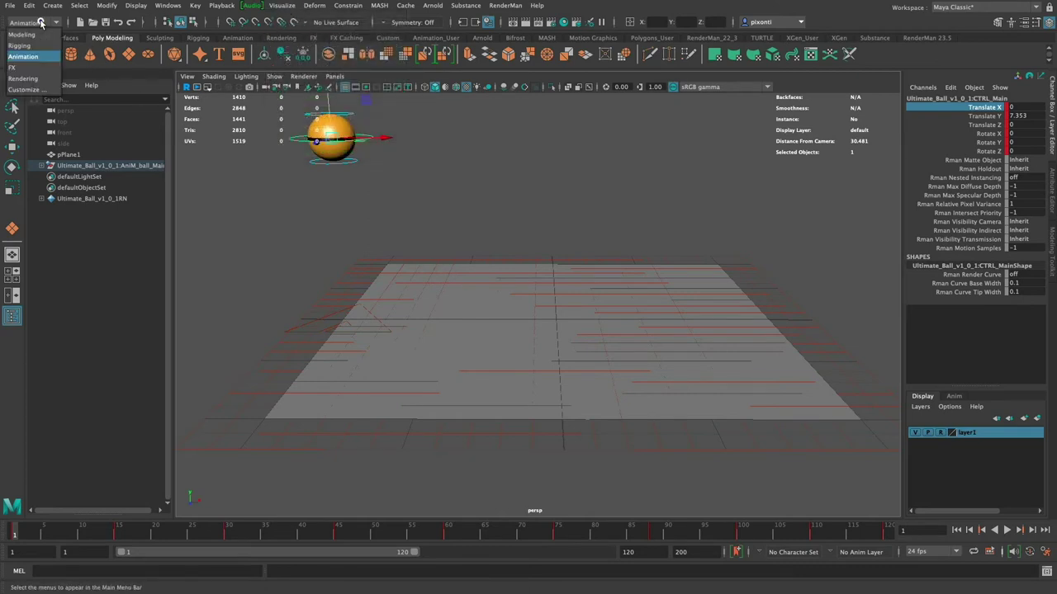
left_click(42, 23)
left_click(42, 22)
left_click(41, 57)
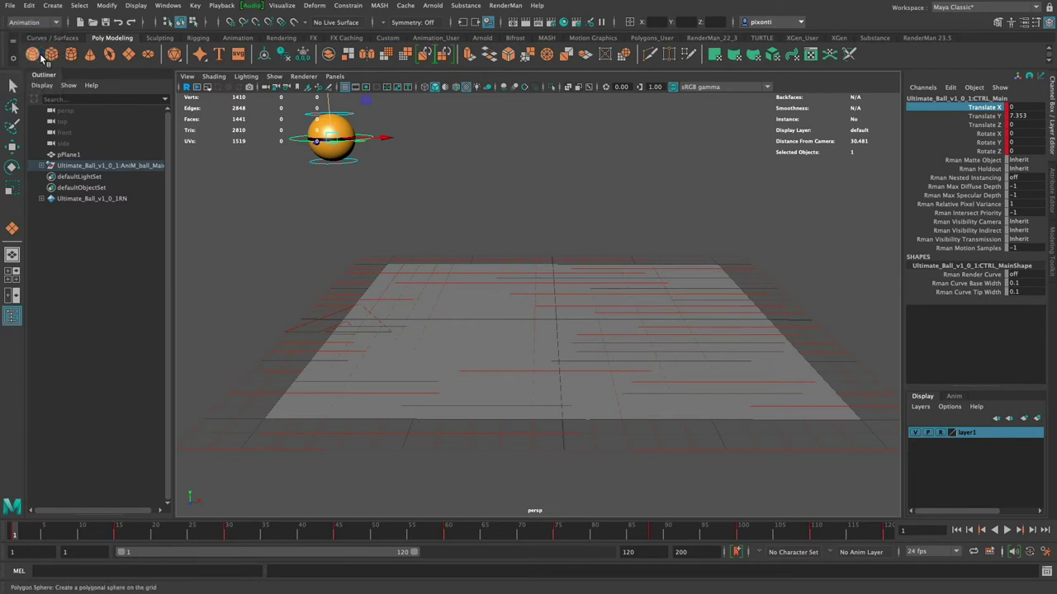
Create an editable motion trail for the ball's main control, using the Time Slider range and showing frame numbers.
left_click(282, 6)
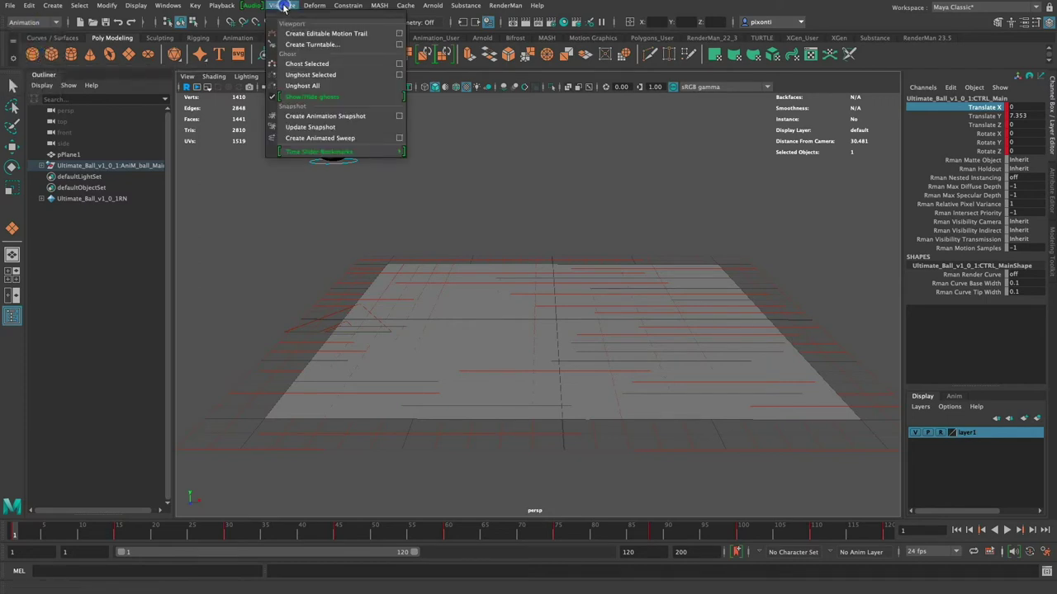
left_click(399, 34)
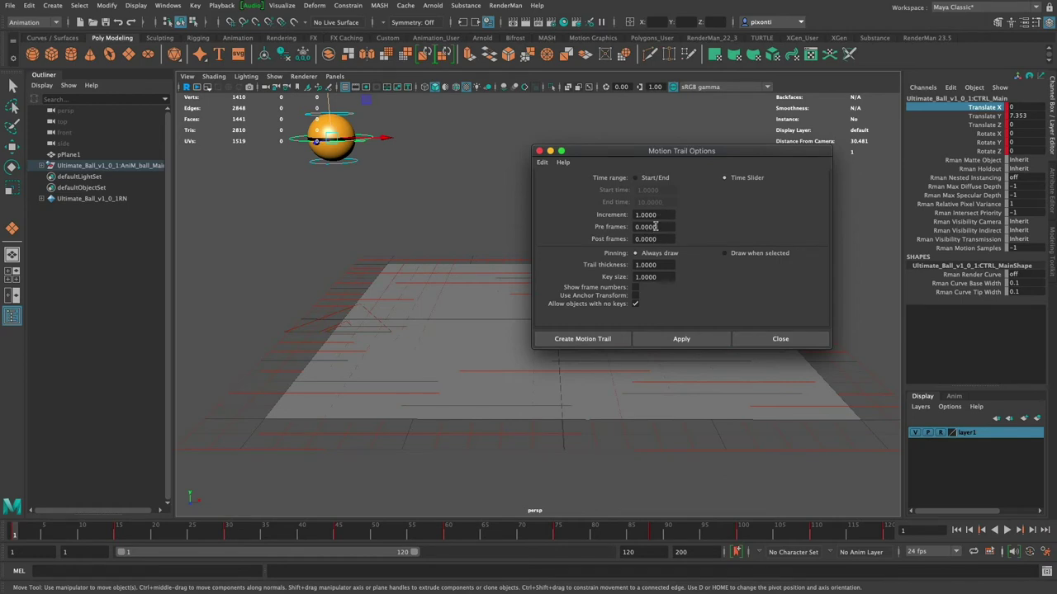
left_click(652, 179)
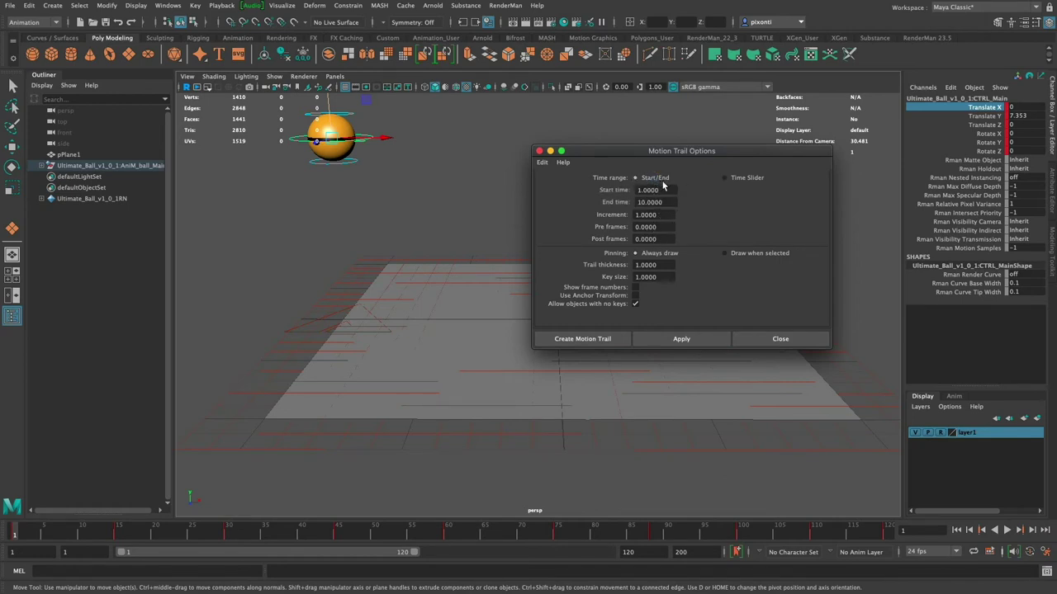
left_click(732, 178)
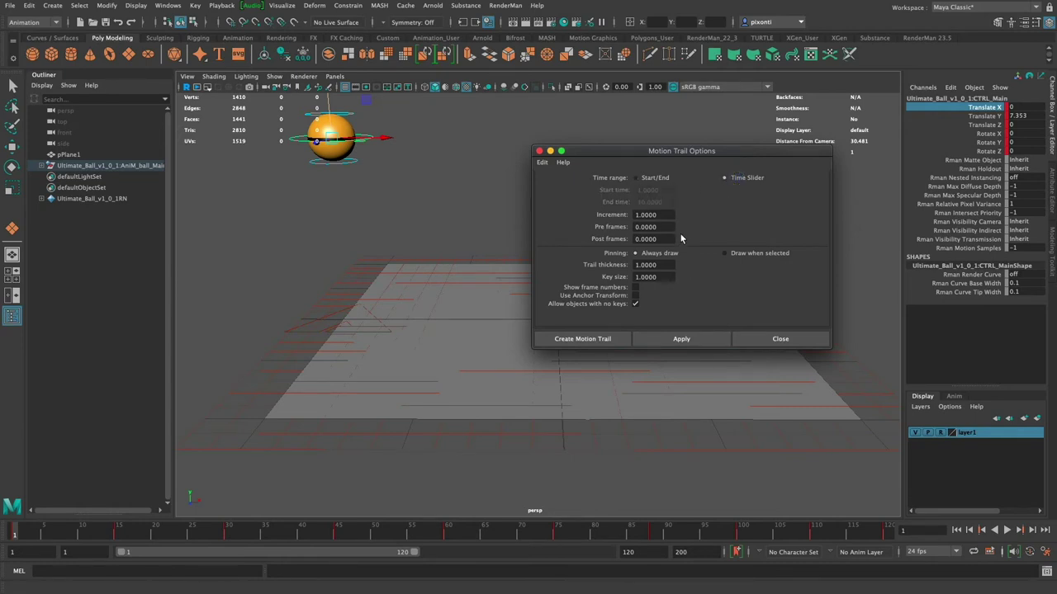
left_click(636, 287)
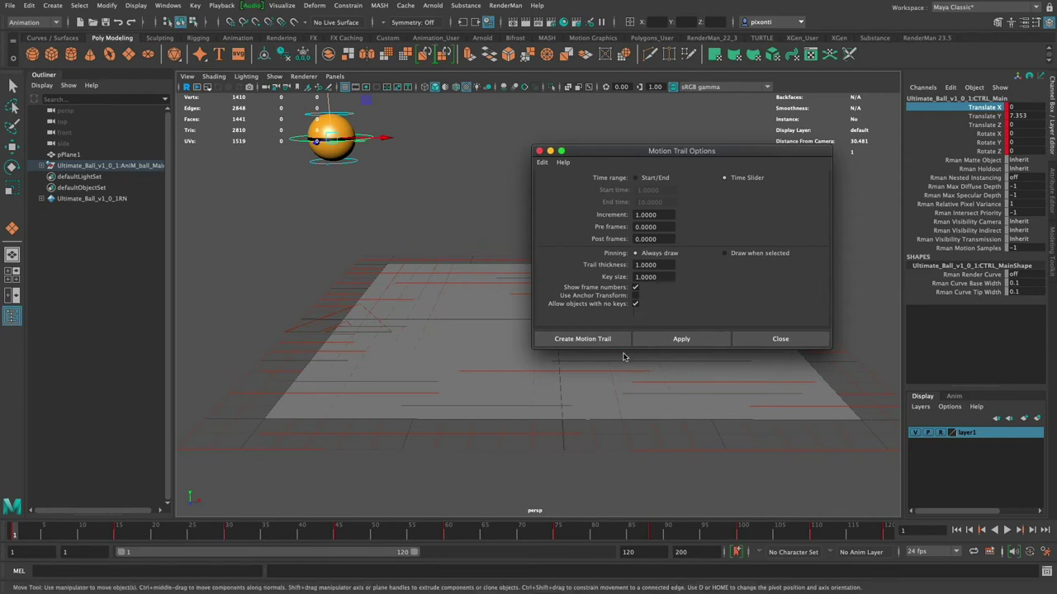
left_click(583, 339)
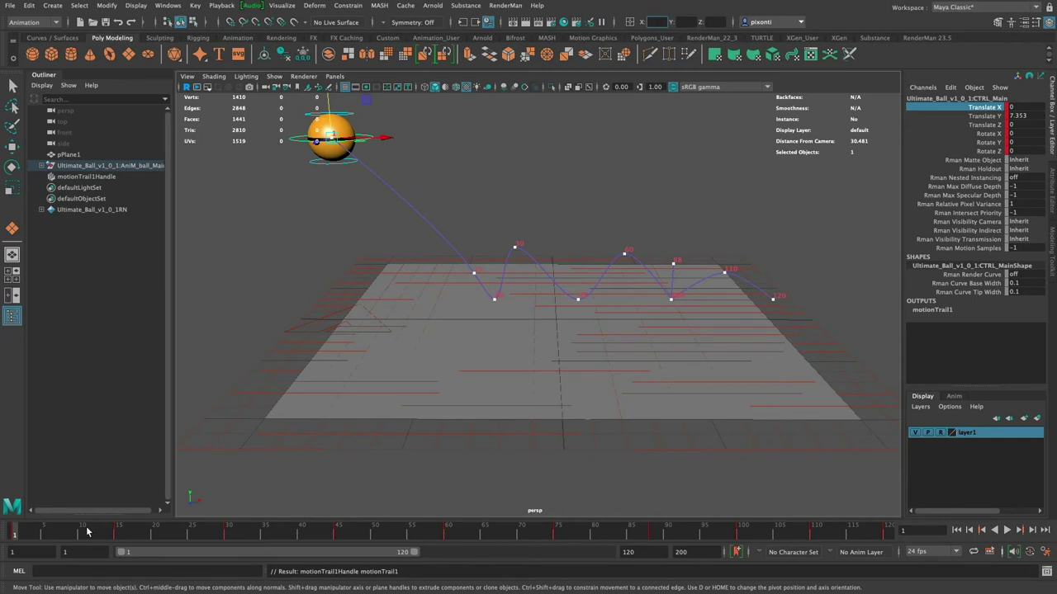
Scrub through the first bounces and lower the motion trail's frame 15 key to ground level.
left_click_drag(88, 533, 117, 535)
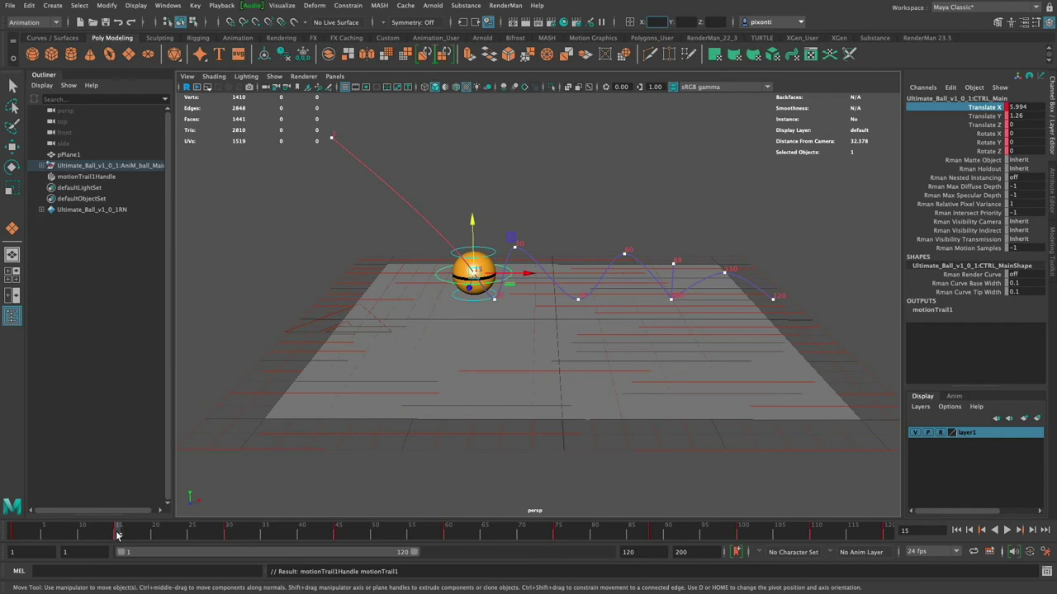
left_click_drag(142, 533, 280, 535)
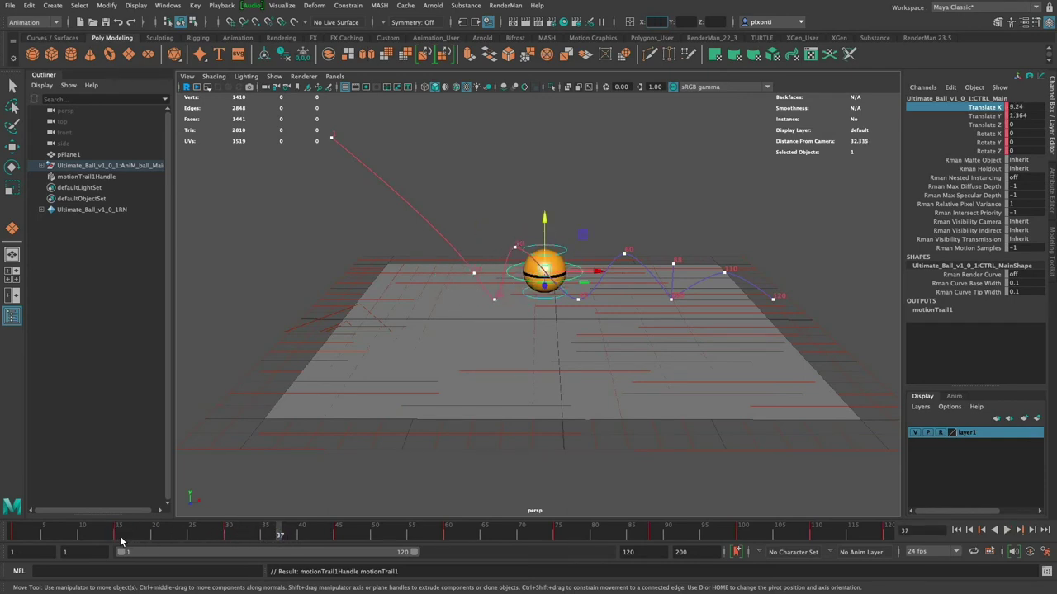
left_click(477, 272)
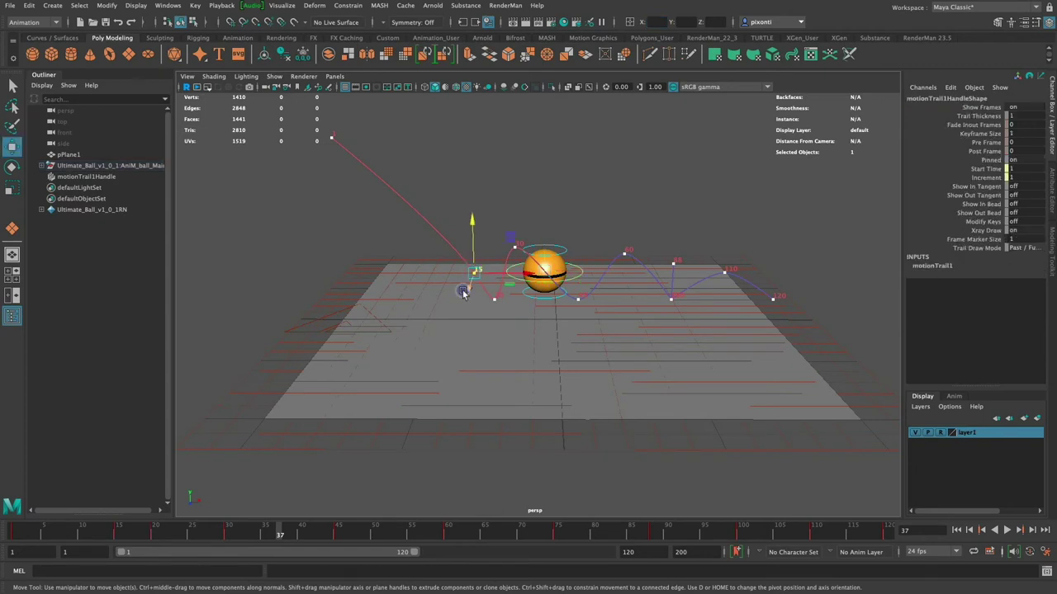
left_click_drag(476, 228, 471, 249)
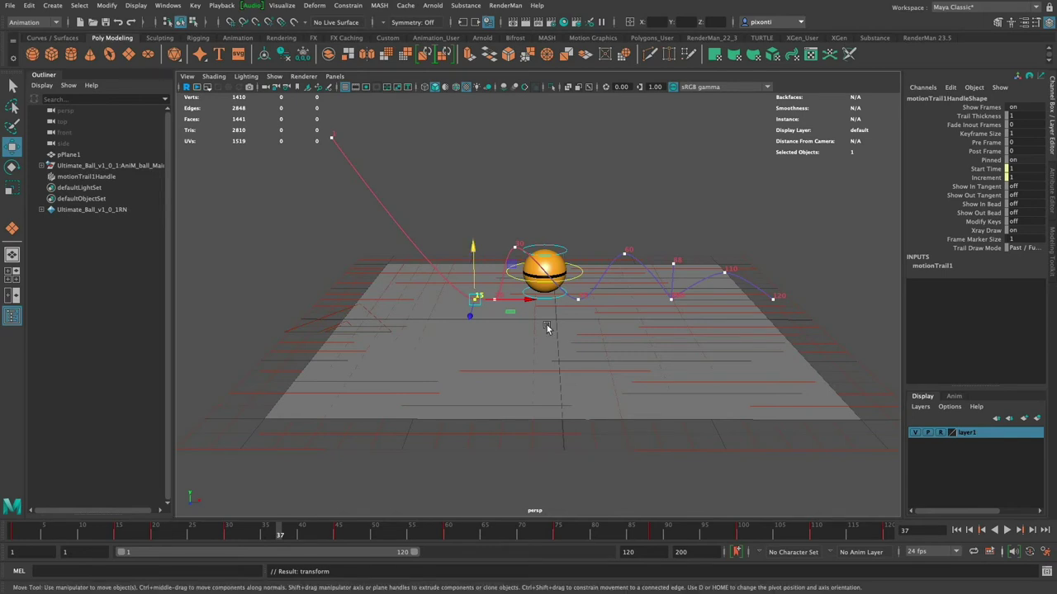
Delete the ball's key at frame 20 and scrub the timeline to frame 88.
mouse_move(156, 536)
left_mouse_down()
mouse_move(135, 536)
mouse_move(165, 536)
mouse_move(156, 536)
left_mouse_up()
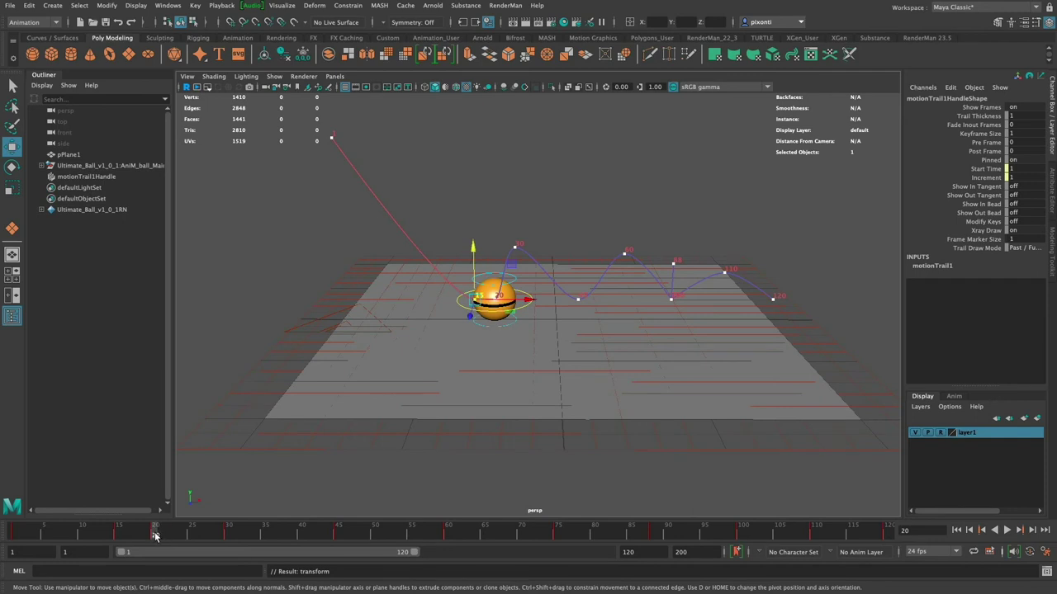
right_click(155, 535)
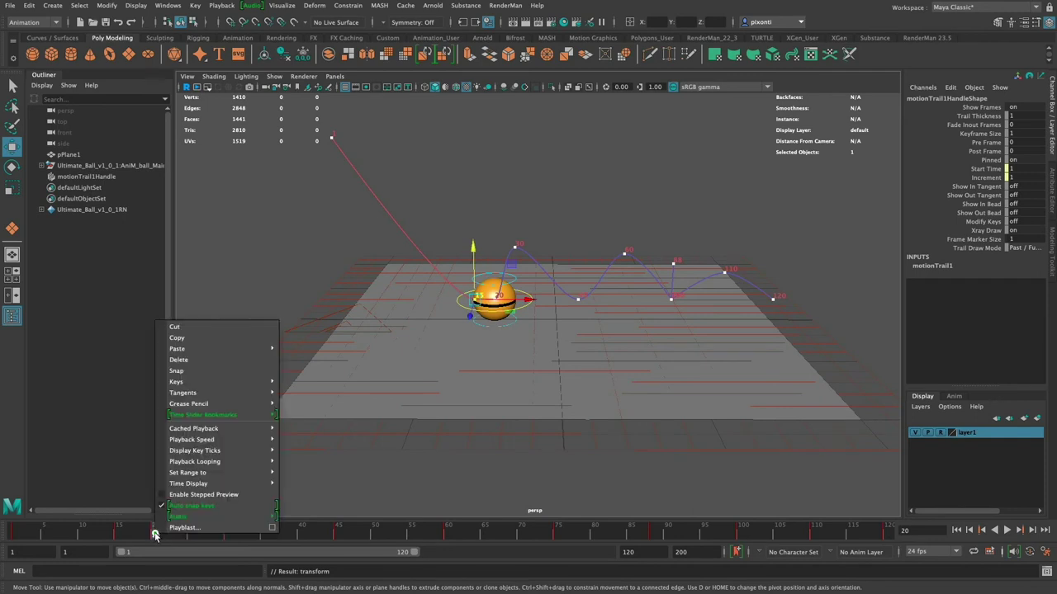
left_click(199, 361)
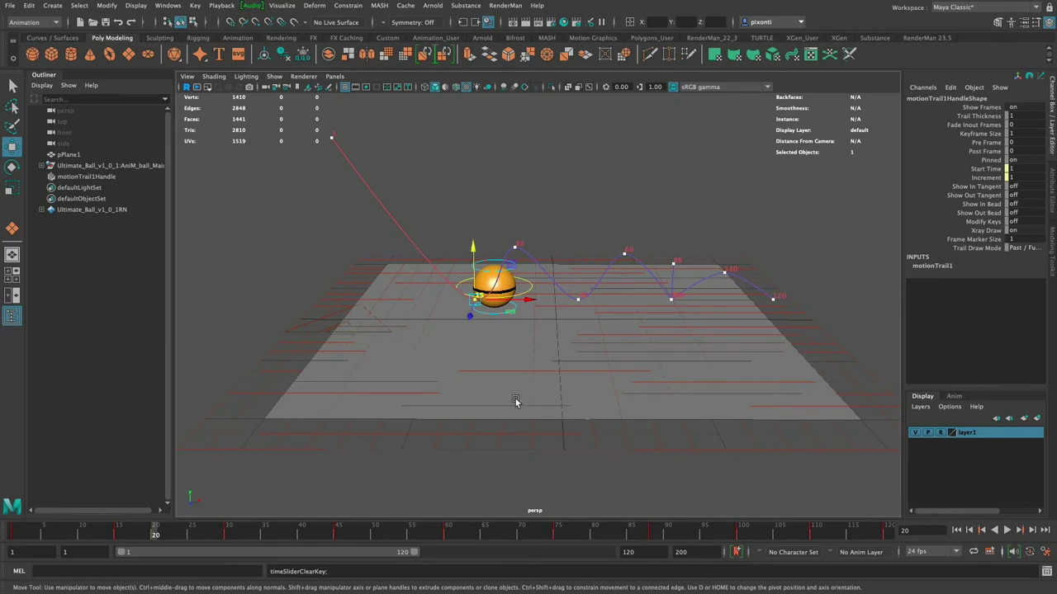
left_click_drag(95, 536, 653, 519)
Raise the frame 30 bounce peak on the motion trail to a Y position of about 5.6.
left_click(475, 297)
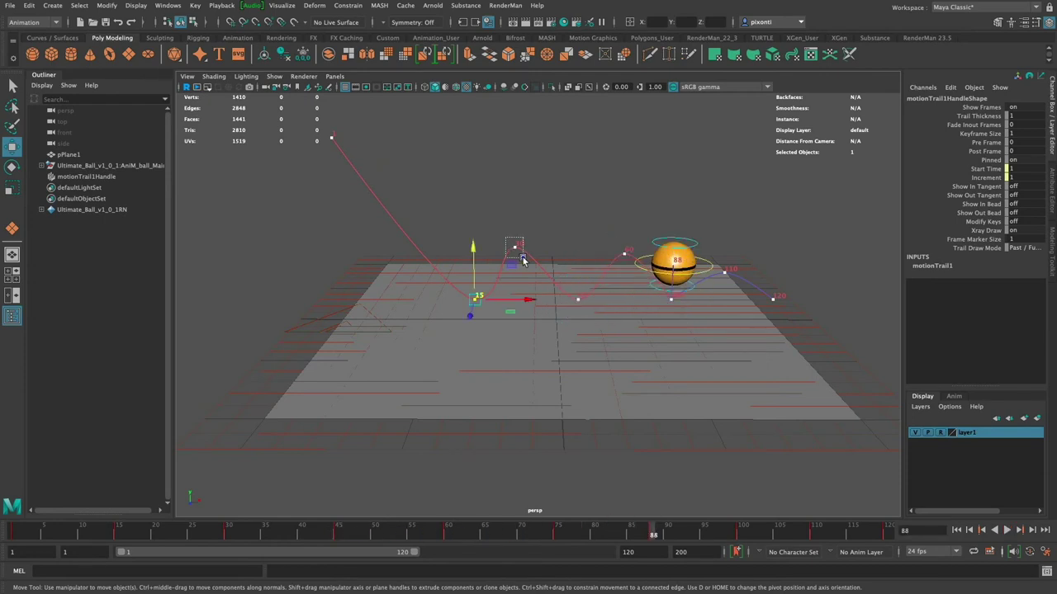
left_click(514, 246)
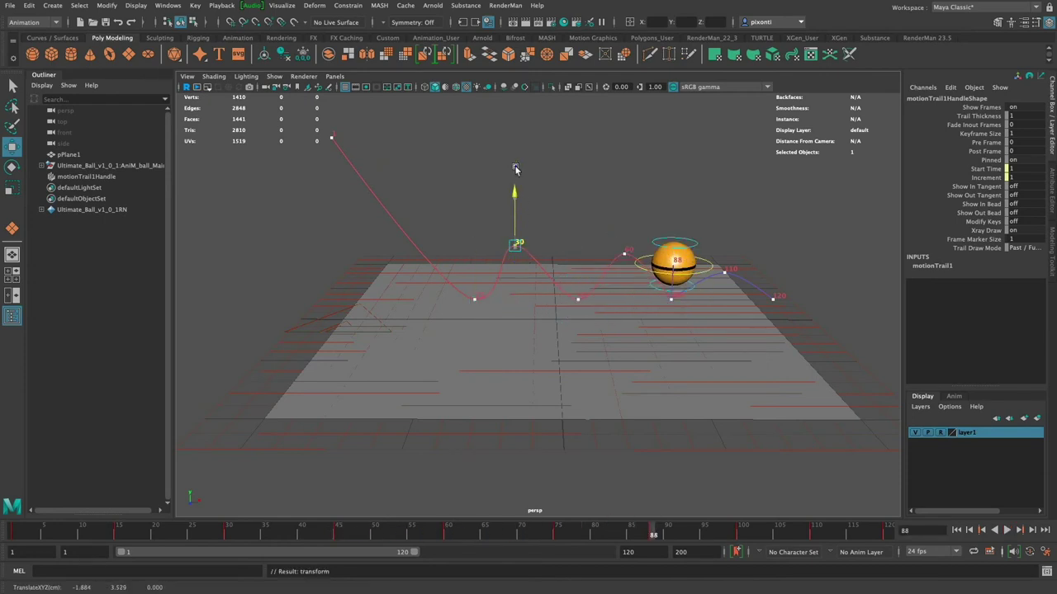
left_click_drag(514, 169, 516, 159)
left_click_drag(686, 345, 695, 382, "alt")
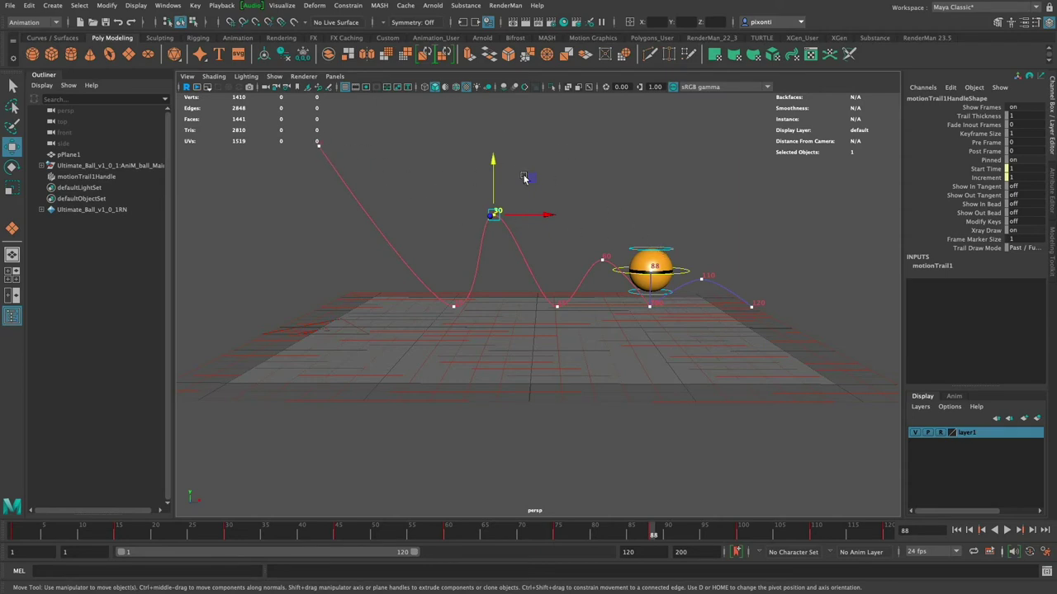
left_click_drag(497, 167, 493, 190)
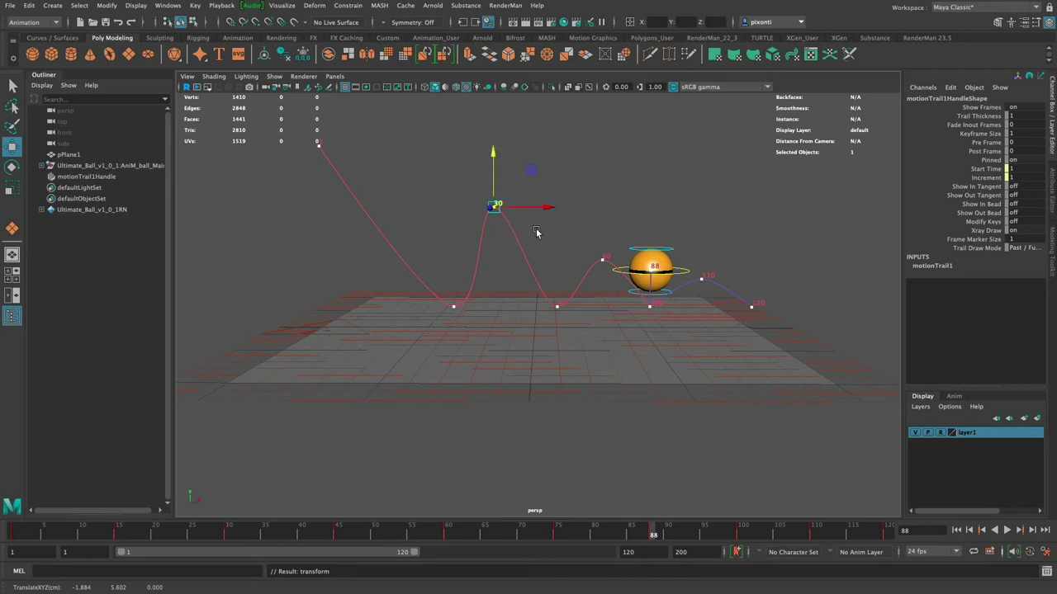
Raise the frame 60 bounce peak on the motion trail to a Y position of about 3.84, and pick the frame 110 key.
left_click_drag(297, 139, 348, 168)
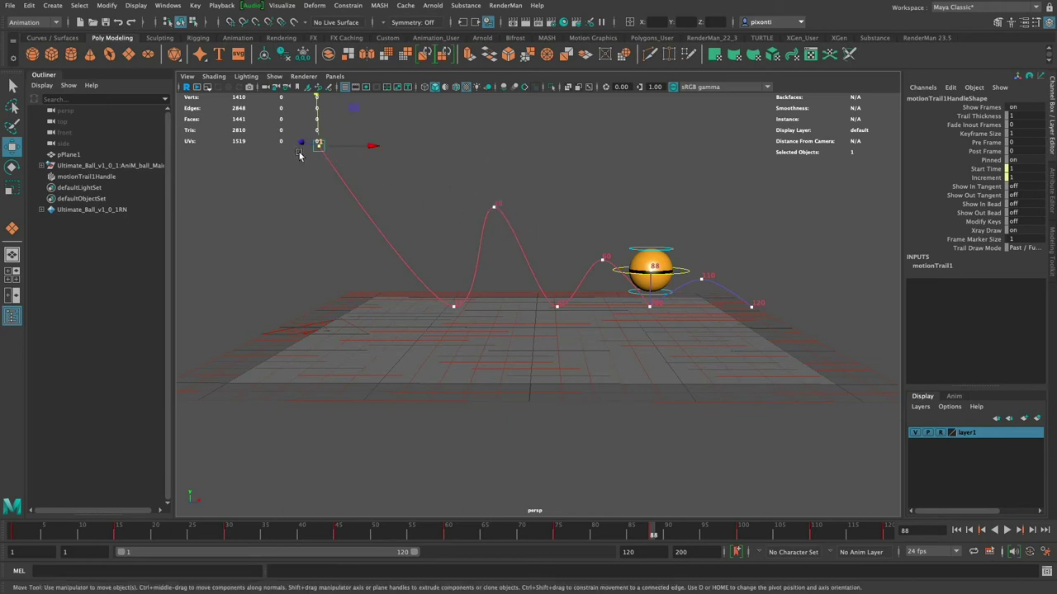
left_click_drag(462, 188, 524, 227)
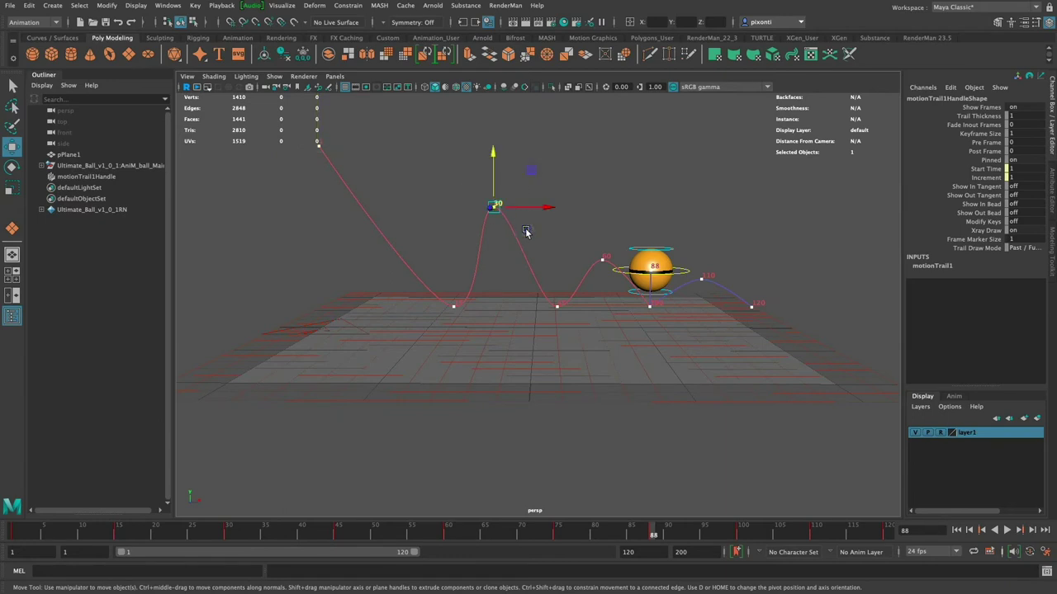
left_click_drag(588, 245, 620, 275)
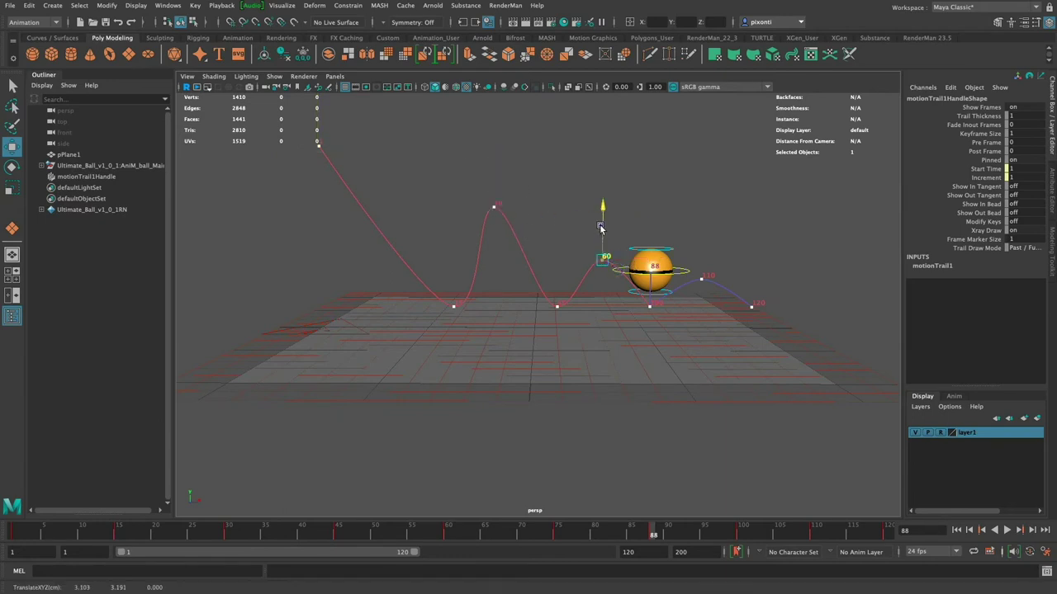
left_click_drag(603, 218, 603, 215)
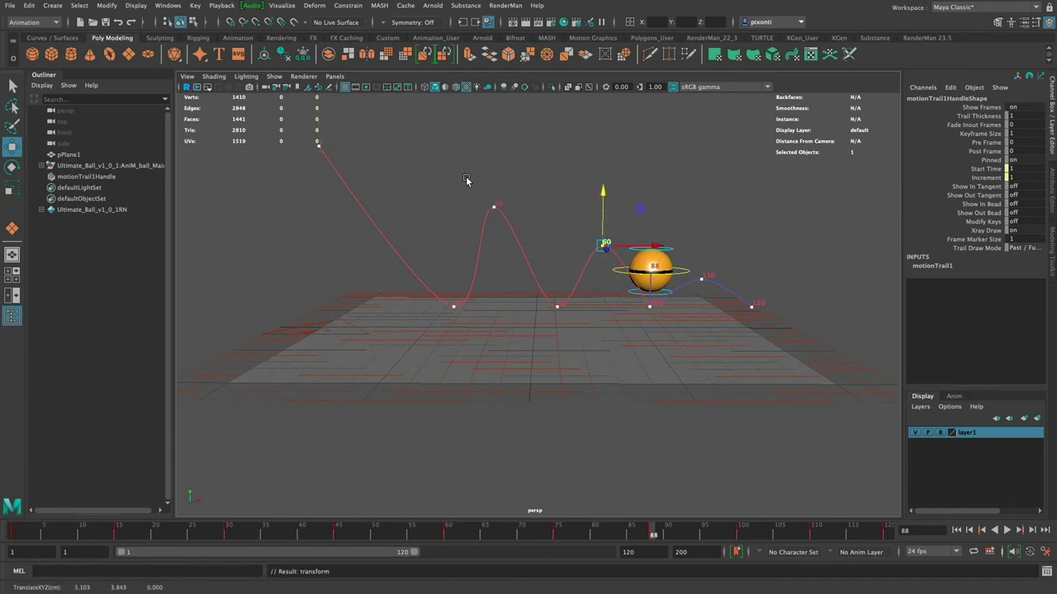
left_click(701, 279)
left_click(702, 244)
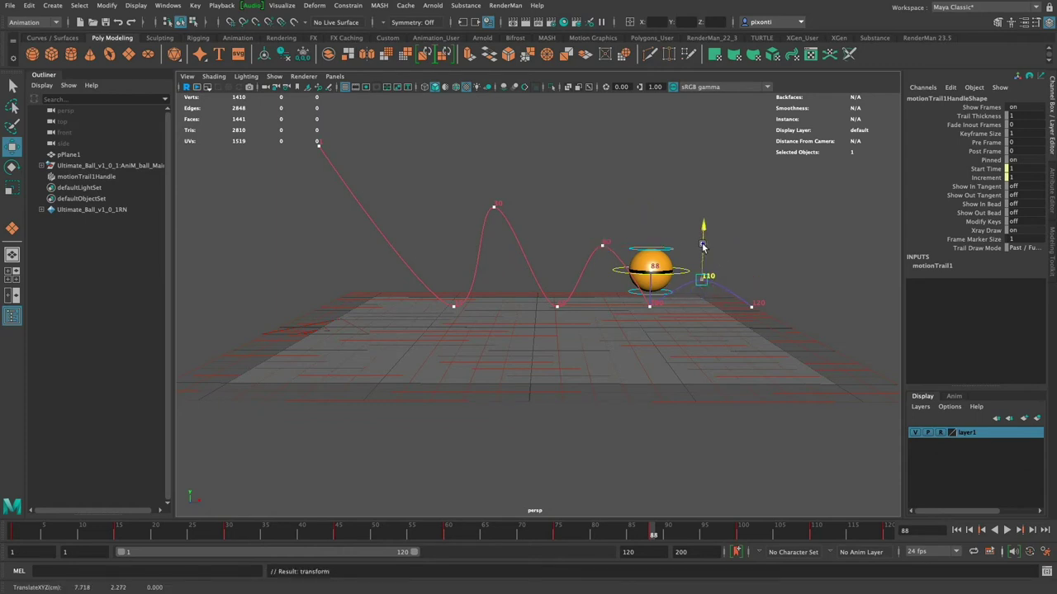
Shift the frame 15 ground contact back along X toward the ball's start, and scrub the timeline to frame 53.
left_click(453, 306)
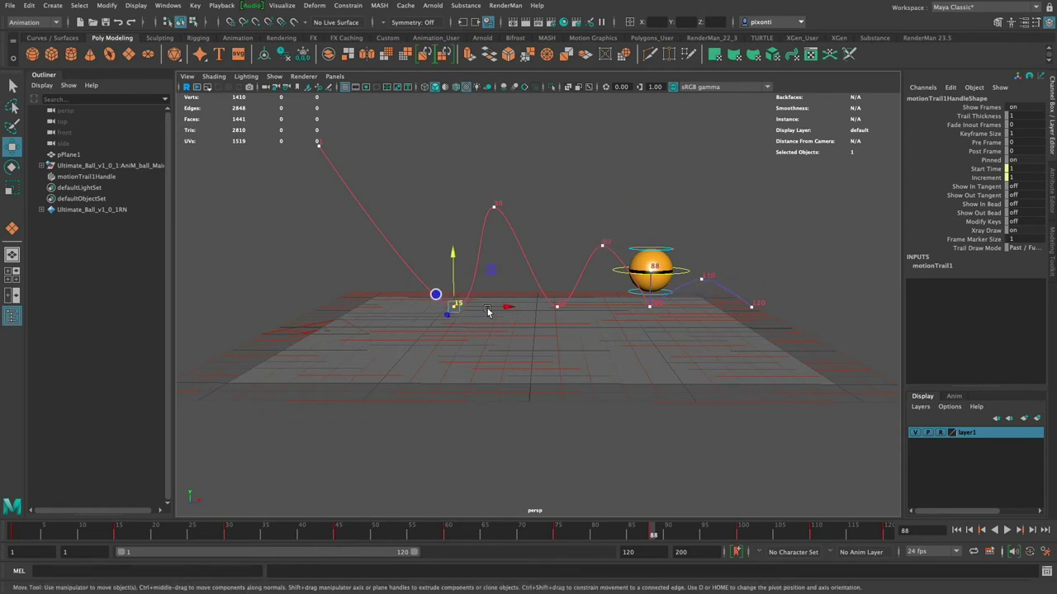
left_click_drag(504, 307, 472, 309)
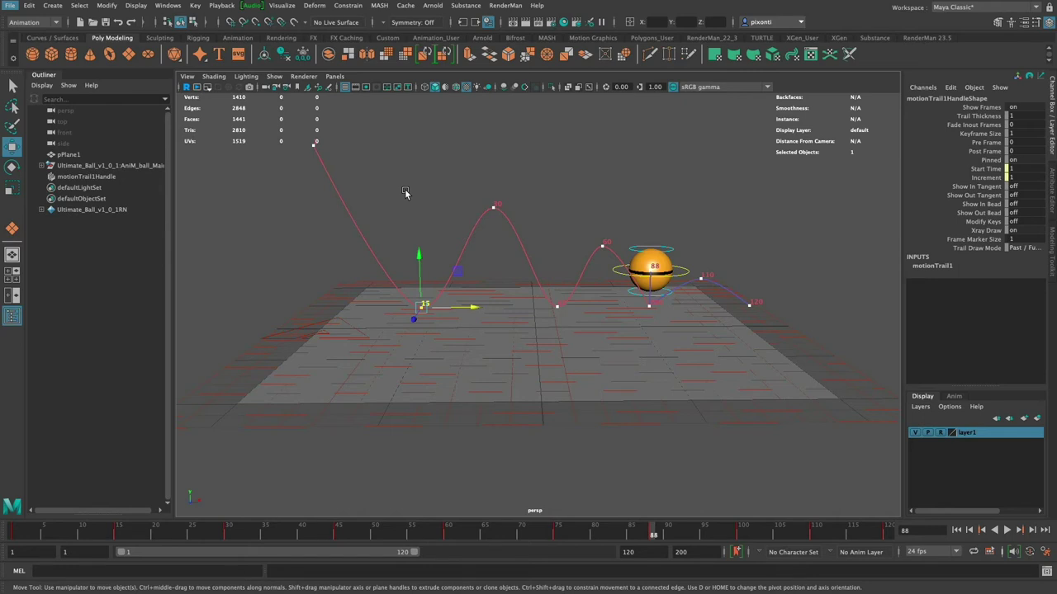
left_click_drag(652, 532, 396, 528)
Try shifting the frame 100 ground contact slightly back along X, and undo the move.
left_click(650, 311)
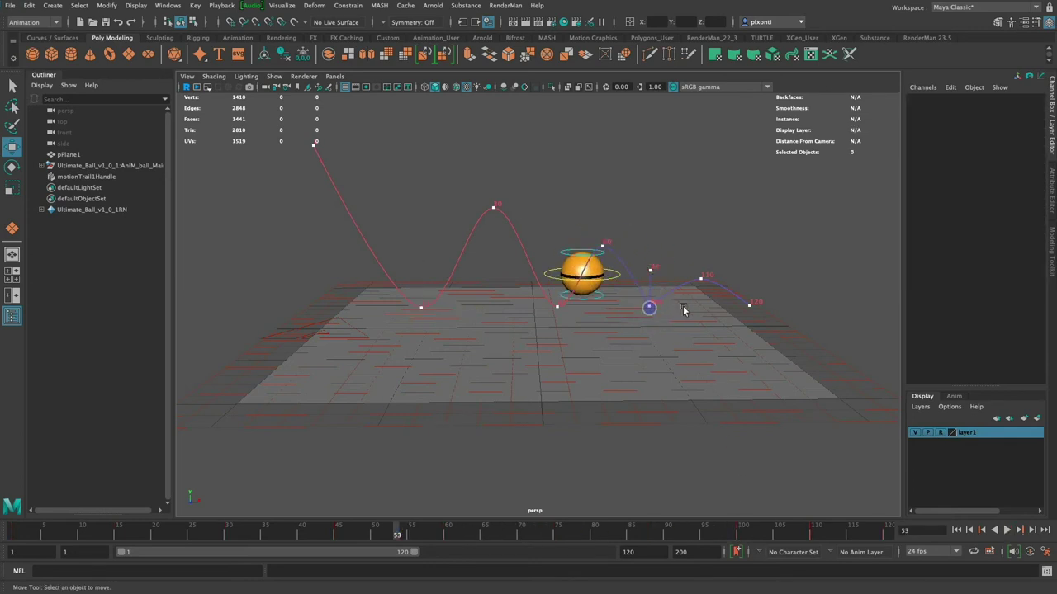
left_click(650, 308)
mouse_move(700, 307)
left_mouse_down()
mouse_move(722, 309)
mouse_move(695, 310)
left_mouse_up()
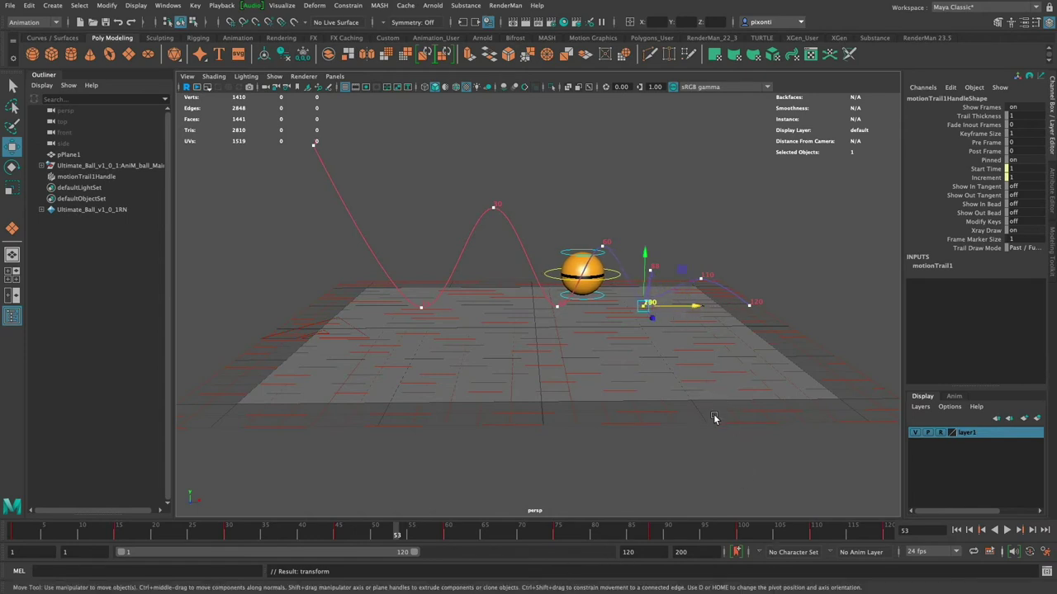
key("super+z")
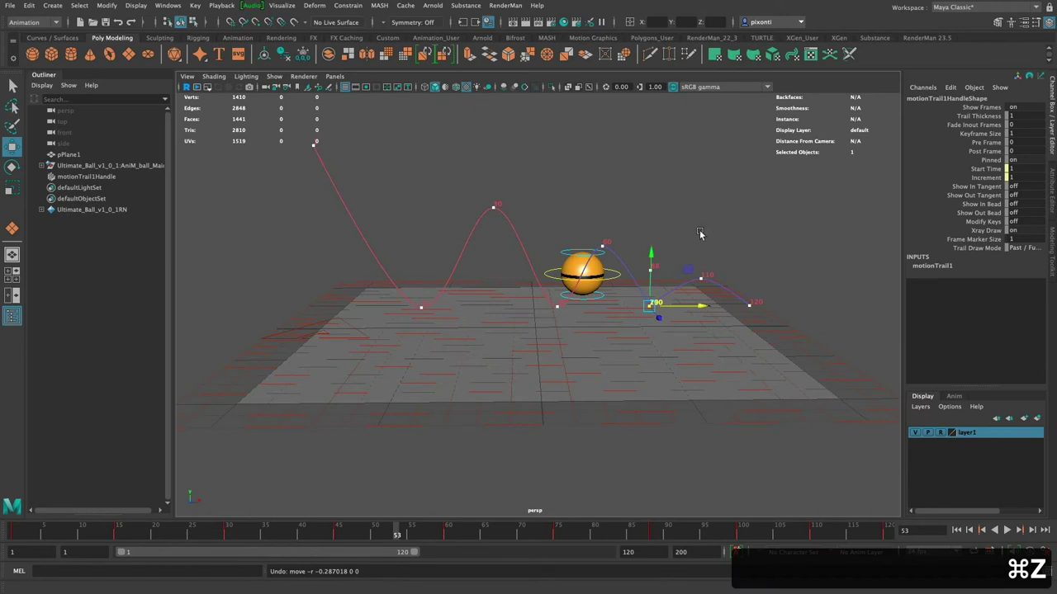
Move the frame 75 ground contact back along X, away from the overlapping frame 100 key.
left_click(693, 349)
left_click(651, 303)
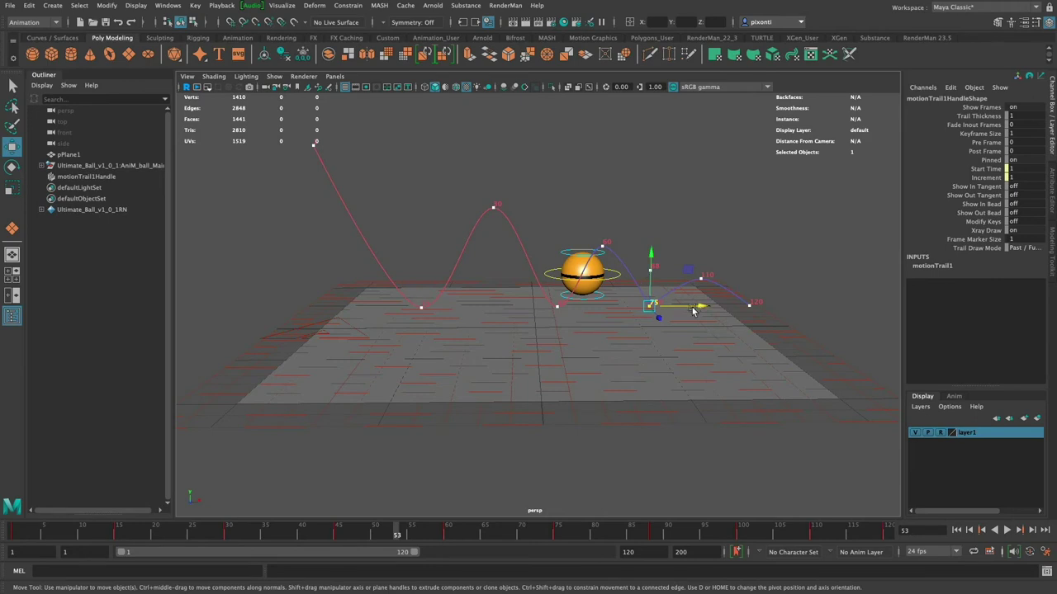
mouse_move(694, 310)
left_mouse_down()
mouse_move(680, 310)
mouse_move(690, 311)
left_mouse_up()
Shift the frame 100 ground contact forward along X, and nudge the frame 88 bounce peak slightly forward.
left_click(702, 279)
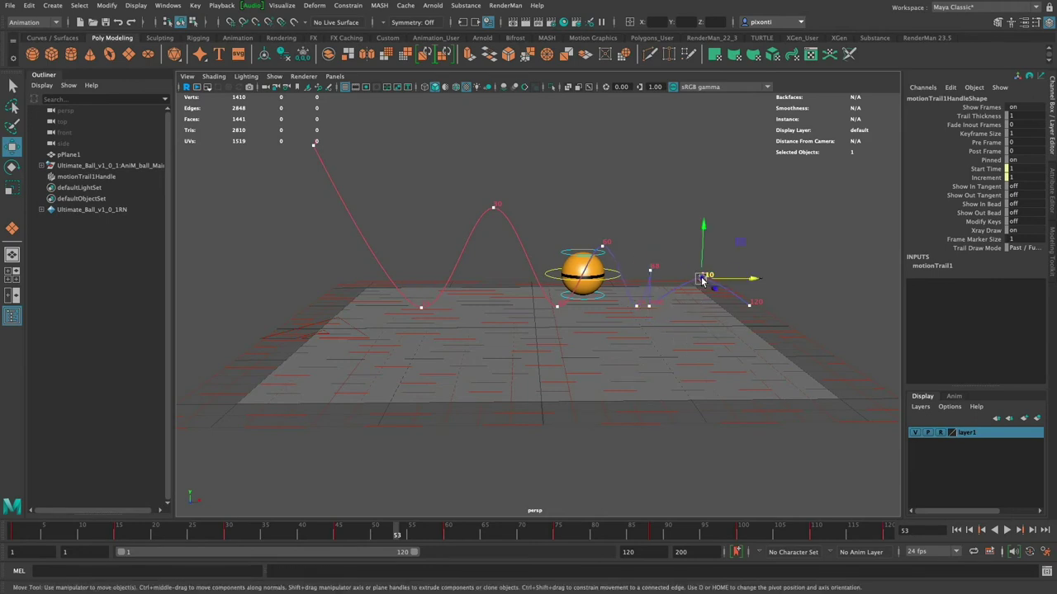
left_click(650, 307)
left_click_drag(696, 307, 710, 270)
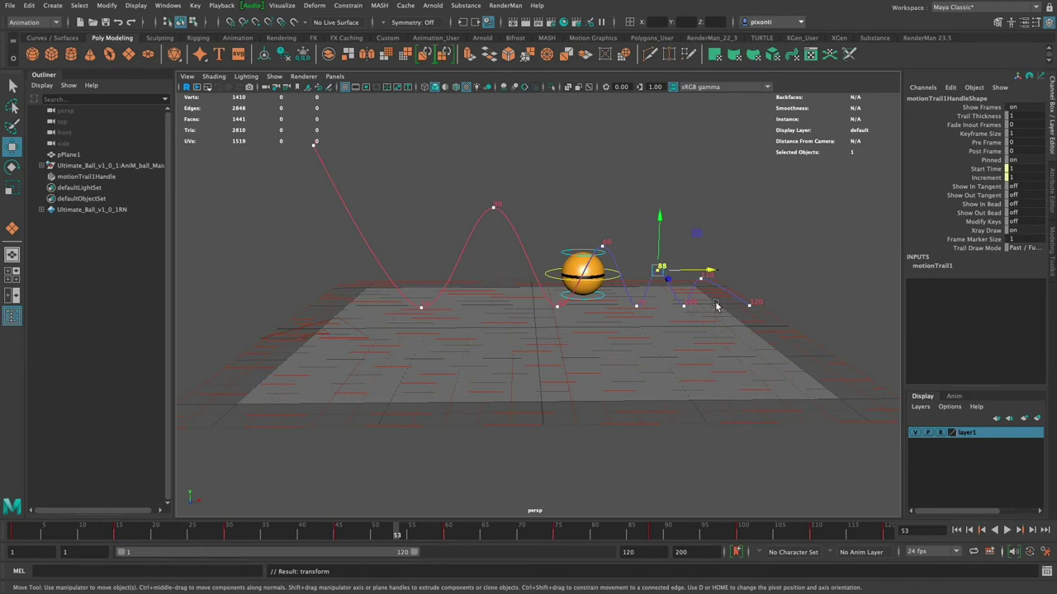
Move the frame 45 ground contact slightly back along X, and nudge the frame 75 ground contact slightly forward.
left_click(558, 307)
left_click_drag(609, 307, 603, 308)
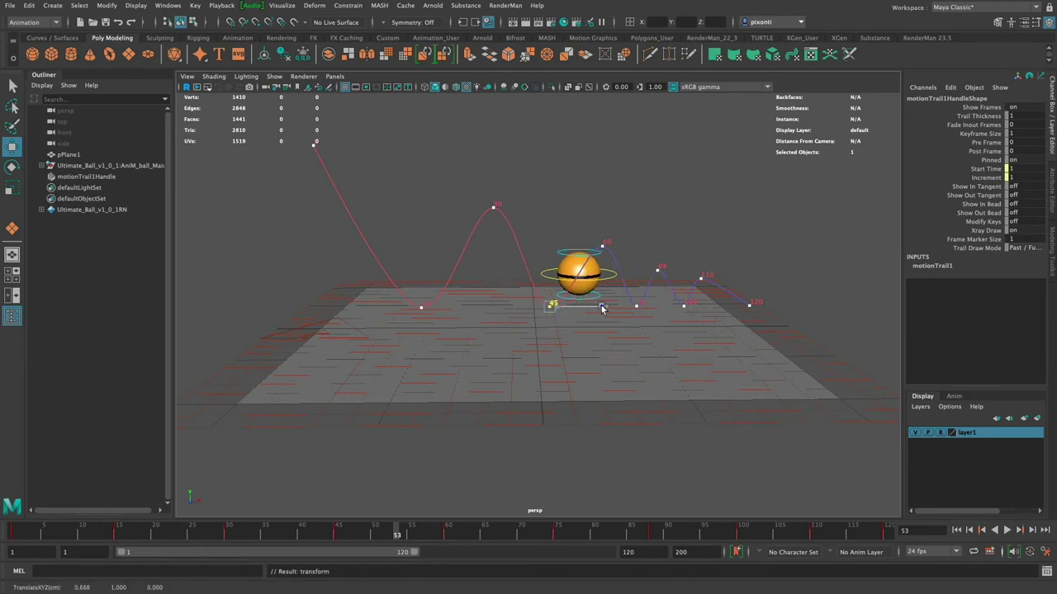
left_click(637, 306)
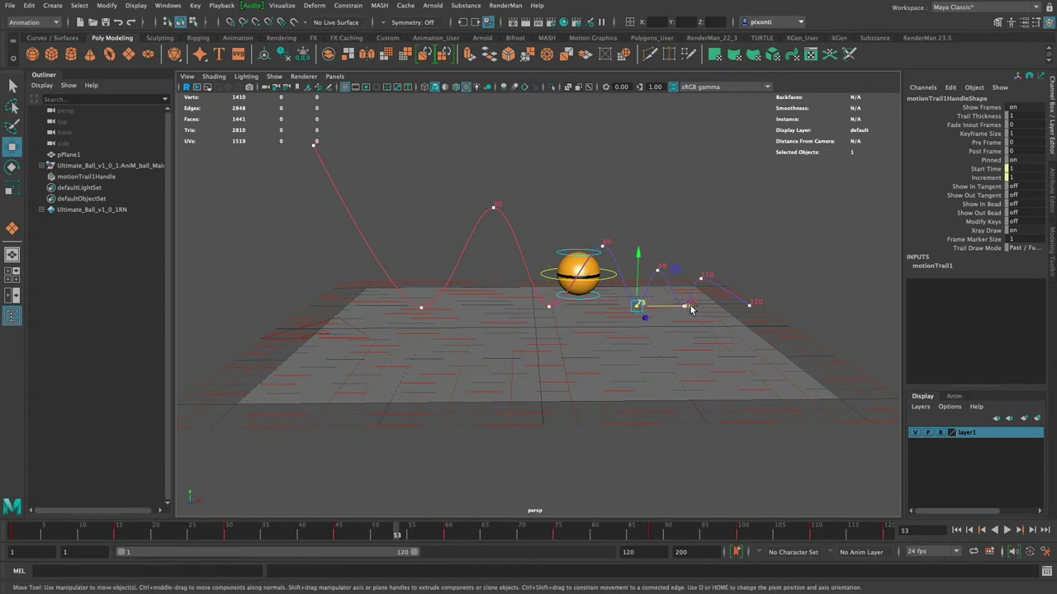
Shift the frame 100 ground contact forward along X, and move the frame 88 bounce peak forward to follow it.
left_click(752, 304)
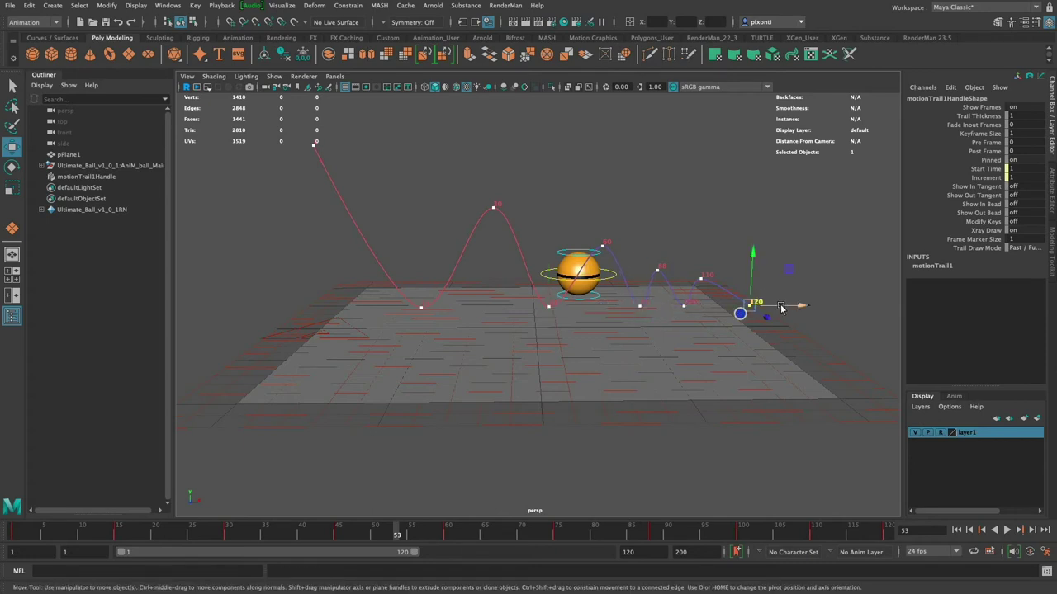
left_click(797, 306)
middle_click_drag(681, 313, 625, 311)
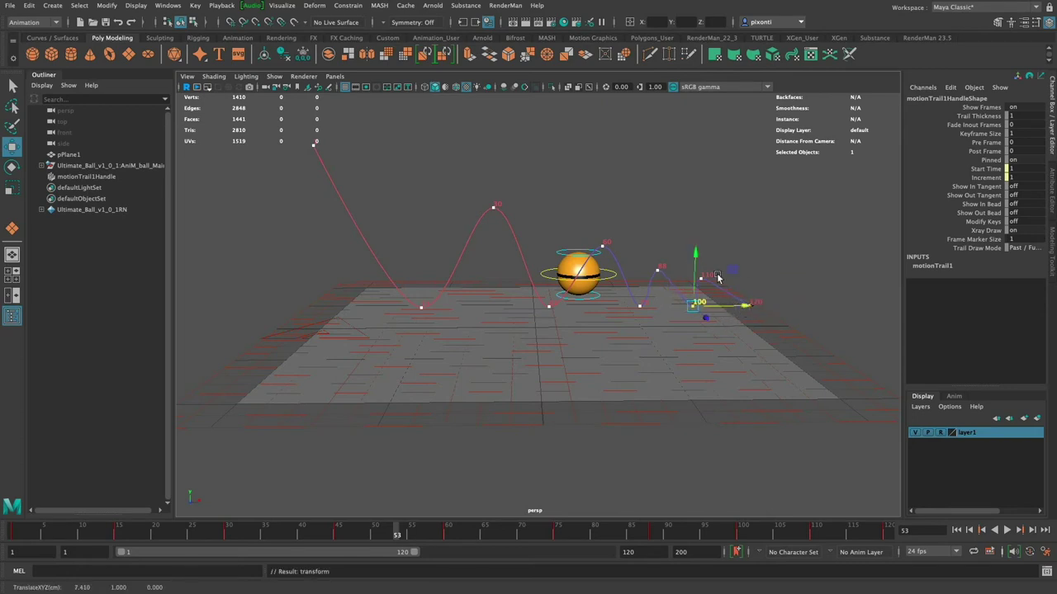
key("super+z")
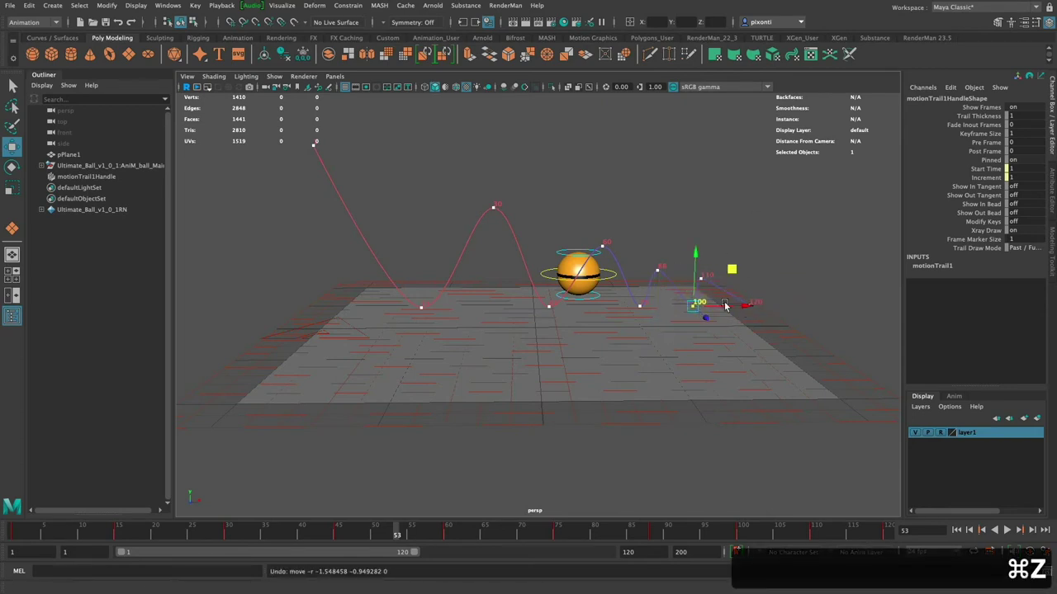
left_click(661, 269)
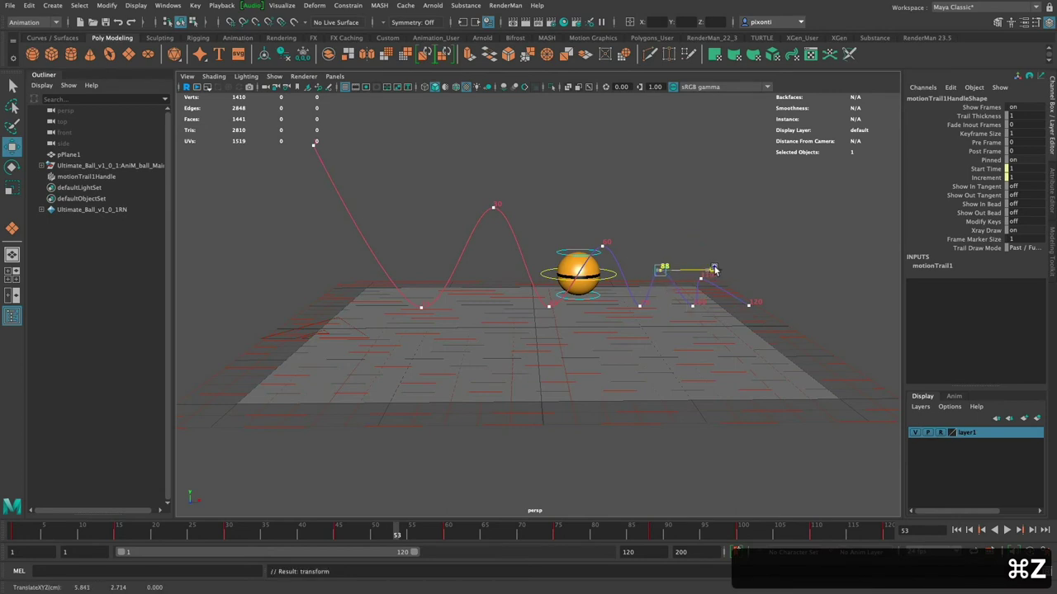
Move the frame 60 bounce peak slightly back along X at the same height, undoing any stray moves.
left_click(603, 244)
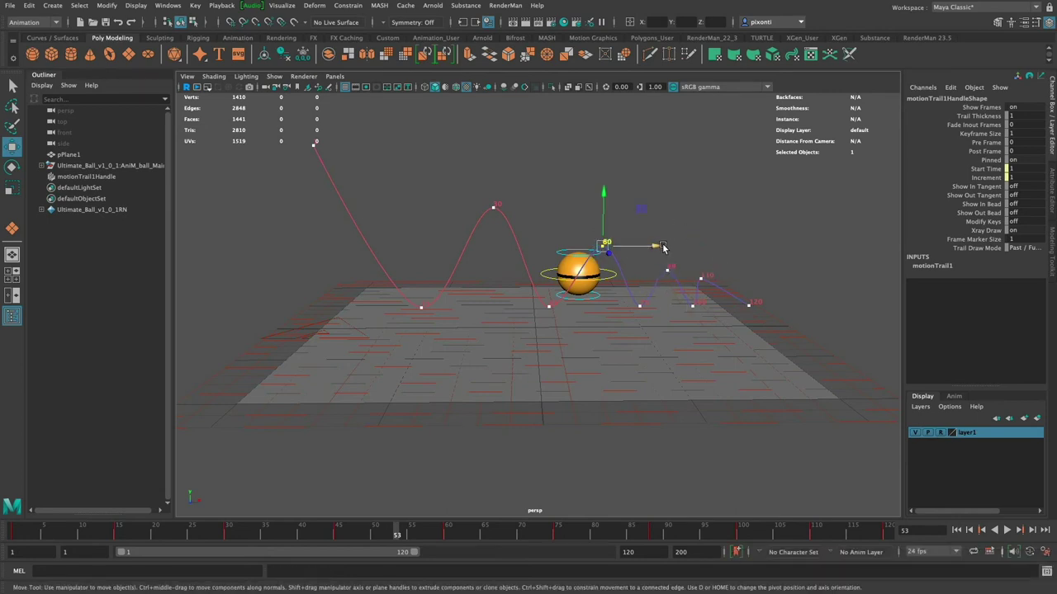
left_click_drag(663, 246, 674, 246)
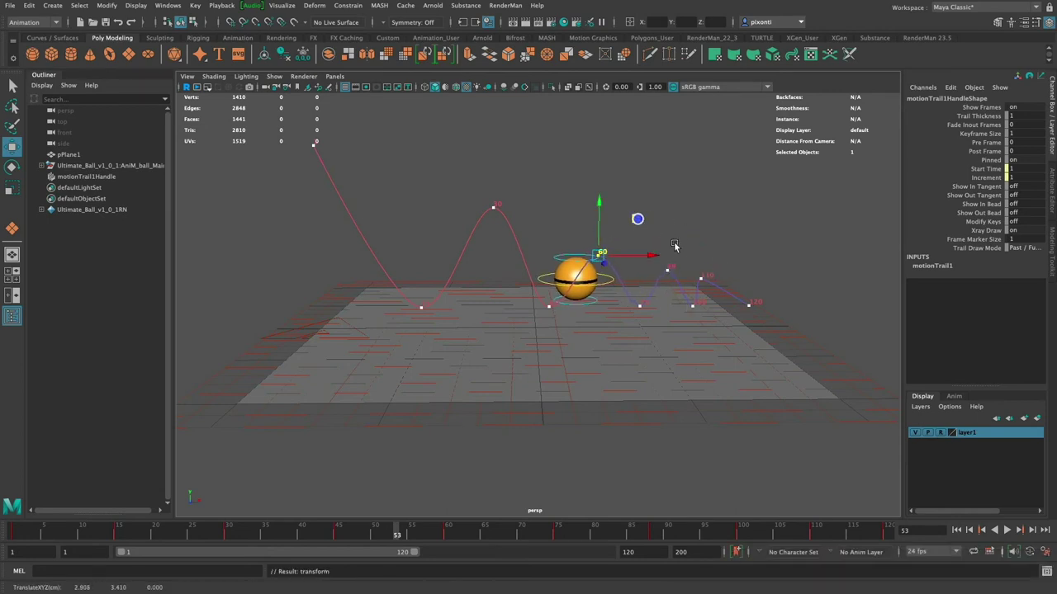
key("super+z")
key("super+z")
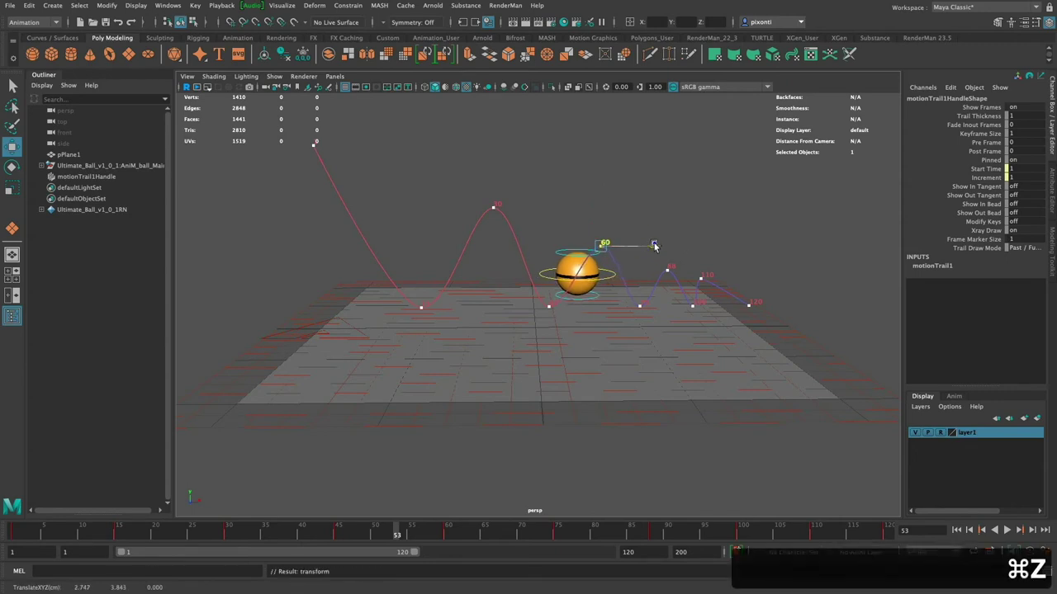
key("super+z")
Move the frame 110 bounce peak forward to about X 8.83, and lower it to about Y 1.74.
left_click(701, 279)
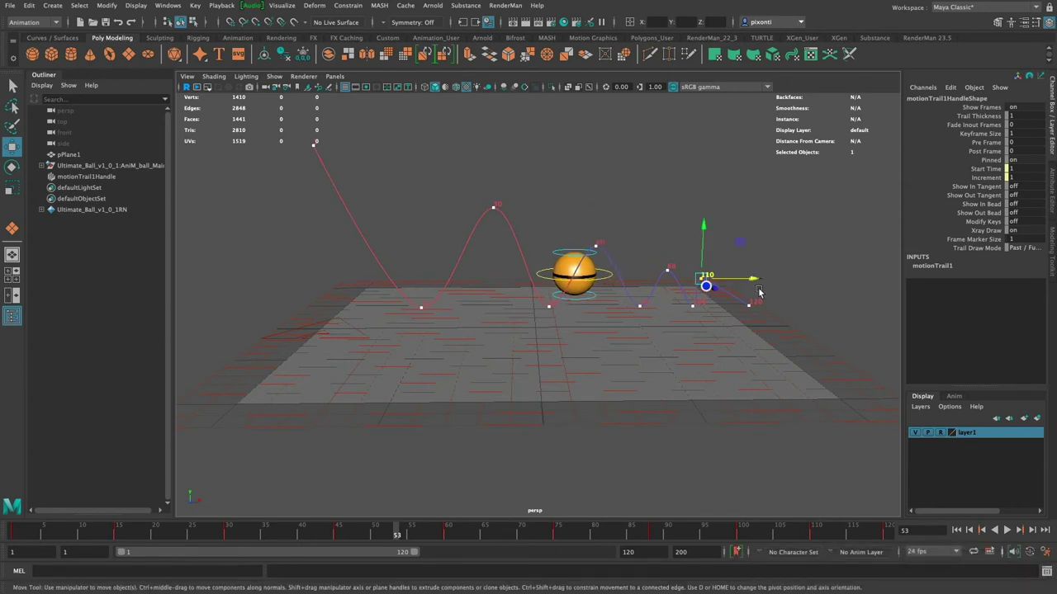
left_click_drag(759, 292, 779, 280)
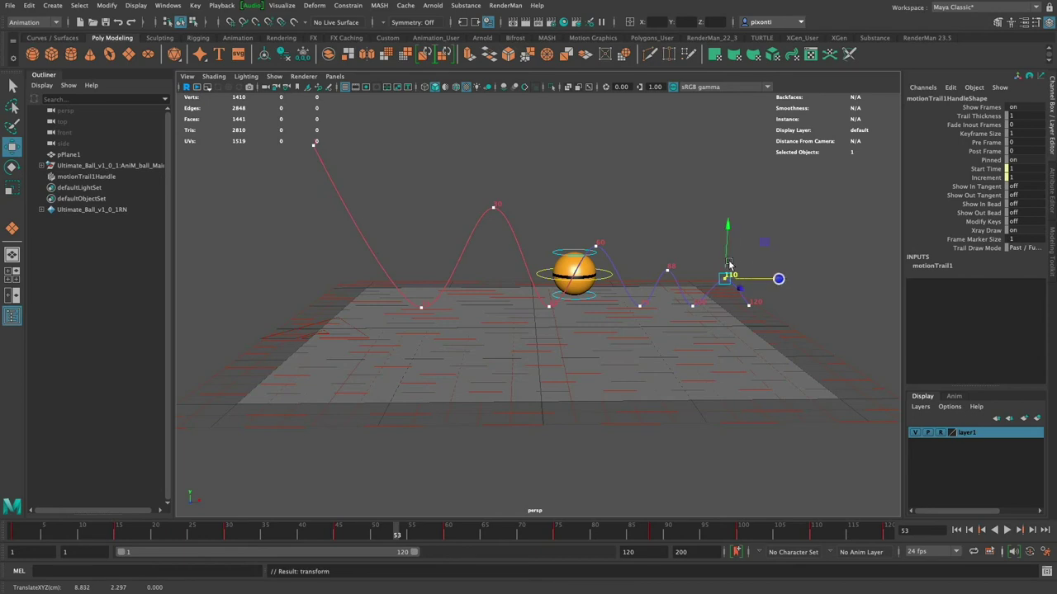
left_click_drag(726, 252, 726, 265)
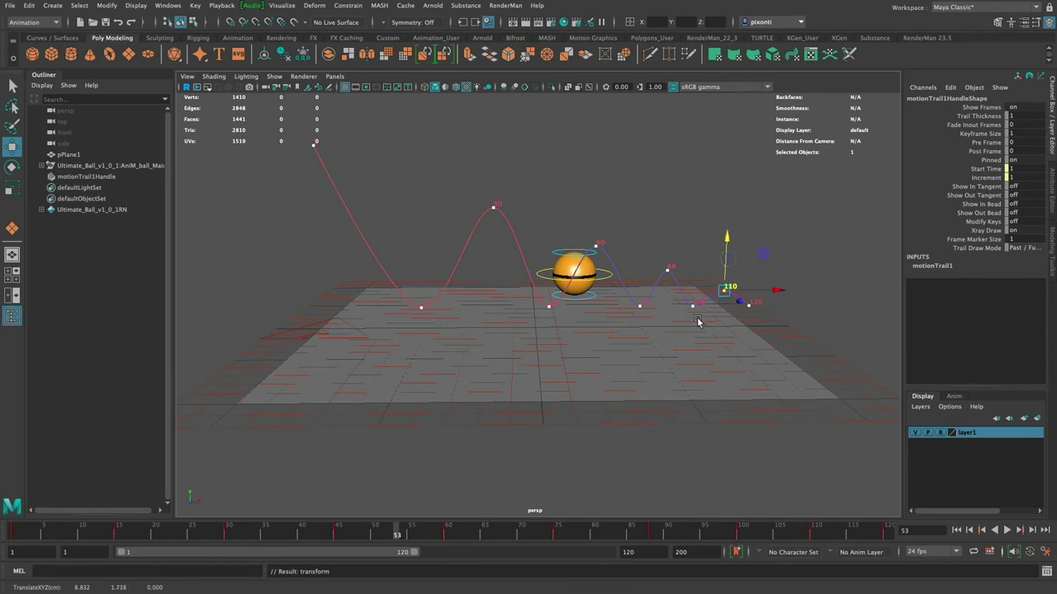
Shift the frame 100 ground contact forward to about X 7.83, and the frame 88 bounce peak to about X 6.33.
left_click(692, 305)
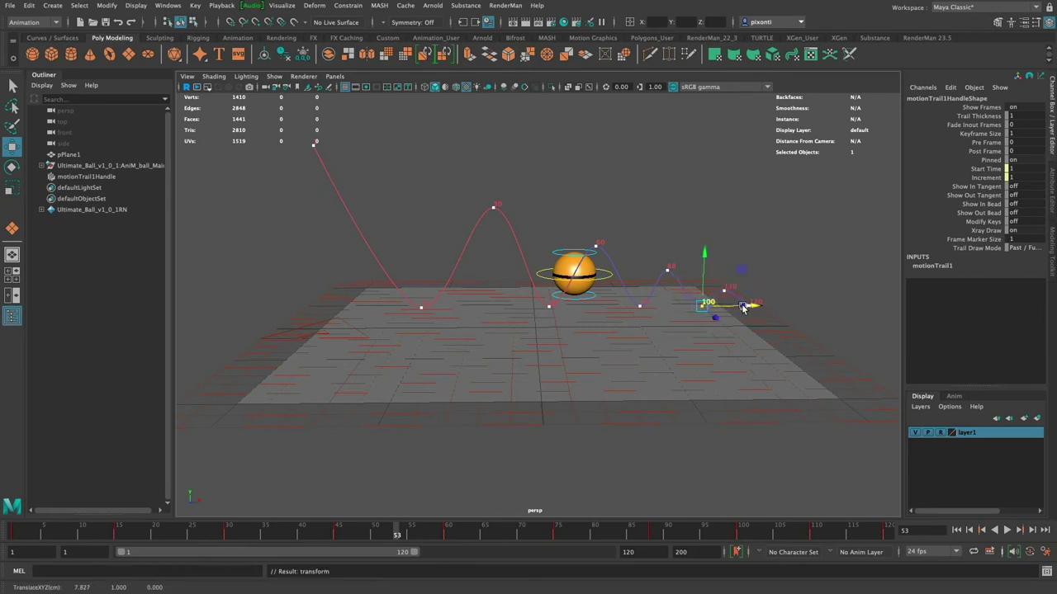
left_click(667, 269)
left_click_drag(730, 276, 725, 274)
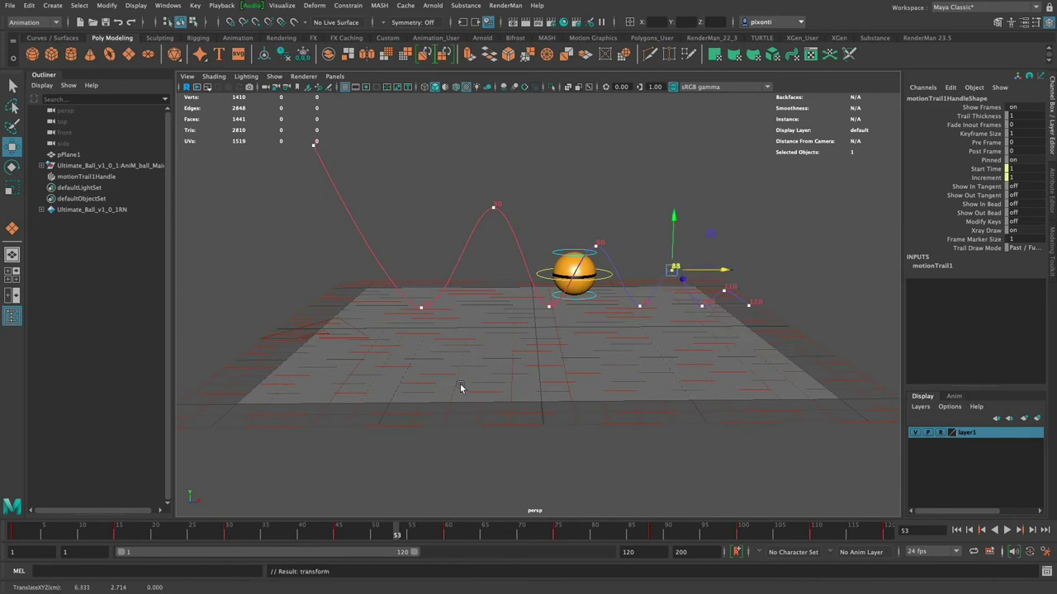
Move the final frame 120 ground contact slightly back along X toward the frame 110 peak.
left_click(702, 304)
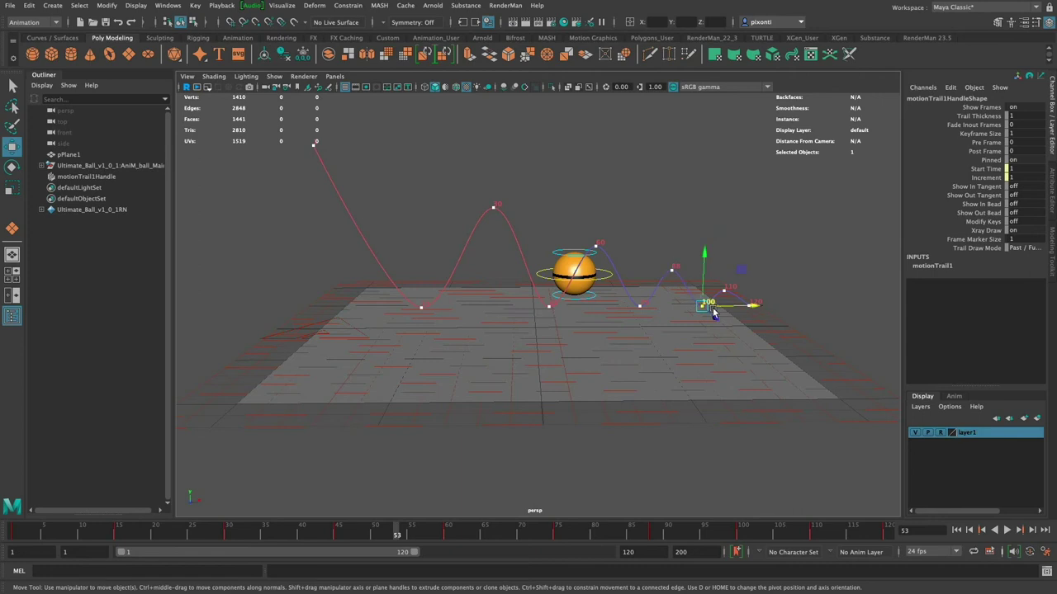
left_click(754, 306)
left_click_drag(792, 305, 785, 304)
Lower the frame 110 and 88 bounce peaks slightly, and lower the frame 60 peak to about Y 3.60.
left_click(724, 291)
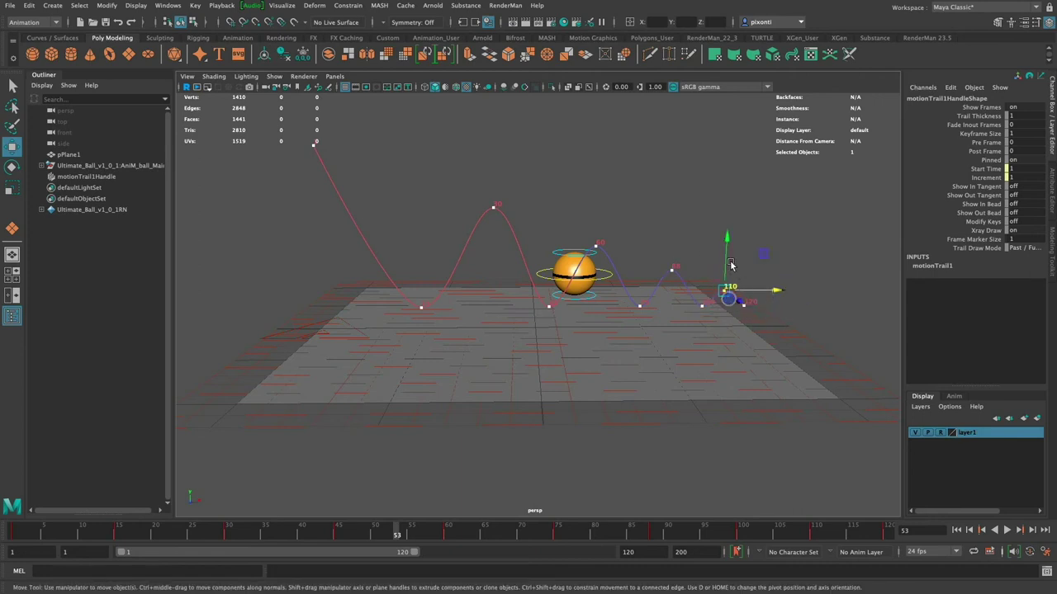
left_click_drag(725, 279, 675, 243)
left_click(595, 245)
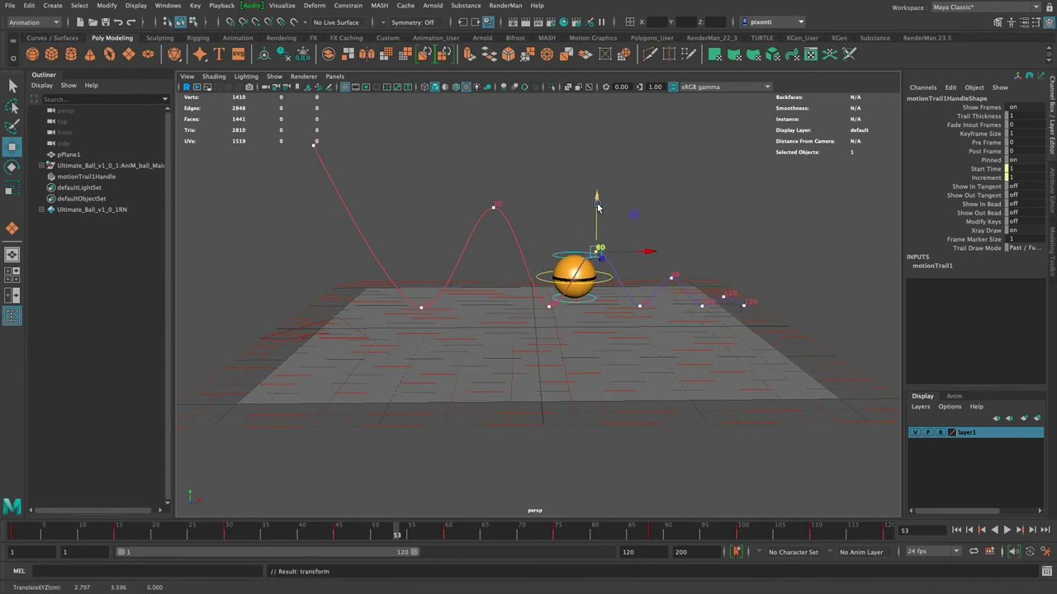
Play the bounce animation, stop it at frame 77, and select the trail's starting key for a closer look.
left_click(1007, 530)
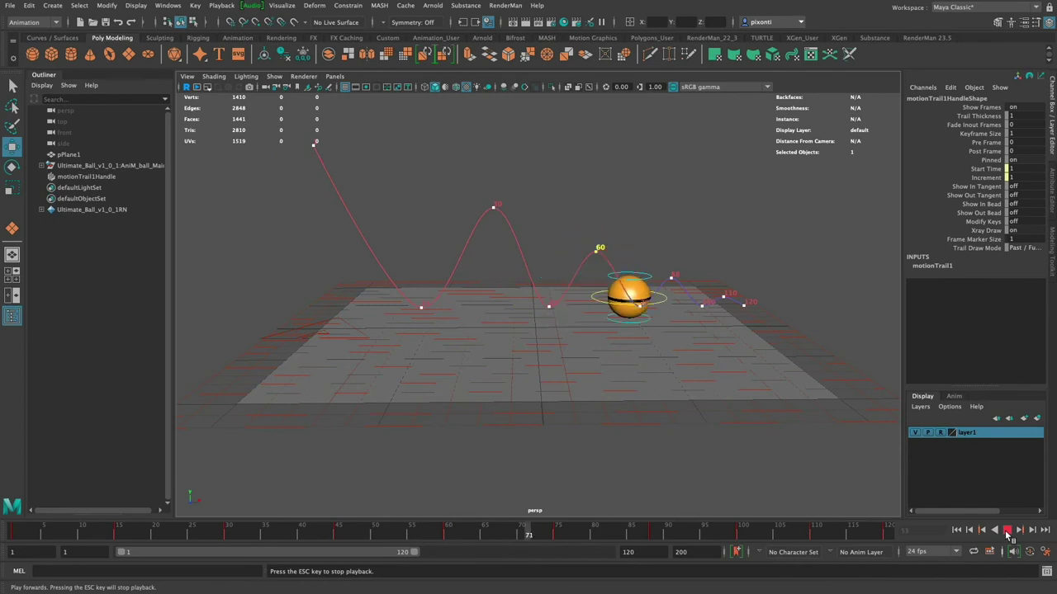
left_click(1007, 531)
left_click_drag(294, 135, 339, 165)
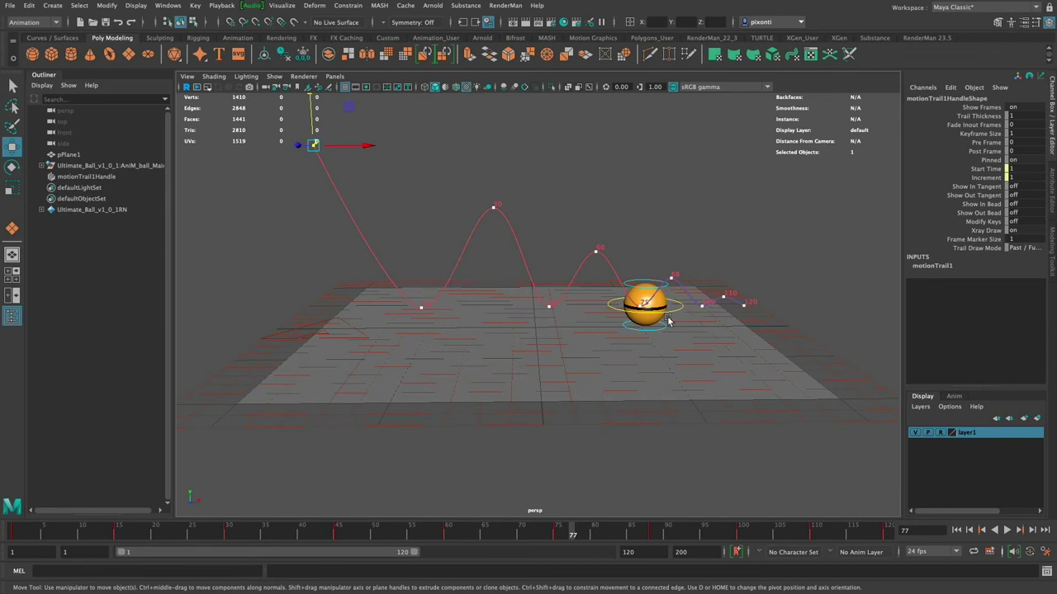
right_click_drag(669, 320, 713, 357, "alt")
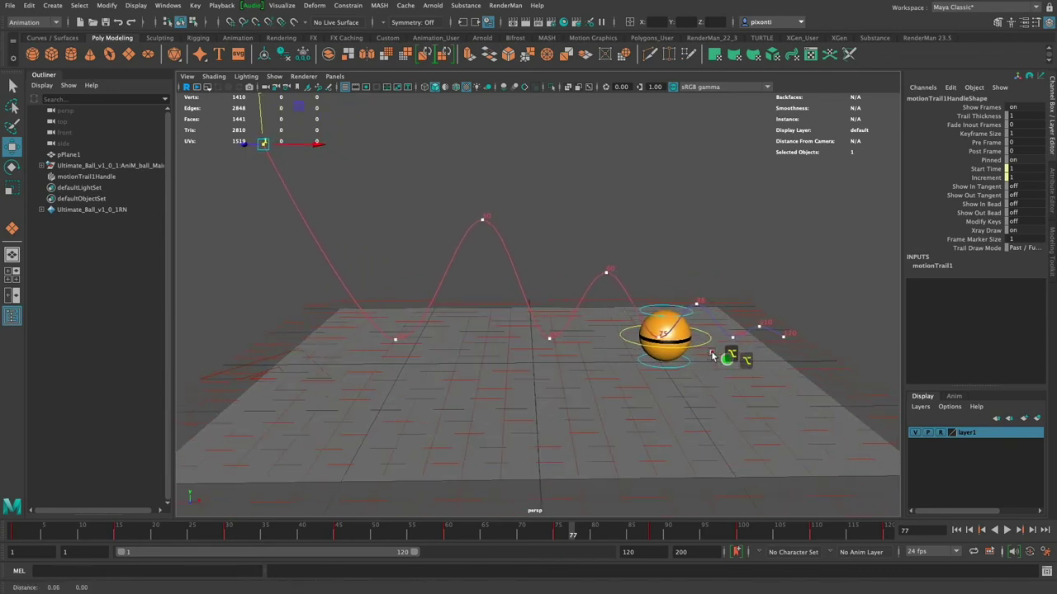
left_click_drag(713, 357, 710, 383, "alt")
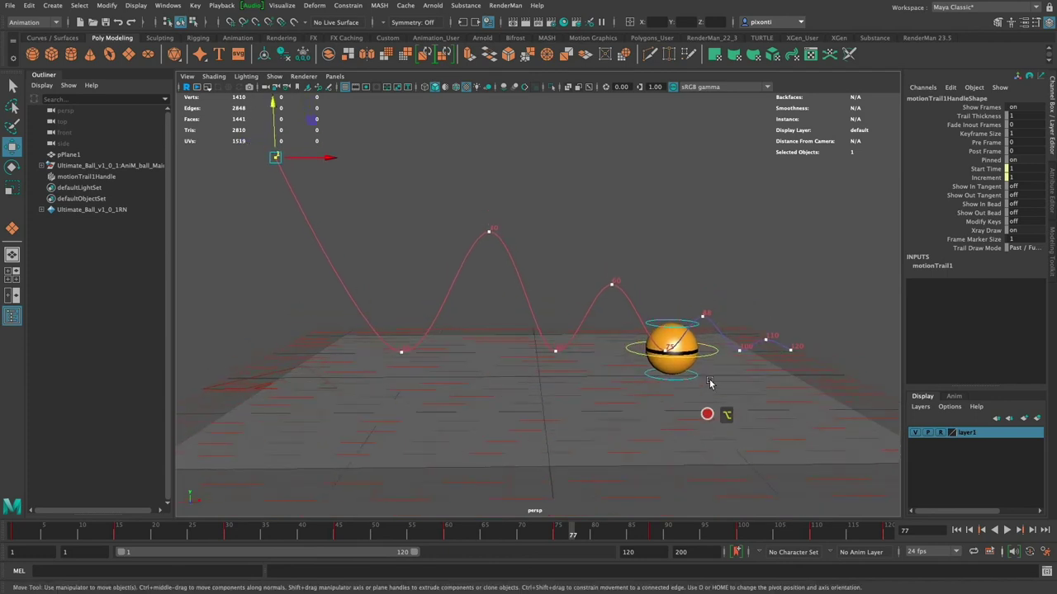
Select the frame 30 bounce peak on the motion trail, and enable Show In Tangent and Show Out Tangent.
left_click(400, 351)
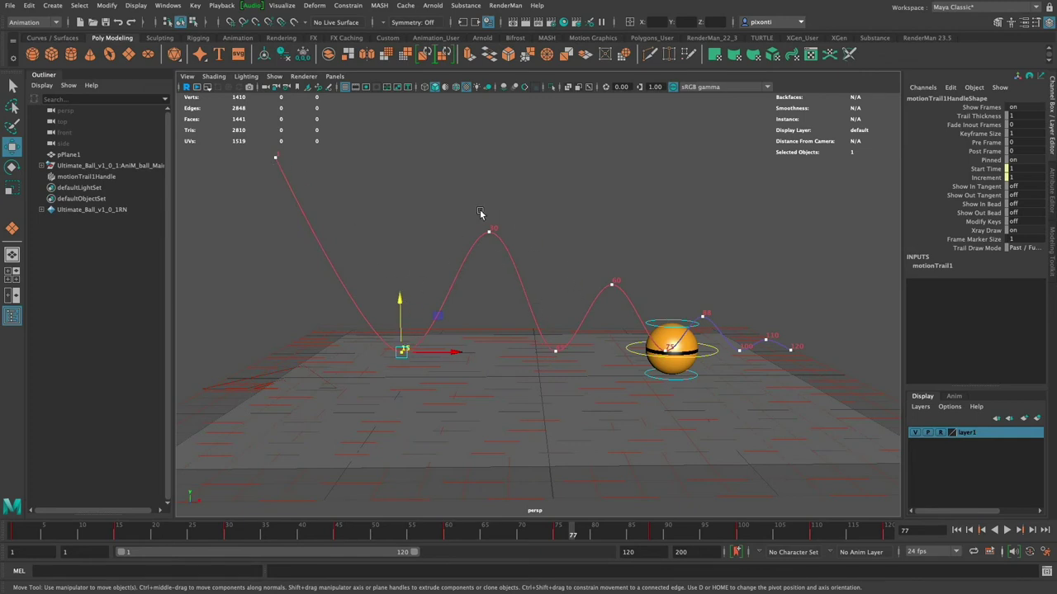
left_click_drag(479, 213, 519, 268)
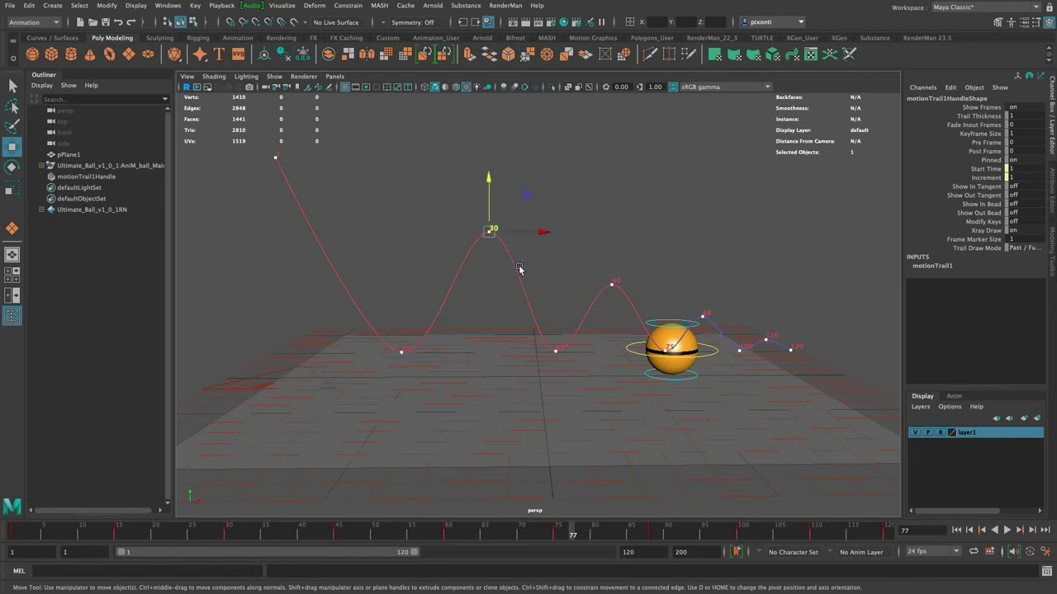
right_click(489, 231)
right_click(489, 232)
right_click(488, 234)
right_click(489, 234)
right_click(488, 234)
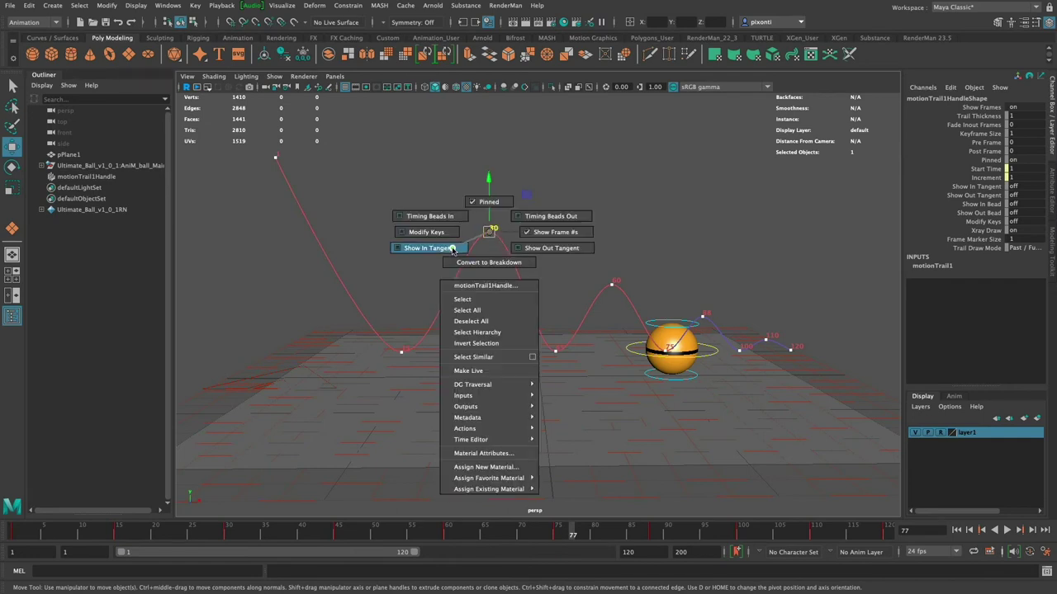
left_click(453, 250)
right_click(488, 231)
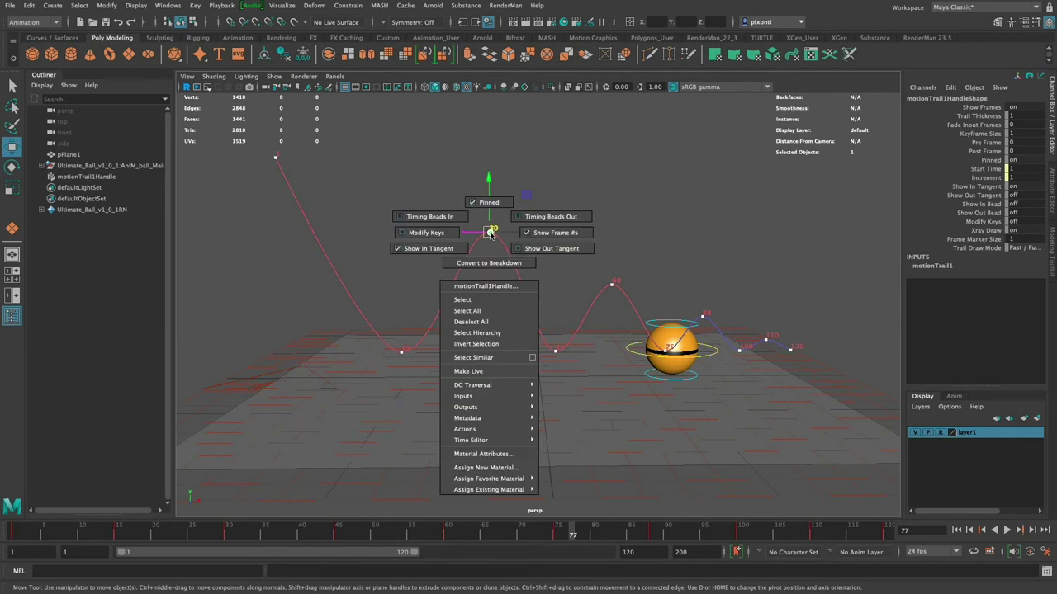
left_click(586, 234)
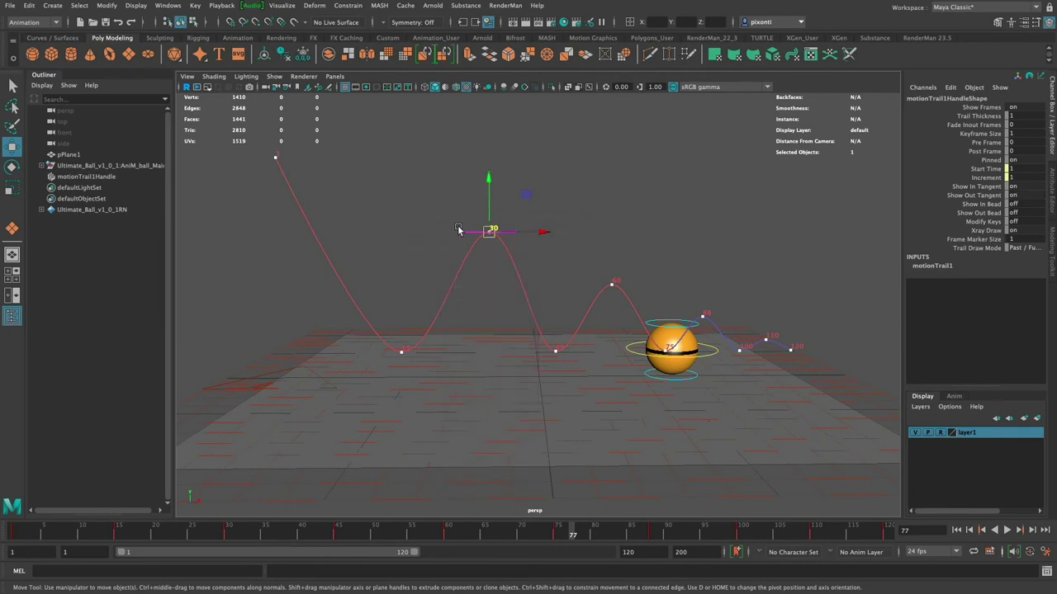
Lengthen the frame 30 peak's in tangent back along X to about -3.98 to widen the arc.
left_click_drag(449, 225, 471, 238)
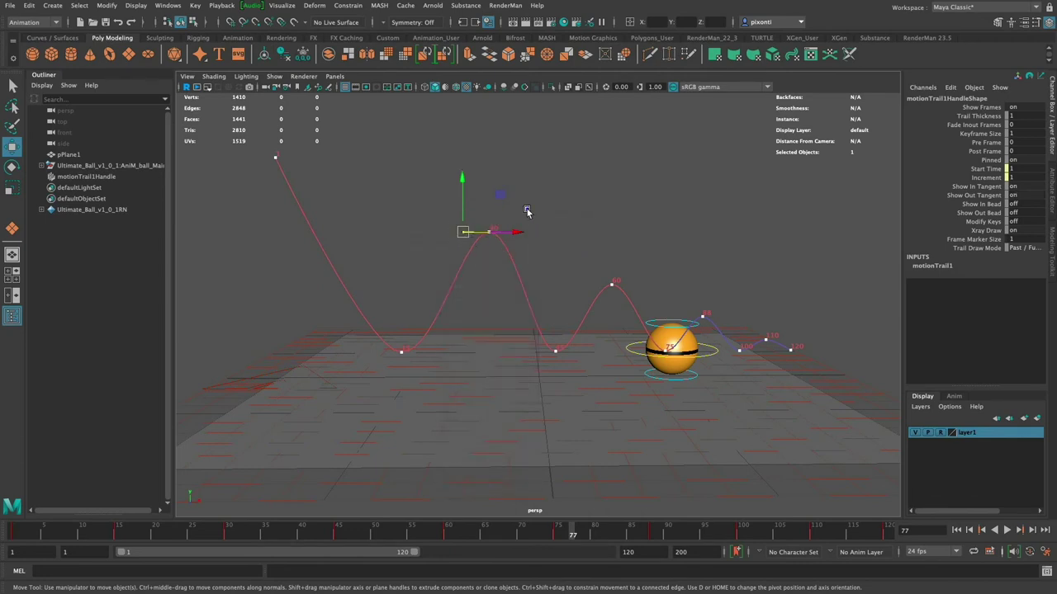
left_click_drag(525, 210, 486, 235)
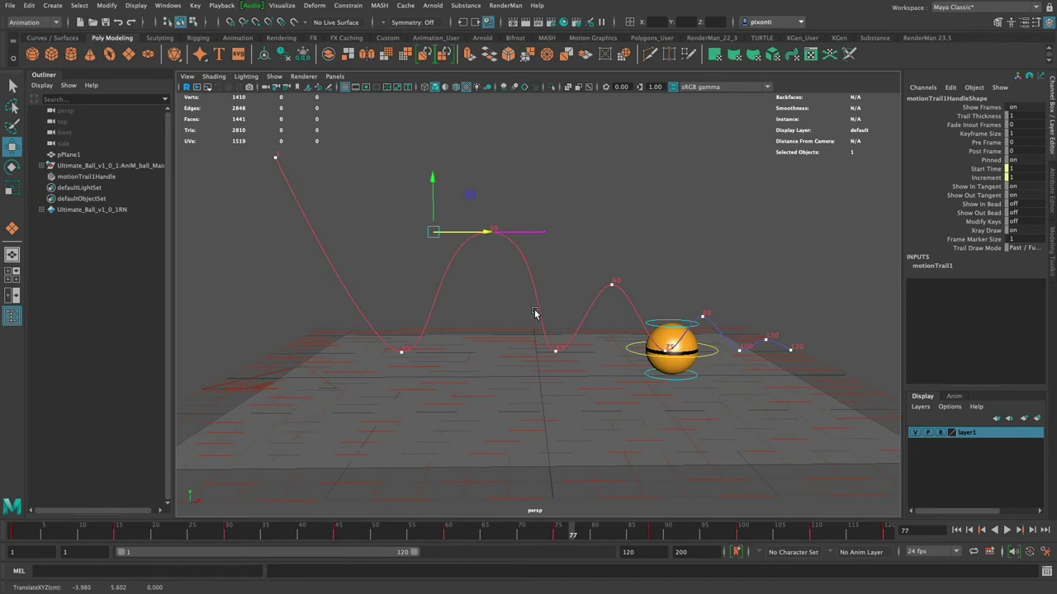
left_click(490, 233)
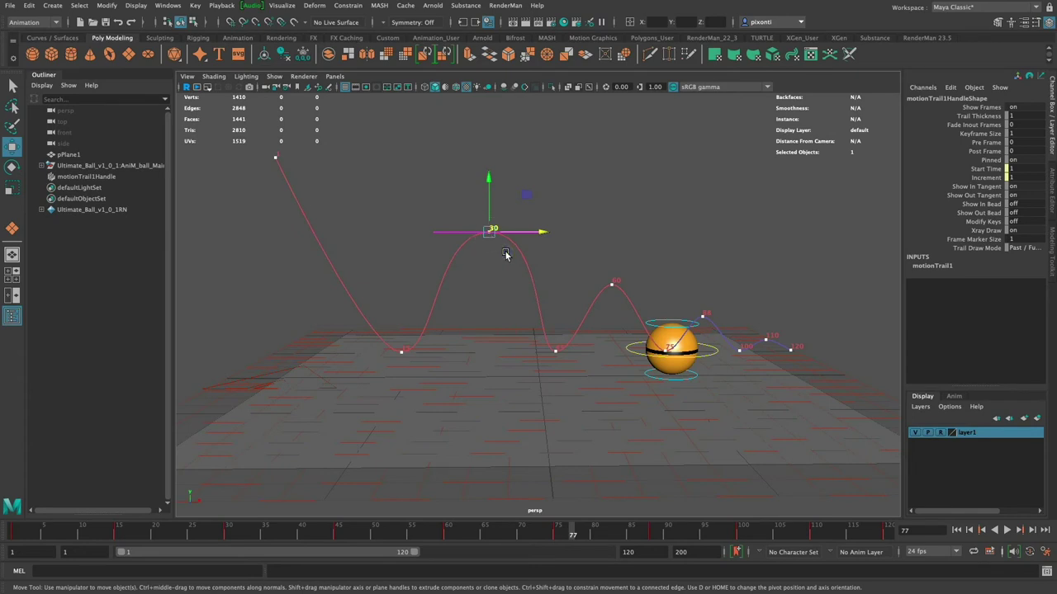
Check the Move tool's settings with the frame 30 peak selected, and close them.
left_click_drag(413, 215, 450, 248)
left_click(495, 231)
double_click(13, 149)
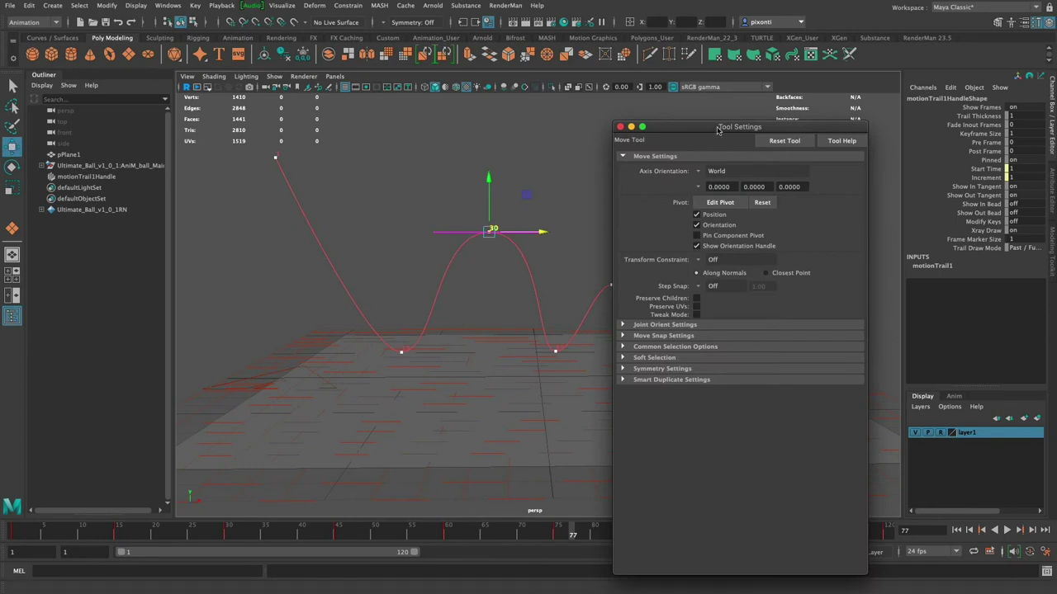
left_click(620, 126)
Shorten the frame 30 peak's out tangent slightly, and level it at about Y 5.60.
left_click(431, 233)
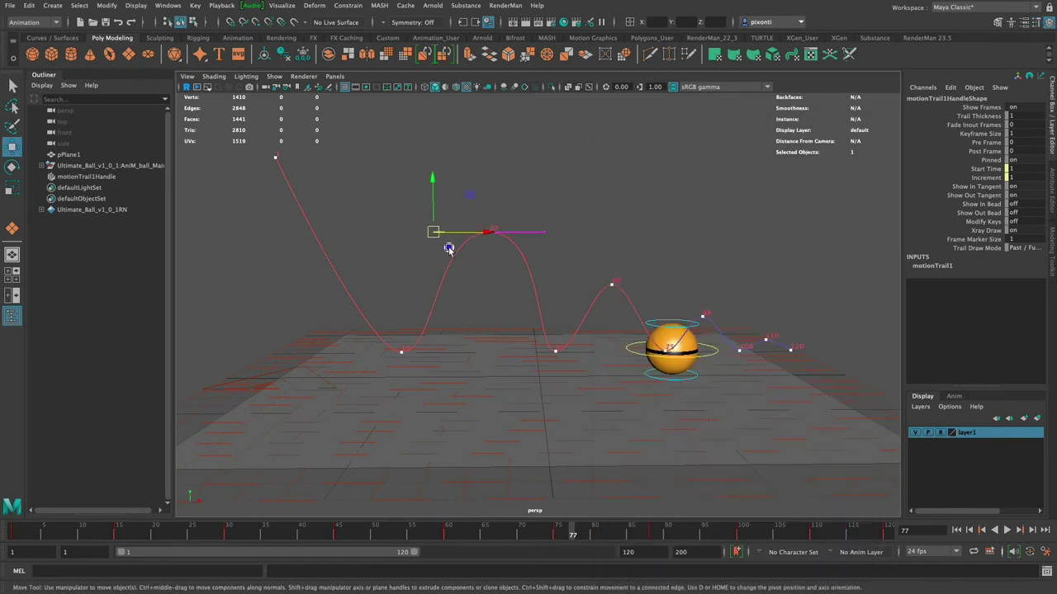
left_click(544, 233)
mouse_move(545, 182)
left_mouse_down()
mouse_move(545, 169)
mouse_move(547, 183)
left_mouse_up()
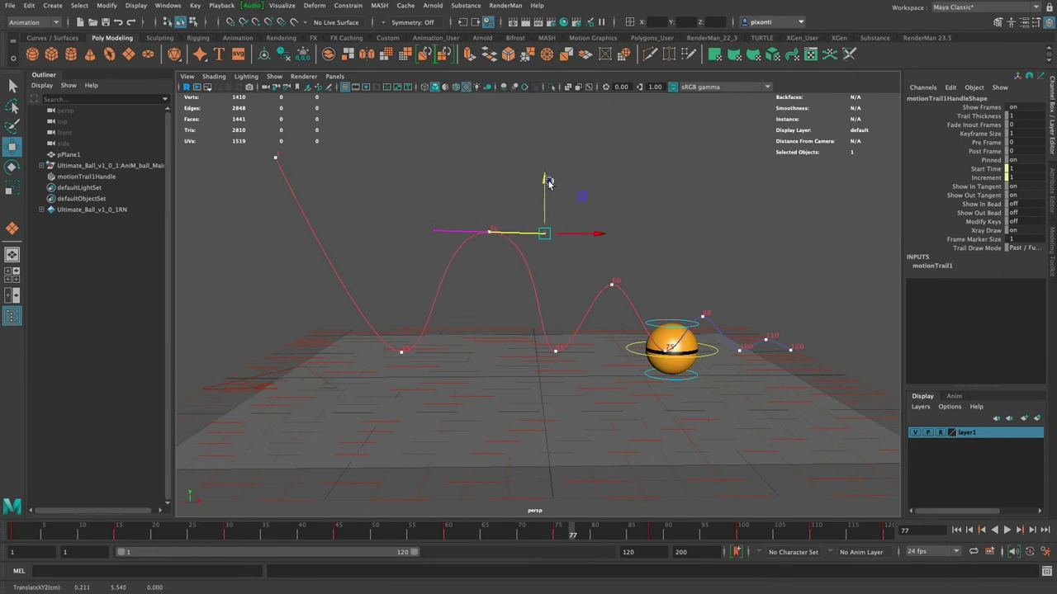
mouse_move(595, 236)
left_mouse_down()
mouse_move(615, 230)
mouse_move(594, 228)
left_mouse_up()
mouse_move(547, 189)
left_mouse_down()
mouse_move(542, 148)
mouse_move(546, 178)
left_mouse_up()
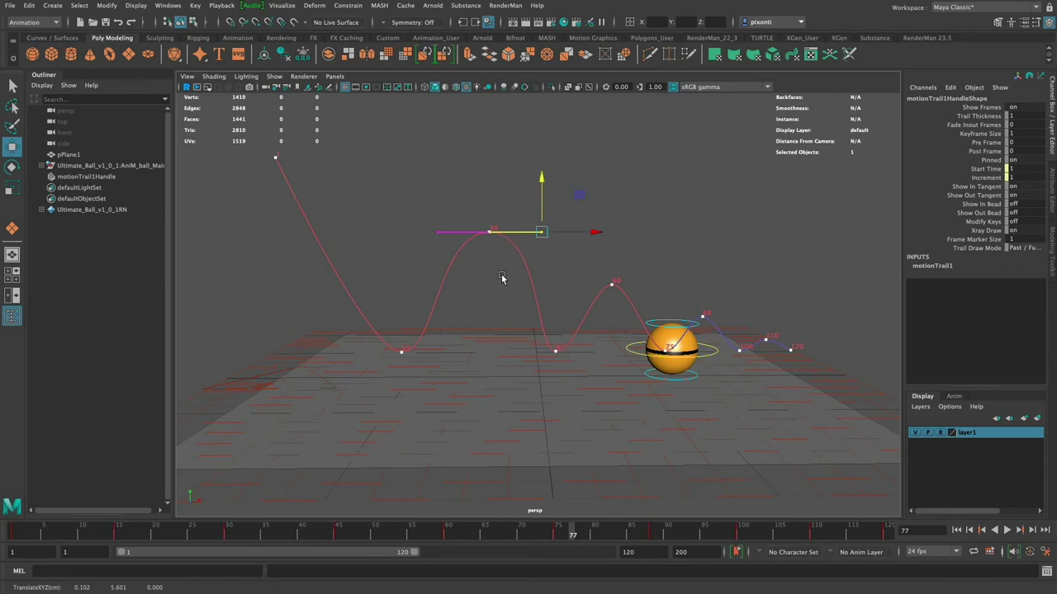
Lengthen the frame 60 peak's in tangent back along X to about 1.49 to widen the arc.
left_click(555, 350)
left_click(612, 285)
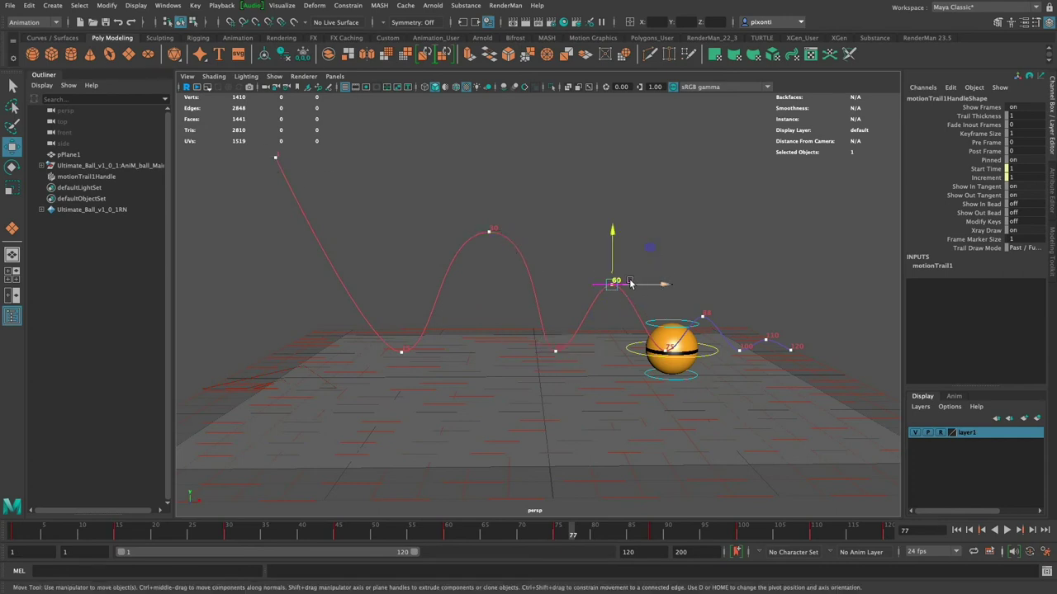
left_click(594, 285)
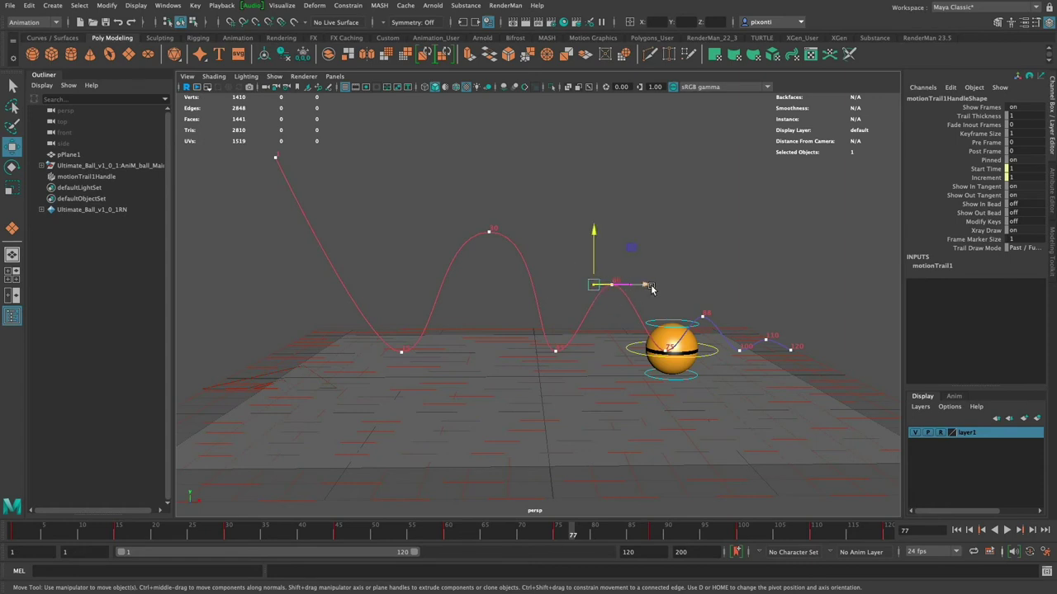
left_click_drag(651, 288, 632, 286)
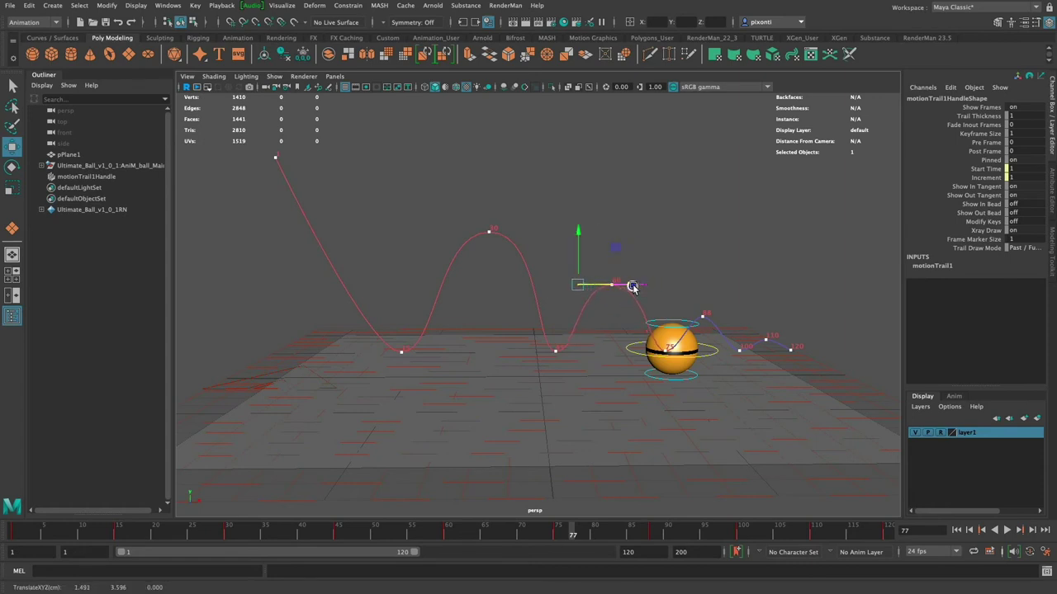
Try to raise the frame 15 contact's in and out tangents along Y for a sharp bounce, and undo both moves.
left_click(400, 353)
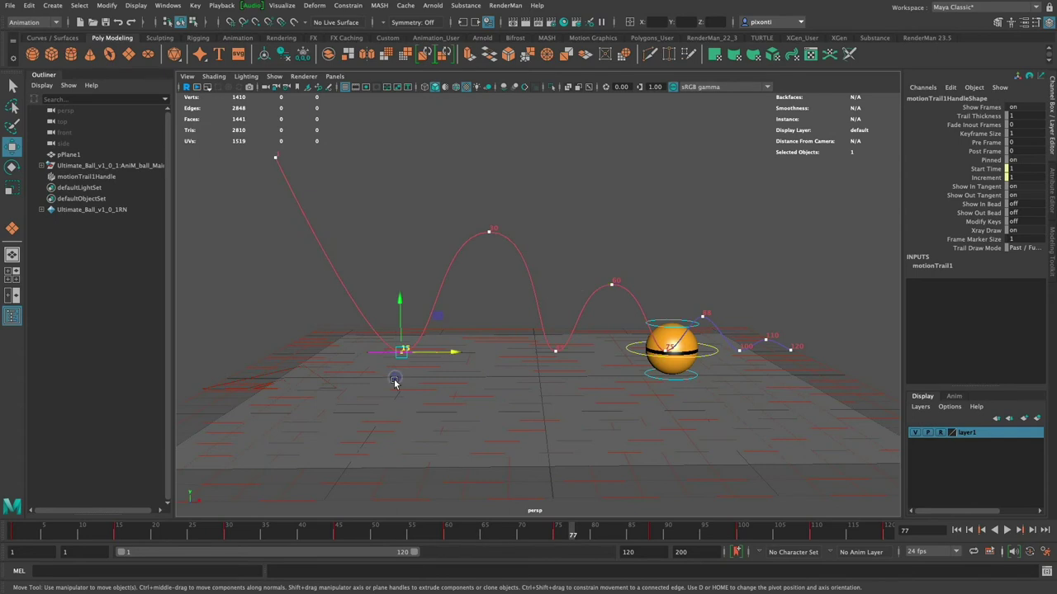
left_click(394, 381)
left_click_drag(393, 381, 387, 275)
left_click_drag(422, 415, 435, 260)
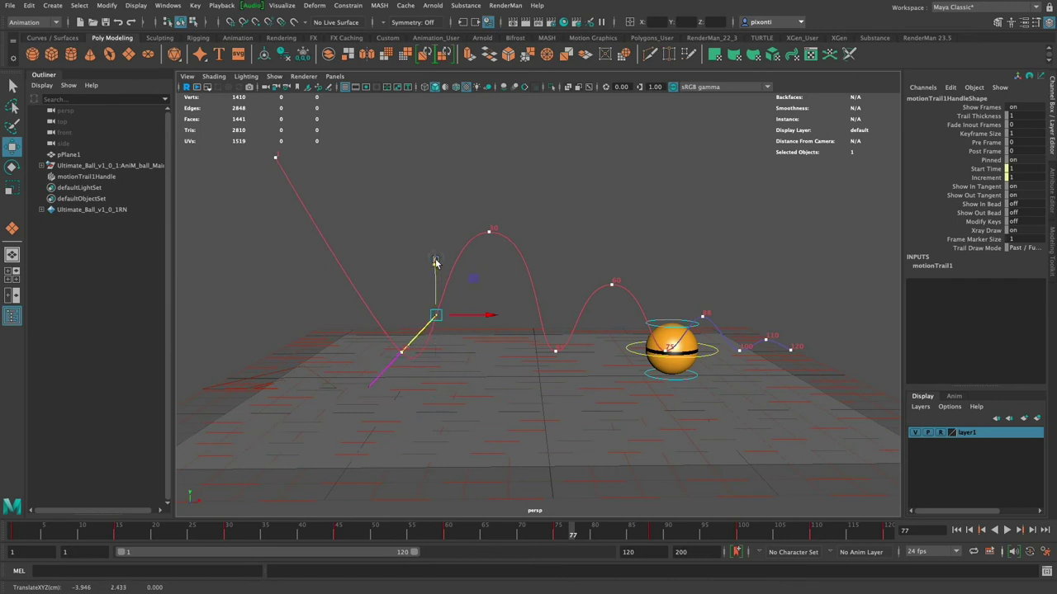
key("super+z")
key("super+z")
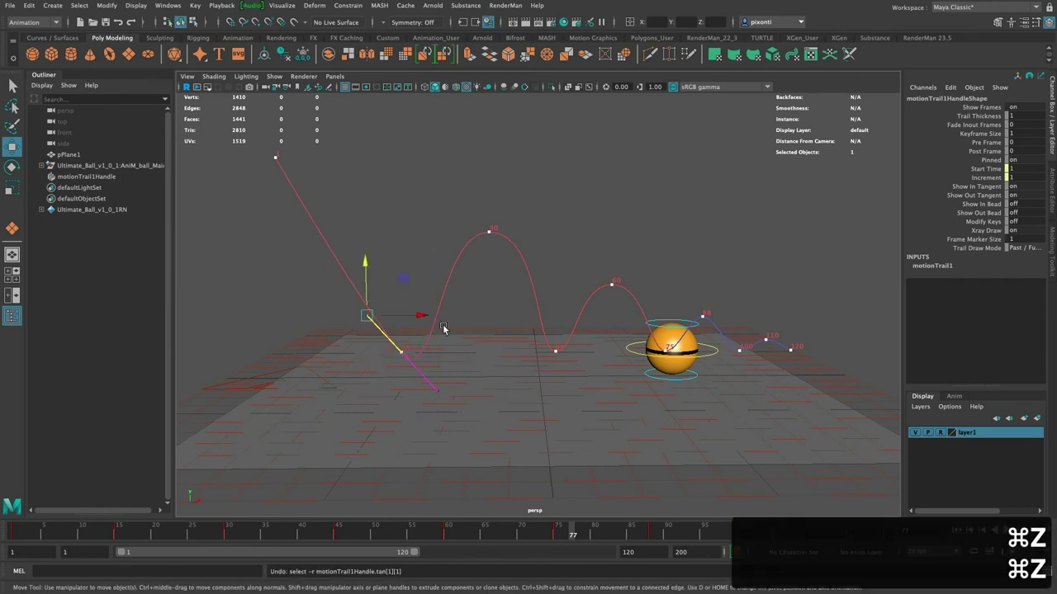
key("super+z")
key("super+z")
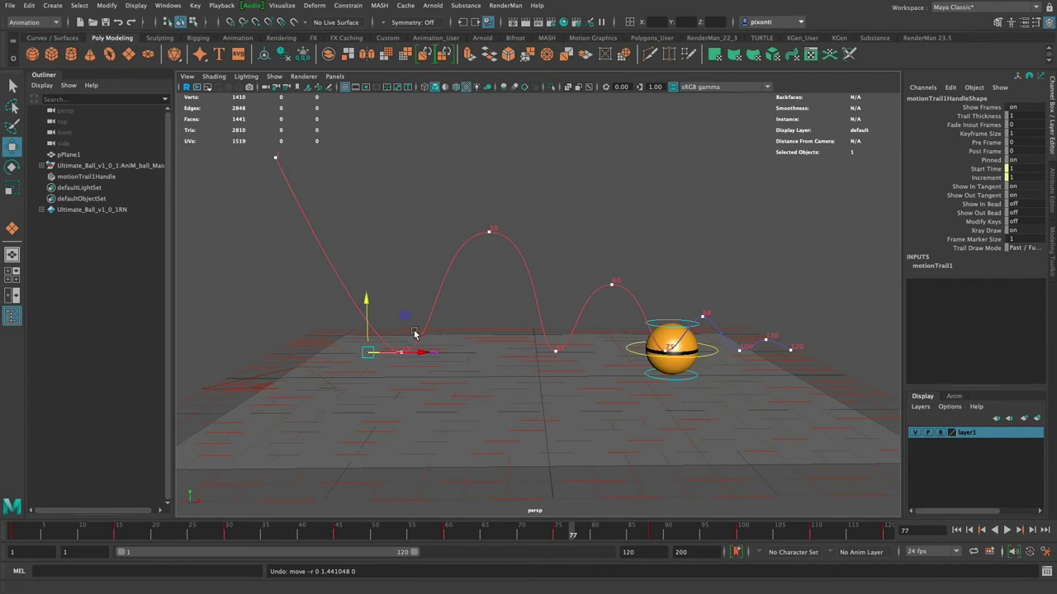
Go to the frame 15 contact key and set its tangents to Linear.
left_click(229, 536)
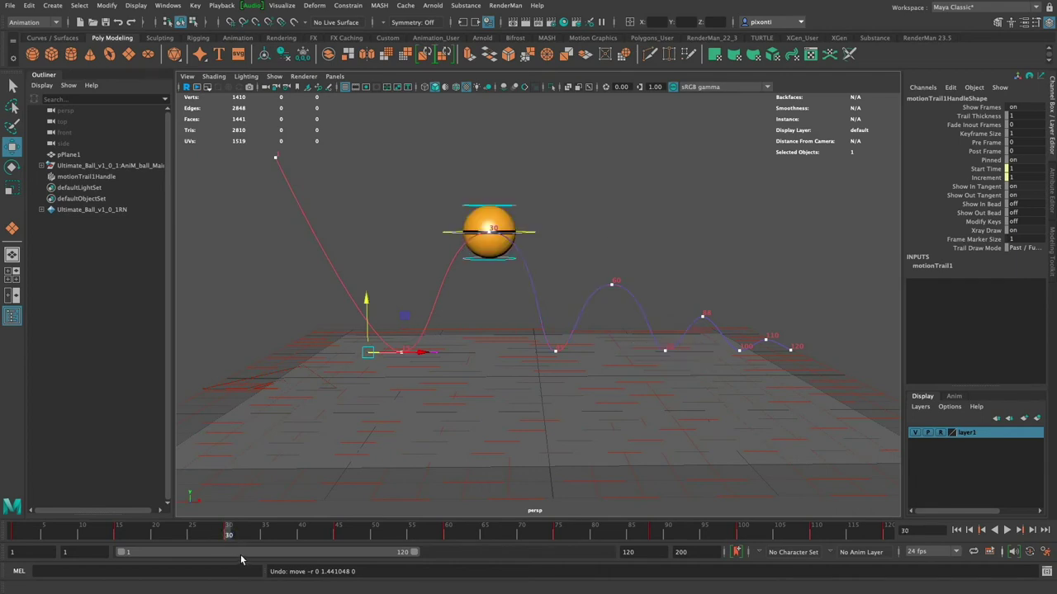
left_click(118, 535)
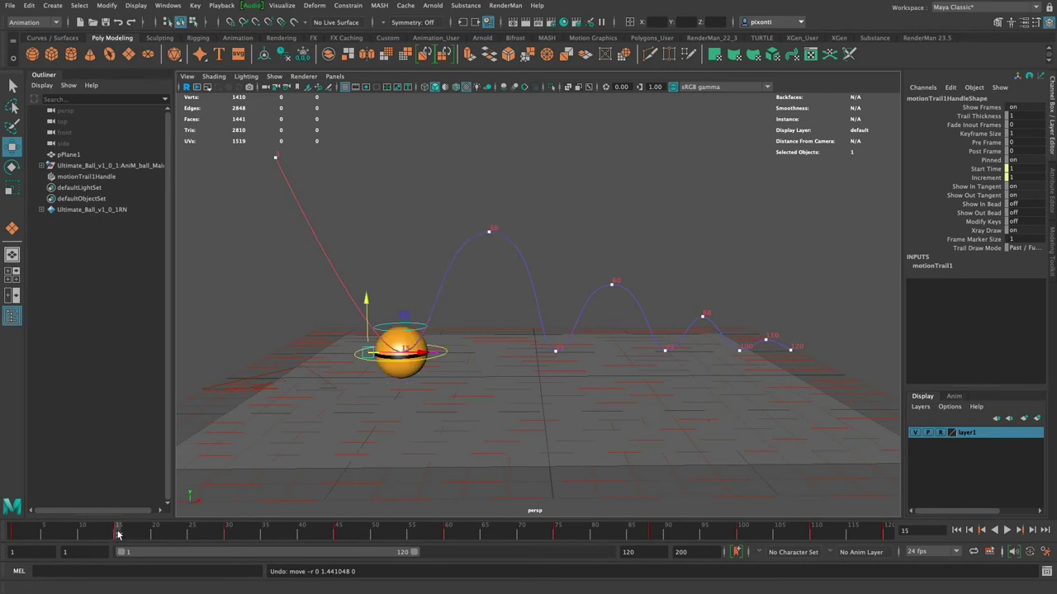
right_click(118, 534)
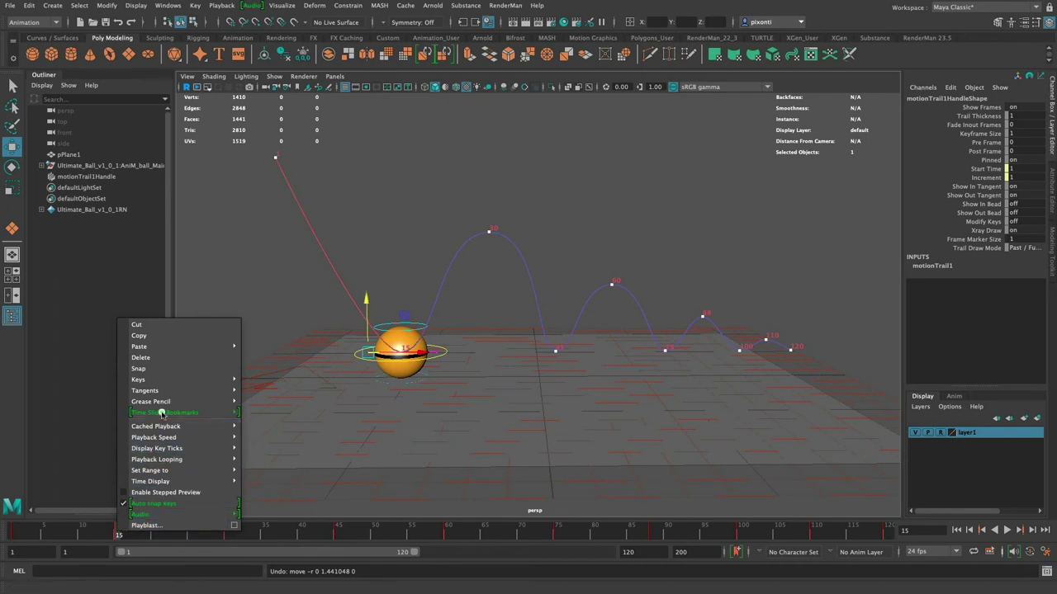
mouse_move(176, 391)
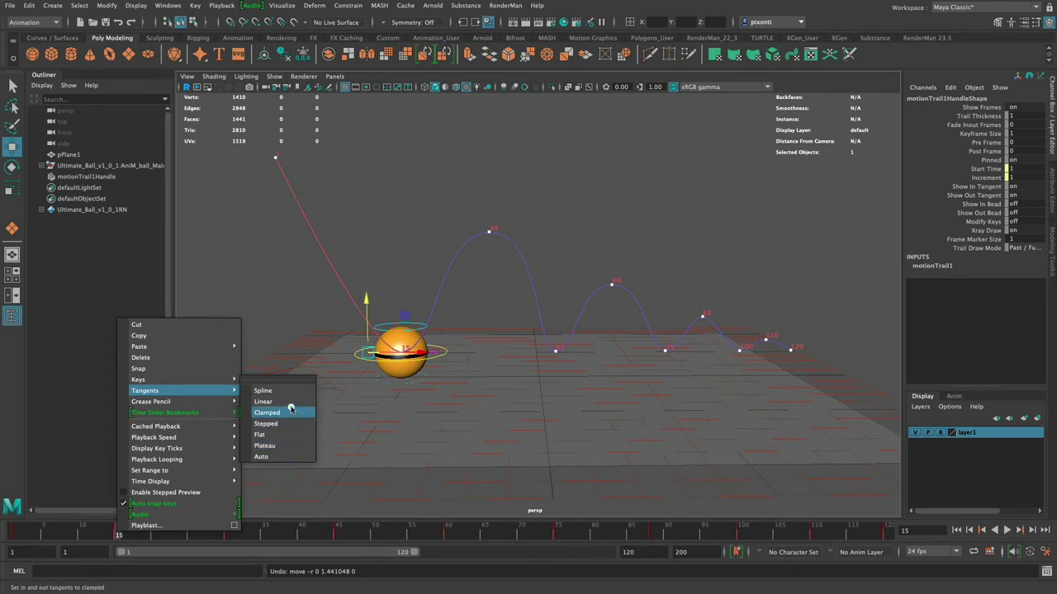
left_click(264, 401)
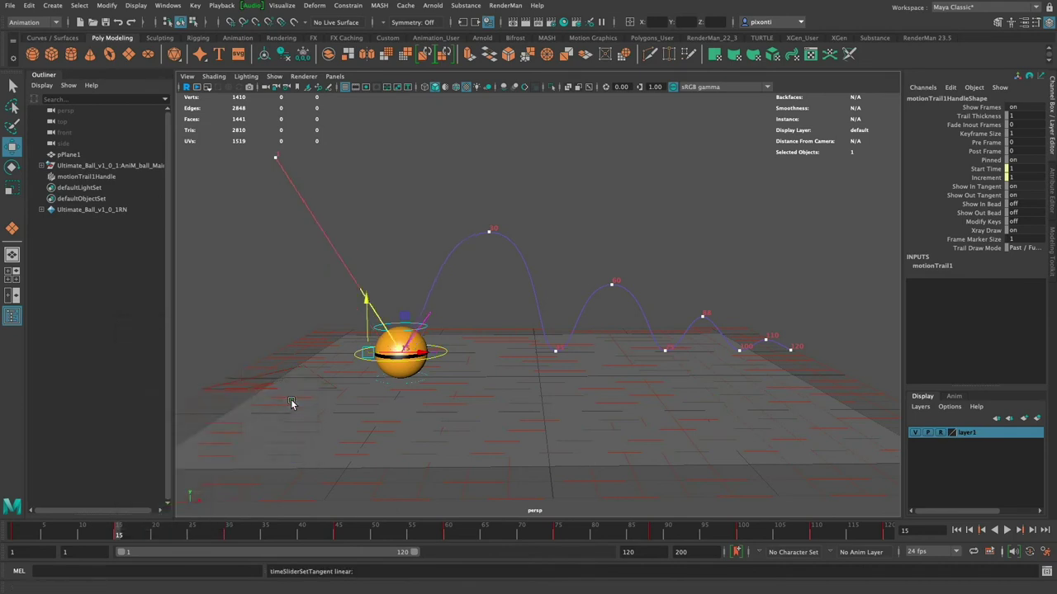
Set the tangents of the frame 45 contact key to Linear.
left_click(332, 535)
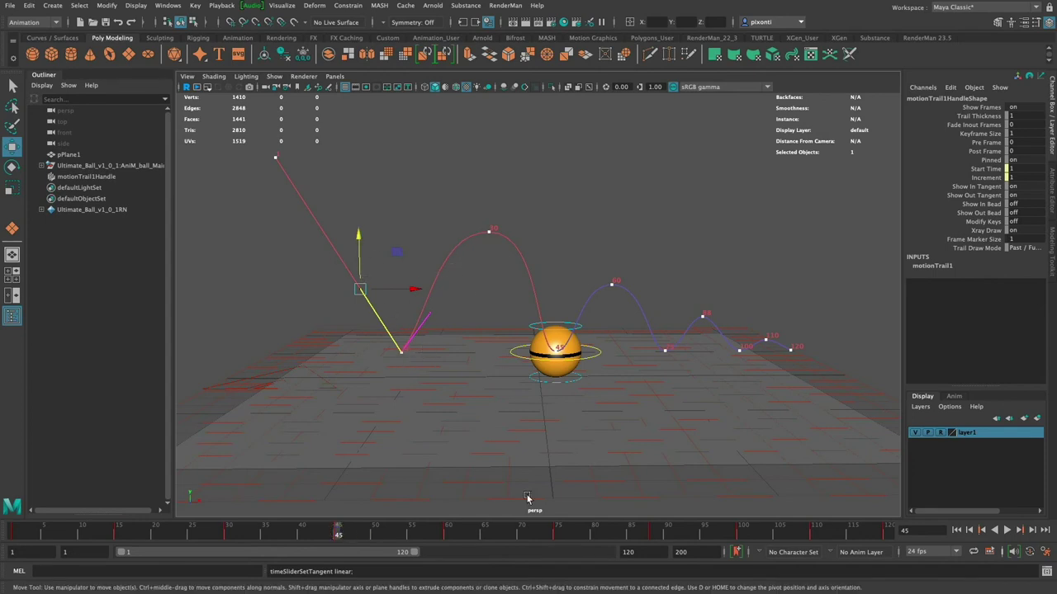
right_click(341, 536)
mouse_move(448, 389)
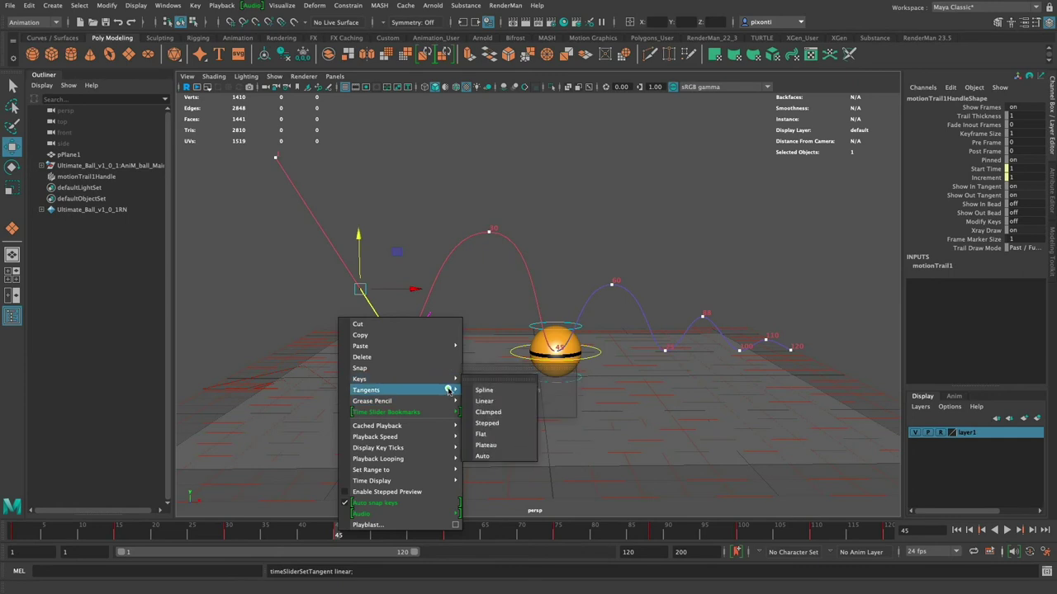
left_click(522, 402)
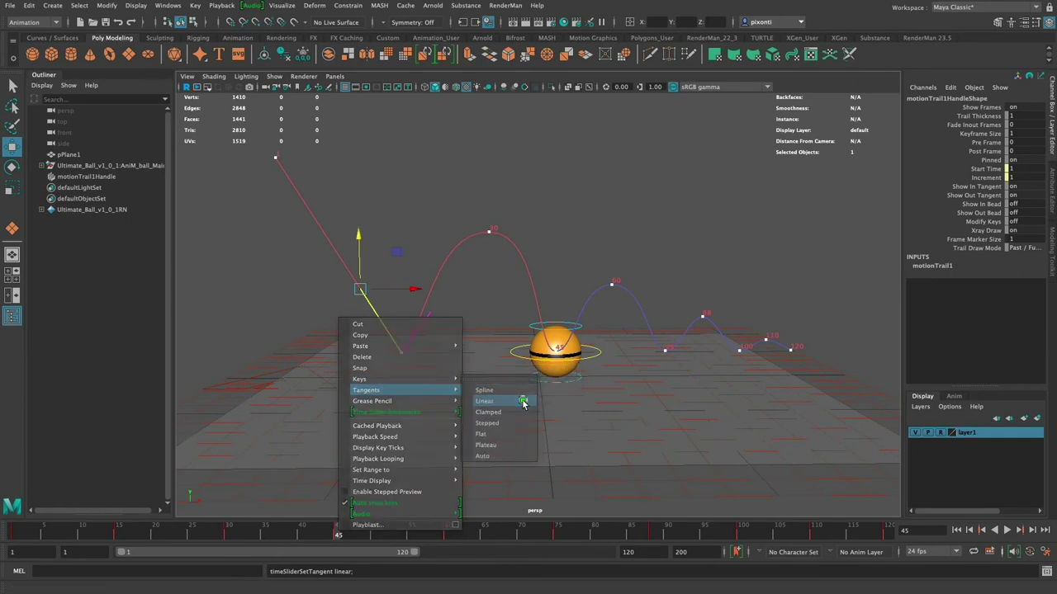
Set the tangents of the frame 75 contact key to Linear.
left_click(559, 538)
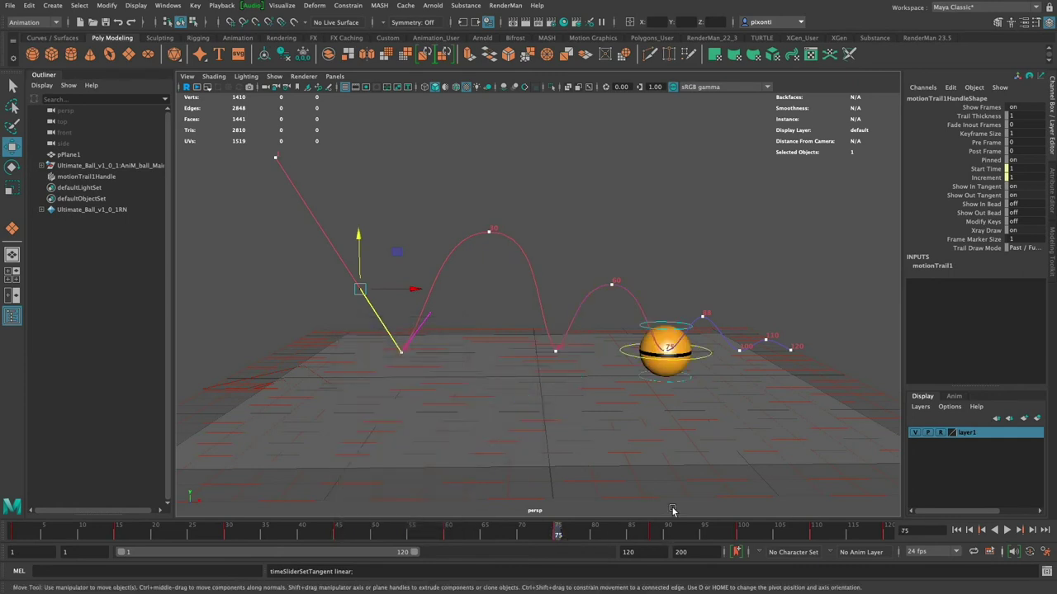
right_click(558, 537)
mouse_move(637, 397)
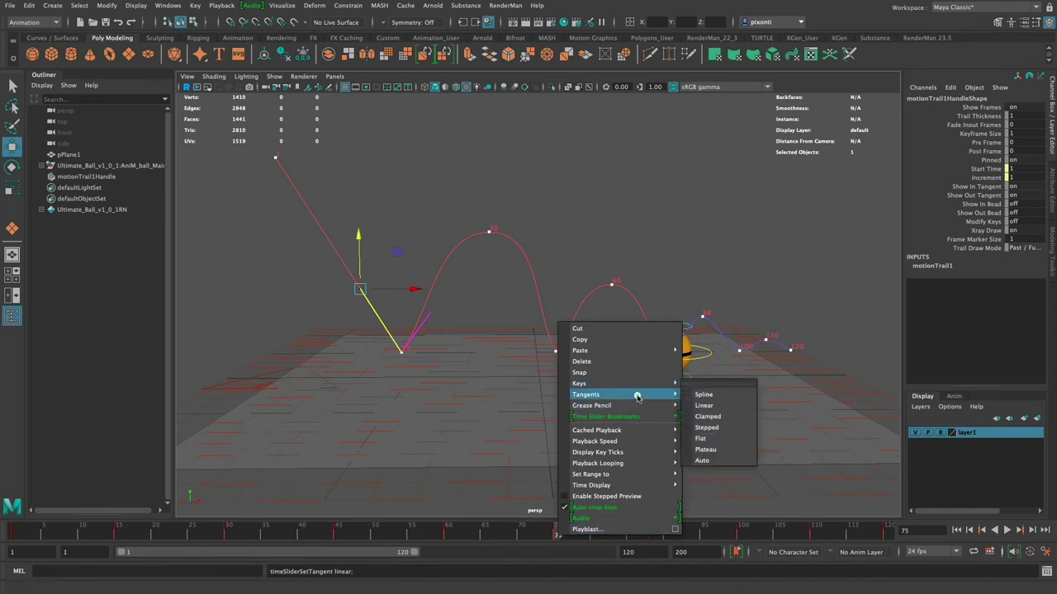
left_click(718, 394)
Set the tangents of the frame 100 contact key to Linear.
left_click(741, 535)
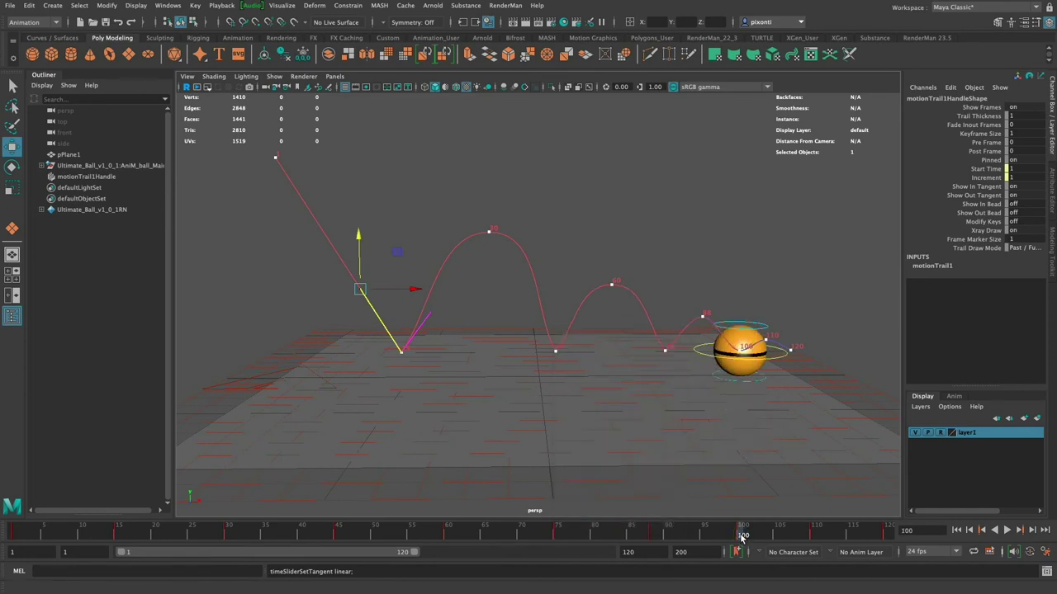
right_click(741, 535)
mouse_move(788, 395)
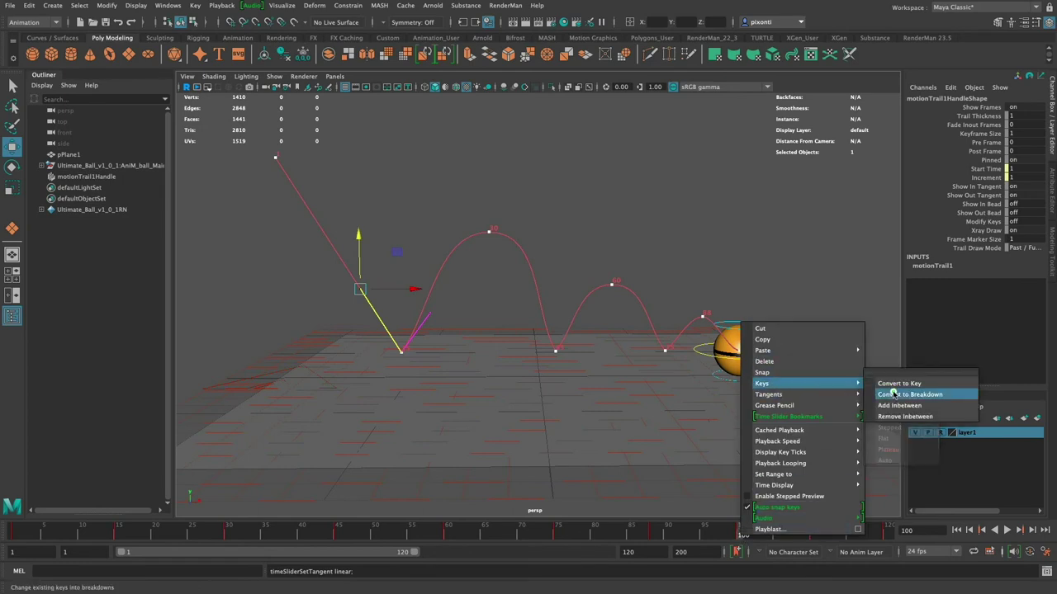
left_click(912, 407)
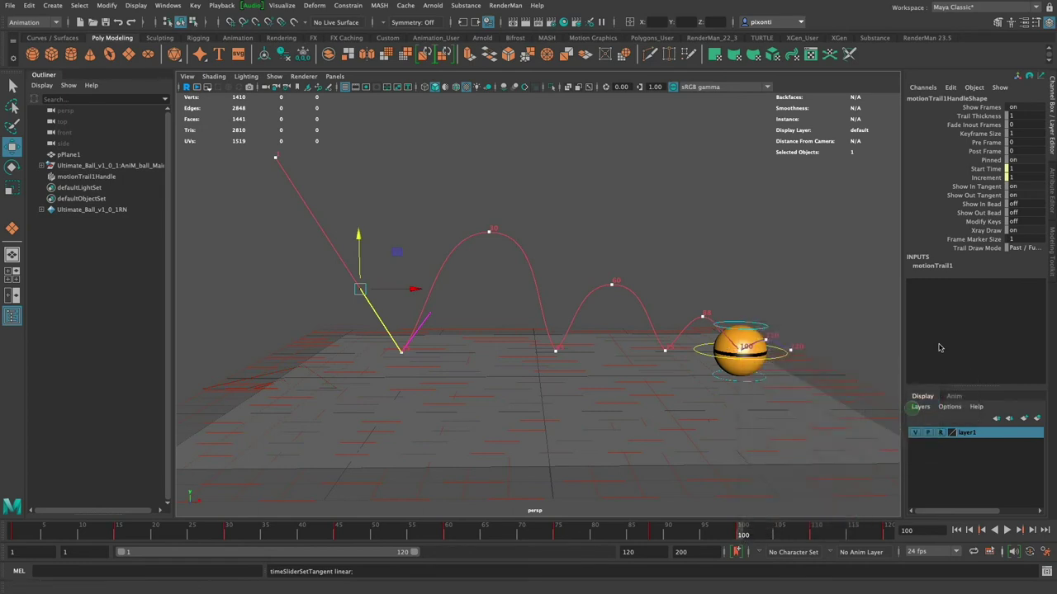
Steepen the frame 15 contact's out tangent on the motion trail by moving it back along X to about -4.99.
left_click(554, 350)
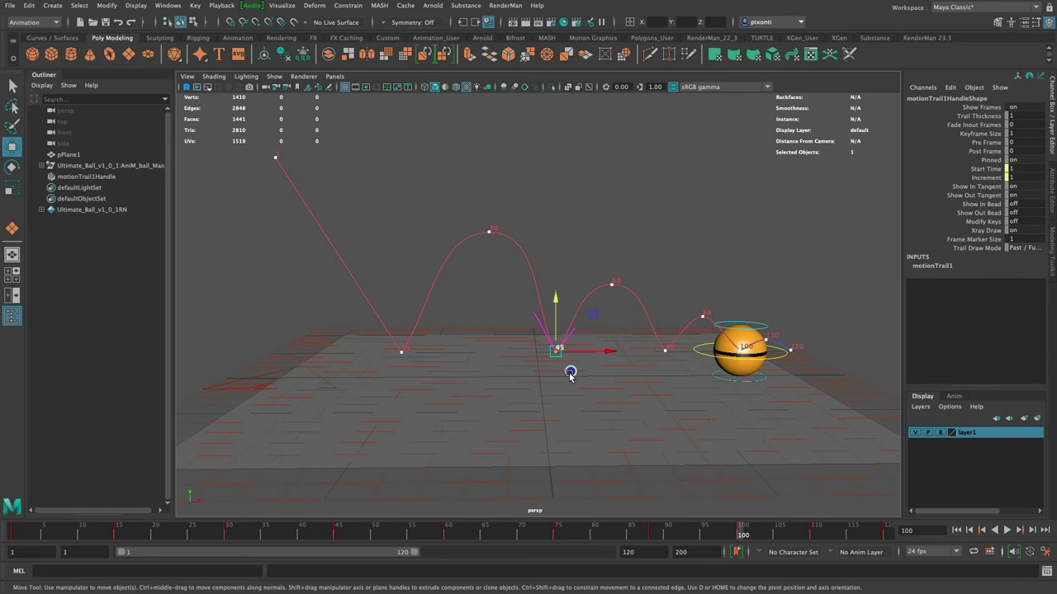
left_click(535, 312)
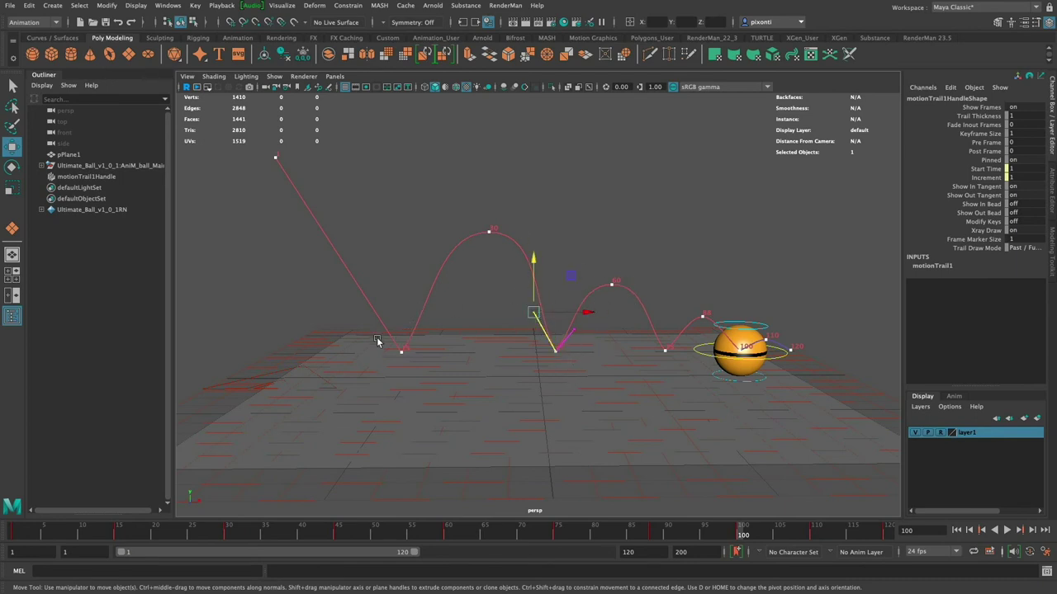
left_click(401, 351)
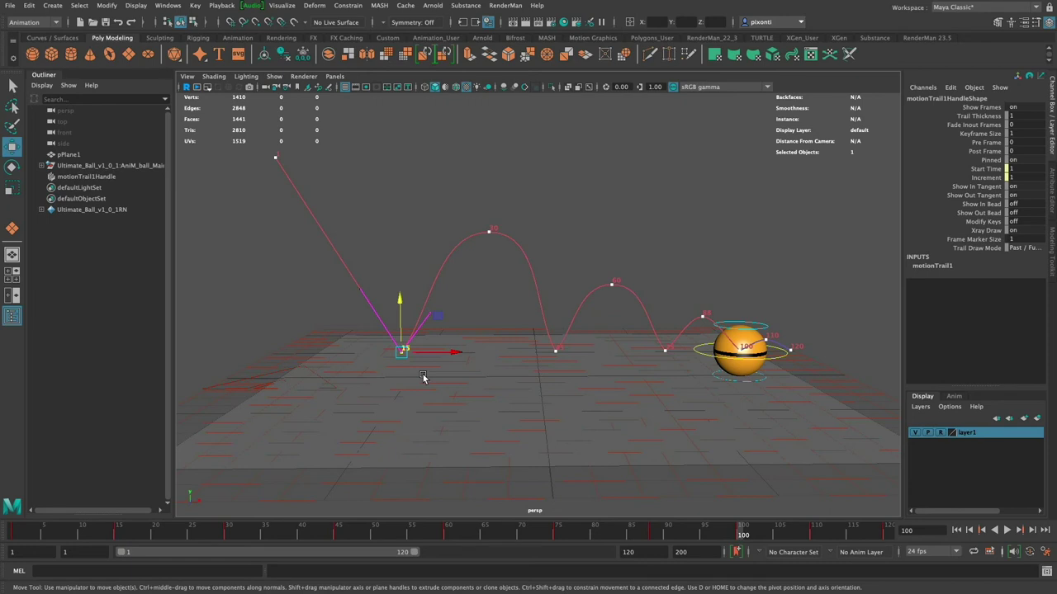
left_click(422, 336)
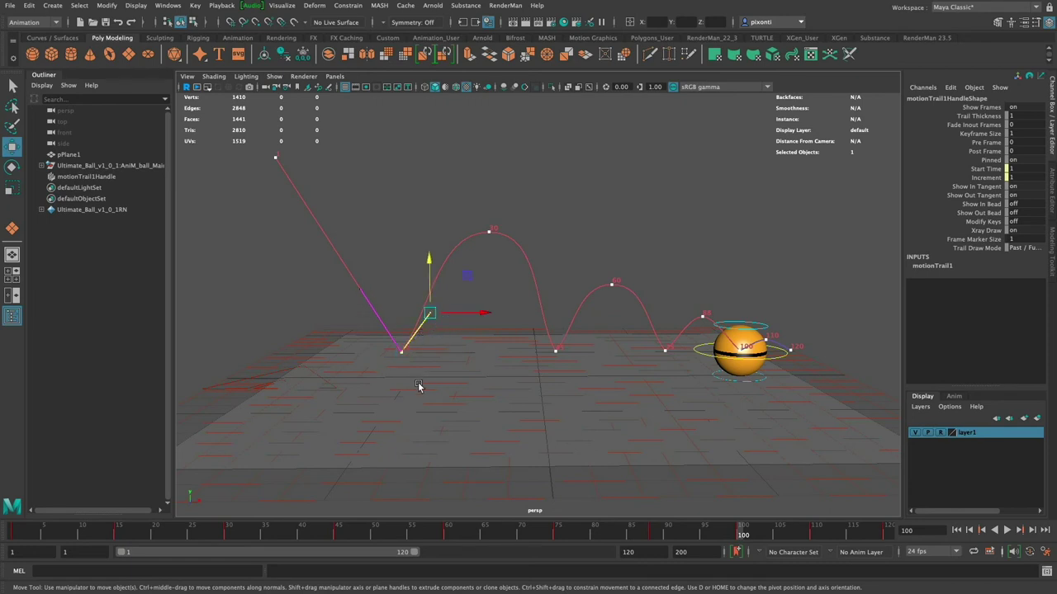
left_click(403, 351)
left_click(427, 314)
left_click_drag(485, 315, 469, 312)
left_click_drag(464, 315, 464, 312)
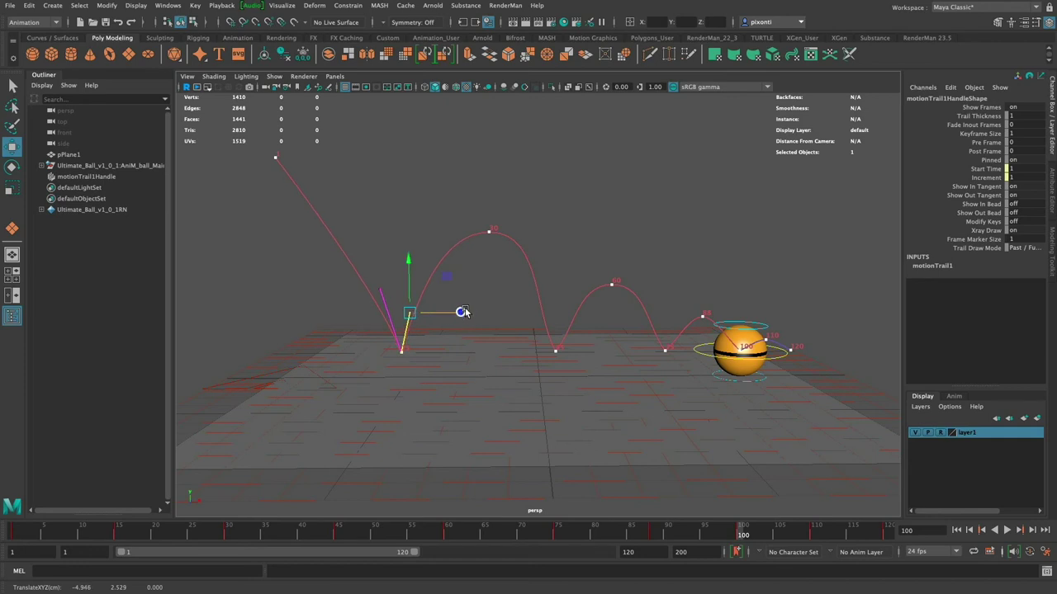
key("ctrl+z")
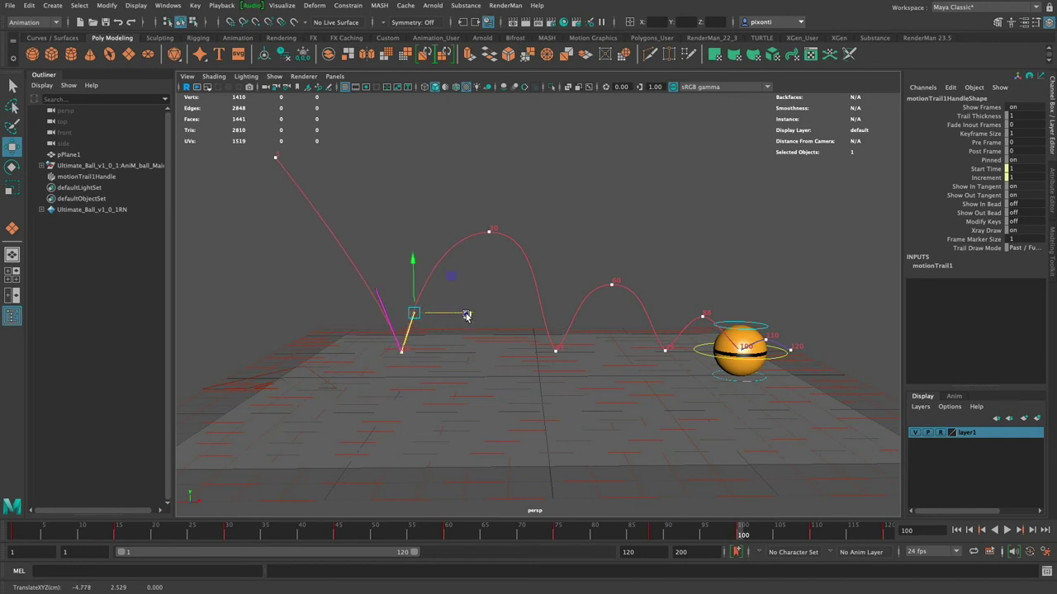
left_click_drag(469, 311, 463, 312)
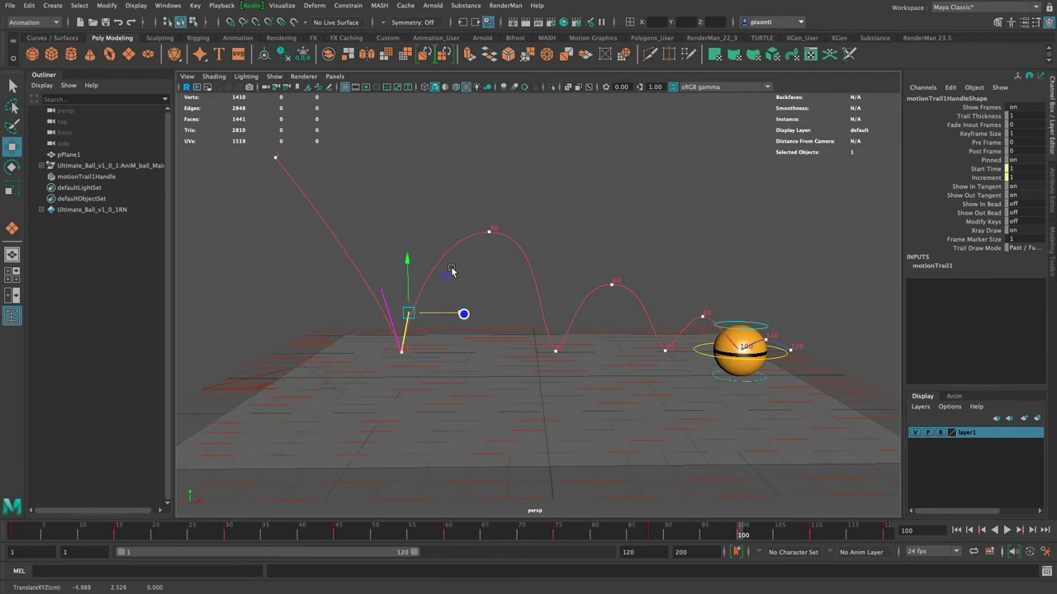
Steepen the frame 45 contact's in tangent by moving it forward along X to about 0.27.
left_click(558, 350)
left_click(542, 312)
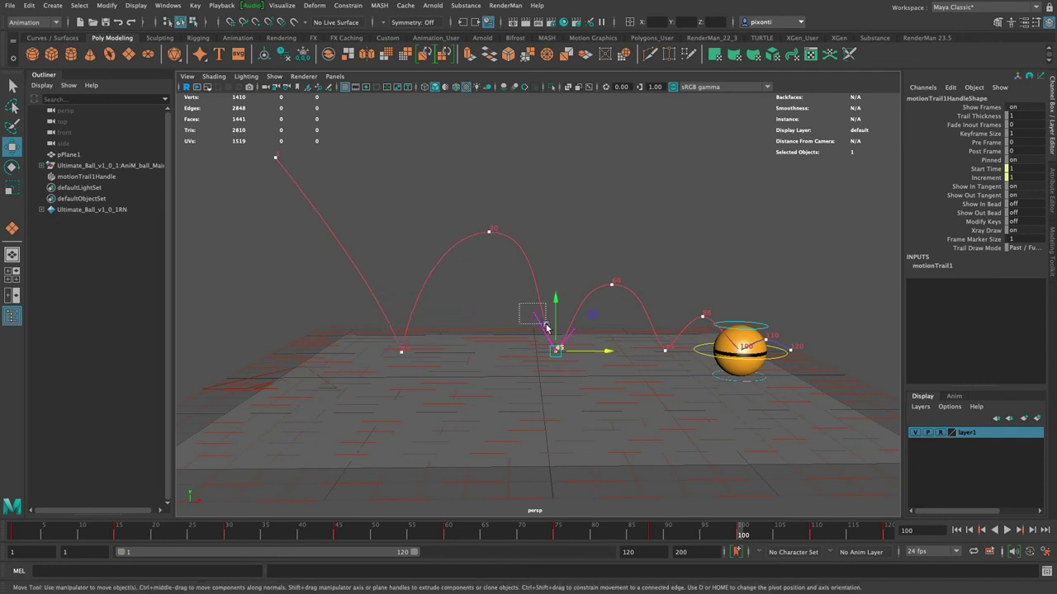
left_click_drag(595, 315, 600, 319)
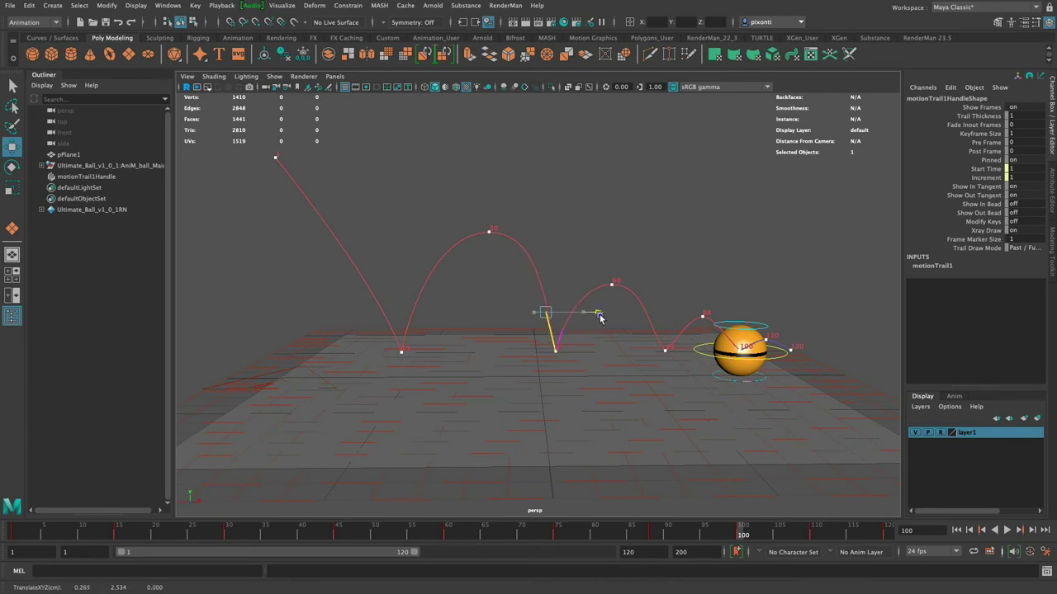
Shift the frame 30 bounce peak slightly back along X to balance the first arc.
left_click(489, 232)
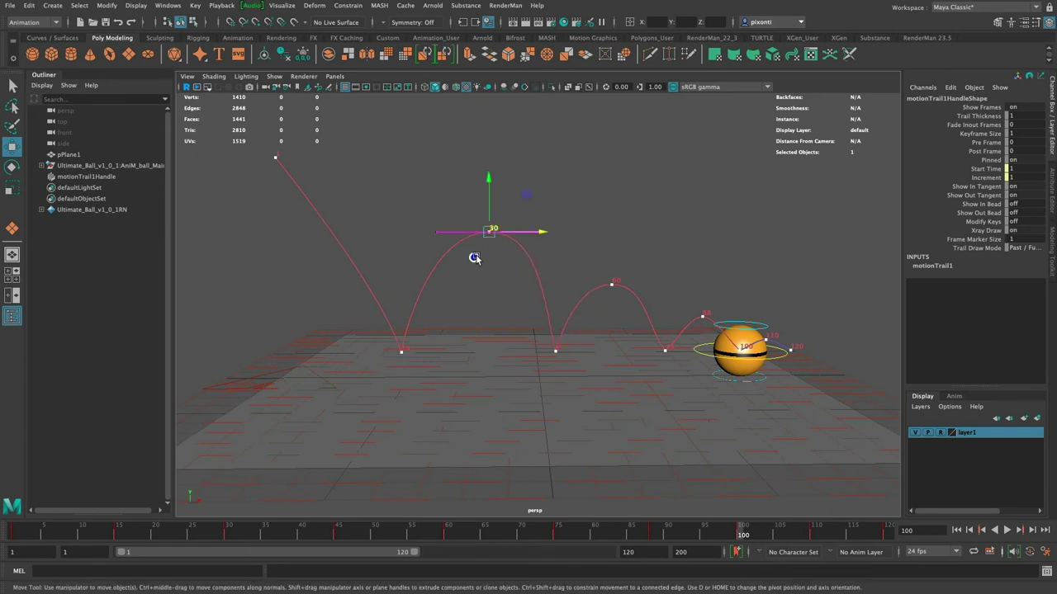
left_click(534, 232)
mouse_move(601, 366)
left_mouse_down("alt")
mouse_move(611, 380)
mouse_move(601, 365)
left_mouse_up("alt")
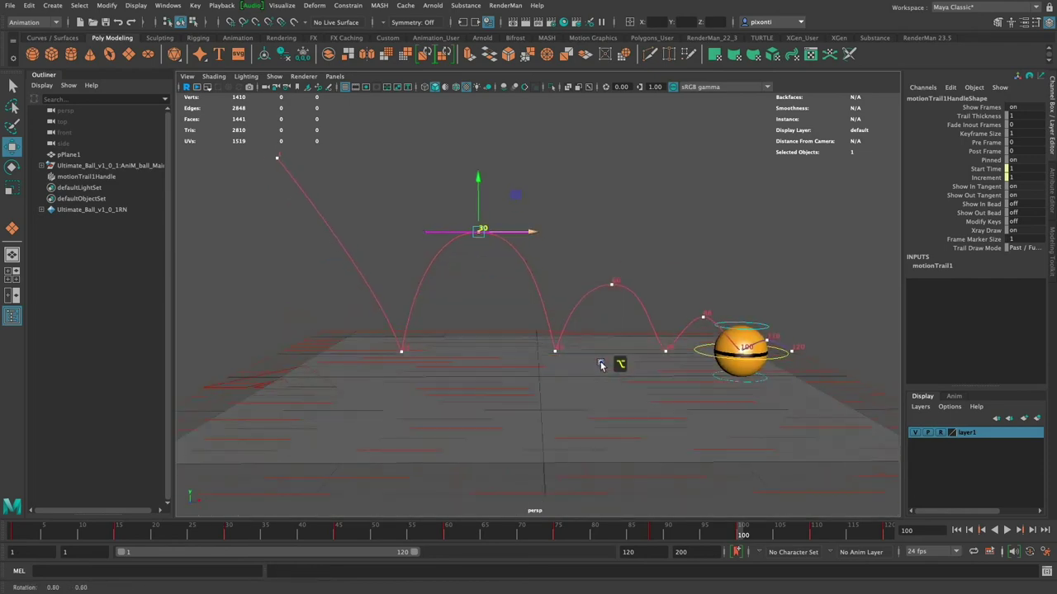
Steepen the frame 75 contact's in tangent by moving it slightly forward along X, and scrub the animation to frame 37.
left_click(665, 351)
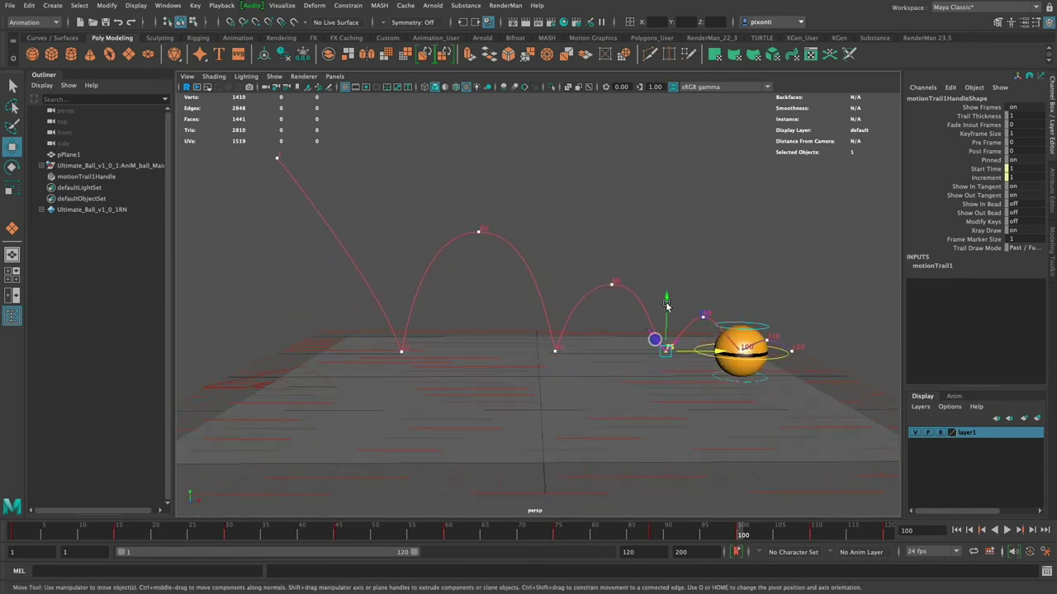
left_click(648, 329)
left_click_drag(686, 330, 698, 331)
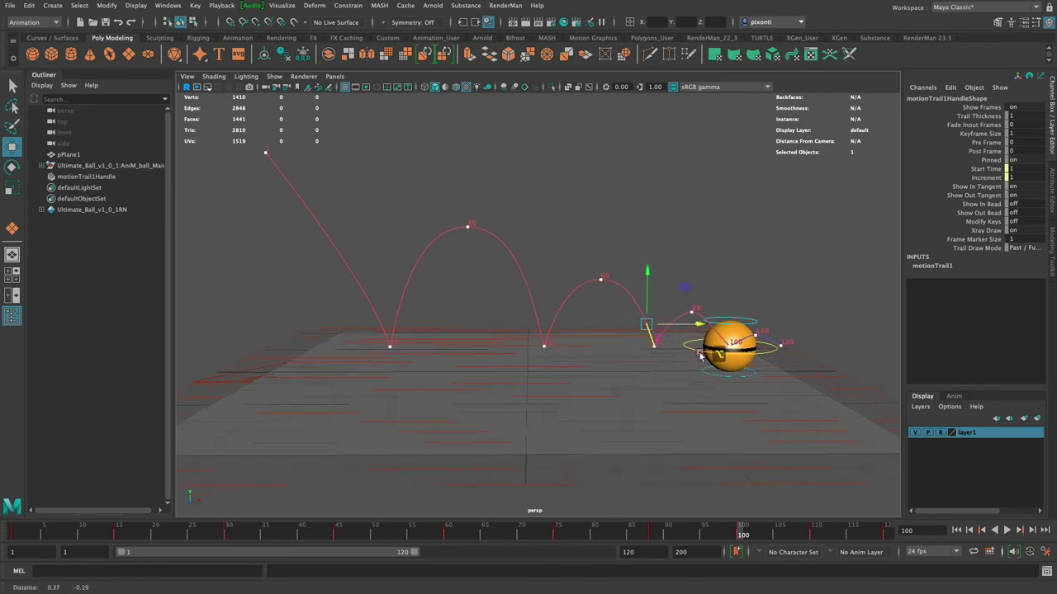
left_click_drag(429, 532, 275, 531)
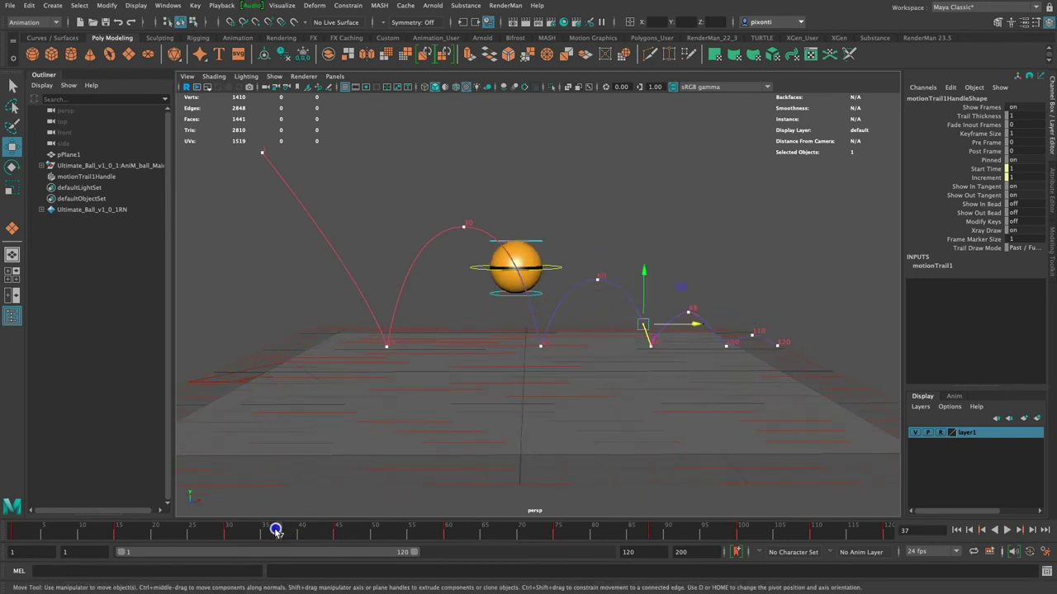
Steepen the frame 100 contact's in tangent on the motion trail by moving it forward along X to about 7.63.
left_click(726, 345)
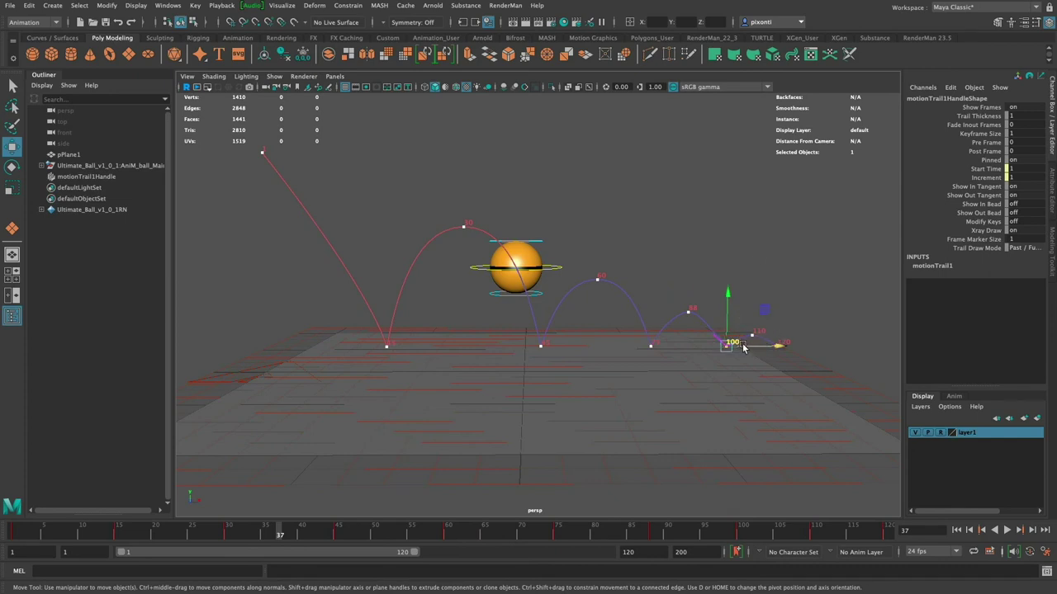
key("f")
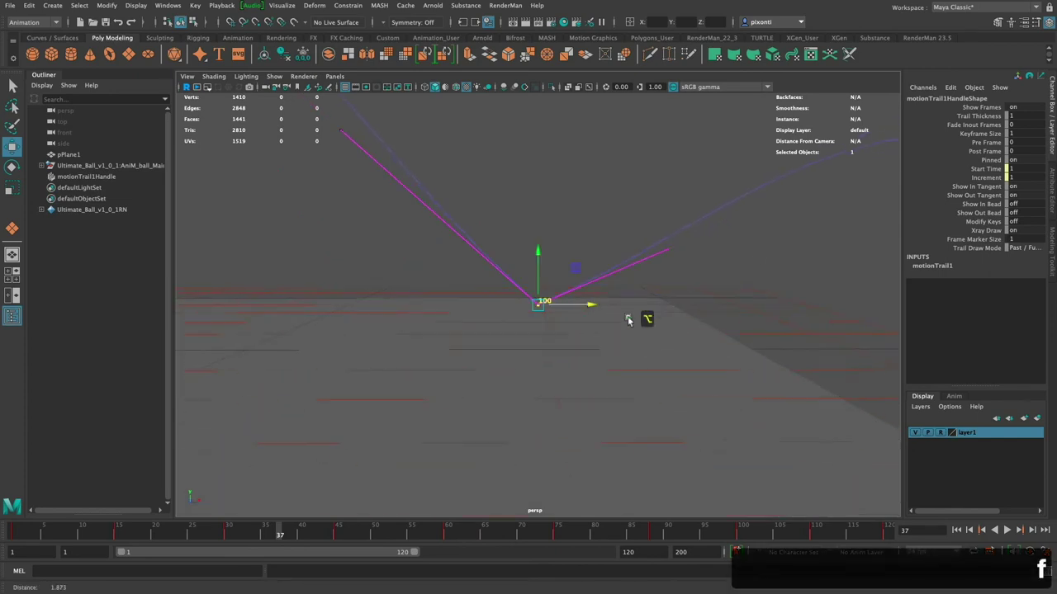
left_click_drag(694, 333, 558, 391, "alt")
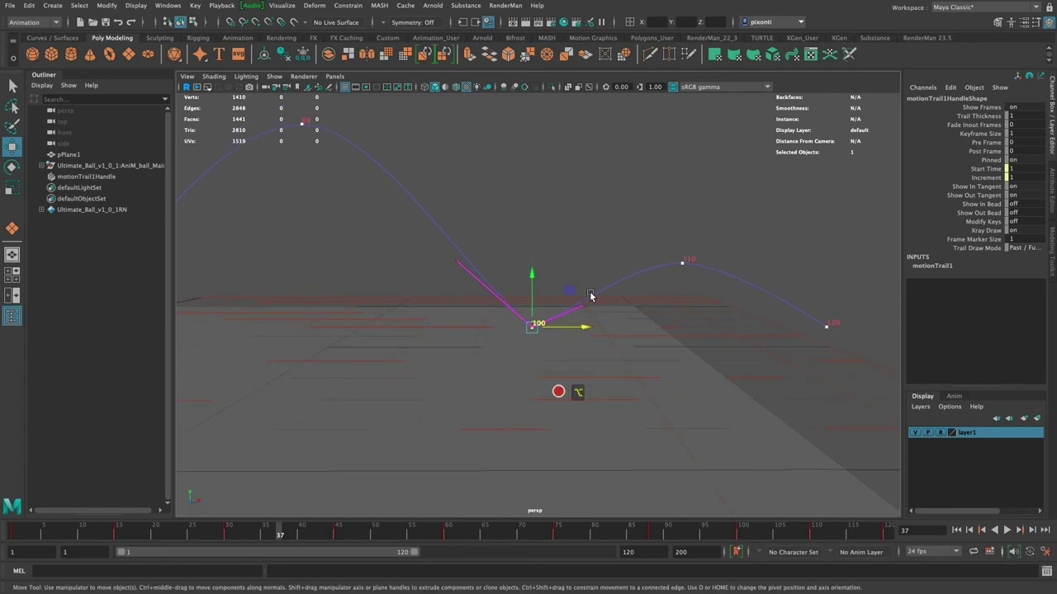
left_click_drag(569, 289, 594, 324)
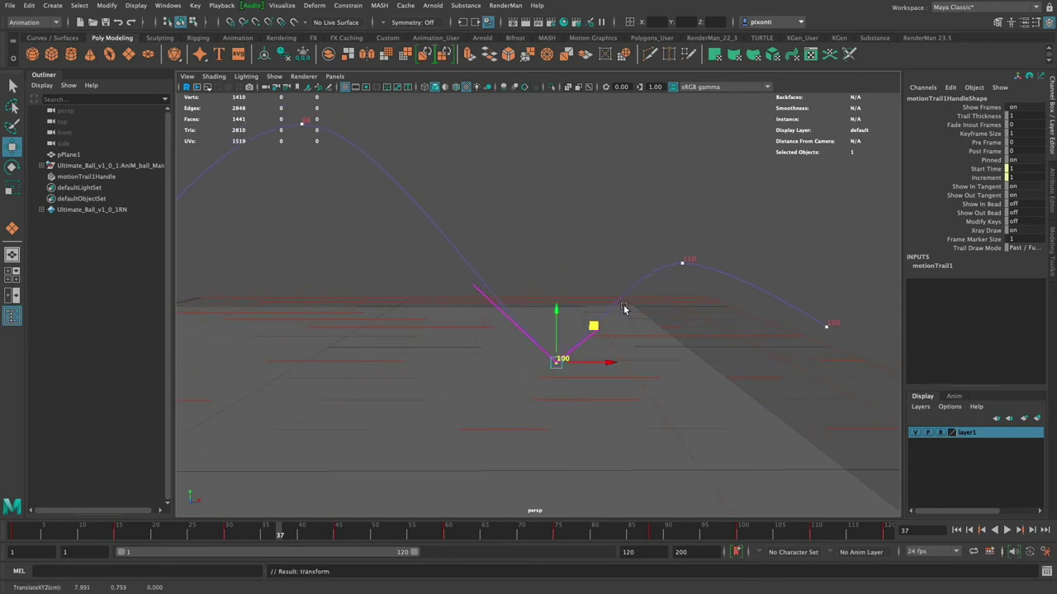
key("ctrl+z")
left_click(457, 263)
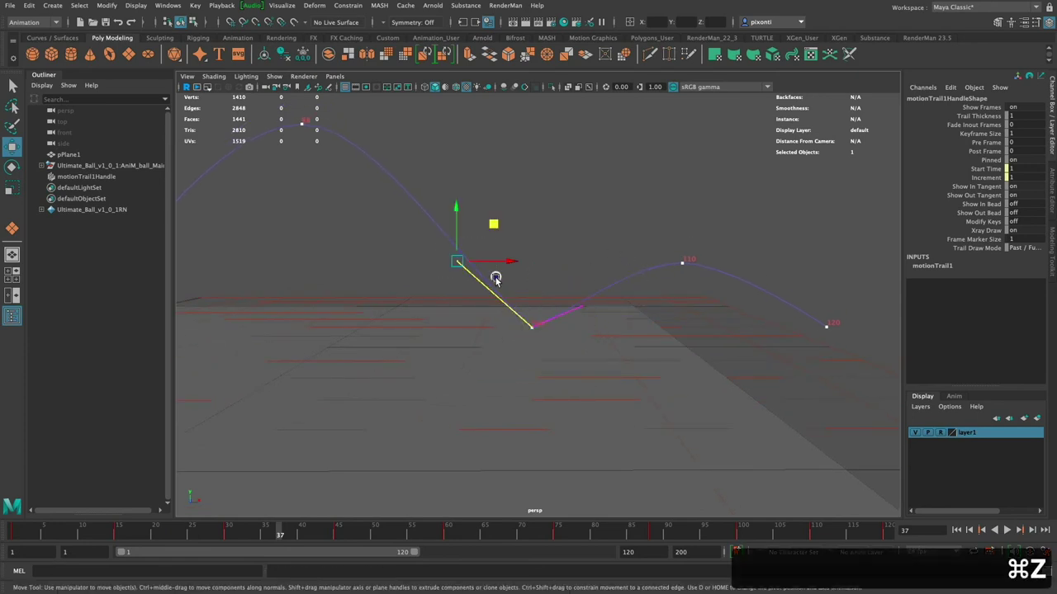
left_click_drag(511, 261, 553, 262)
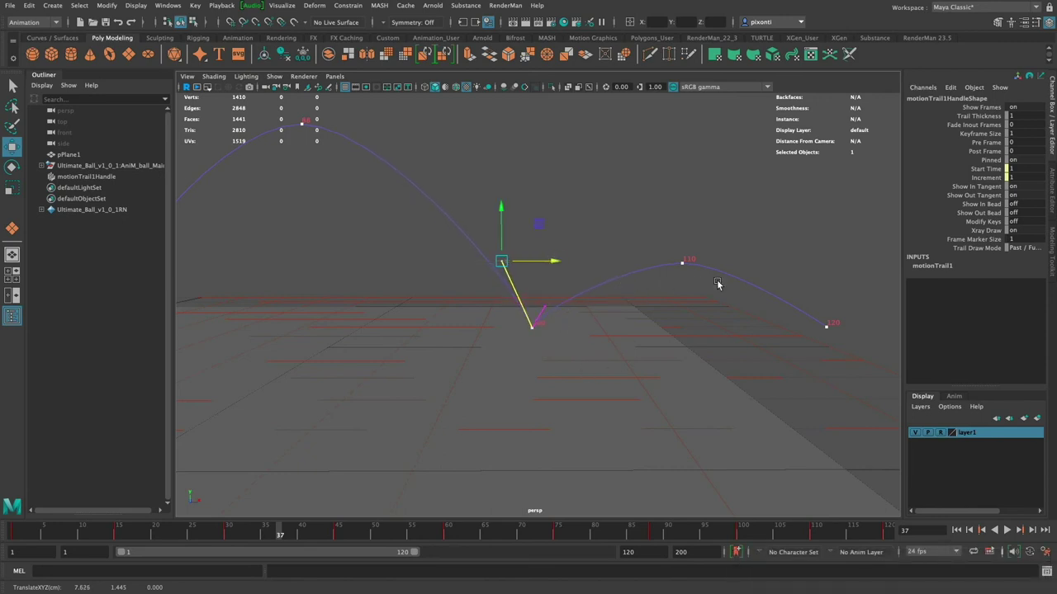
Round out the start of the last arc by pulling the frame 110 peak's in tangent back along X.
left_click(682, 263)
left_click(622, 264)
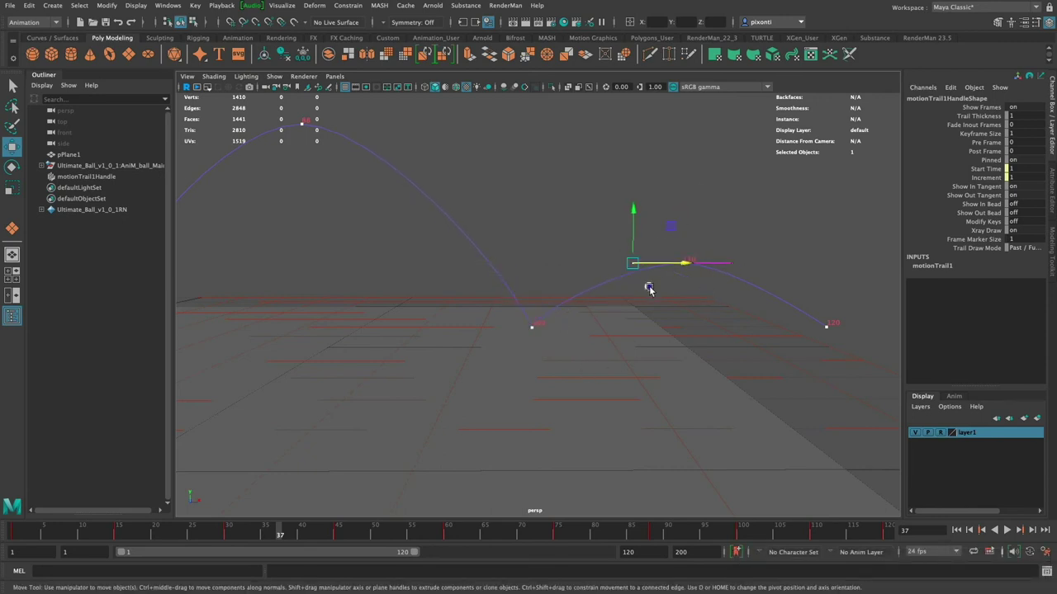
left_click_drag(685, 265, 649, 264)
left_click_drag(747, 342, 708, 337, "alt")
Set the tangents of the final key at frame 120 to Spline.
left_click(767, 323)
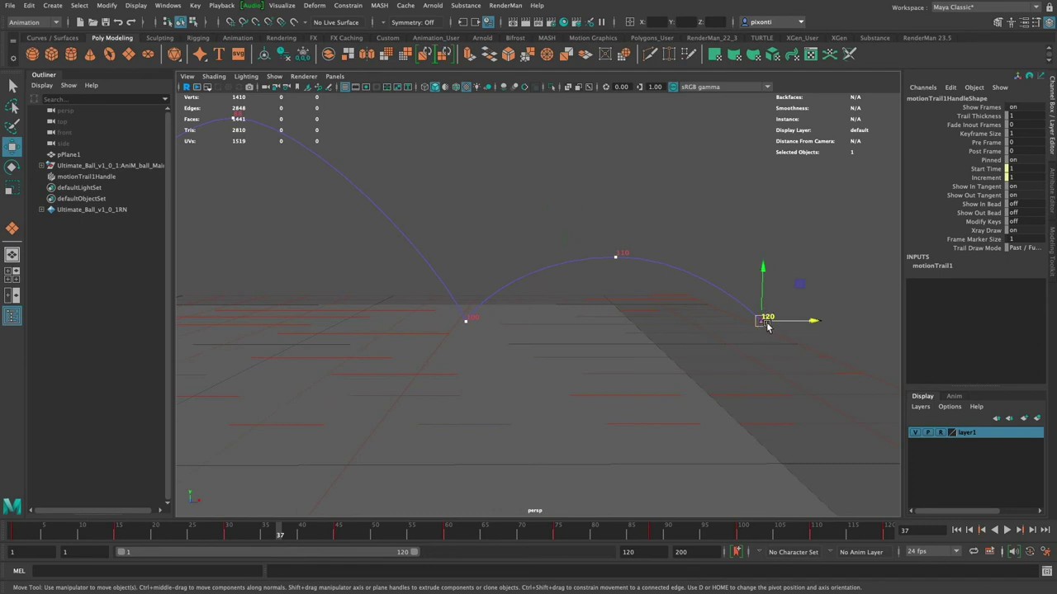
left_click(887, 532)
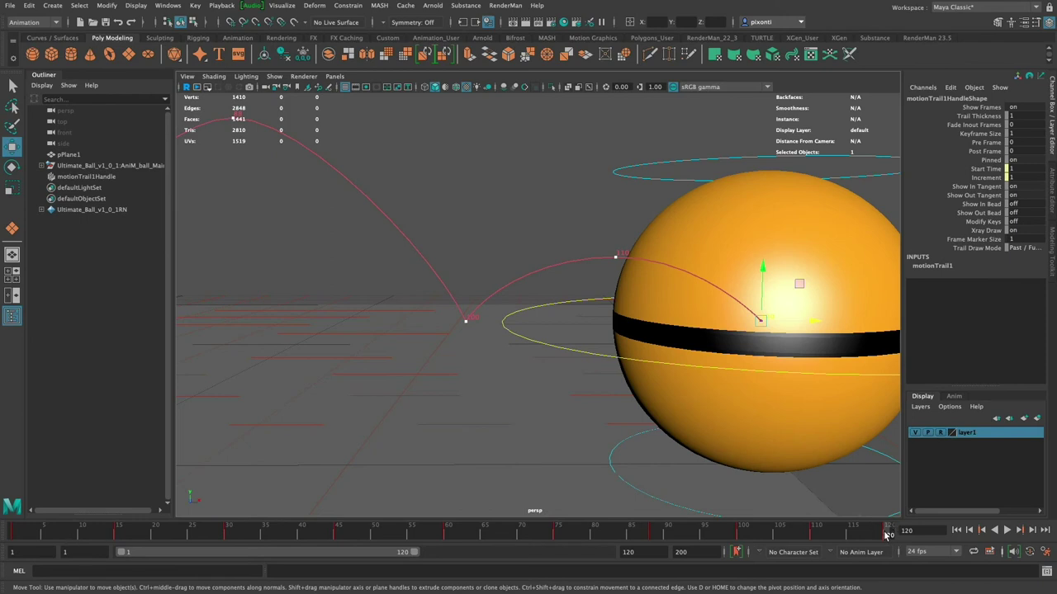
right_click(888, 535)
mouse_move(945, 393)
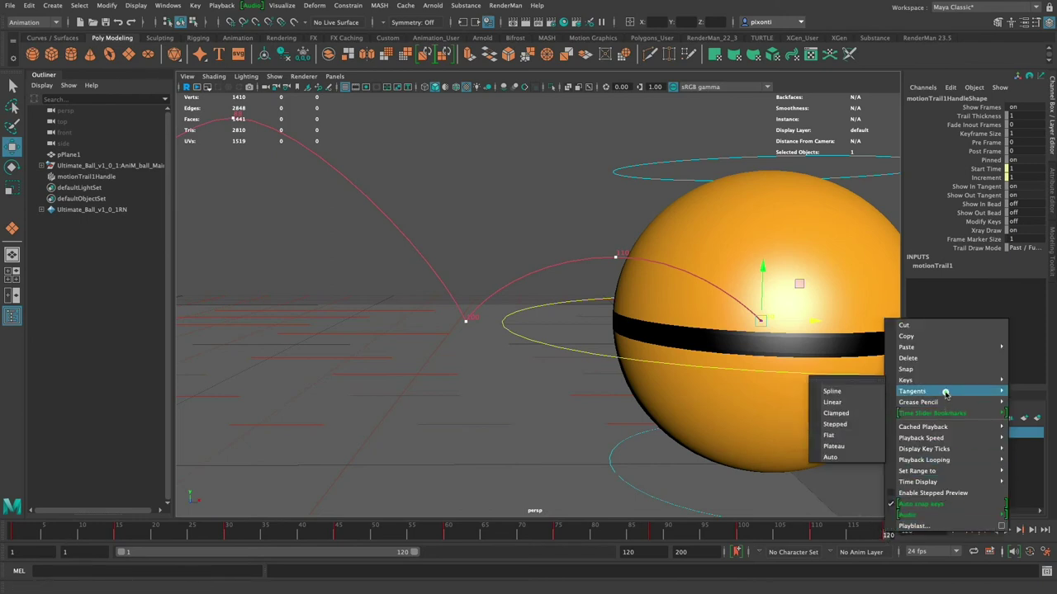
left_click(847, 393)
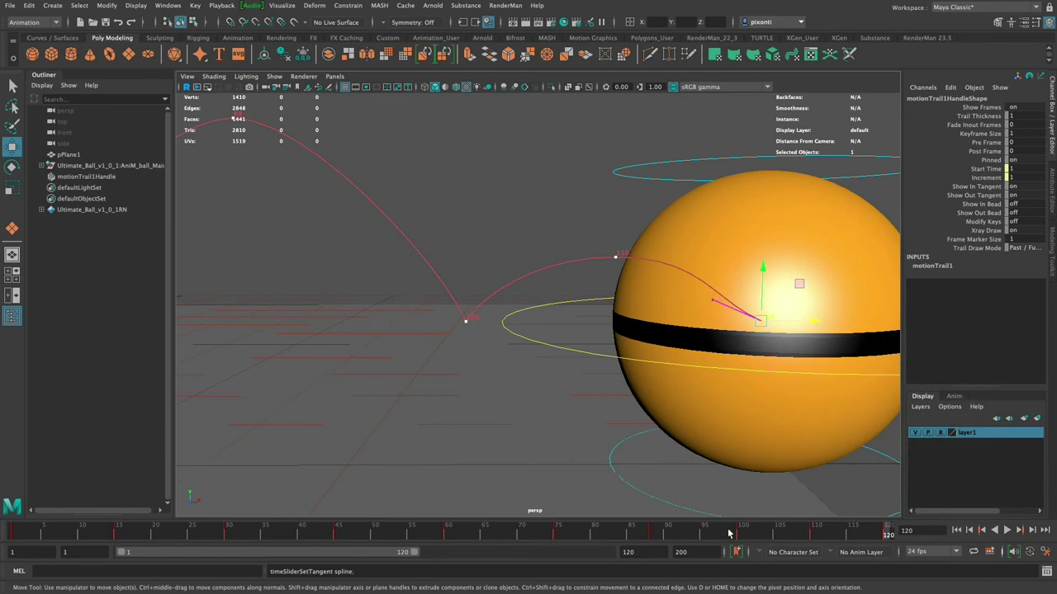
Steepen the frame 120 contact's in tangent by moving it forward and up to about X 9.68, Y 1.24.
left_click_drag(729, 534, 389, 534)
left_click(713, 299)
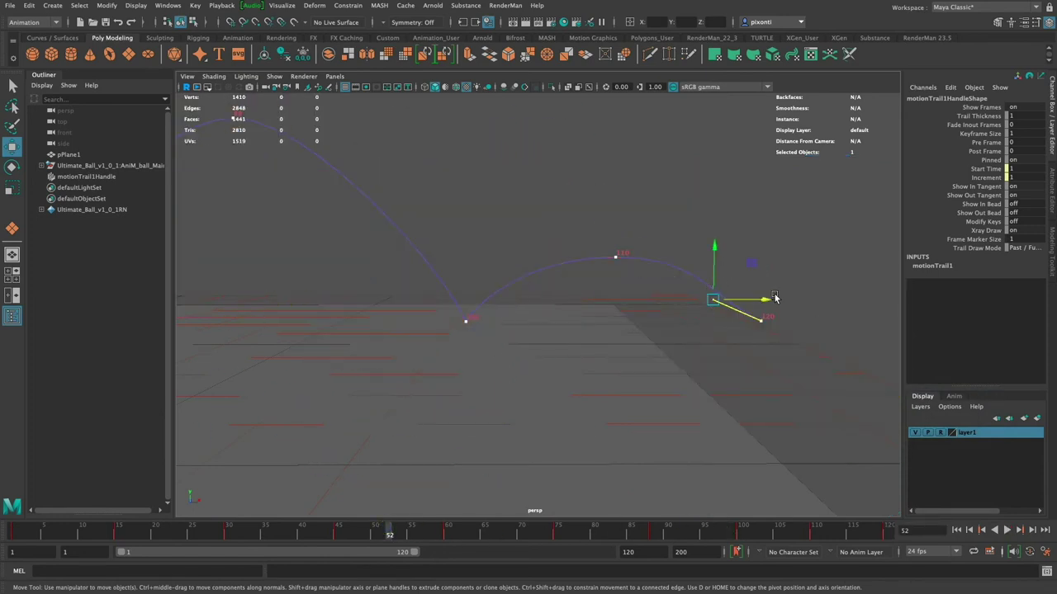
left_click_drag(774, 297, 793, 302)
left_click_drag(745, 270, 744, 248)
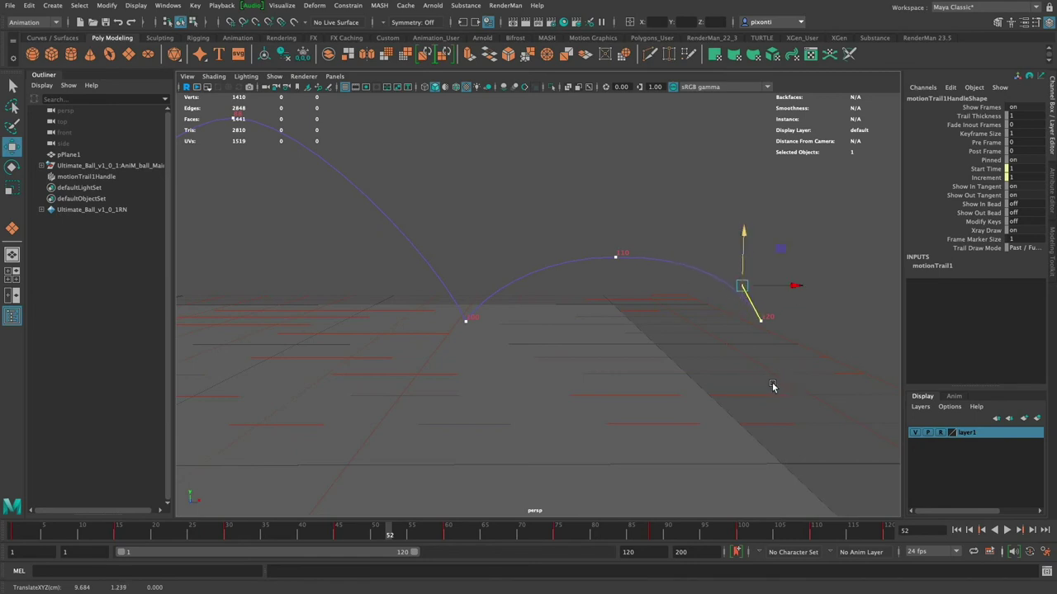
Adjust the frame 110 peak's out tangent along X to about 9.34 to round the final descent.
left_click_drag(773, 389, 701, 416, "alt")
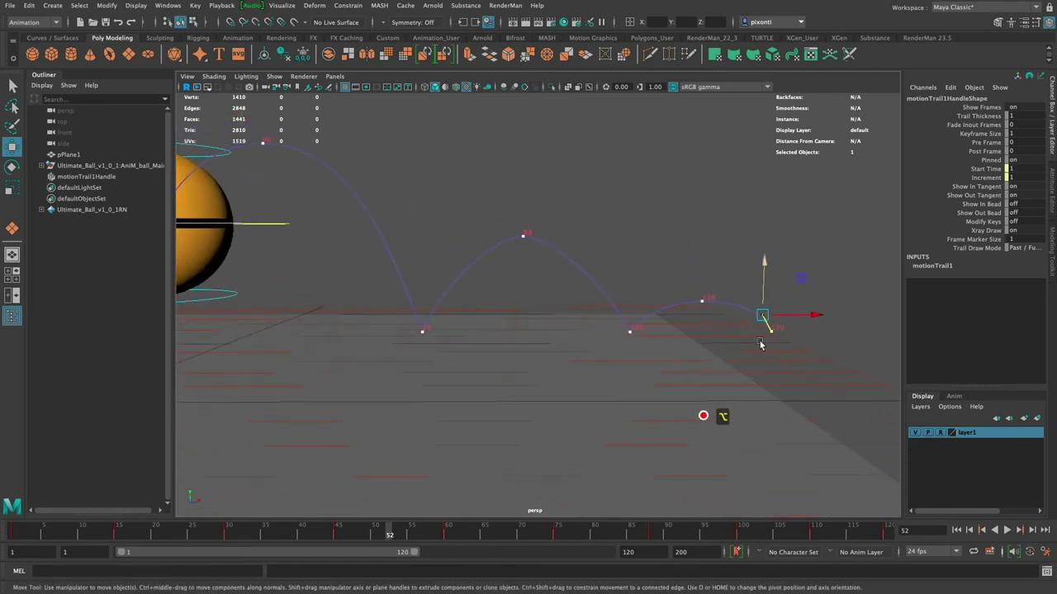
left_click_drag(715, 290, 697, 328)
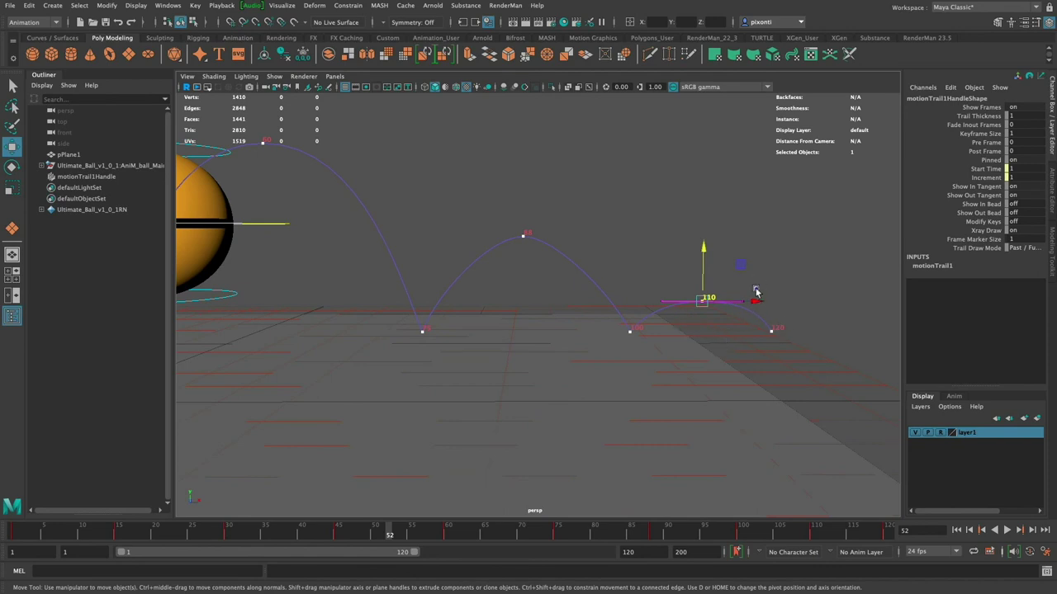
left_click_drag(751, 301, 785, 305)
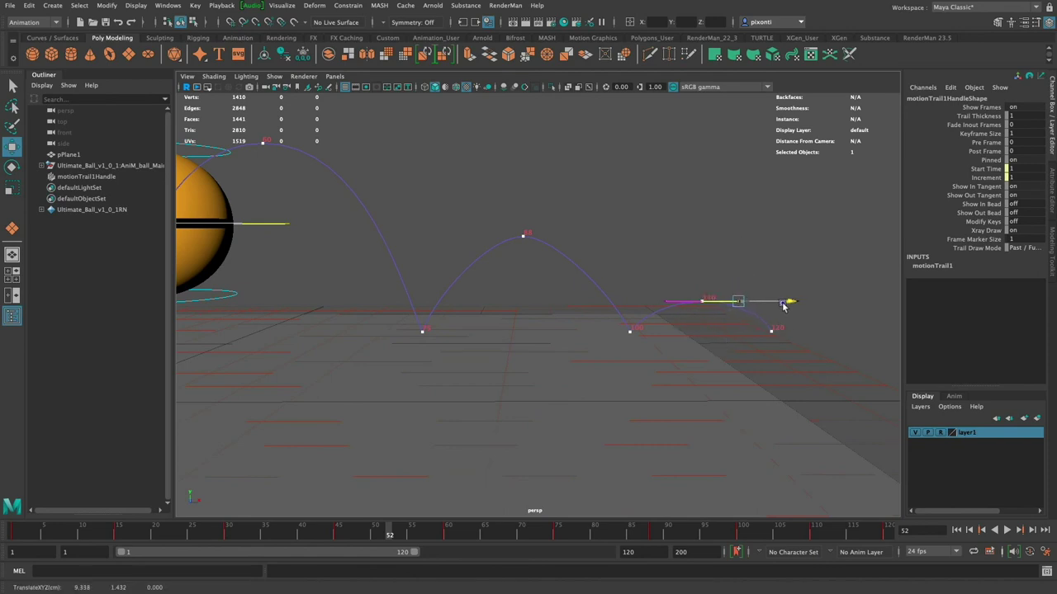
left_click(533, 236)
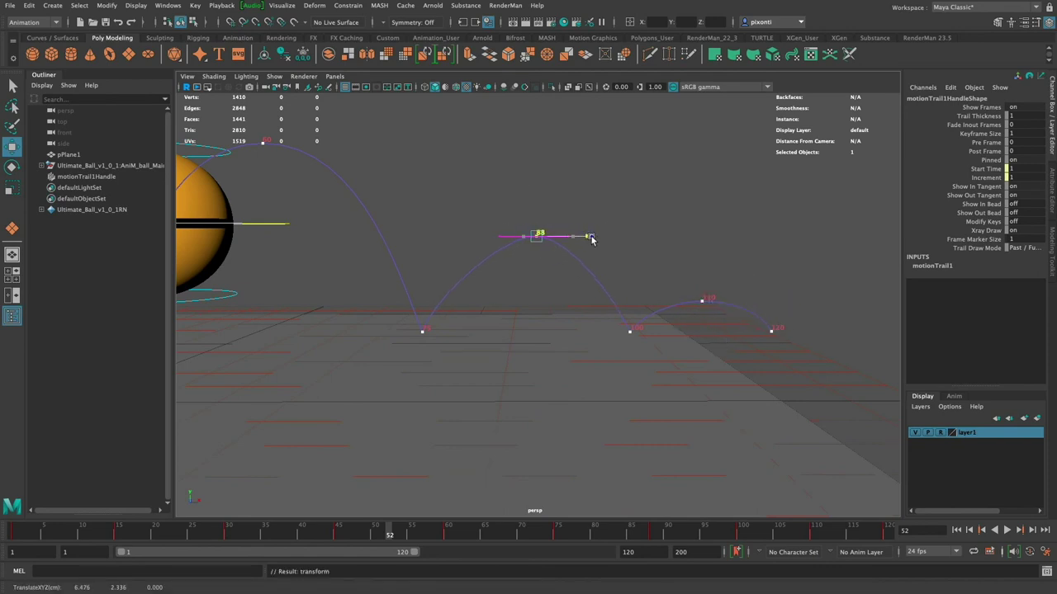
left_click_drag(591, 239, 588, 239)
key("super+z")
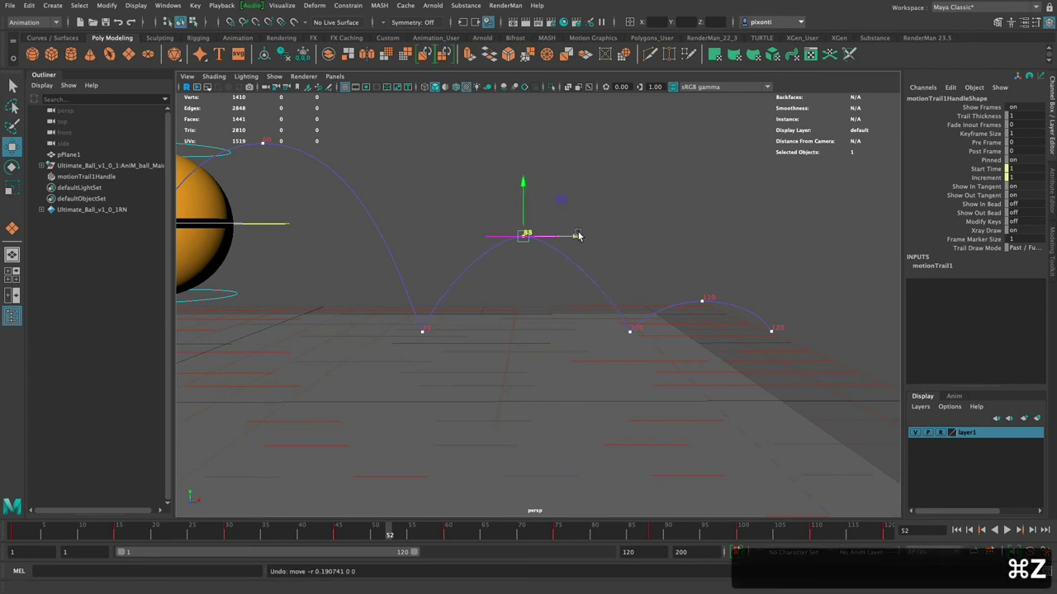
Select the motion trail's first key and set its tangents at frame 1 to Linear.
left_click_drag(538, 237, 507, 424)
left_click_drag(295, 172, 352, 207)
left_click(13, 534)
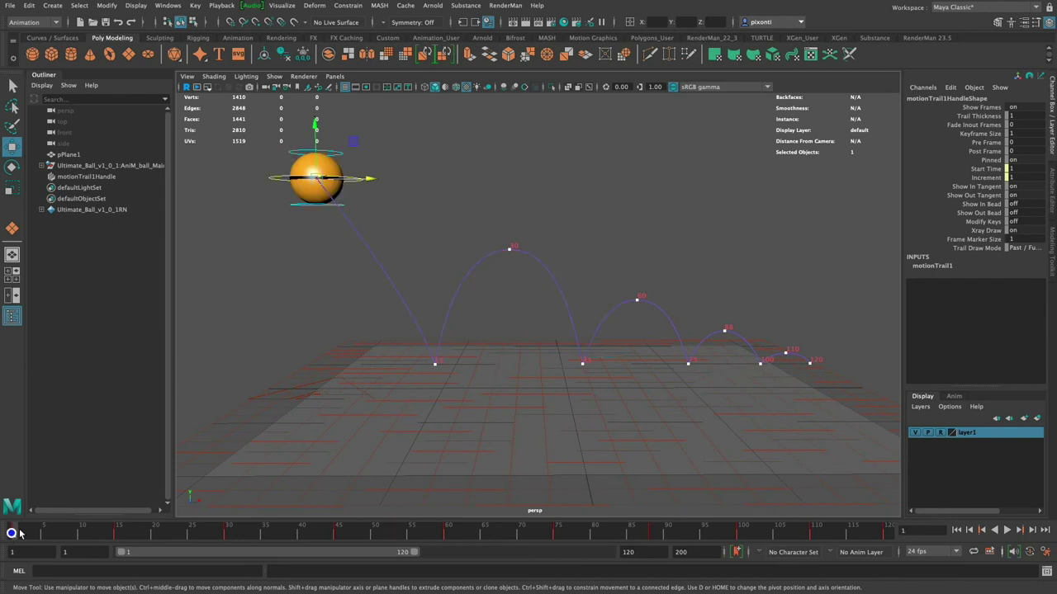
right_click(22, 534)
mouse_move(66, 391)
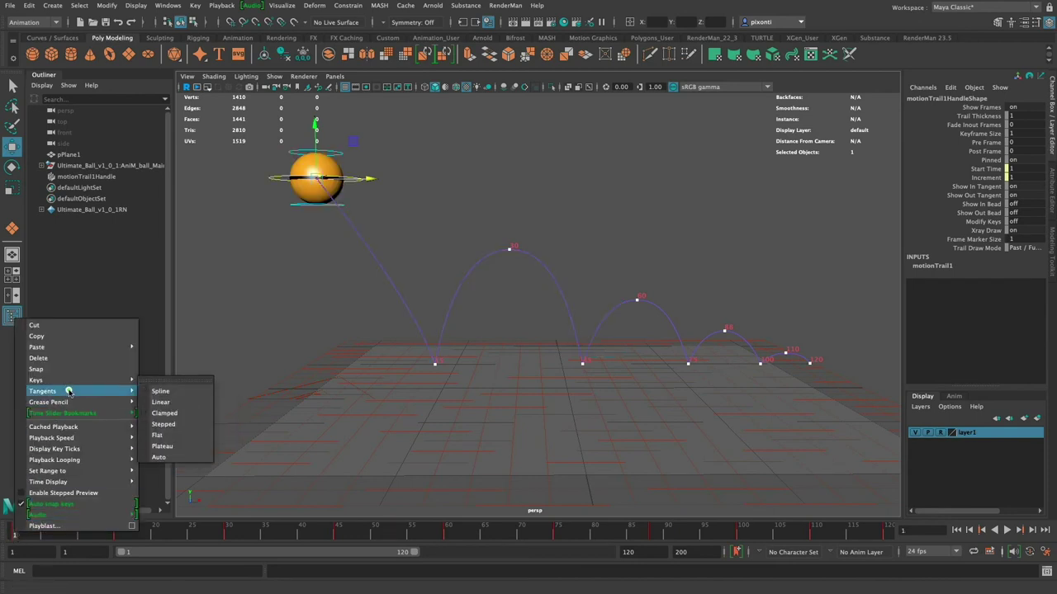
left_click(171, 404)
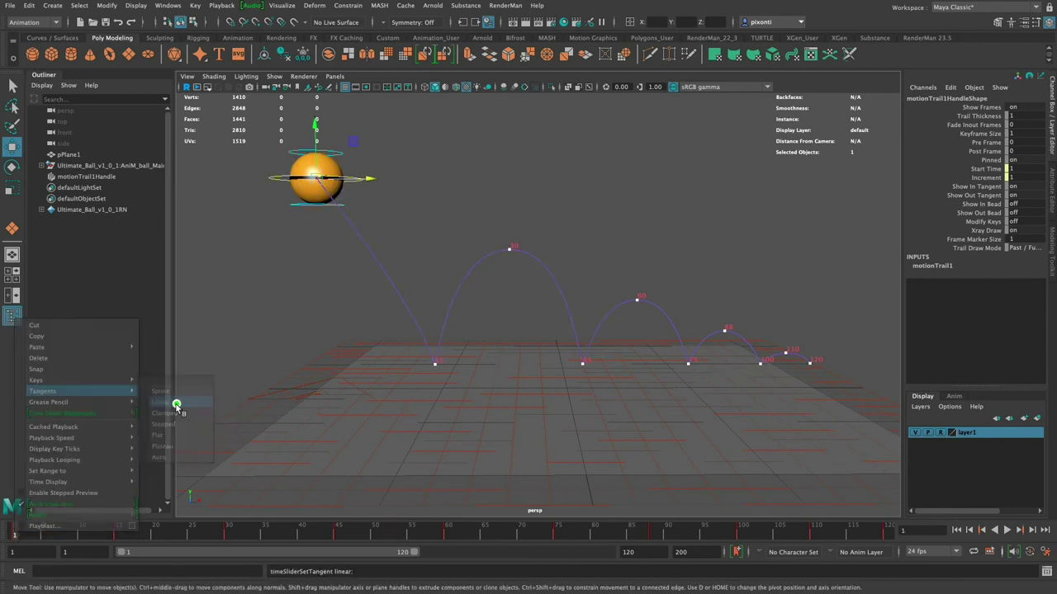
Curve the initial drop by moving the frame 1 out tangent level with its key, to about X -7.28, Y 8.39.
left_click(356, 241)
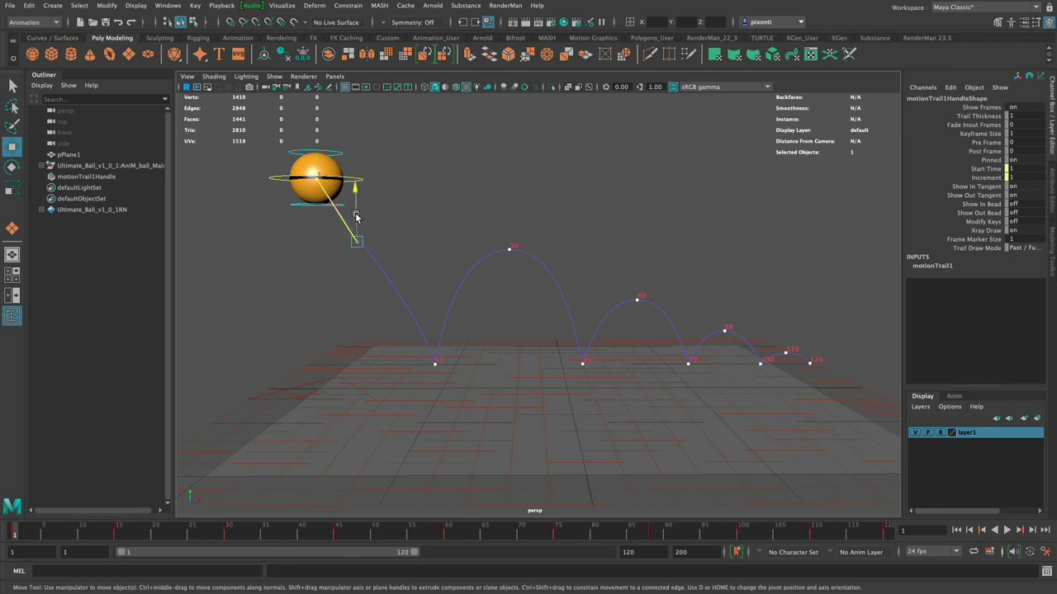
left_click_drag(355, 210, 359, 159)
left_click_drag(410, 193, 434, 193)
left_click_drag(382, 161, 381, 148)
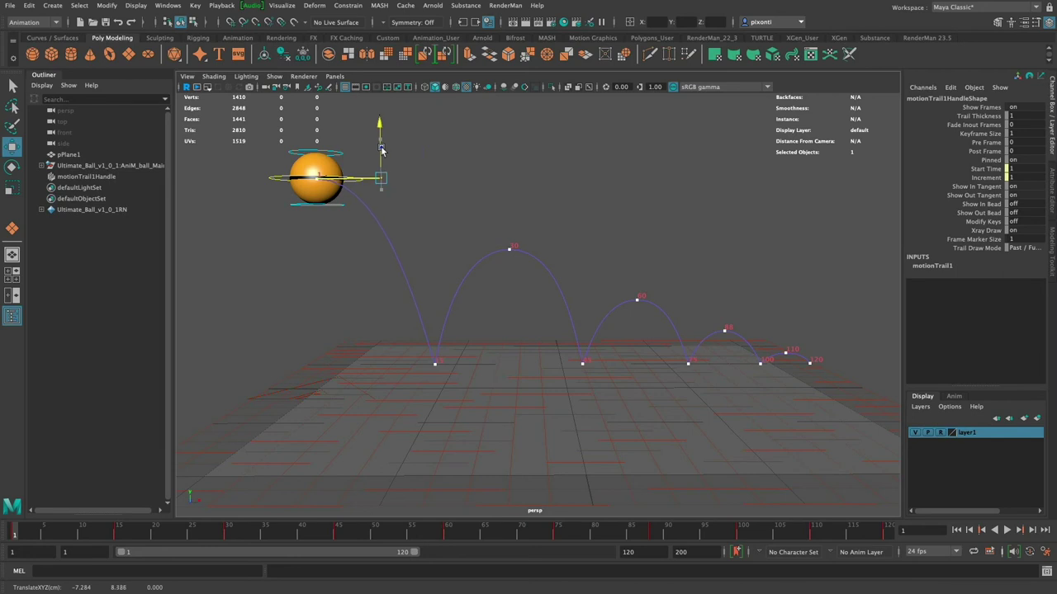
Compare the tangents of the frame 30 and 60 peaks, and lengthen the frame 1 out tangent along X to about -6.86.
left_click_drag(490, 240, 538, 278)
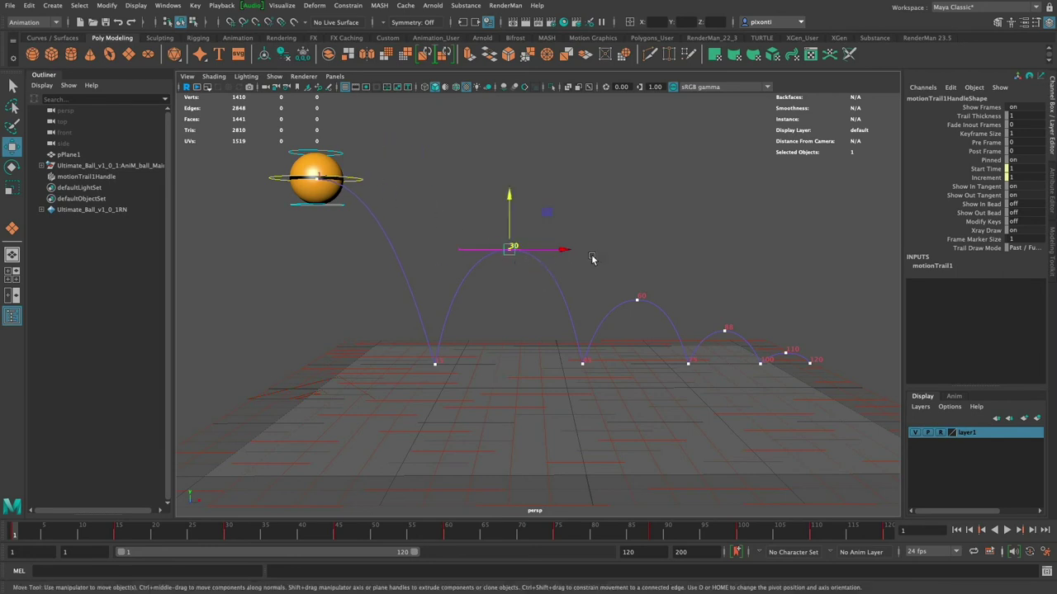
left_click_drag(624, 288, 658, 312)
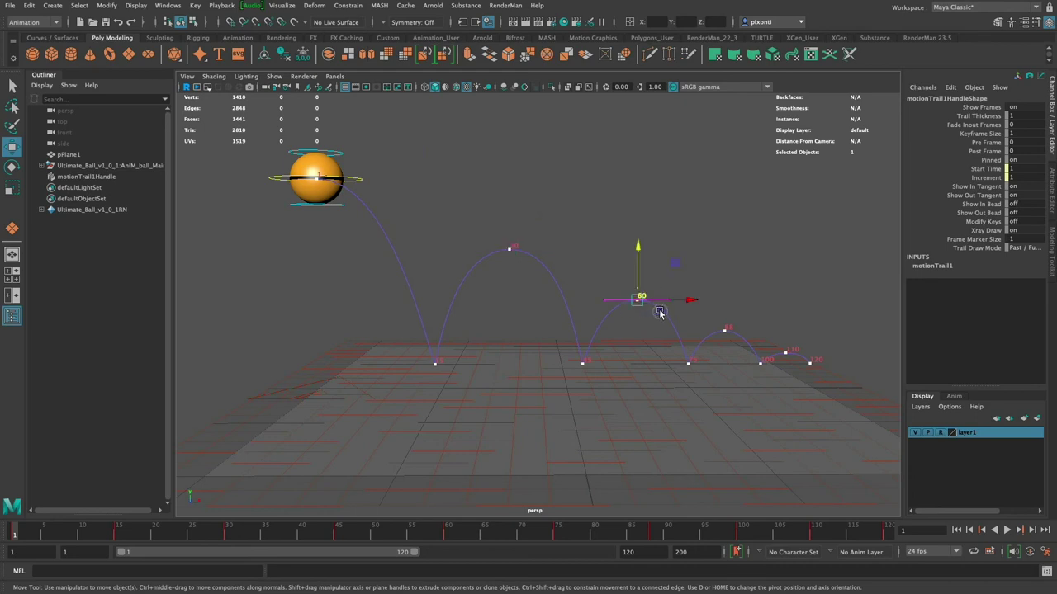
left_click_drag(525, 267, 454, 266)
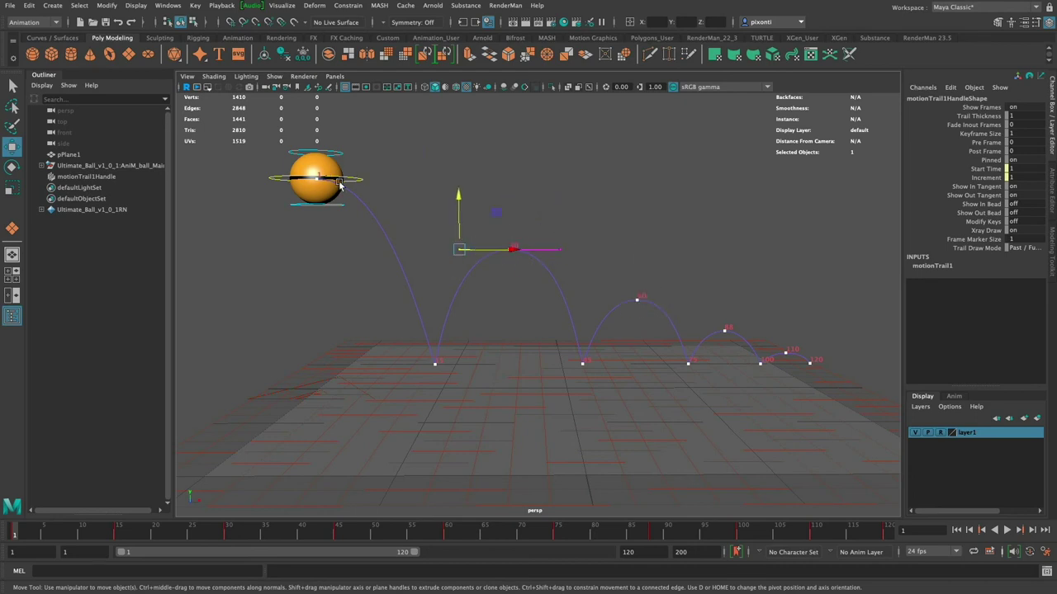
key("period")
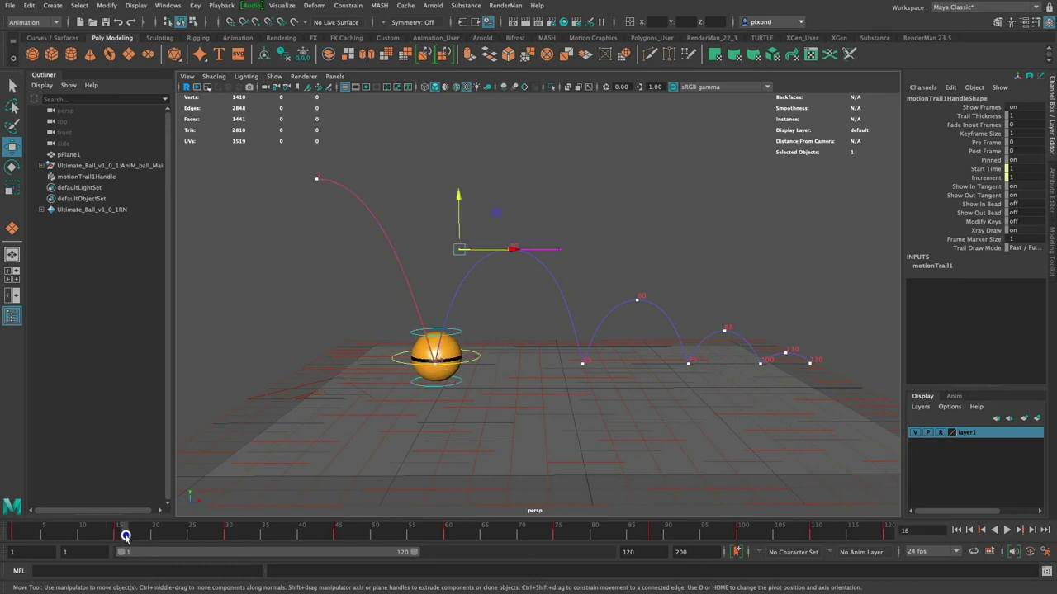
left_click(319, 175)
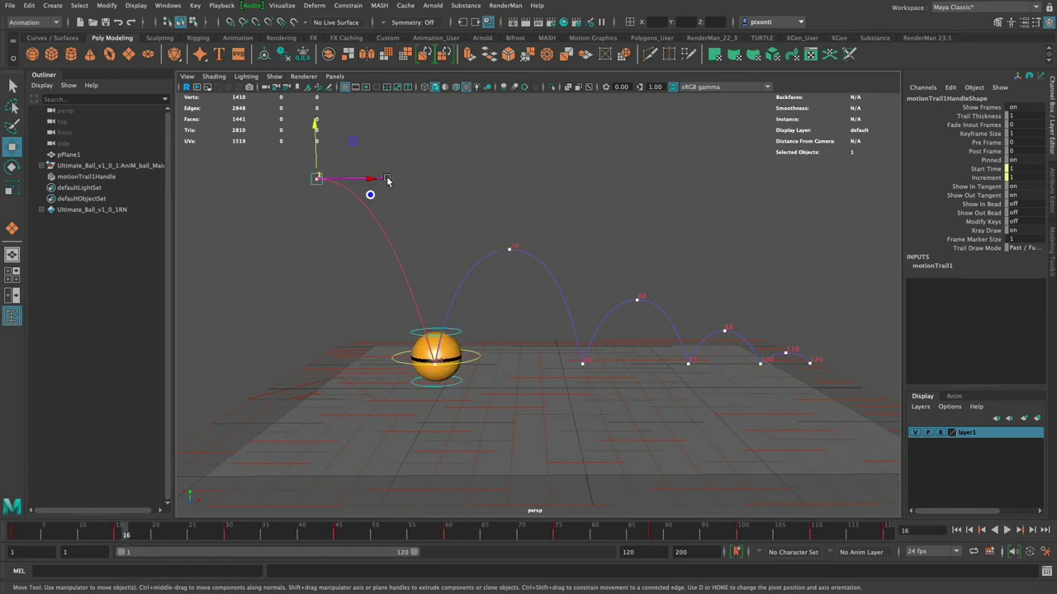
left_click_drag(372, 187, 442, 182)
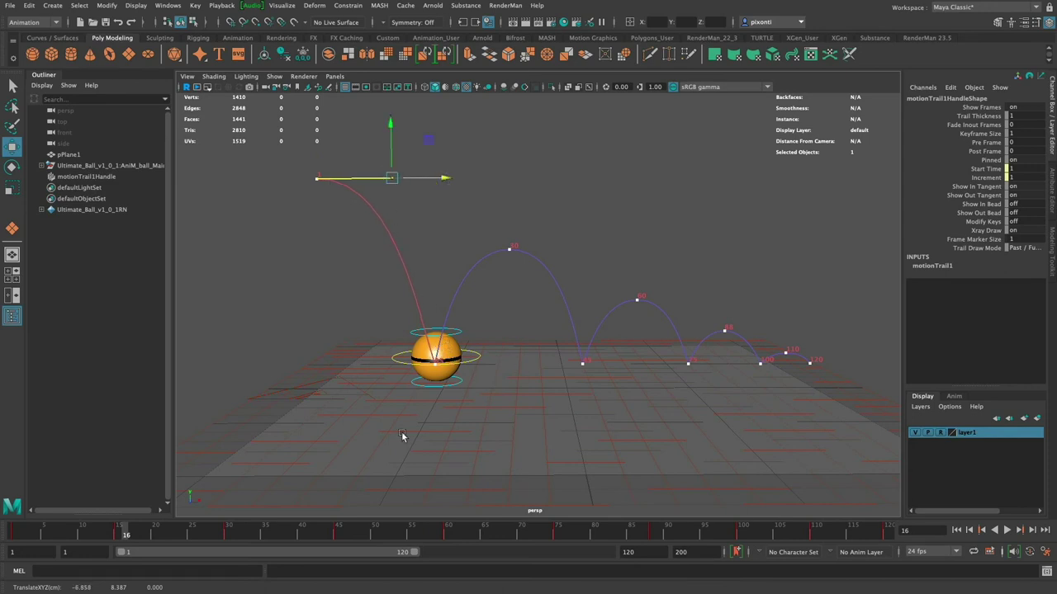
Adjust the frame 15 contact's in tangent to about X -5.73, Y 3.45 to refine the end of the first drop.
left_click_drag(169, 535, 347, 535)
left_click_drag(448, 349, 421, 381)
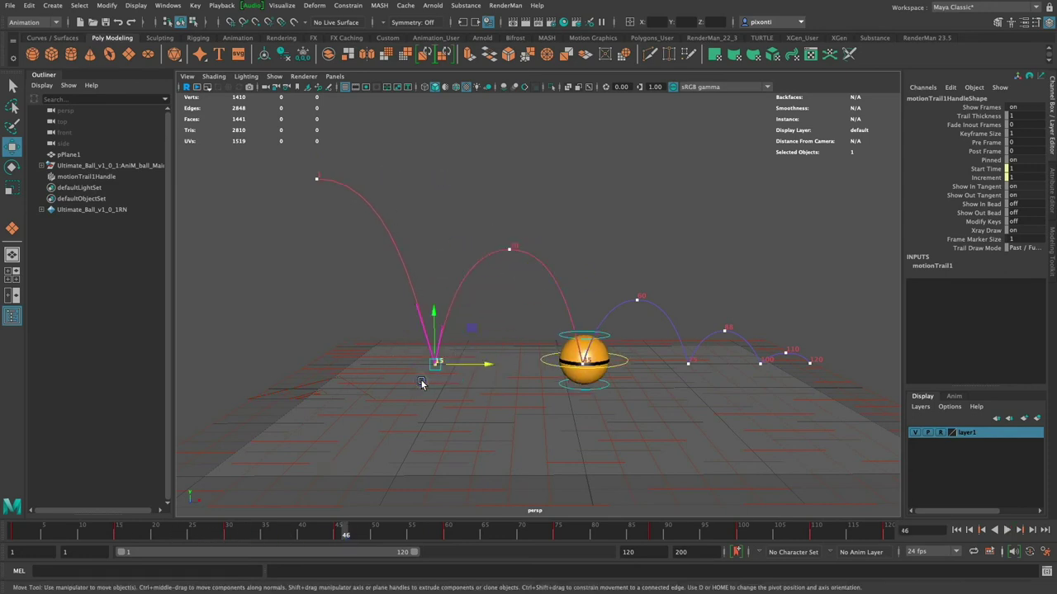
left_click_drag(421, 314, 477, 307)
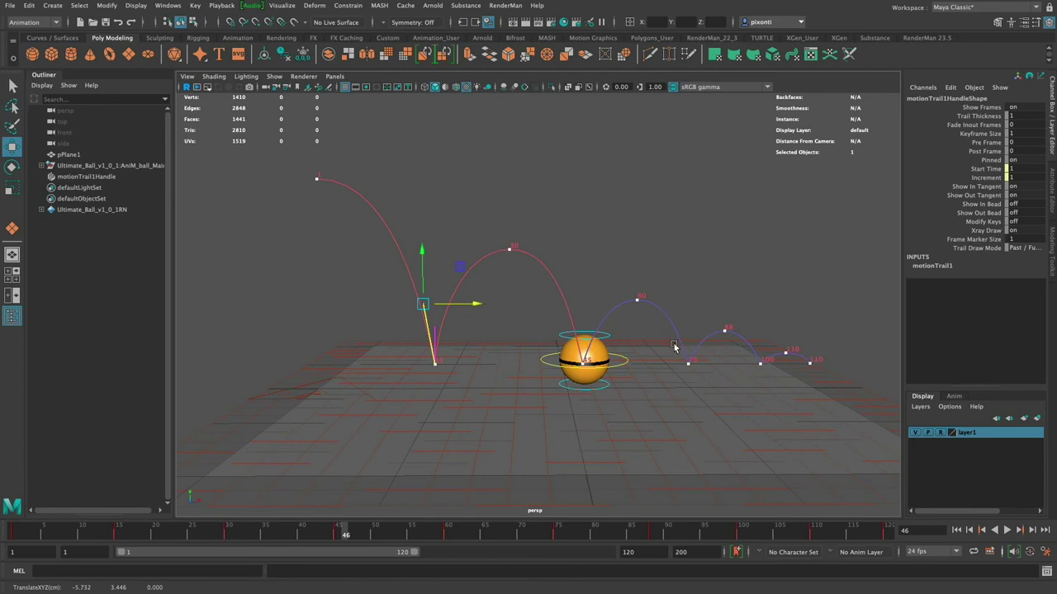
Play the bounce animation to review the refined arcs, and scrub back to frame 1.
left_click(1007, 530)
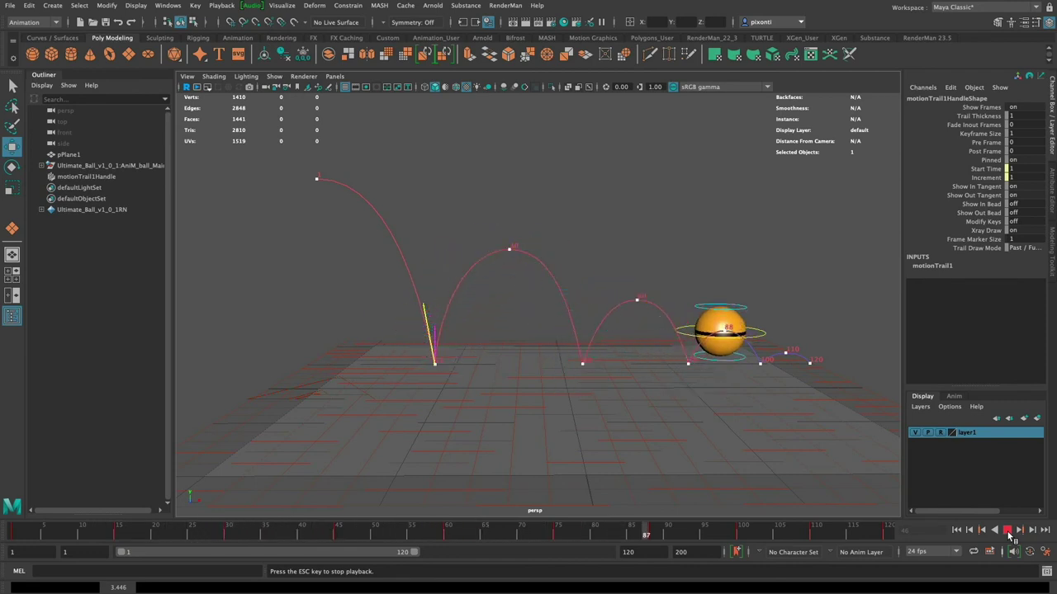
left_click(1009, 532)
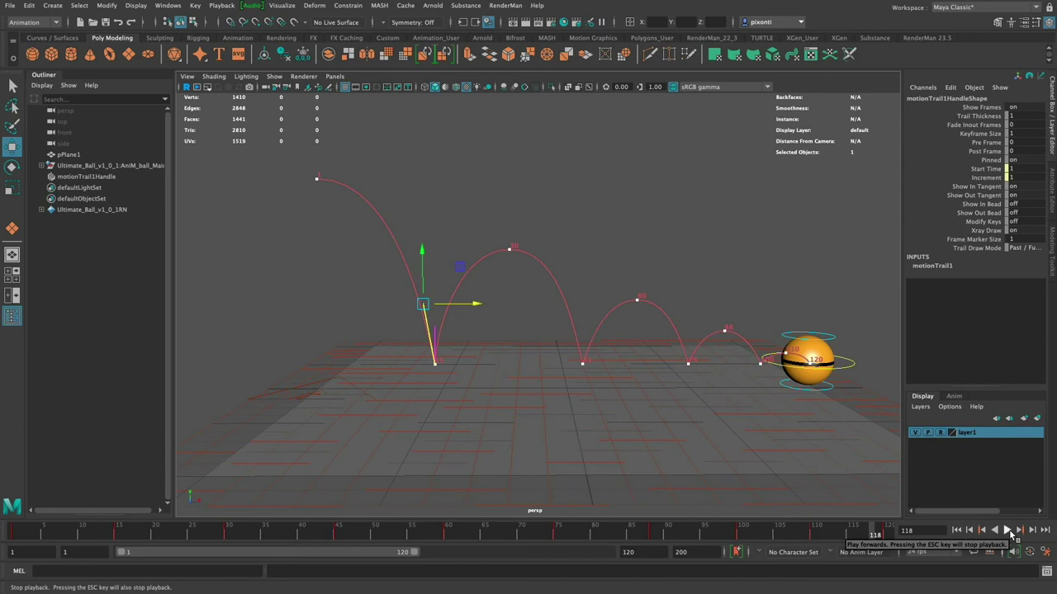
left_click(1008, 529)
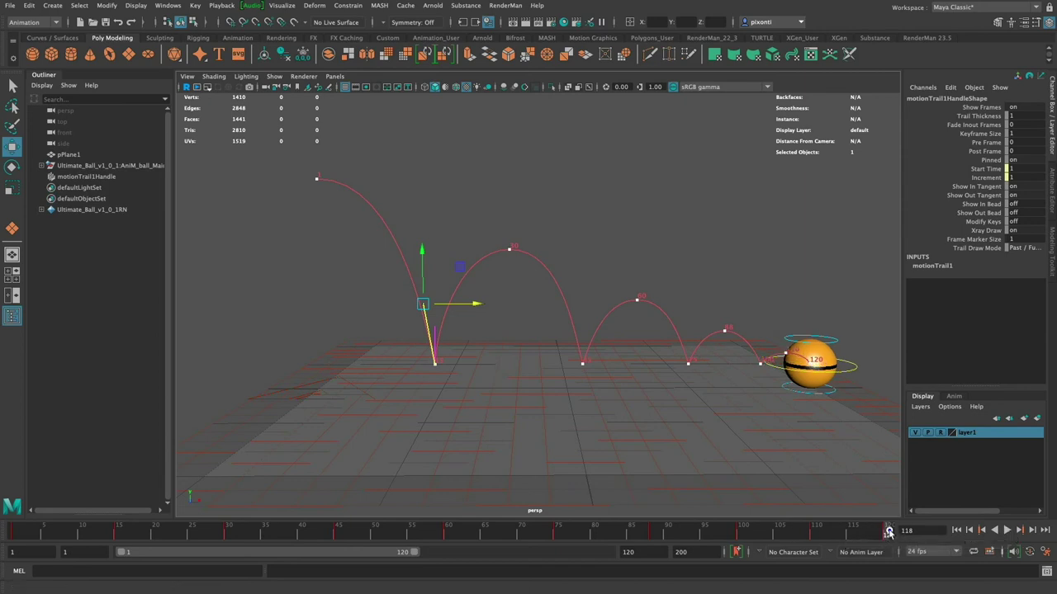
left_click_drag(634, 535, 4, 538)
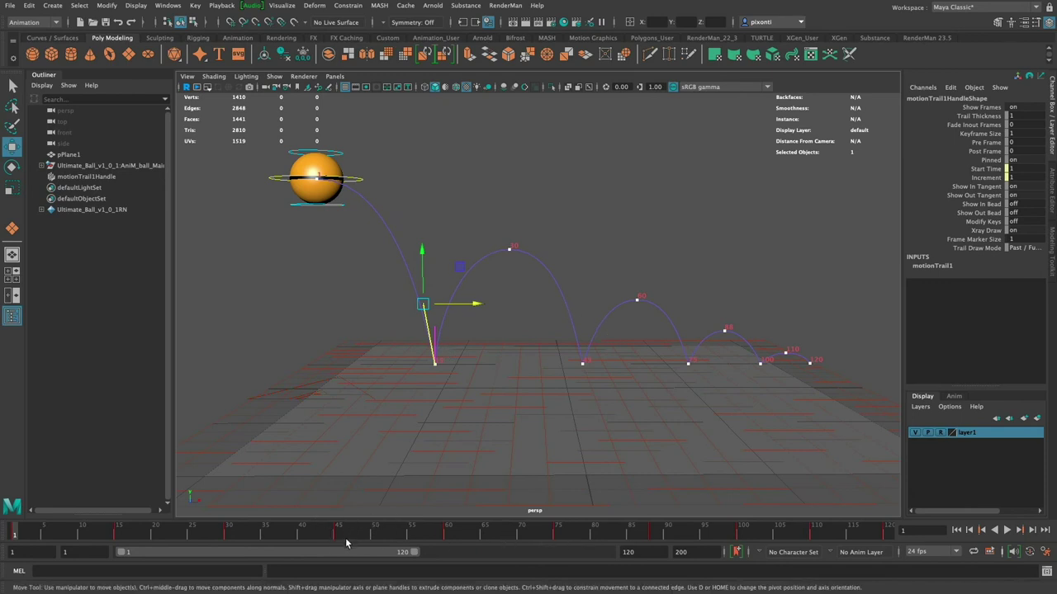
Nudge the frame 15 contact's in tangent to about X -5.67, Y 3.45, and select the frame 30 peak for comparison.
left_click_drag(338, 532, 338, 532)
left_click(446, 533)
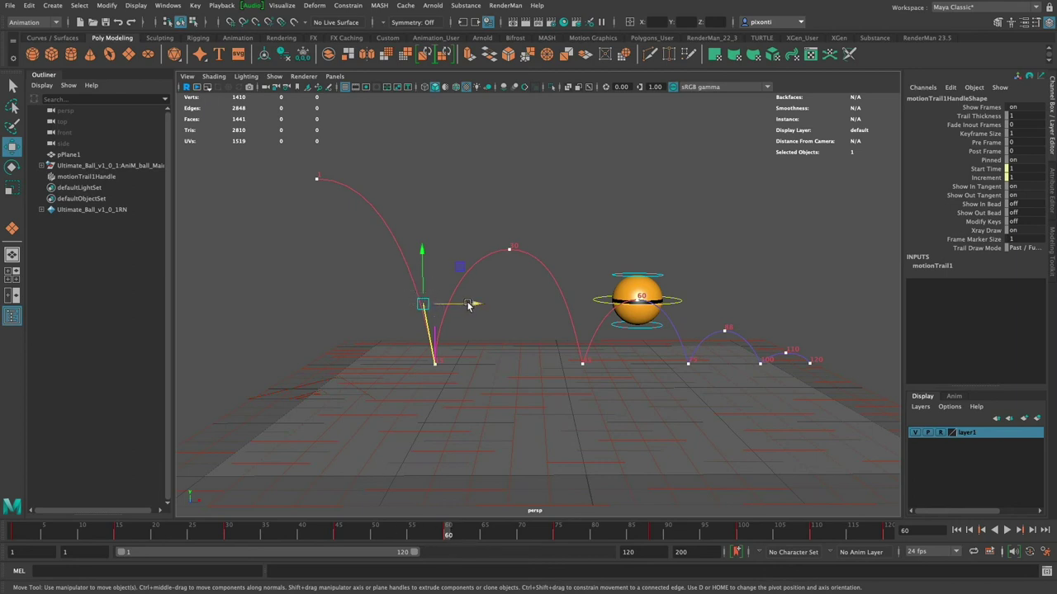
left_click_drag(467, 306, 468, 306)
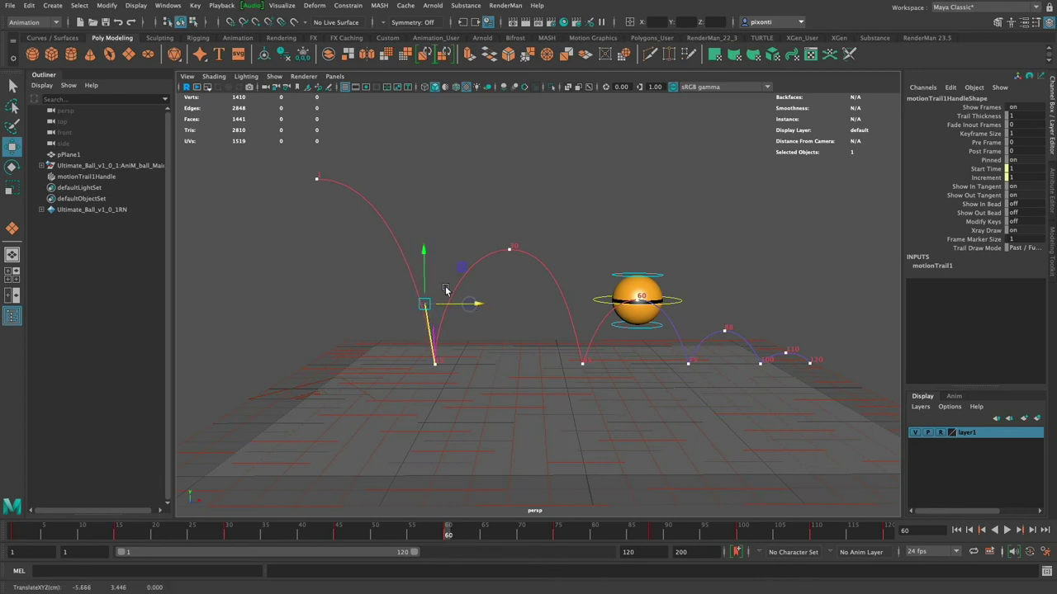
left_click(507, 247)
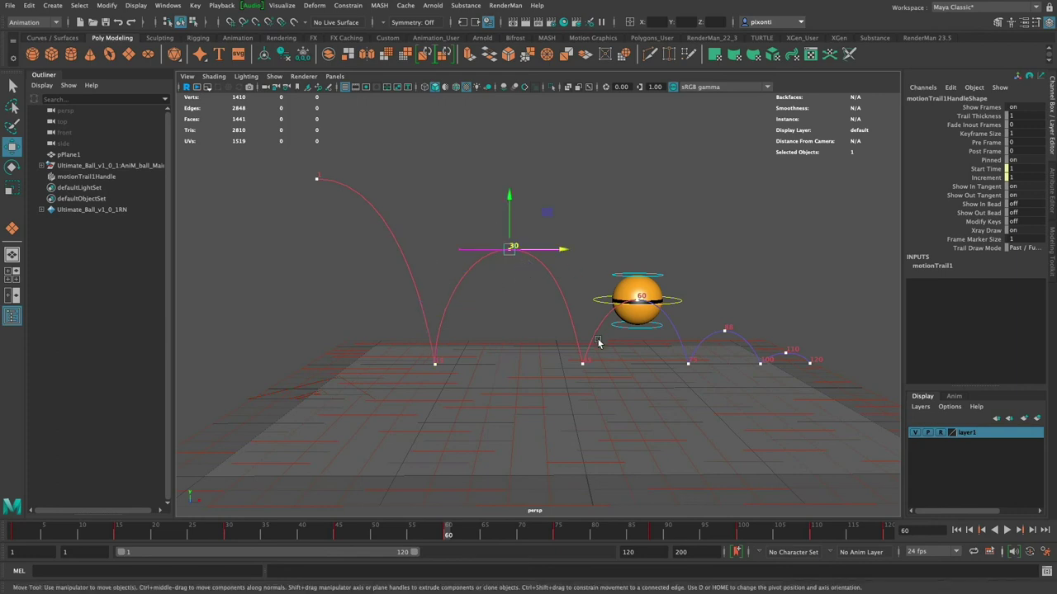
Try slanting the frame 45 contact's in tangent outward along X to about -0.26, Y 2.53, and deselect it.
left_click(582, 364)
left_click(585, 312)
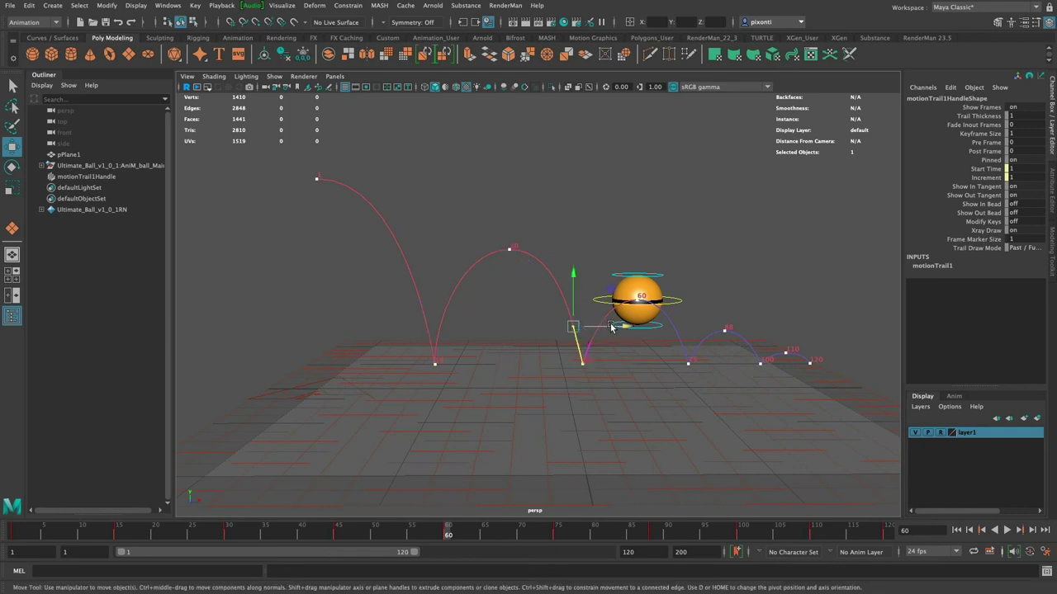
left_click_drag(625, 328, 613, 327)
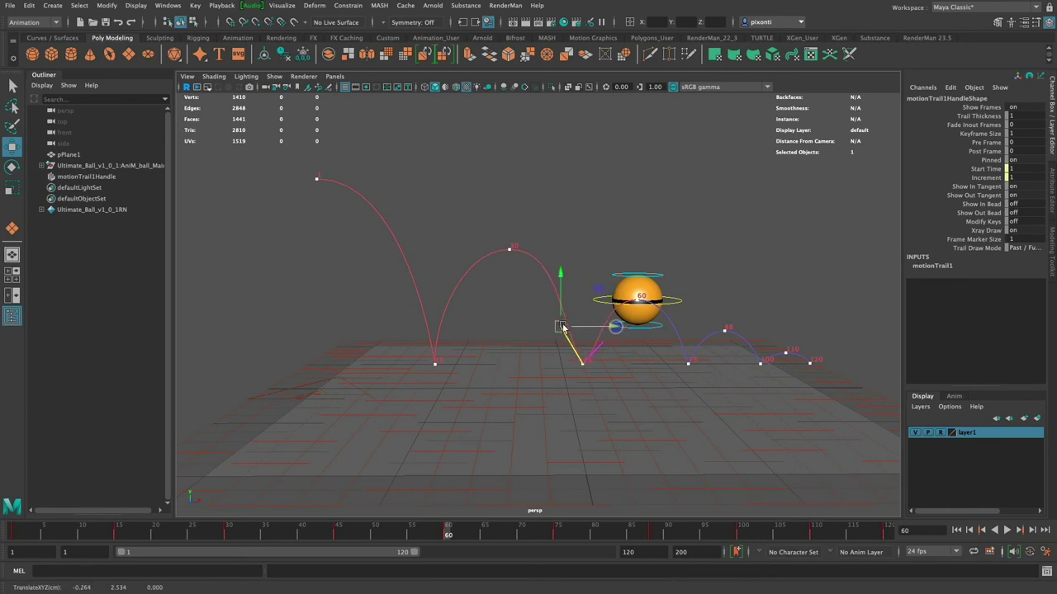
left_click(594, 385)
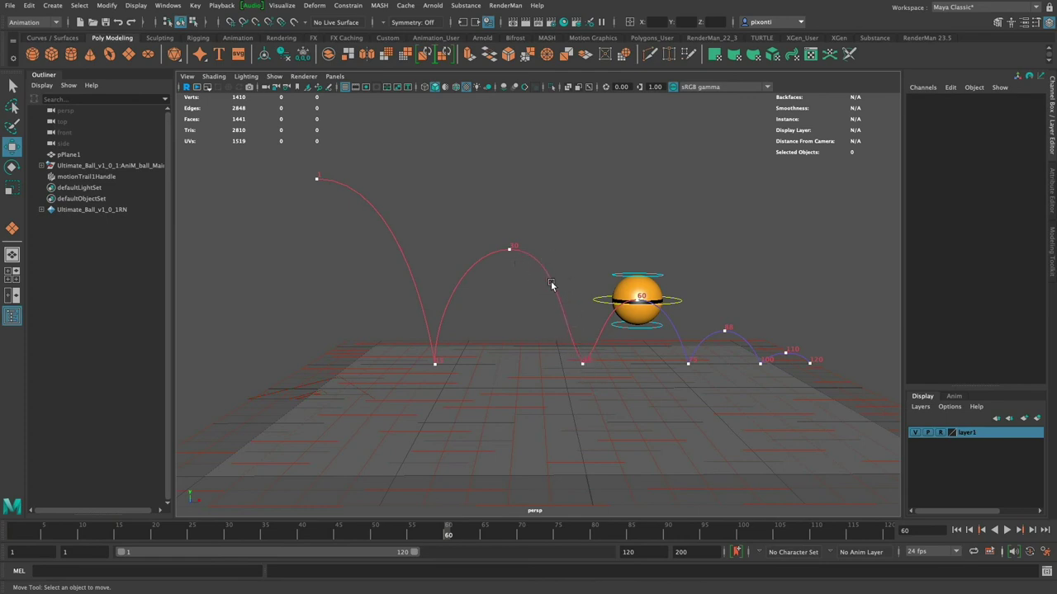
Steepen the frame 45 contact's in tangent to about X 0.40, Y 2.53 to refine the fall from the frame 30 peak.
left_click(582, 361)
left_click(560, 327)
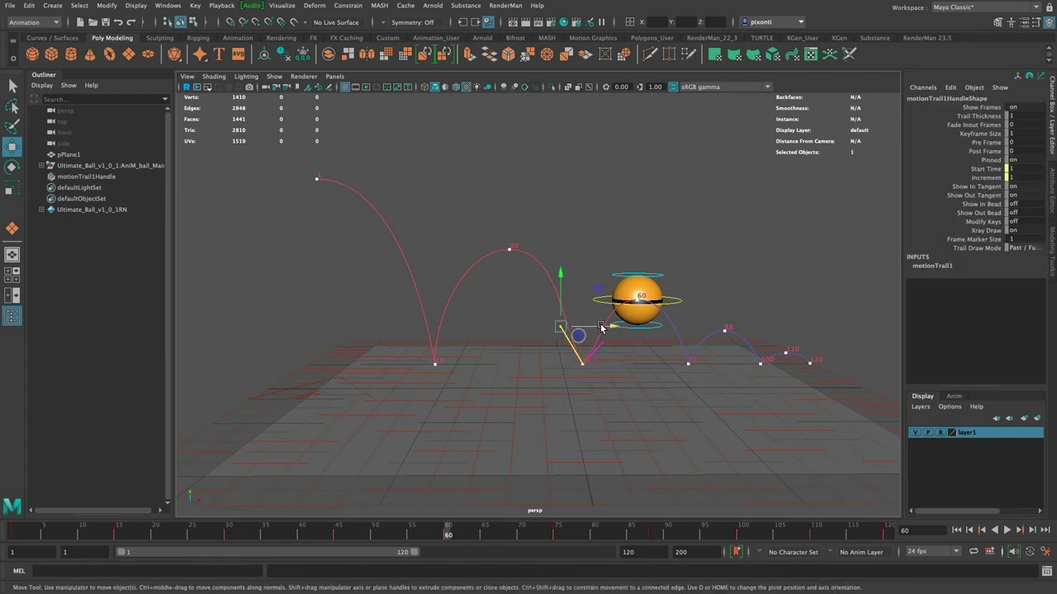
left_click_drag(613, 329, 630, 329)
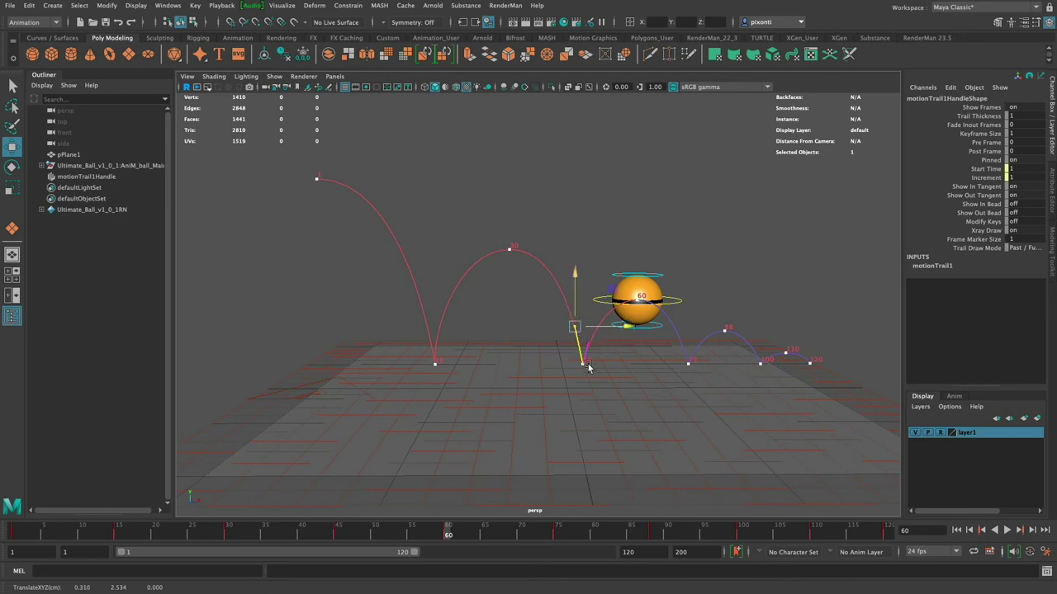
left_click_drag(588, 364, 821, 392, "alt")
right_click_drag(528, 286, 616, 328, "alt")
left_click_drag(573, 276, 589, 277)
left_click_drag(599, 286, 586, 278)
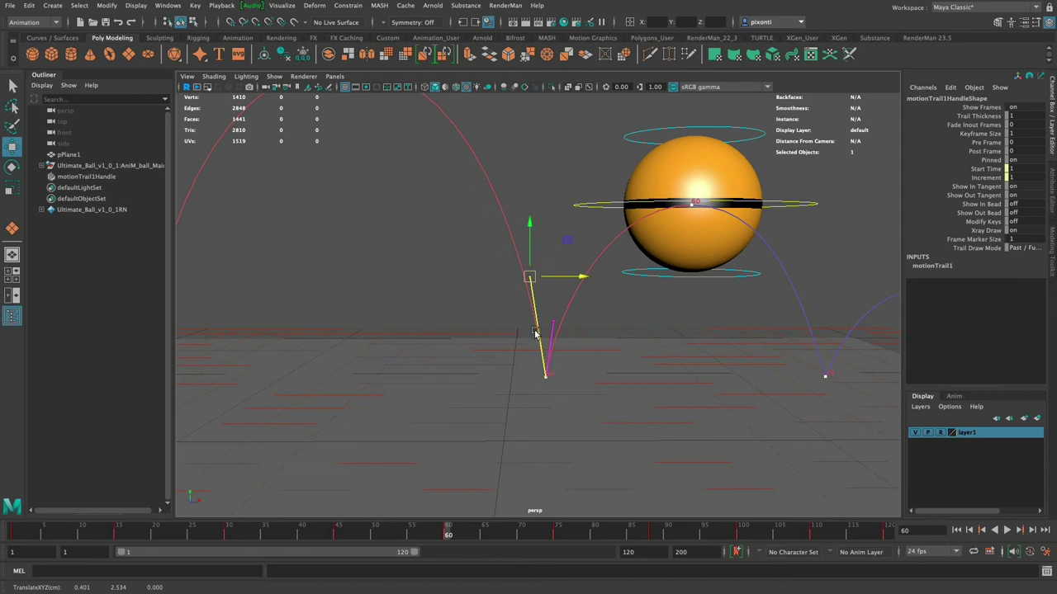
Go to the frame 15 contact and try carrying its pose unchanged along the timeline to frame 20.
right_click_drag(609, 385, 524, 373, "alt")
left_click_drag(524, 373, 667, 441, "alt")
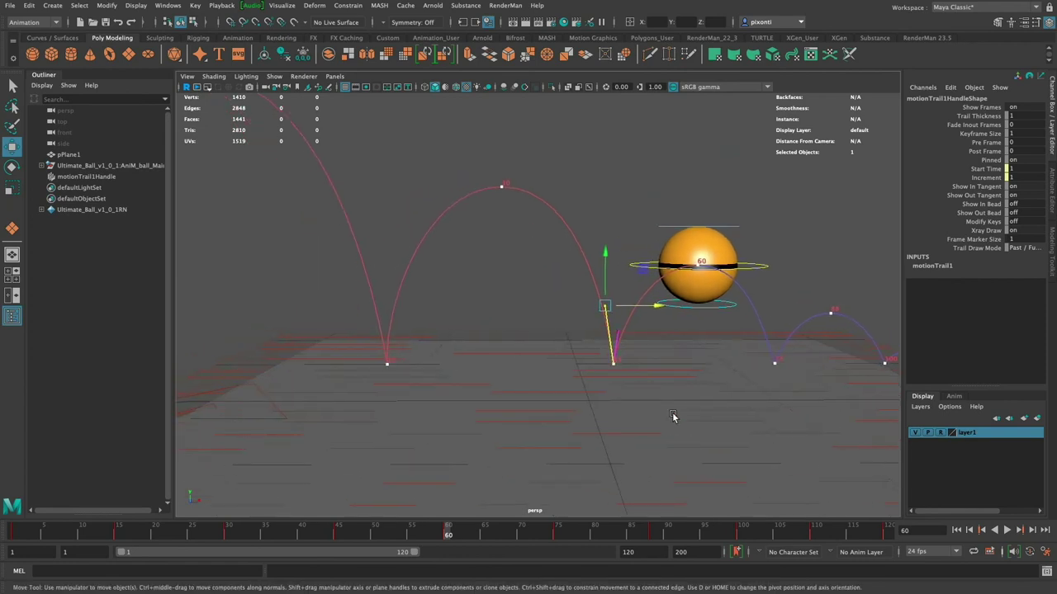
left_click(118, 536)
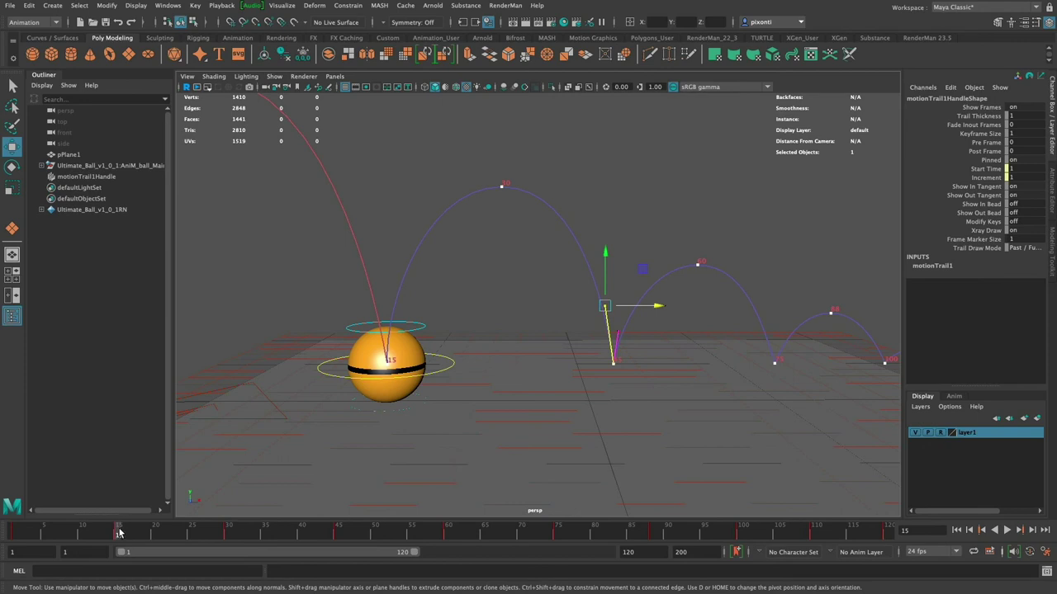
key("alt+v")
key("alt+v")
key("alt+v")
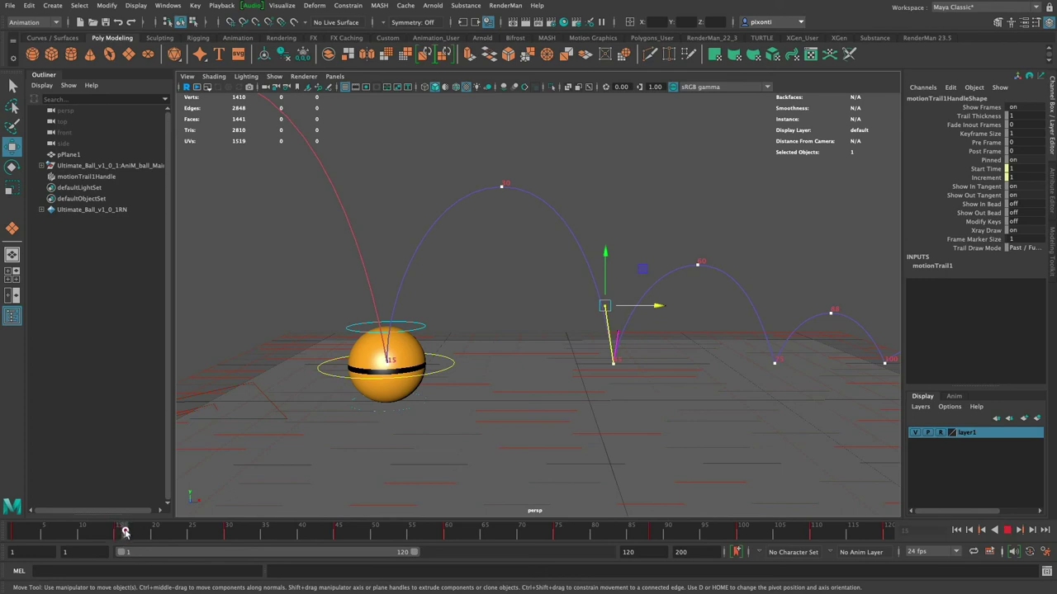
left_click_drag(127, 532, 154, 533)
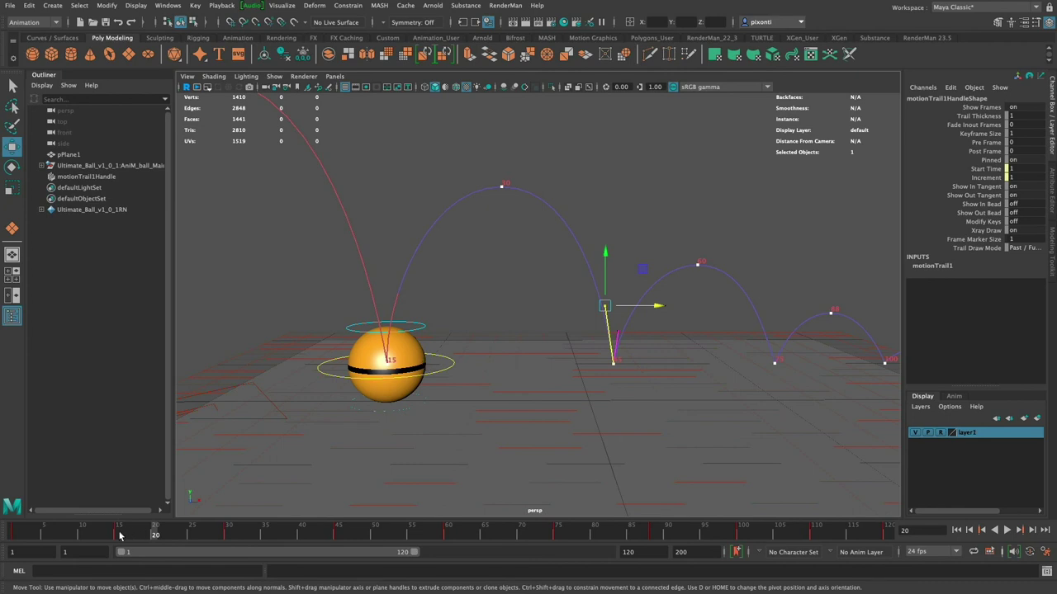
Carry the frame 15 contact pose to frame 16 and key the ball's main control there.
left_click_drag(120, 536, 126, 535)
left_click(446, 366)
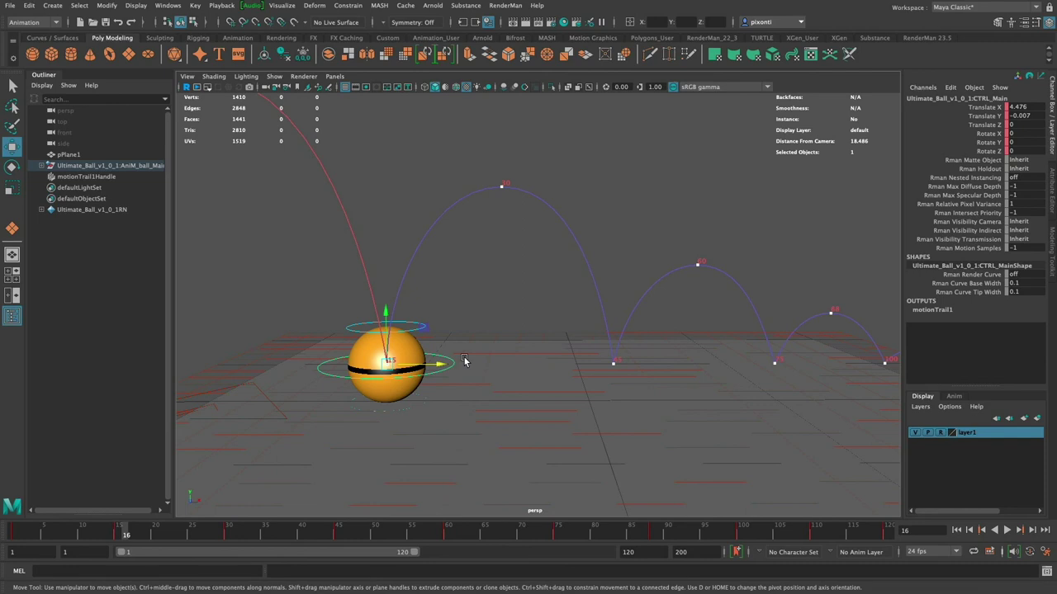
left_click_drag(416, 208, 445, 246)
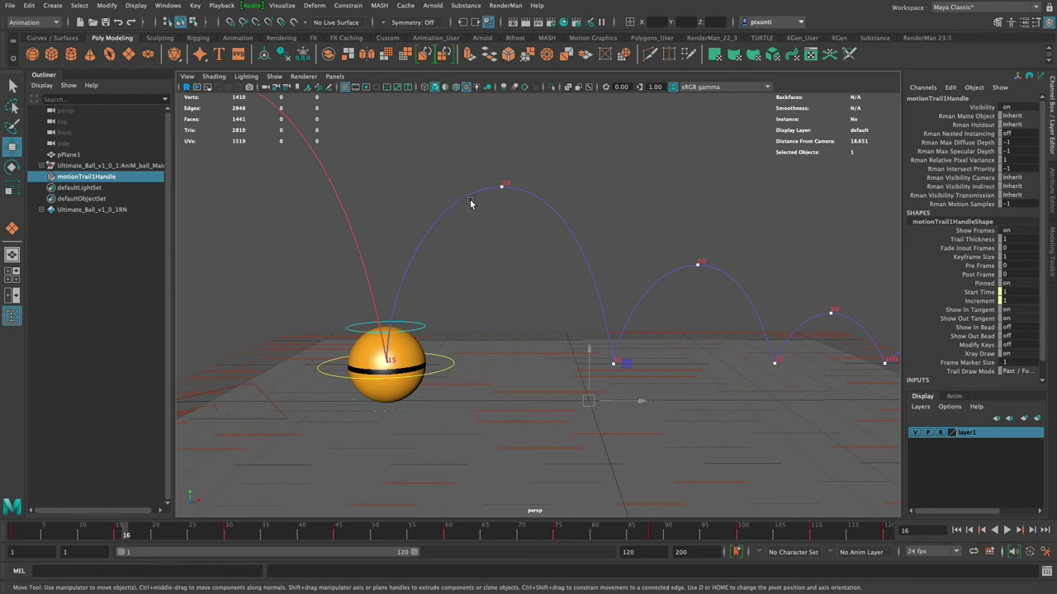
left_click(442, 362)
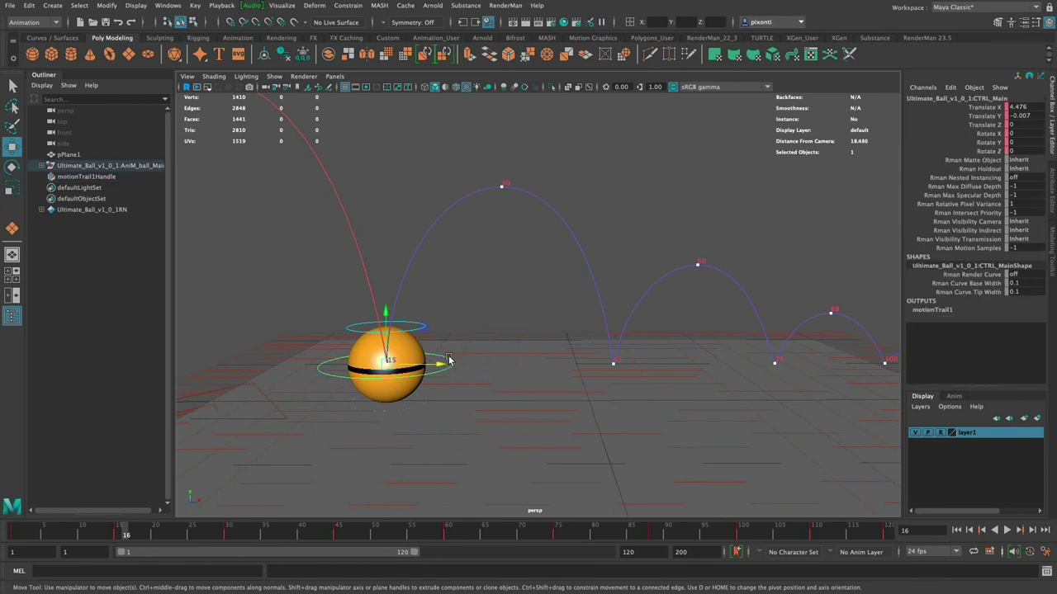
key("s")
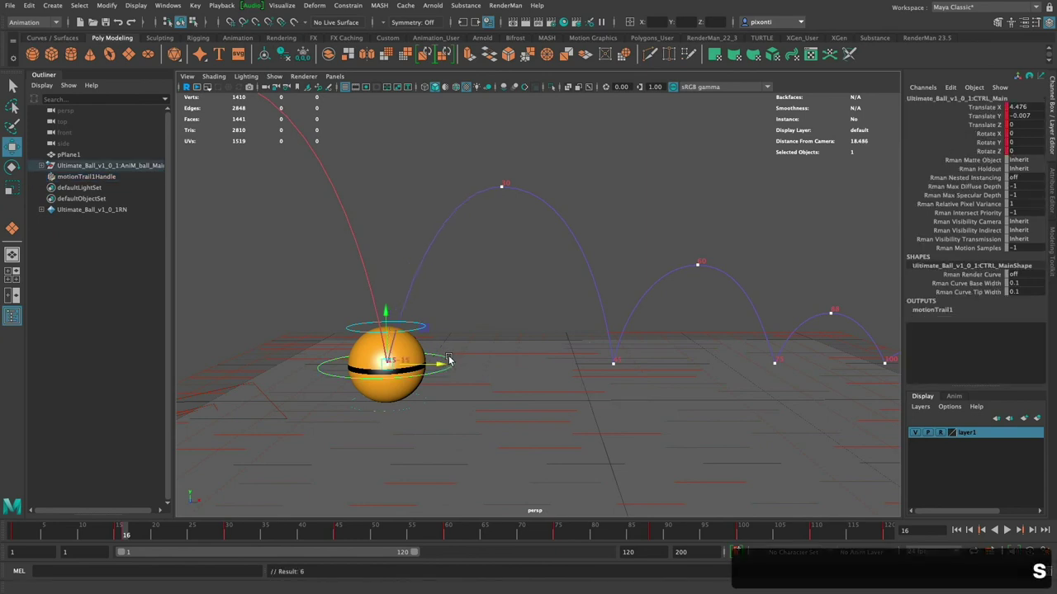
Carry the contact poses at frames 45, 75 and 100 to frames 46, 76 and 101, keying the ball at each.
left_click(339, 538)
left_click_drag(339, 535, 346, 535)
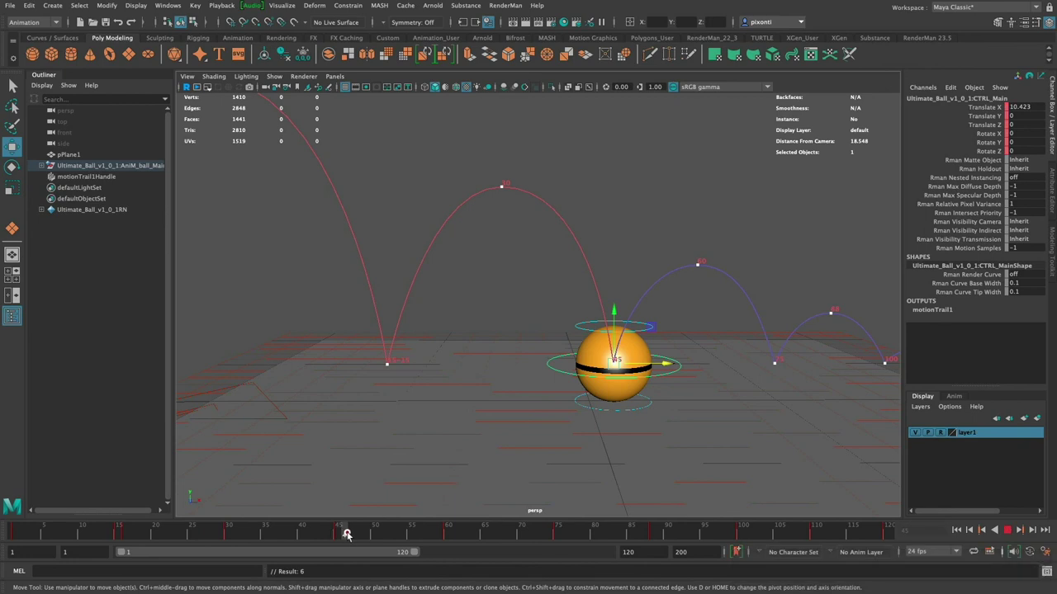
key("s")
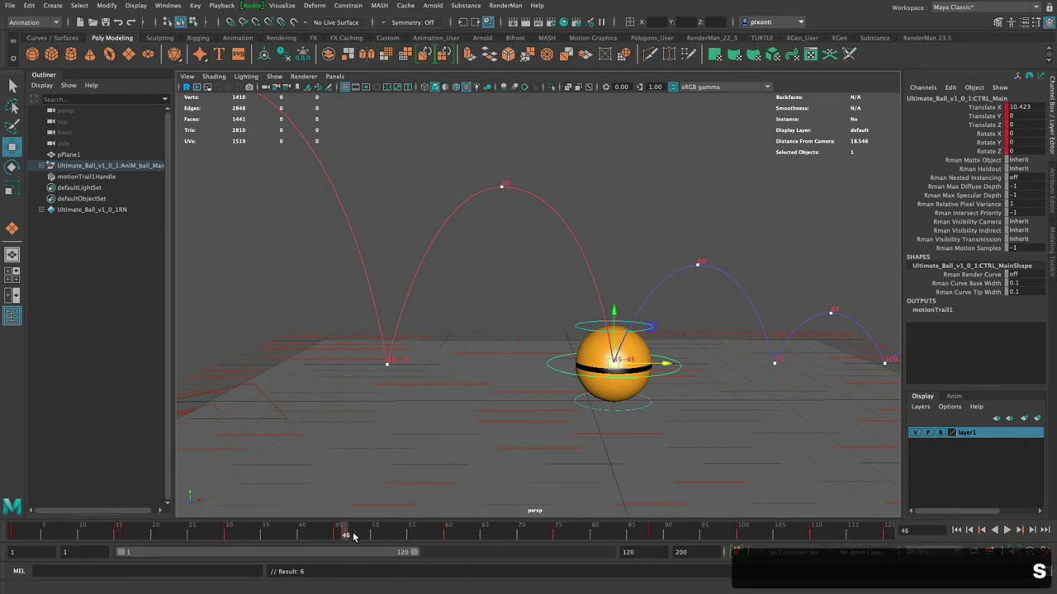
left_click(557, 535)
left_click_drag(557, 535, 566, 537)
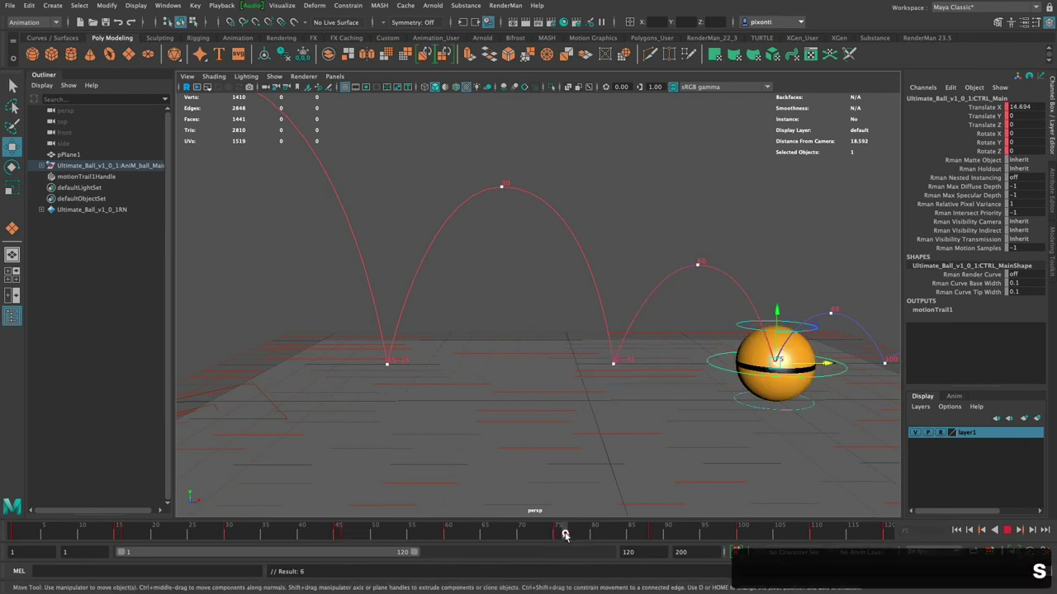
key("s")
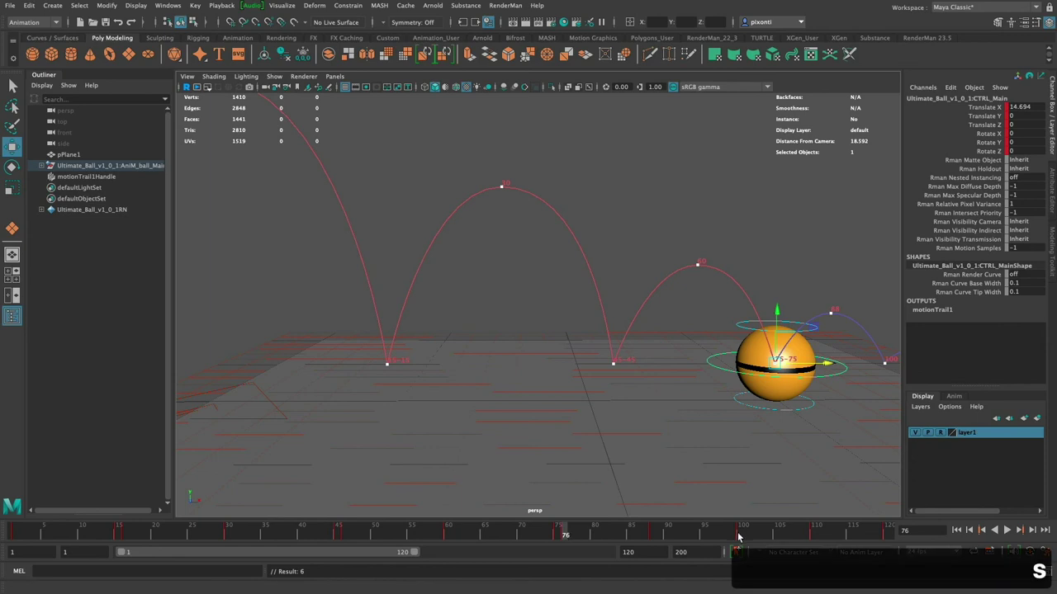
left_click_drag(739, 537, 750, 534)
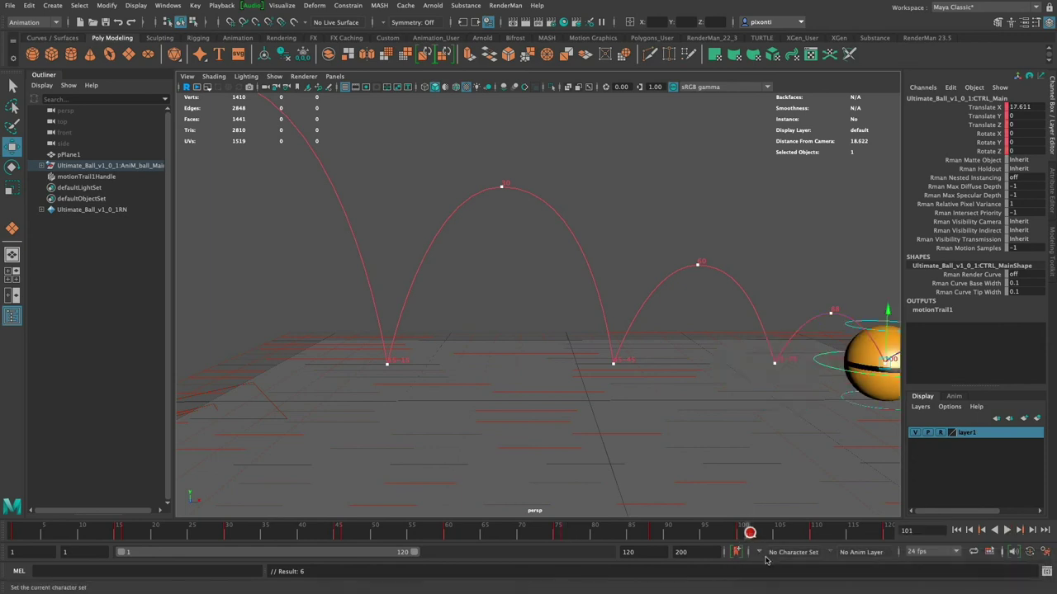
key("s")
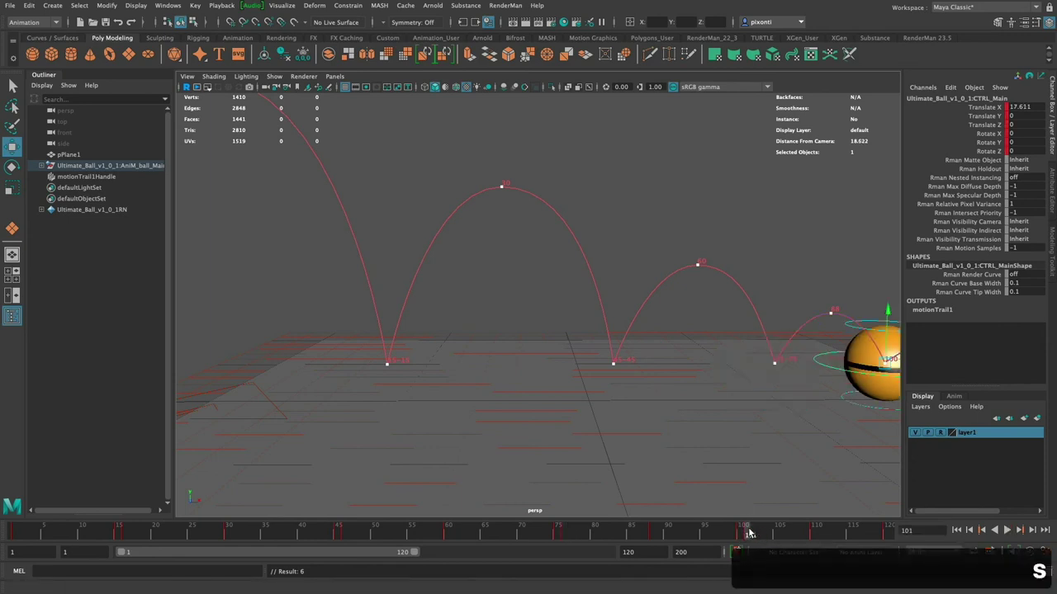
Return to frame 1 and play the animation to review the held ground contacts.
left_click_drag(748, 534, 189, 515)
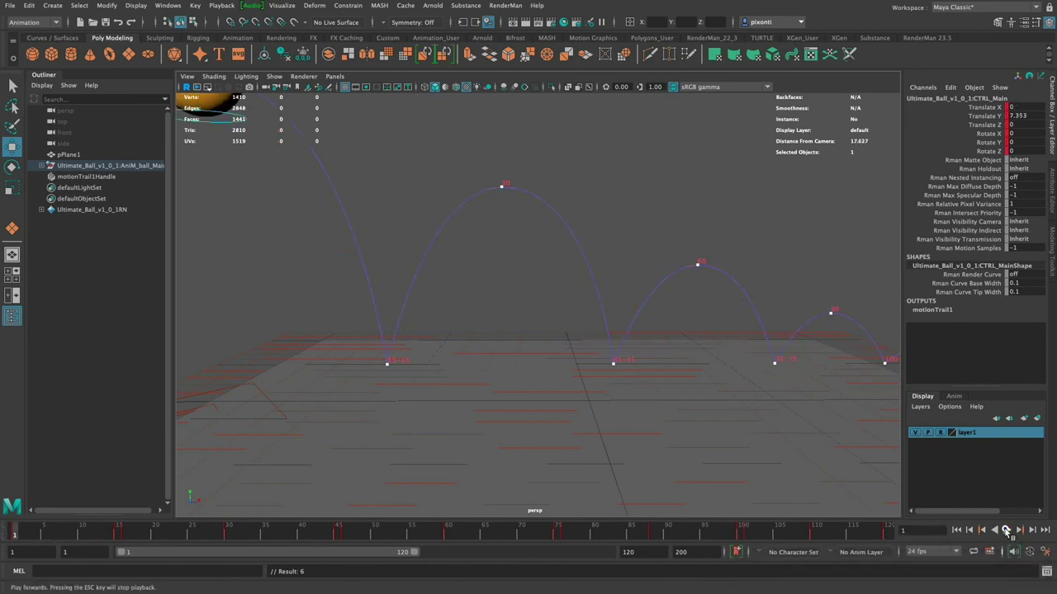
left_click(1005, 531)
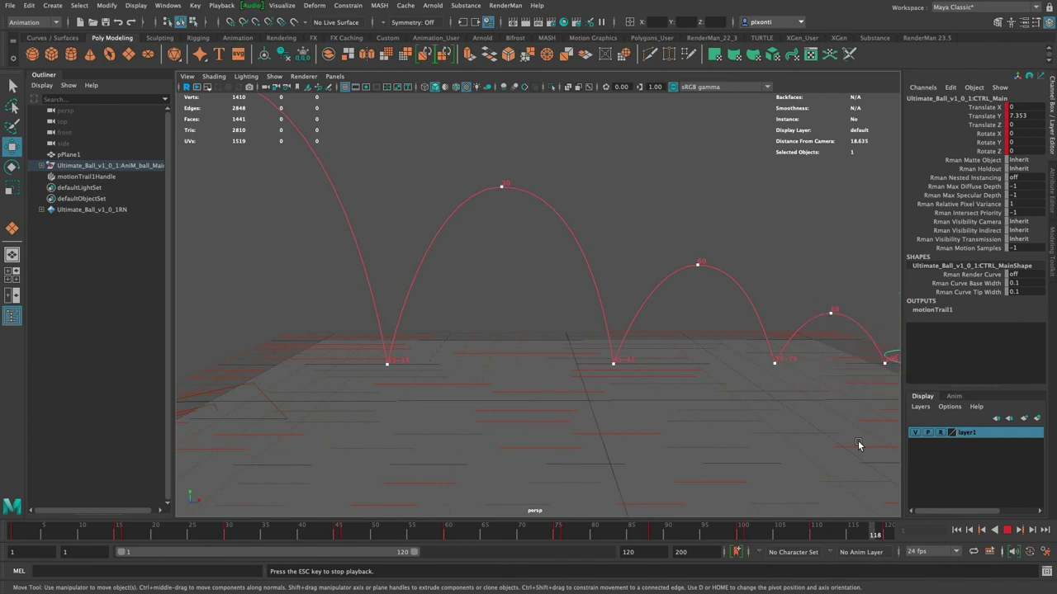
key("Escape")
Create a camera and move it in front of the bounce path, to about Y 1.15, Z 8.22.
right_click_drag(701, 373, 602, 373, "alt")
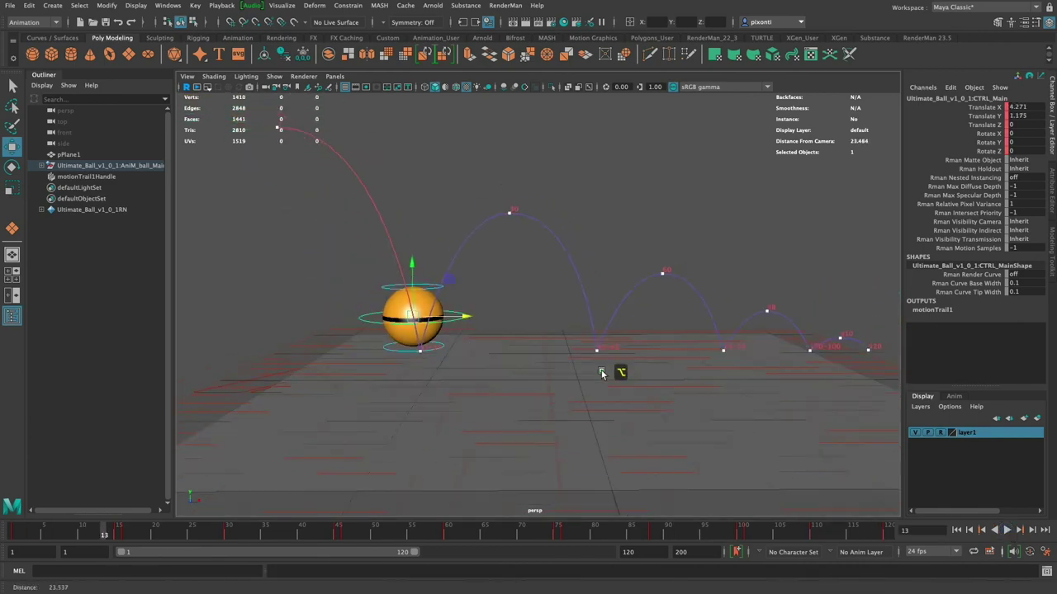
left_click_drag(601, 373, 521, 405, "alt")
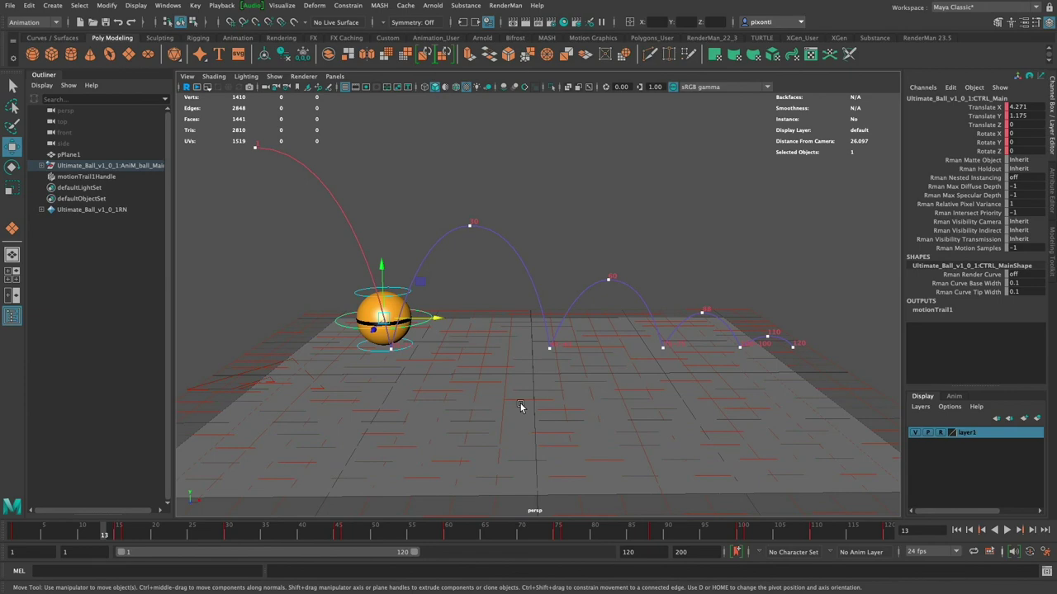
left_click_drag(520, 404, 587, 394, "alt")
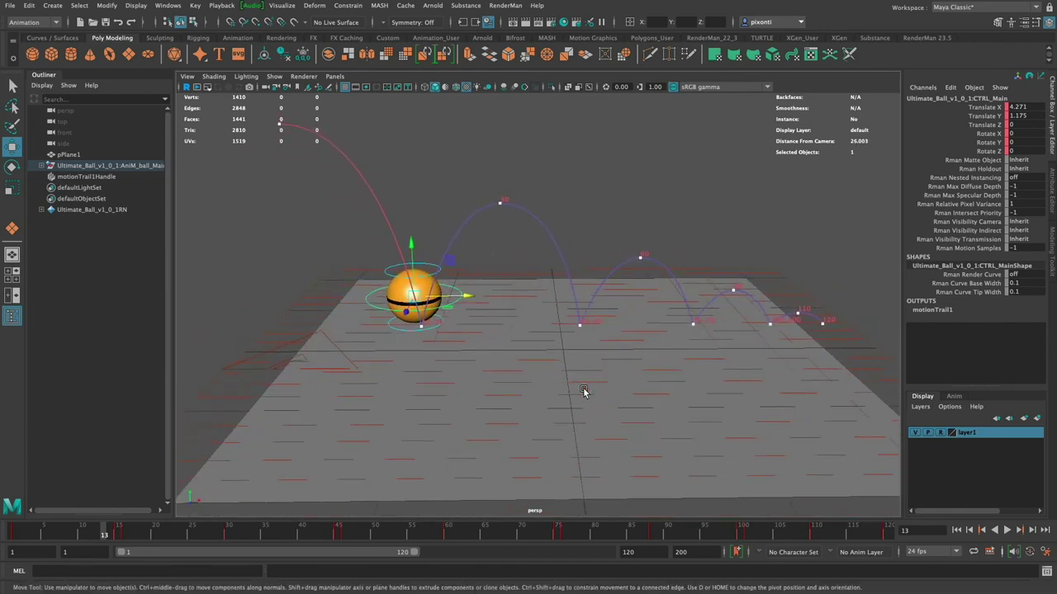
left_click(59, 8)
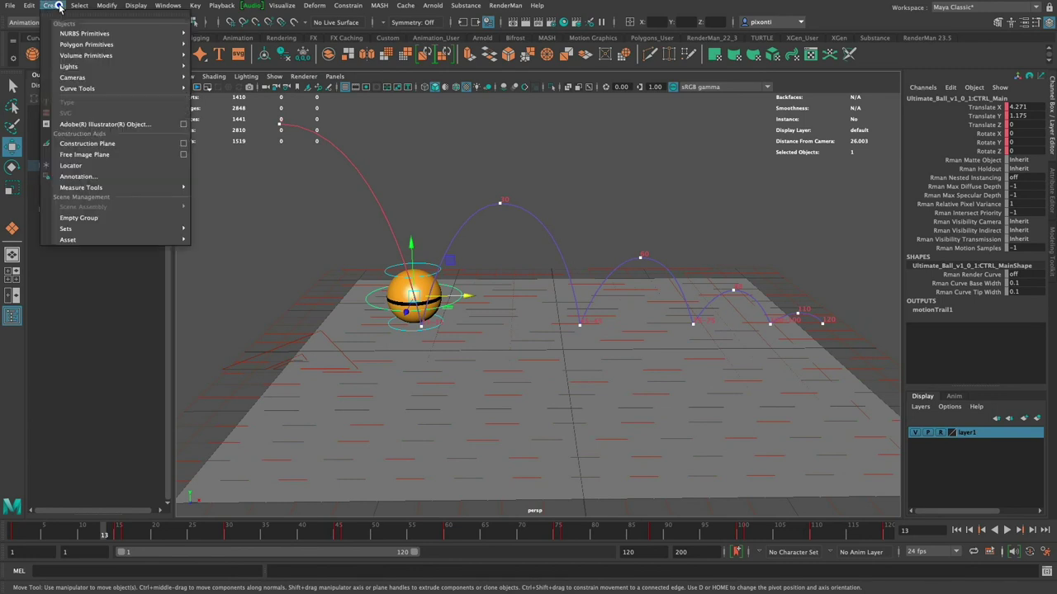
mouse_move(108, 78)
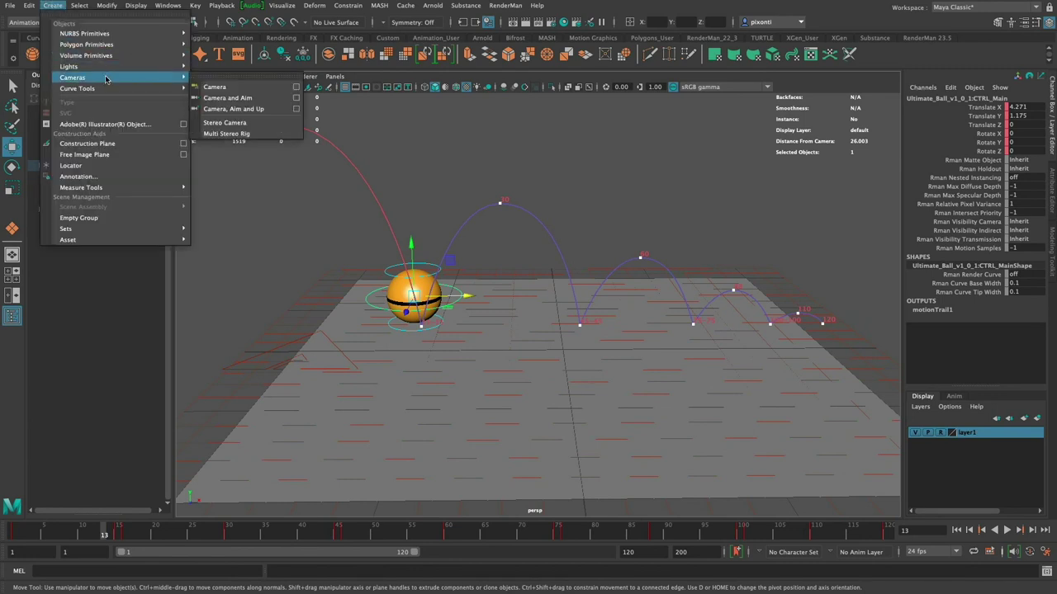
left_click(241, 88)
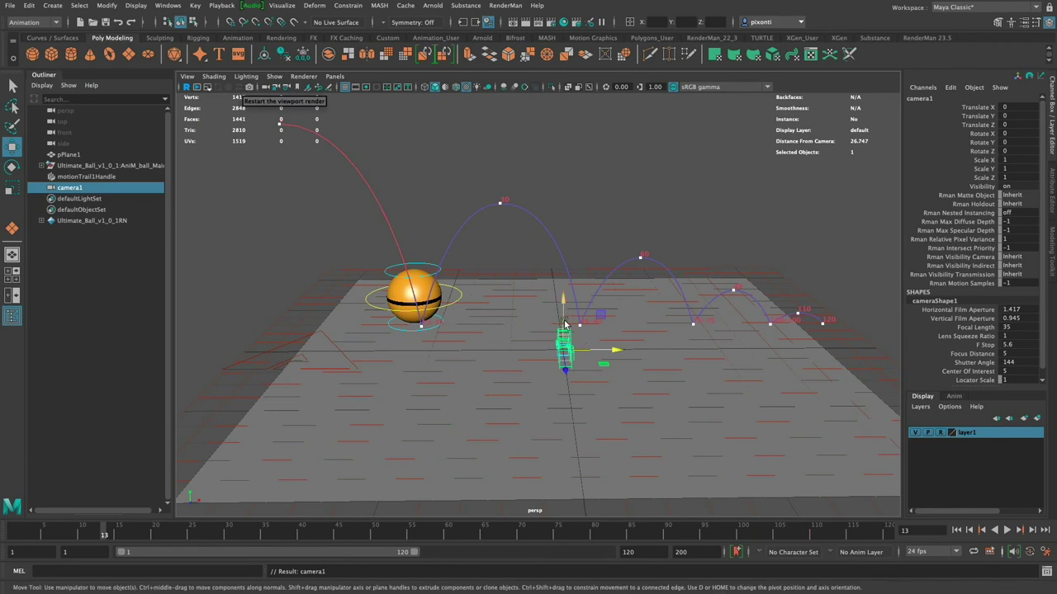
left_click_drag(565, 372, 592, 495)
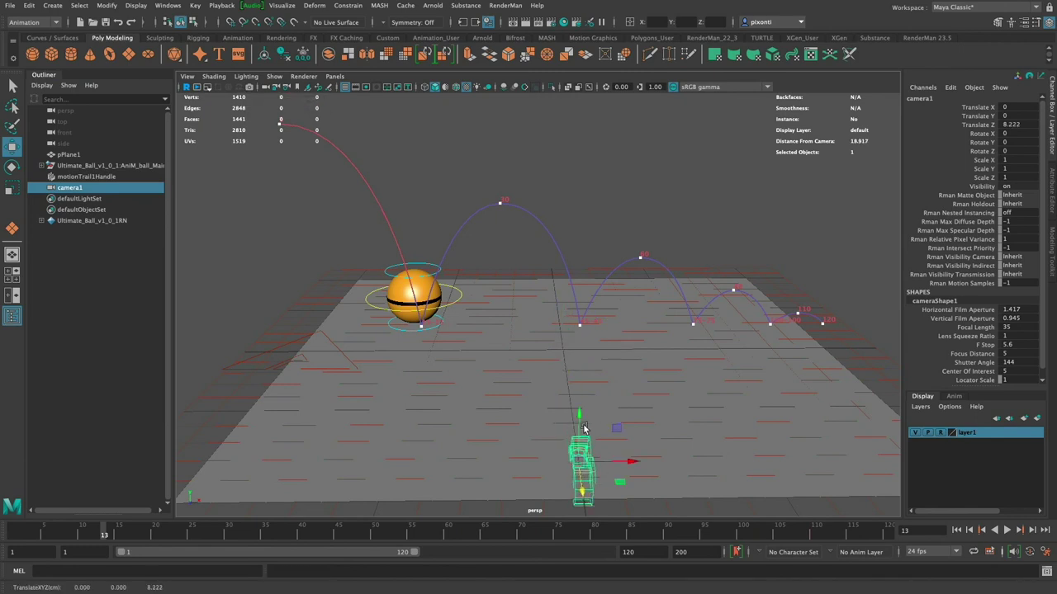
left_click_drag(581, 388, 582, 378)
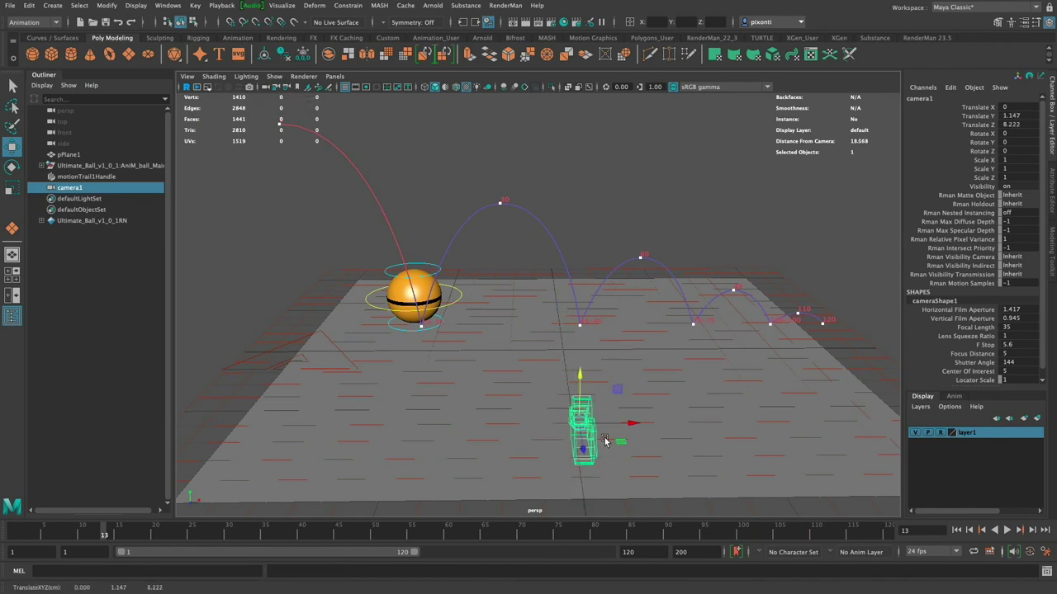
Switch the viewport to look through camera1.
left_click(335, 77)
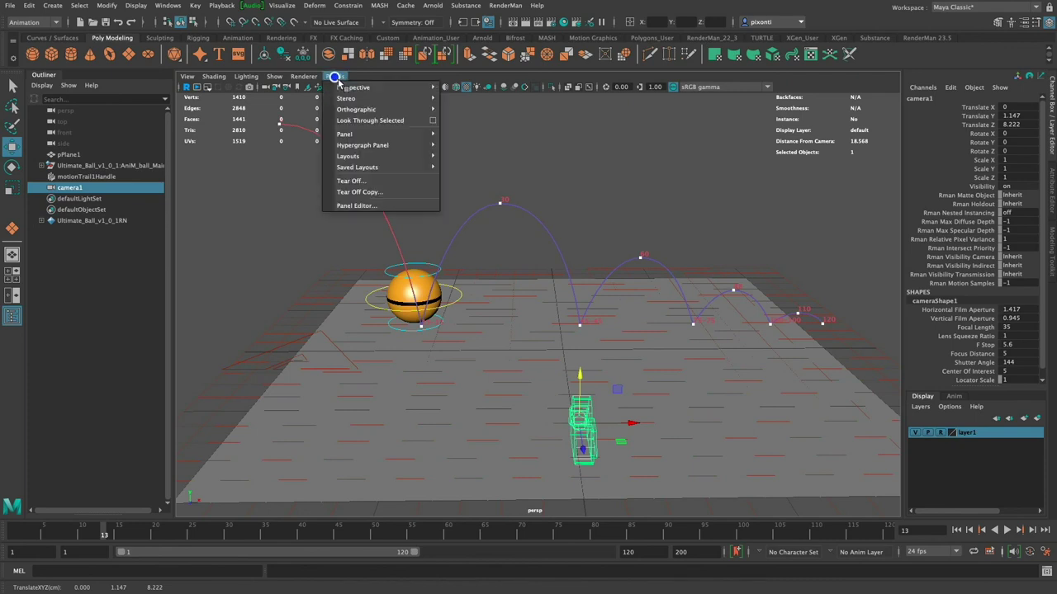
mouse_move(364, 88)
left_click(492, 88)
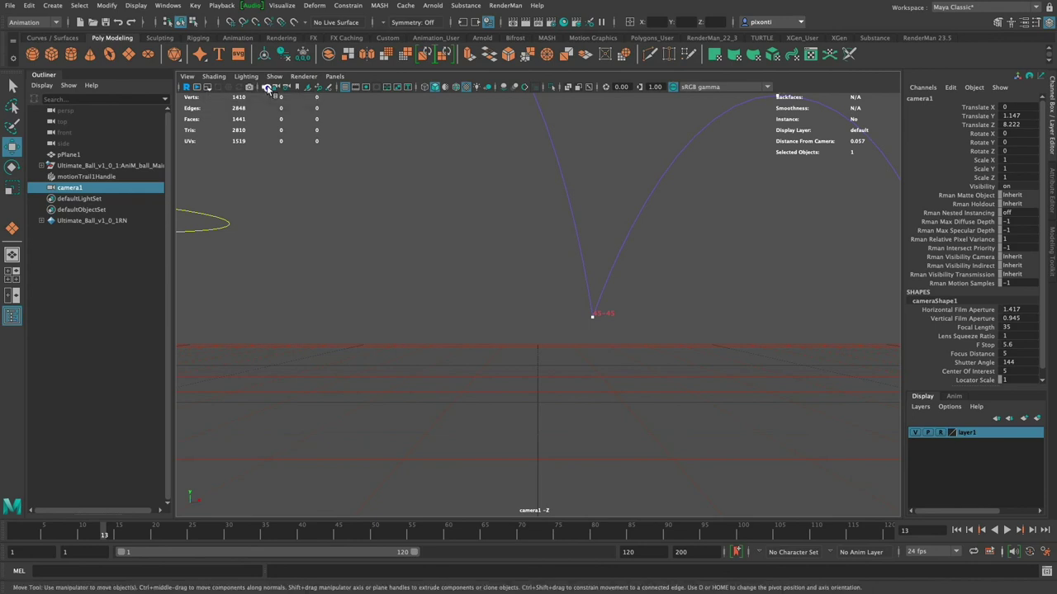
Rename the selected camera as ShotCamera.
left_click(929, 100)
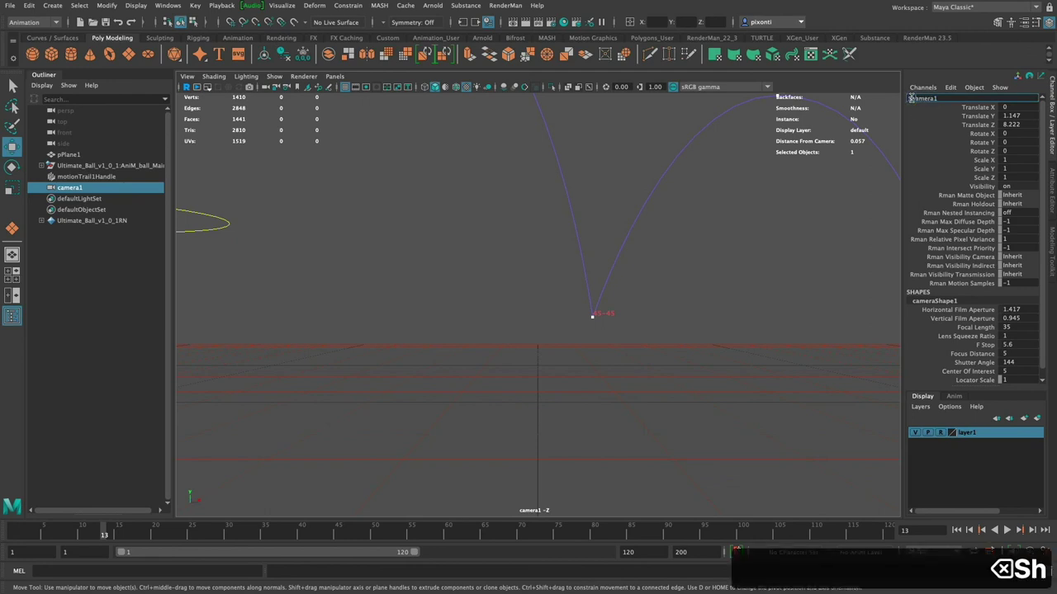
type("shotC")
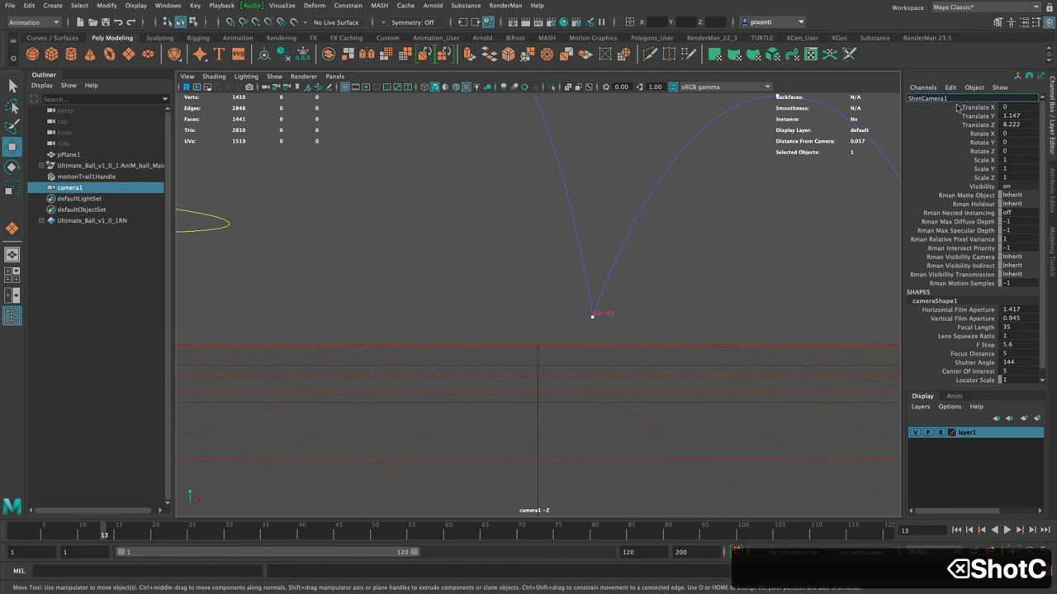
key("BackSpace")
key("Return")
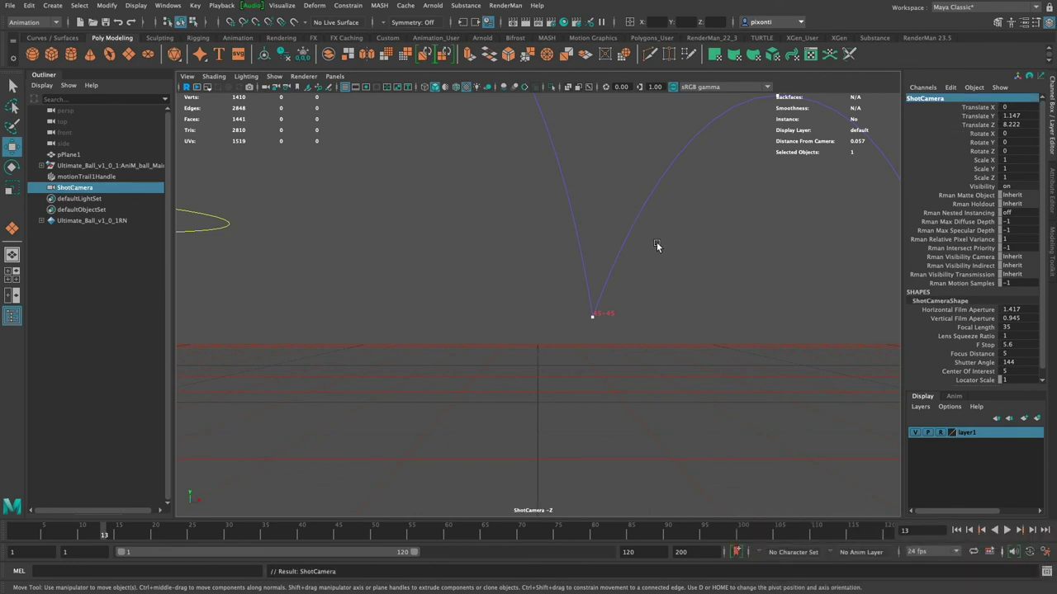
Reposition ShotCamera to about X -0.11, Y 3.90, Z 21.00 so its view frames the whole bounce path.
middle_click_drag(656, 242, 657, 319, "alt")
right_click_drag(657, 319, 565, 353, "alt")
middle_click_drag(565, 354, 557, 397, "alt")
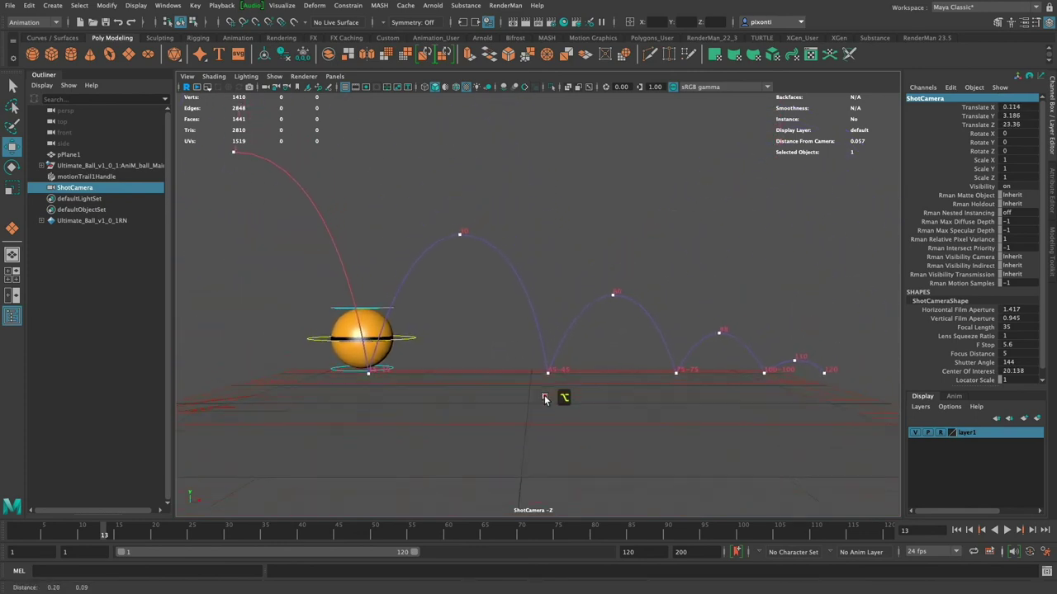
mouse_move(557, 397)
right_mouse_down("alt")
mouse_move(611, 384)
mouse_move(566, 401)
mouse_move(590, 401)
mouse_move(576, 404)
right_mouse_up("alt")
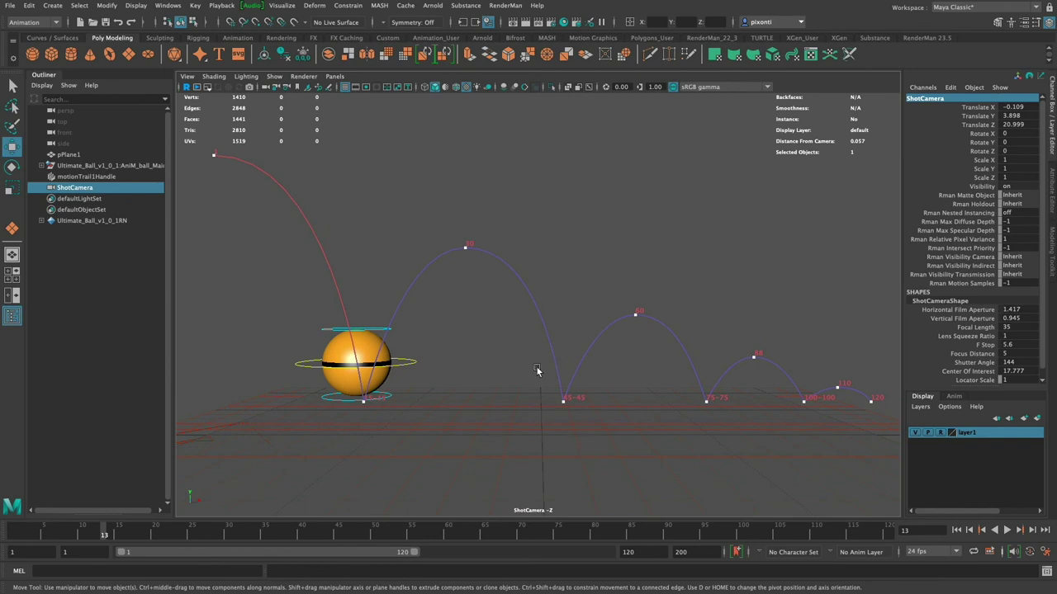
Display the resolution gate in the camera view and set the render image size preset to HD_720.
left_click(368, 87)
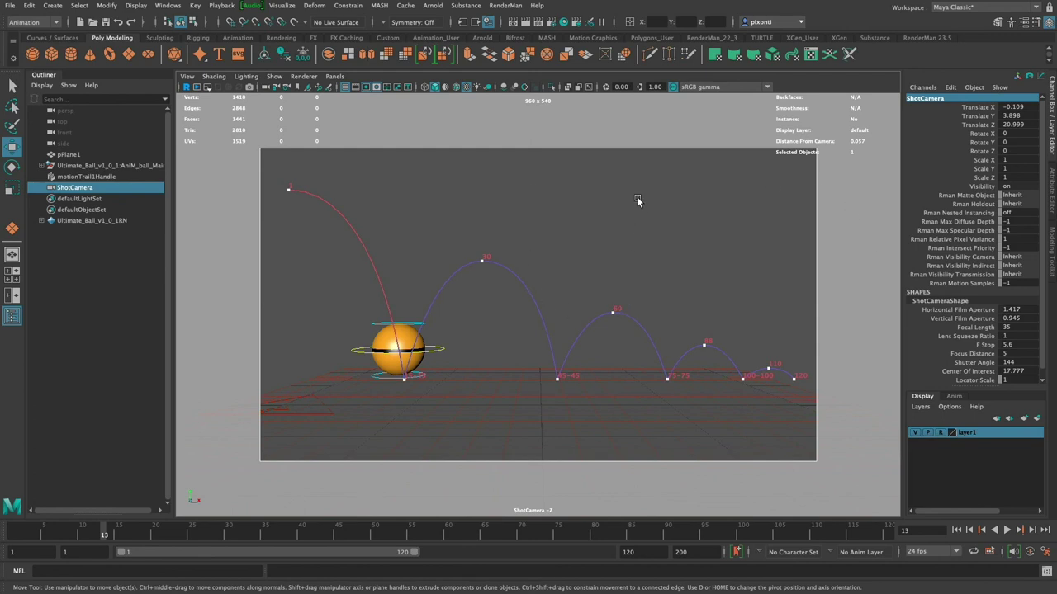
left_click(553, 22)
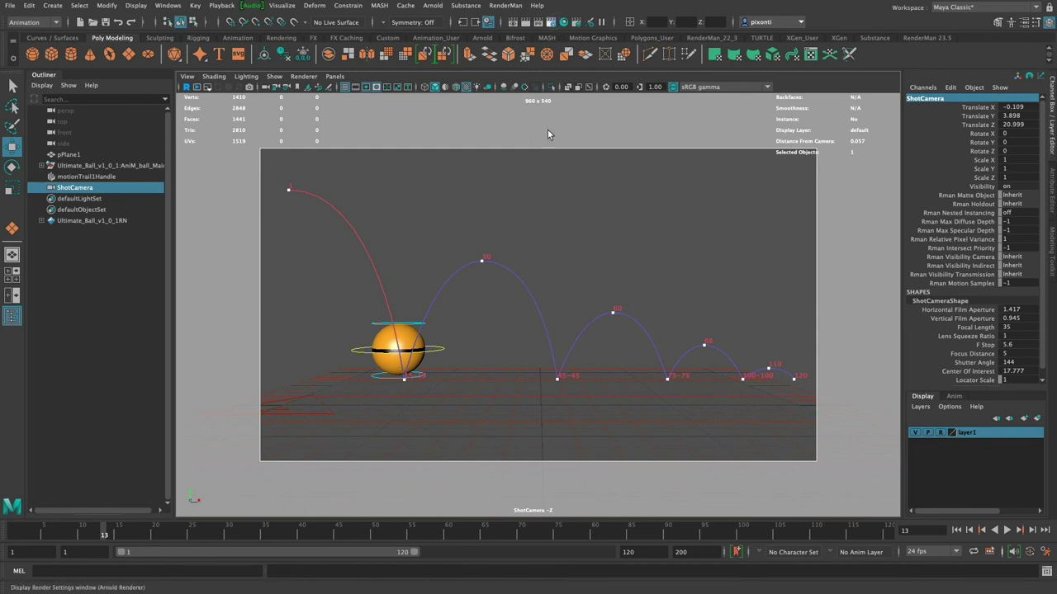
left_click_drag(542, 113, 819, 126)
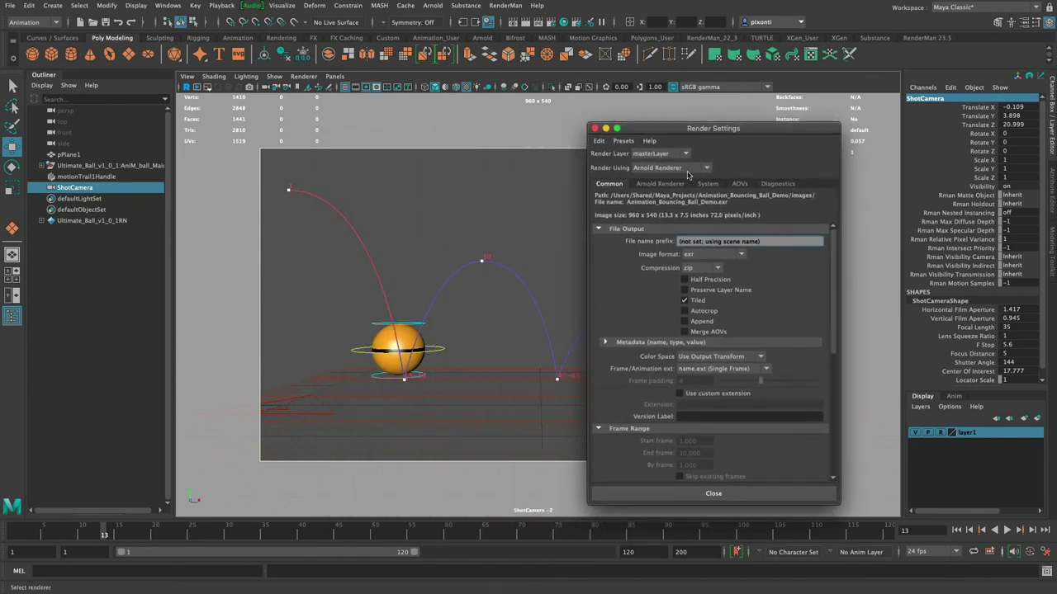
left_click_drag(834, 285, 835, 413)
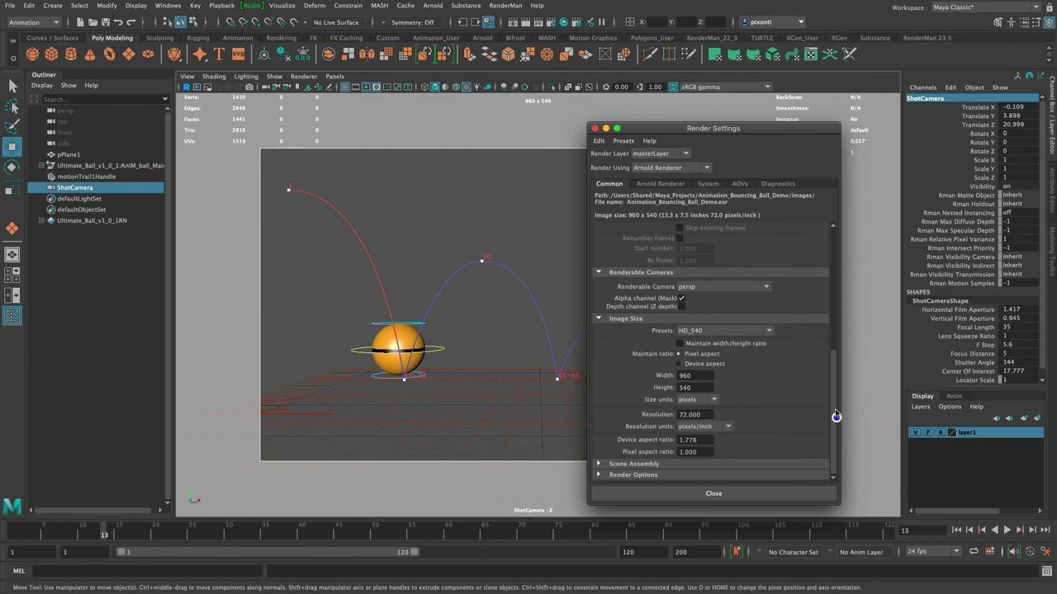
left_click(725, 331)
scroll(770, 377, "down", 1)
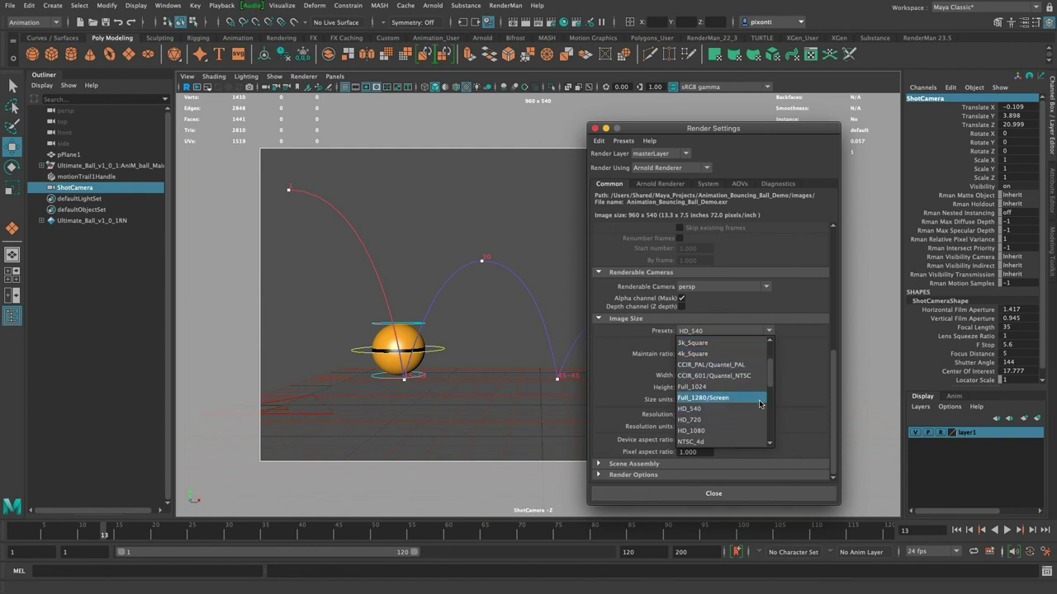
left_click(711, 421)
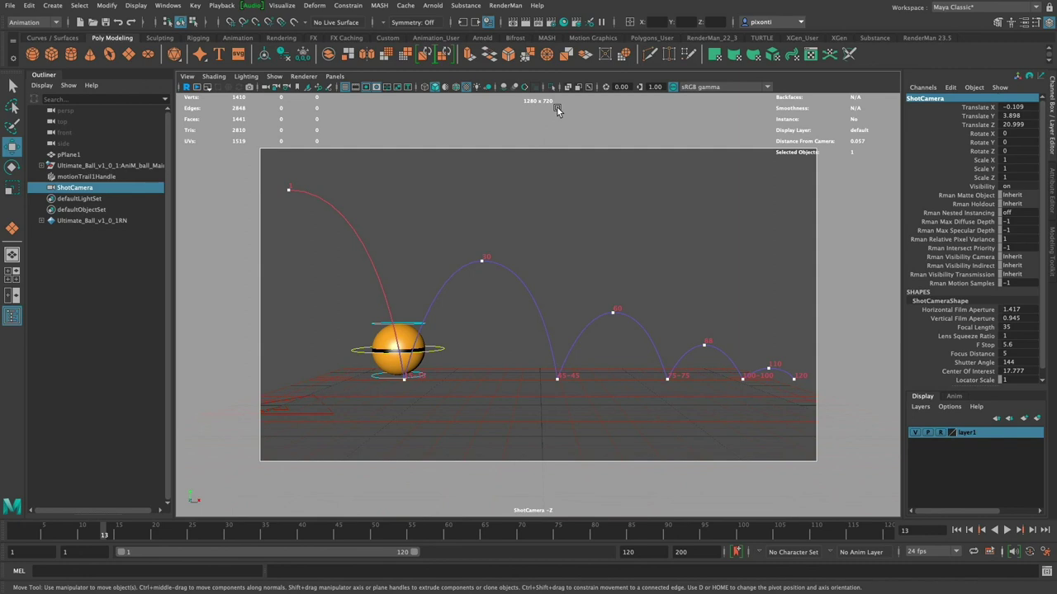
Key ShotCamera at frame 1 and switch the viewport back to the persp camera.
left_click_drag(46, 535, 2, 535)
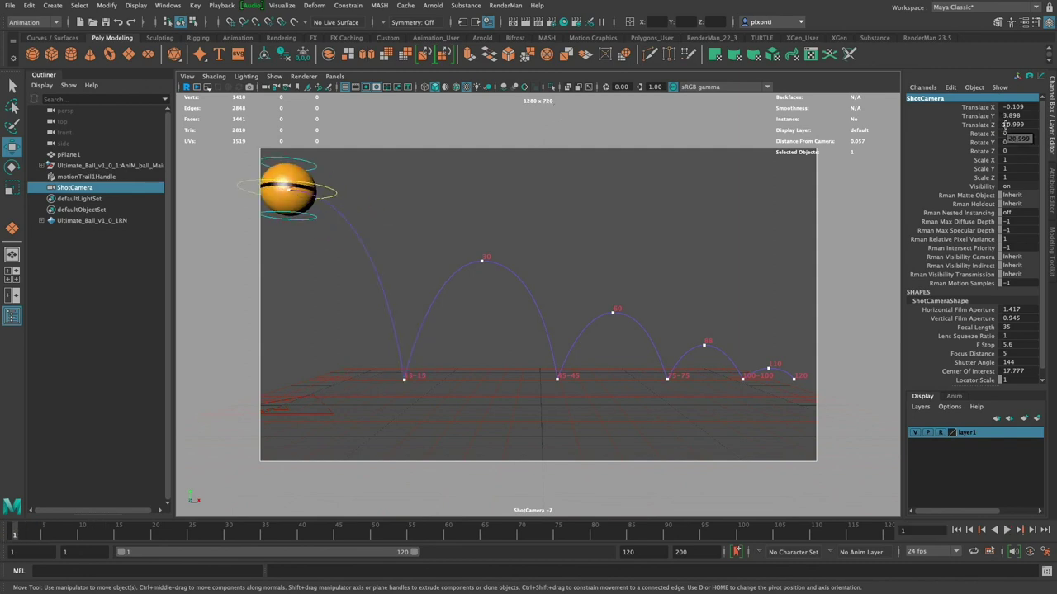
key("s")
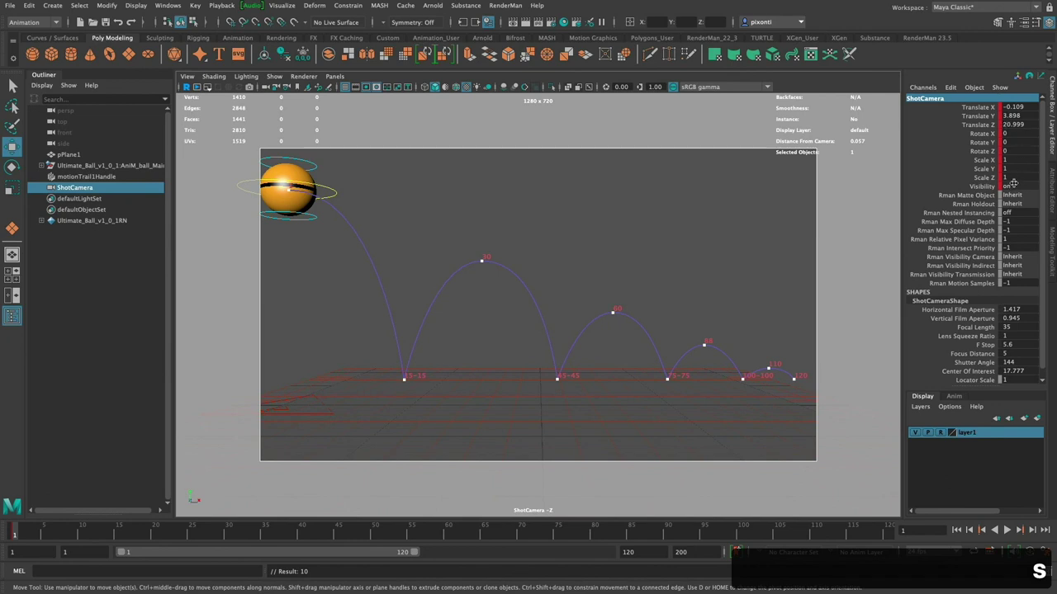
left_click(334, 75)
mouse_move(355, 87)
left_click(474, 99)
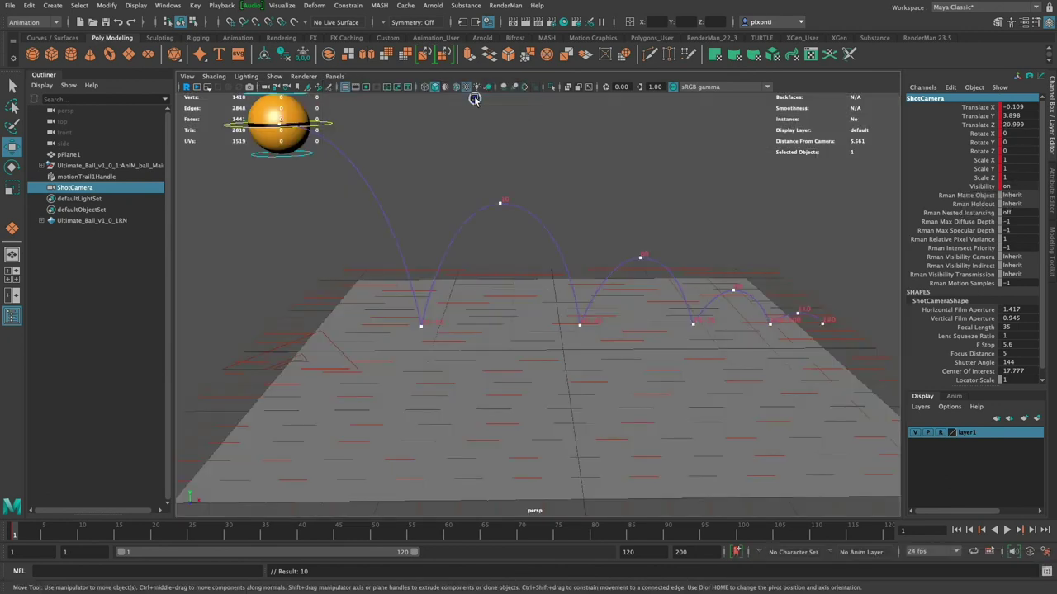
Examine the ball's motion trail and bounce arcs over the ground plane from several angles.
left_click_drag(627, 384, 569, 397, "alt")
scroll(595, 389, "down", 6)
right_click_drag(568, 396, 512, 417, "alt")
left_click_drag(511, 417, 681, 367, "alt")
right_click_drag(681, 368, 684, 380, "alt")
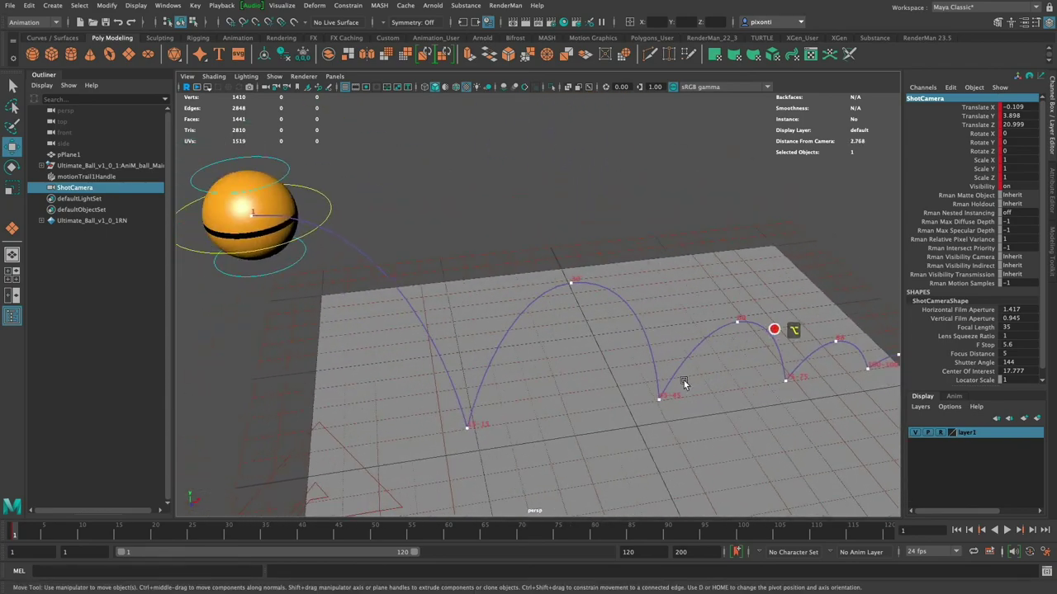
left_click_drag(683, 380, 531, 357, "alt")
middle_click_drag(607, 371, 584, 342, "alt")
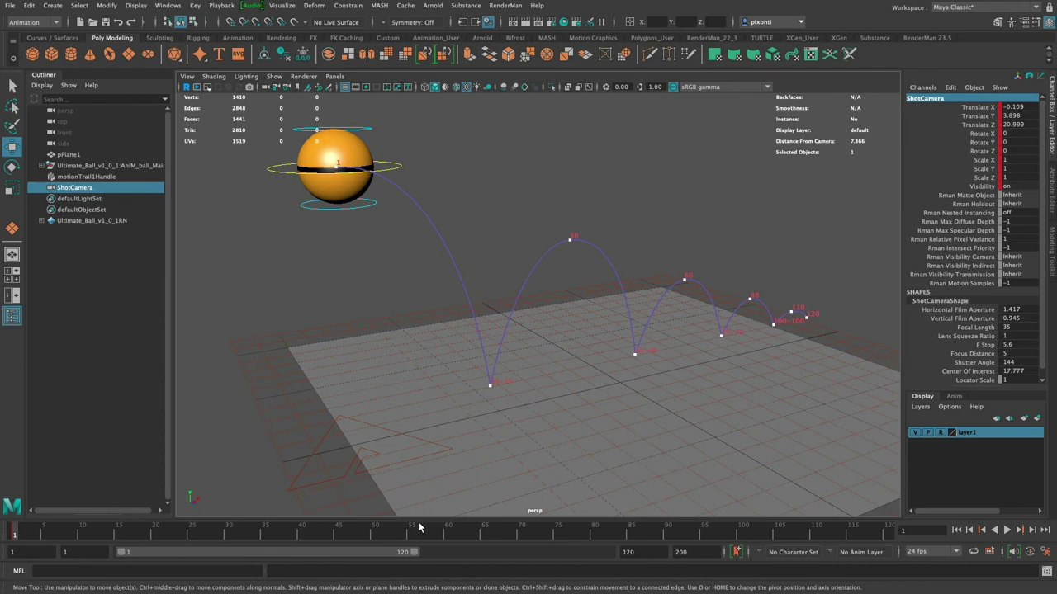
left_click_drag(677, 368, 633, 418, "alt")
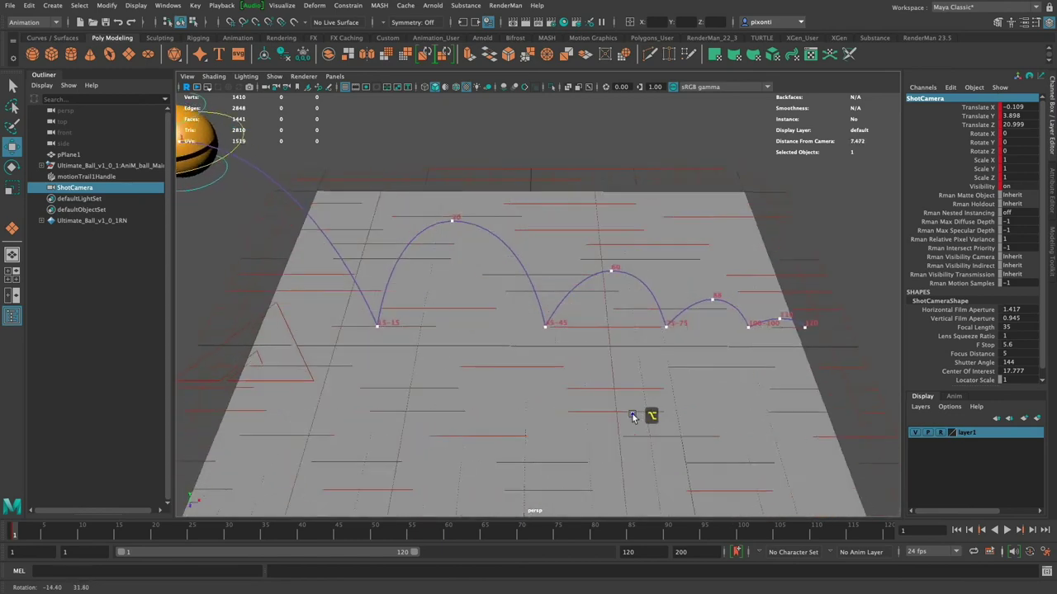
right_click_drag(633, 418, 717, 407, "alt")
left_click_drag(717, 408, 702, 364, "alt")
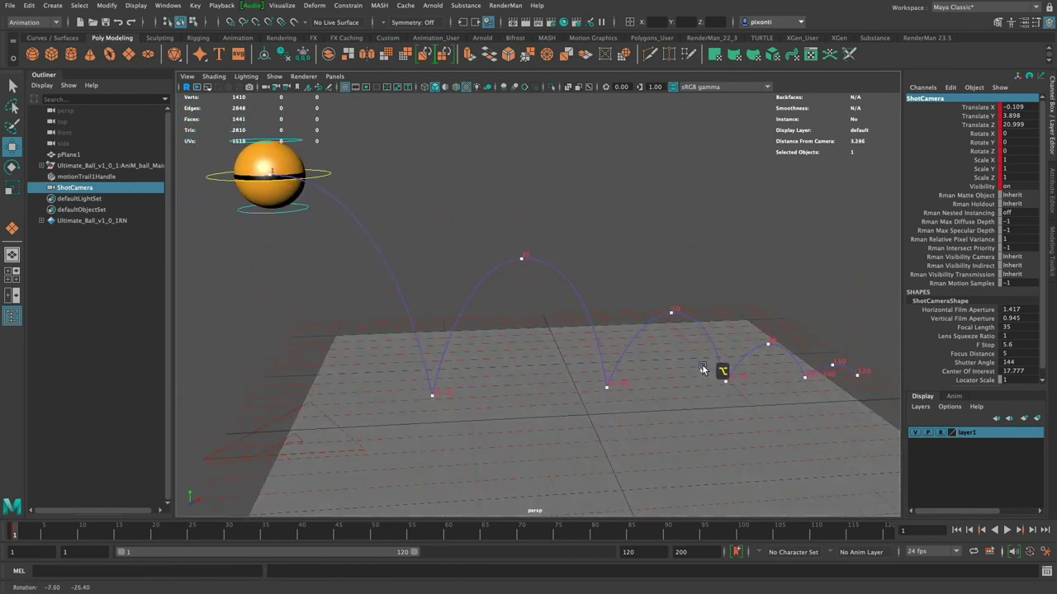
Select the frame 30 key on the motion trail and inspect it close up and within the full path.
left_click(523, 260)
key("f")
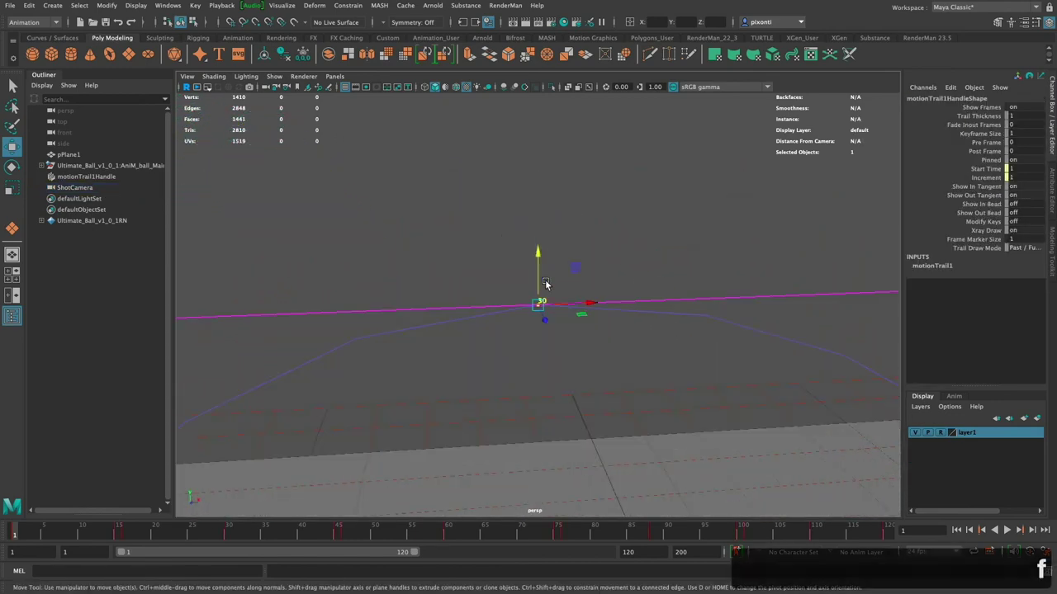
right_click_drag(495, 371, 528, 380, "alt")
left_click_drag(582, 352, 601, 427, "alt")
left_click_drag(644, 383, 637, 424, "alt")
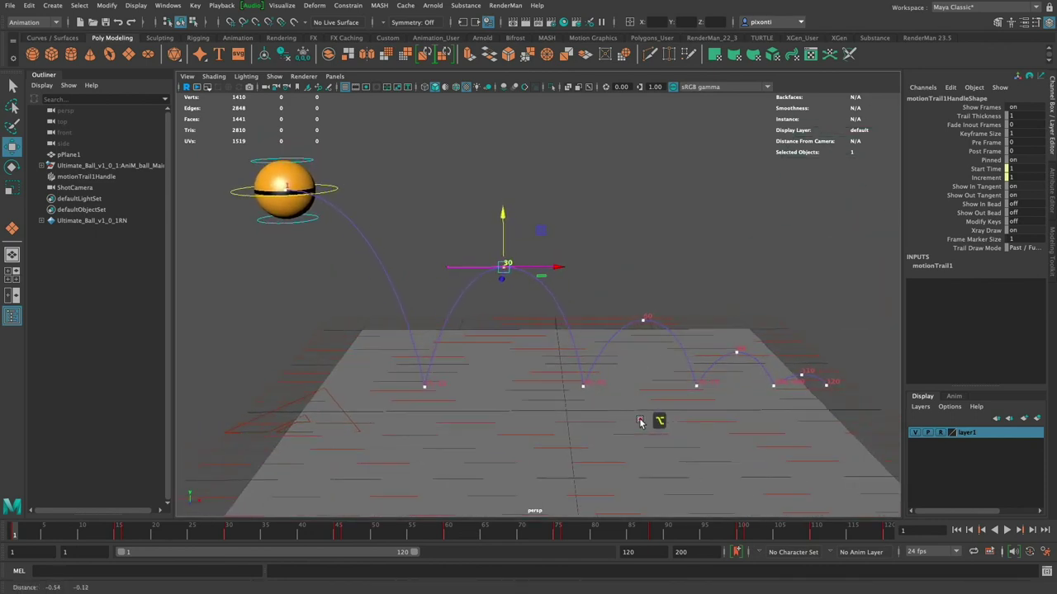